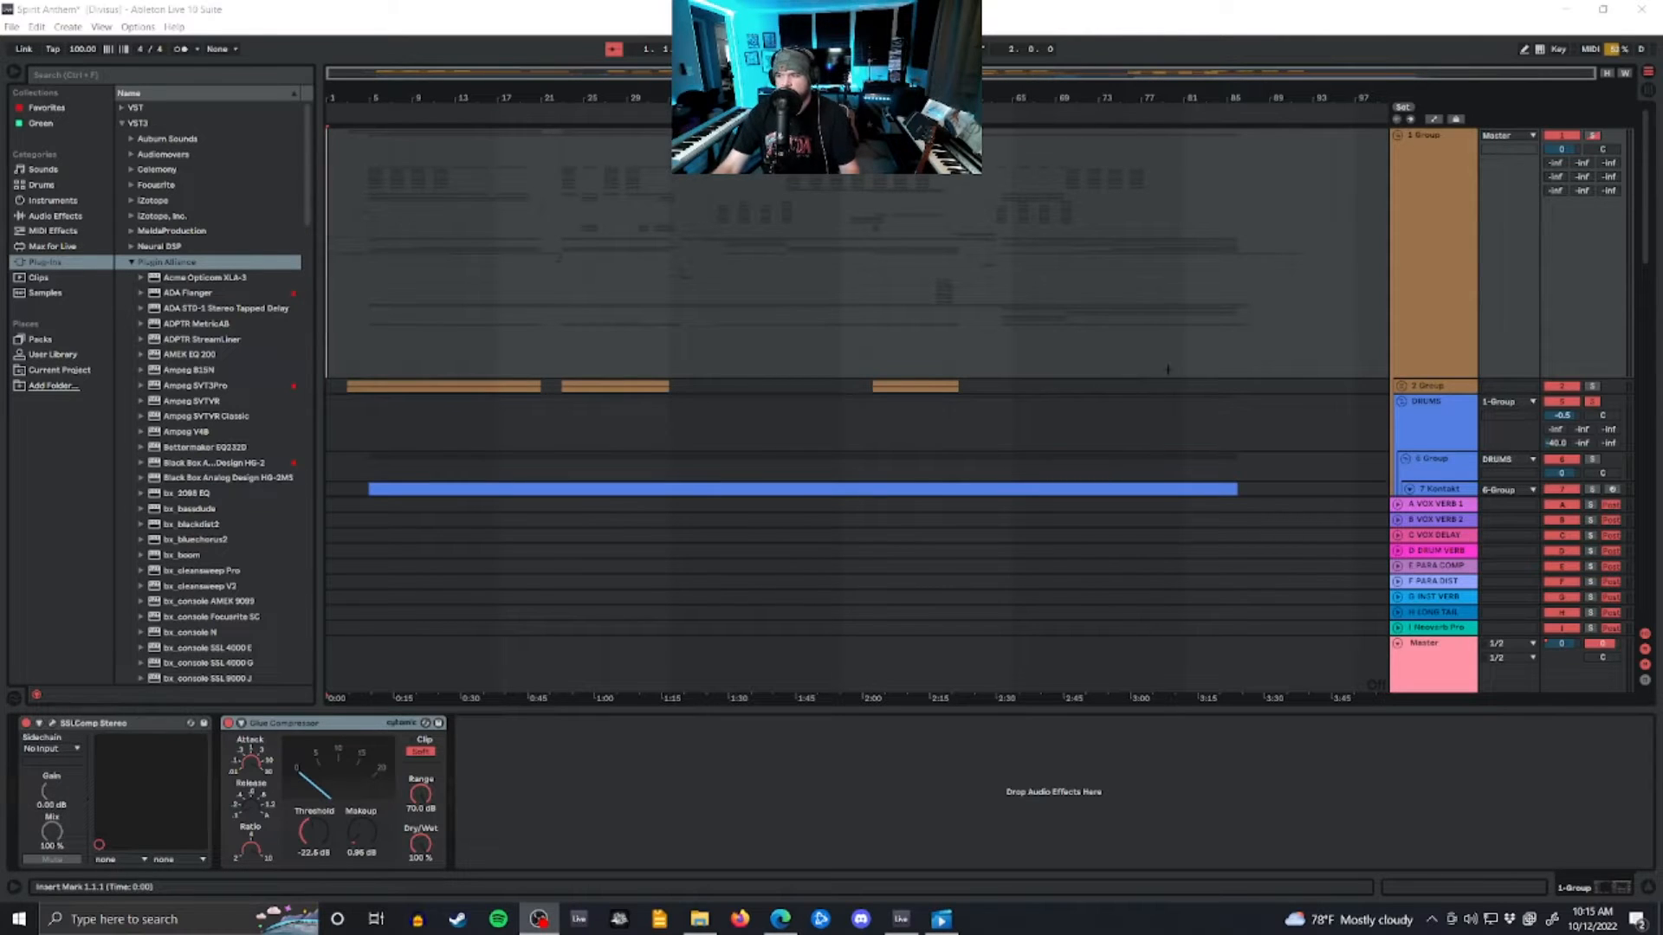
Step: Open Kontakt on the 7-Kontakt track and view the full kit's options for the snare, hi-hat and crash cymbal
scroll(1093, 423, "down", 3)
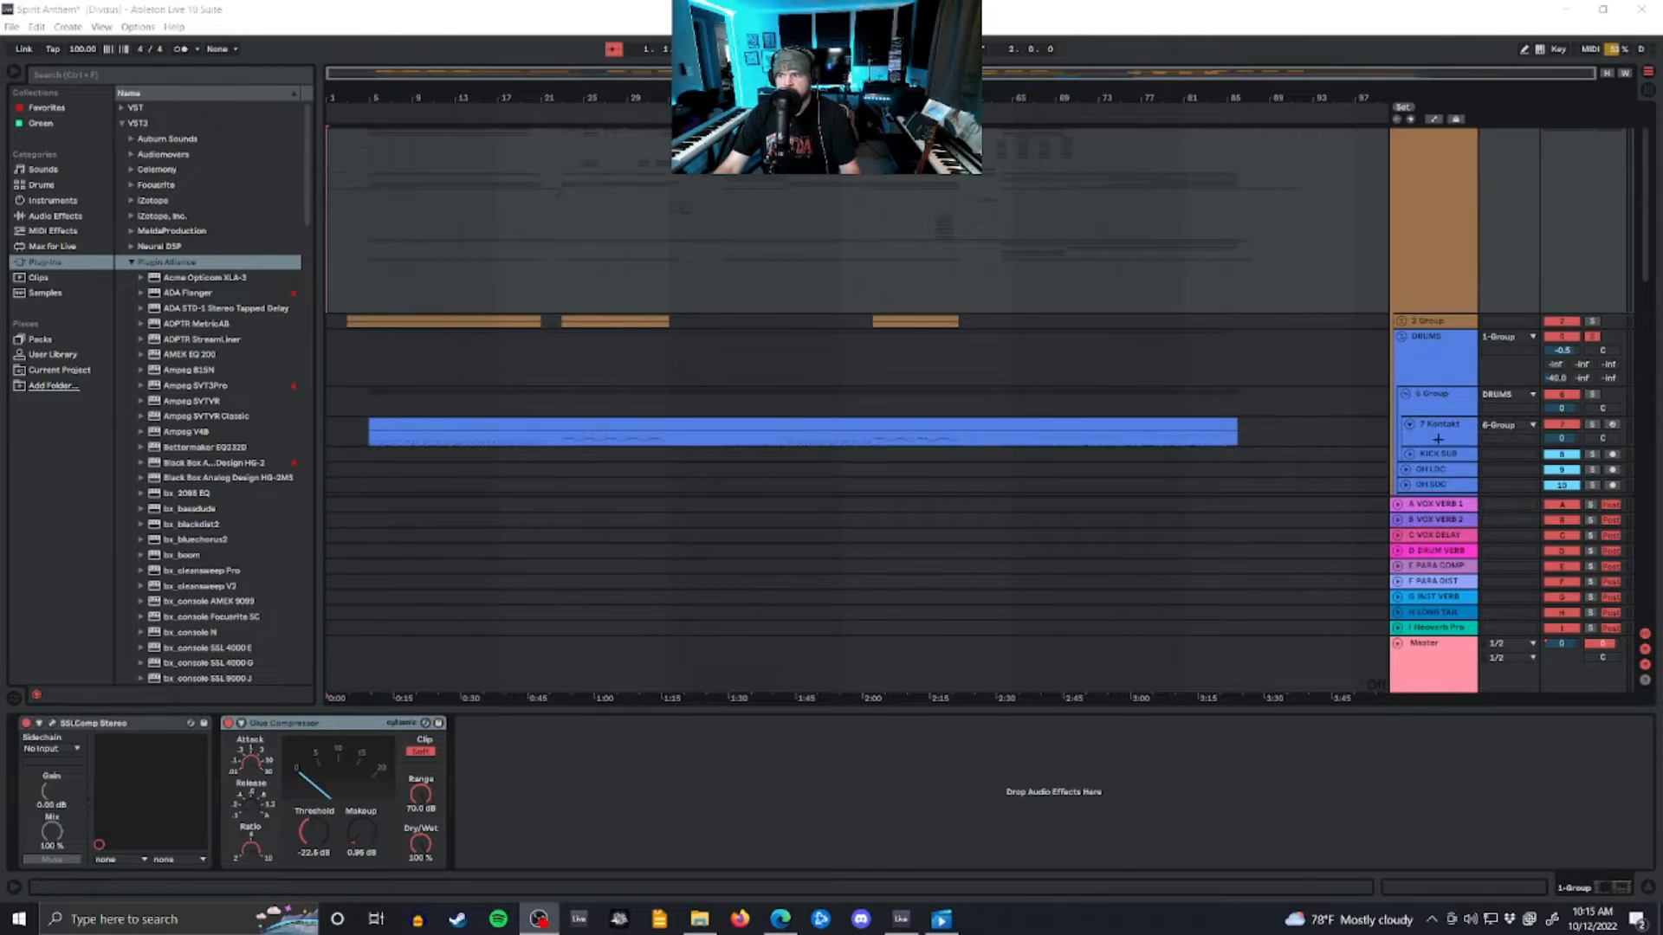
left_click(1178, 425)
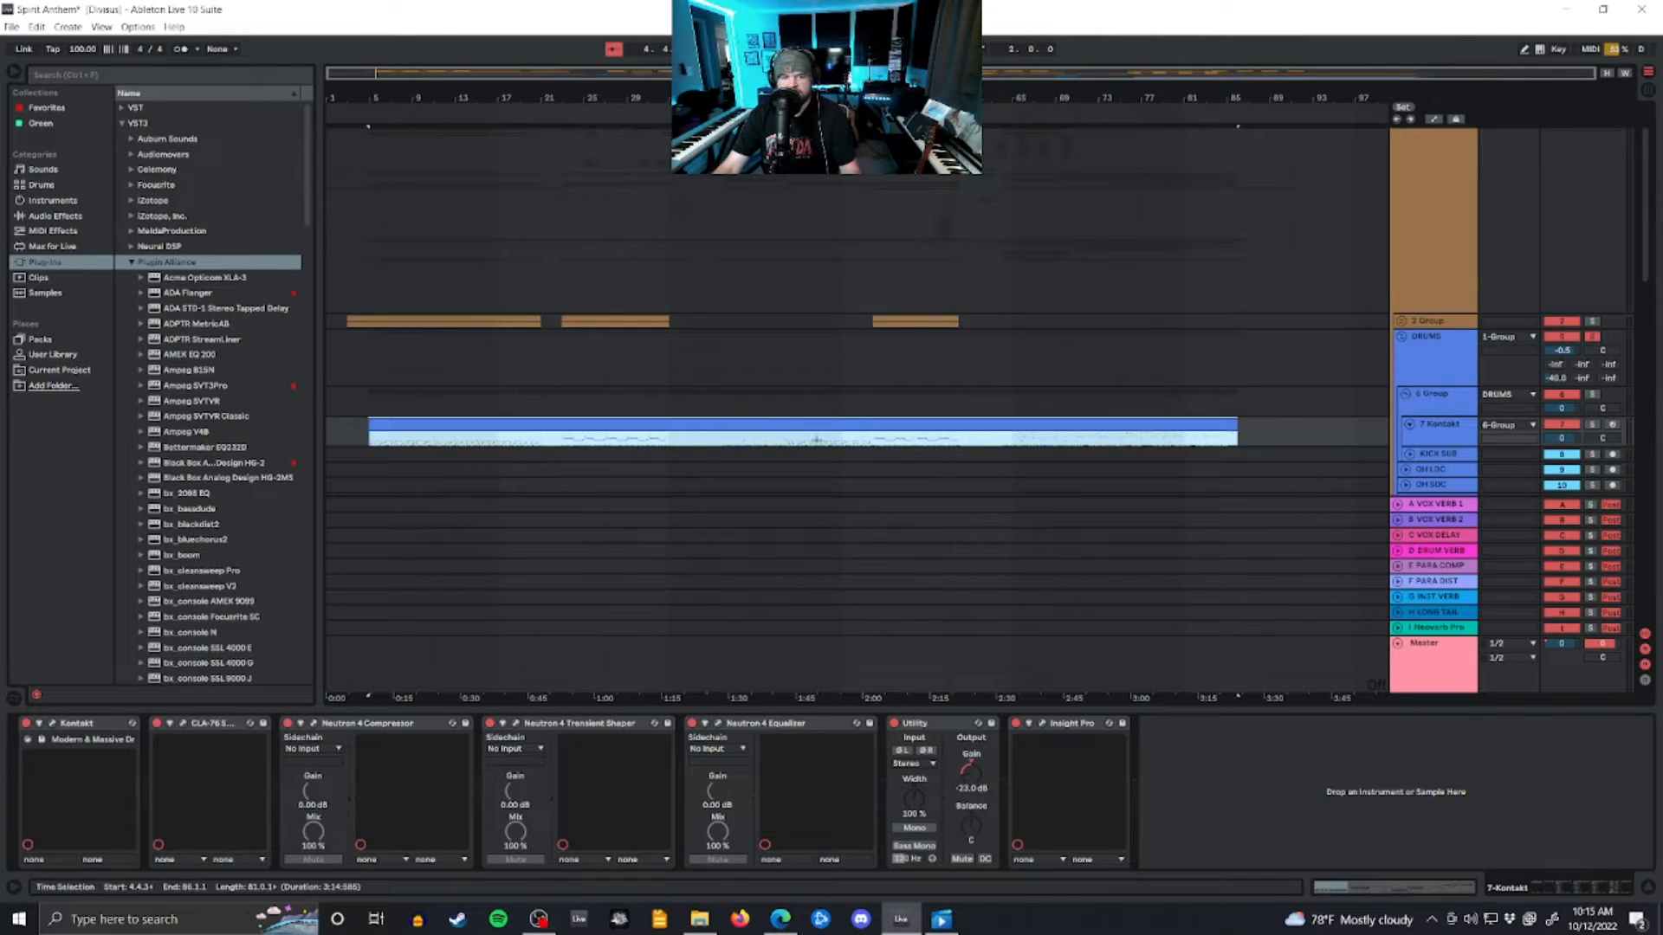
left_click(50, 723)
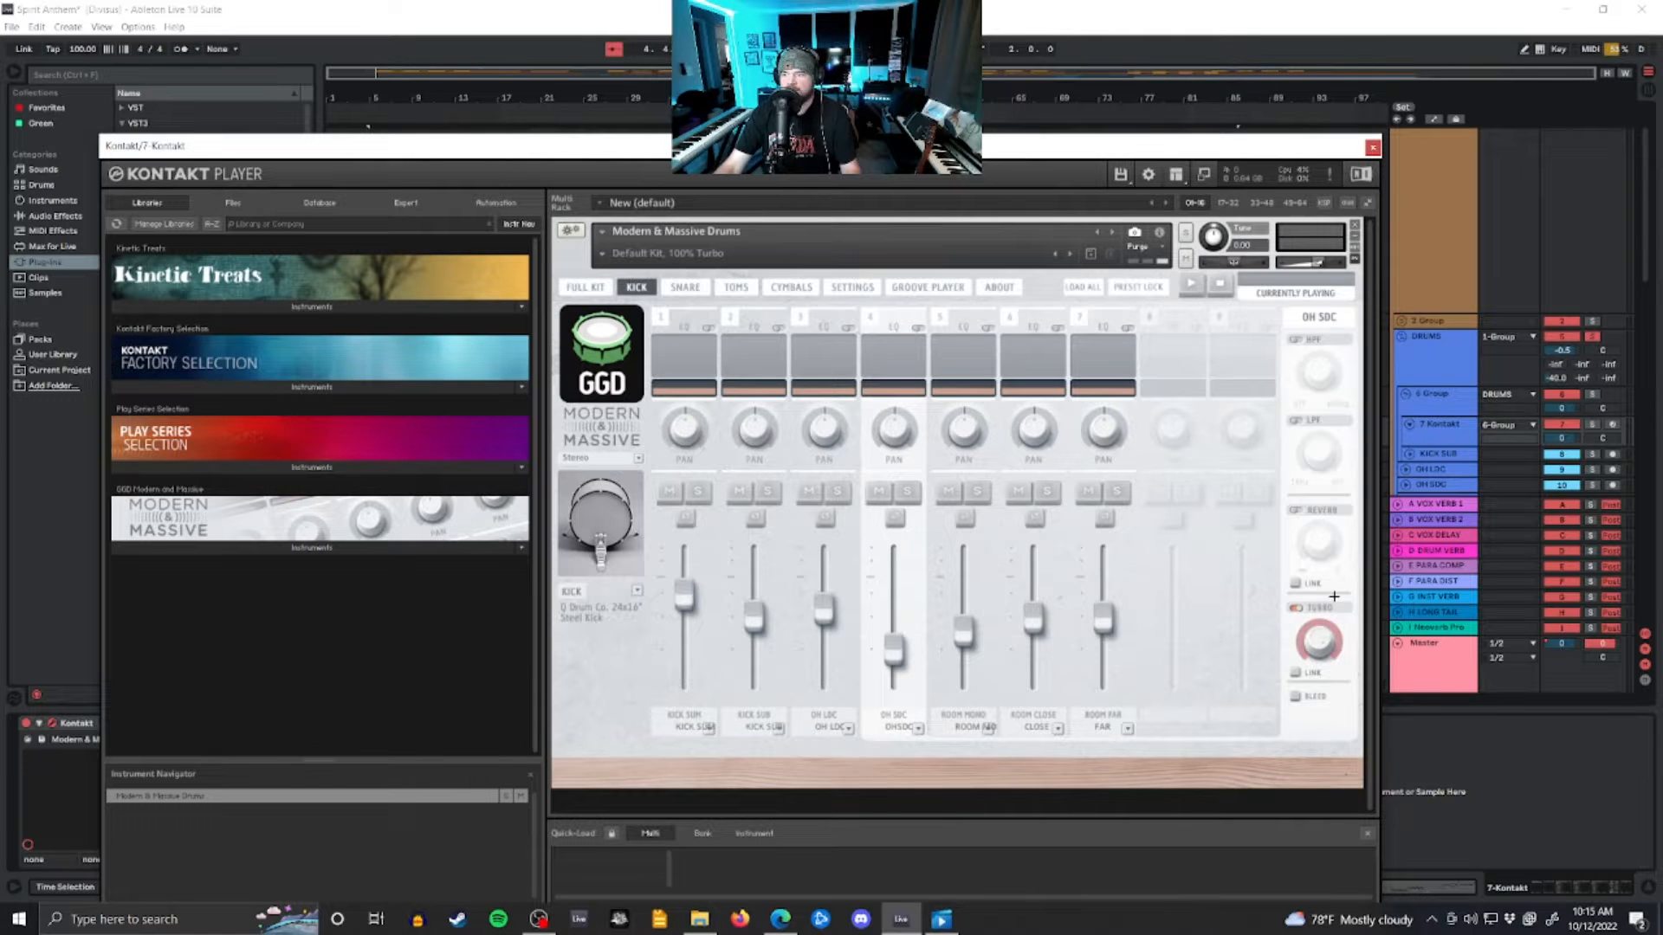
left_click(582, 288)
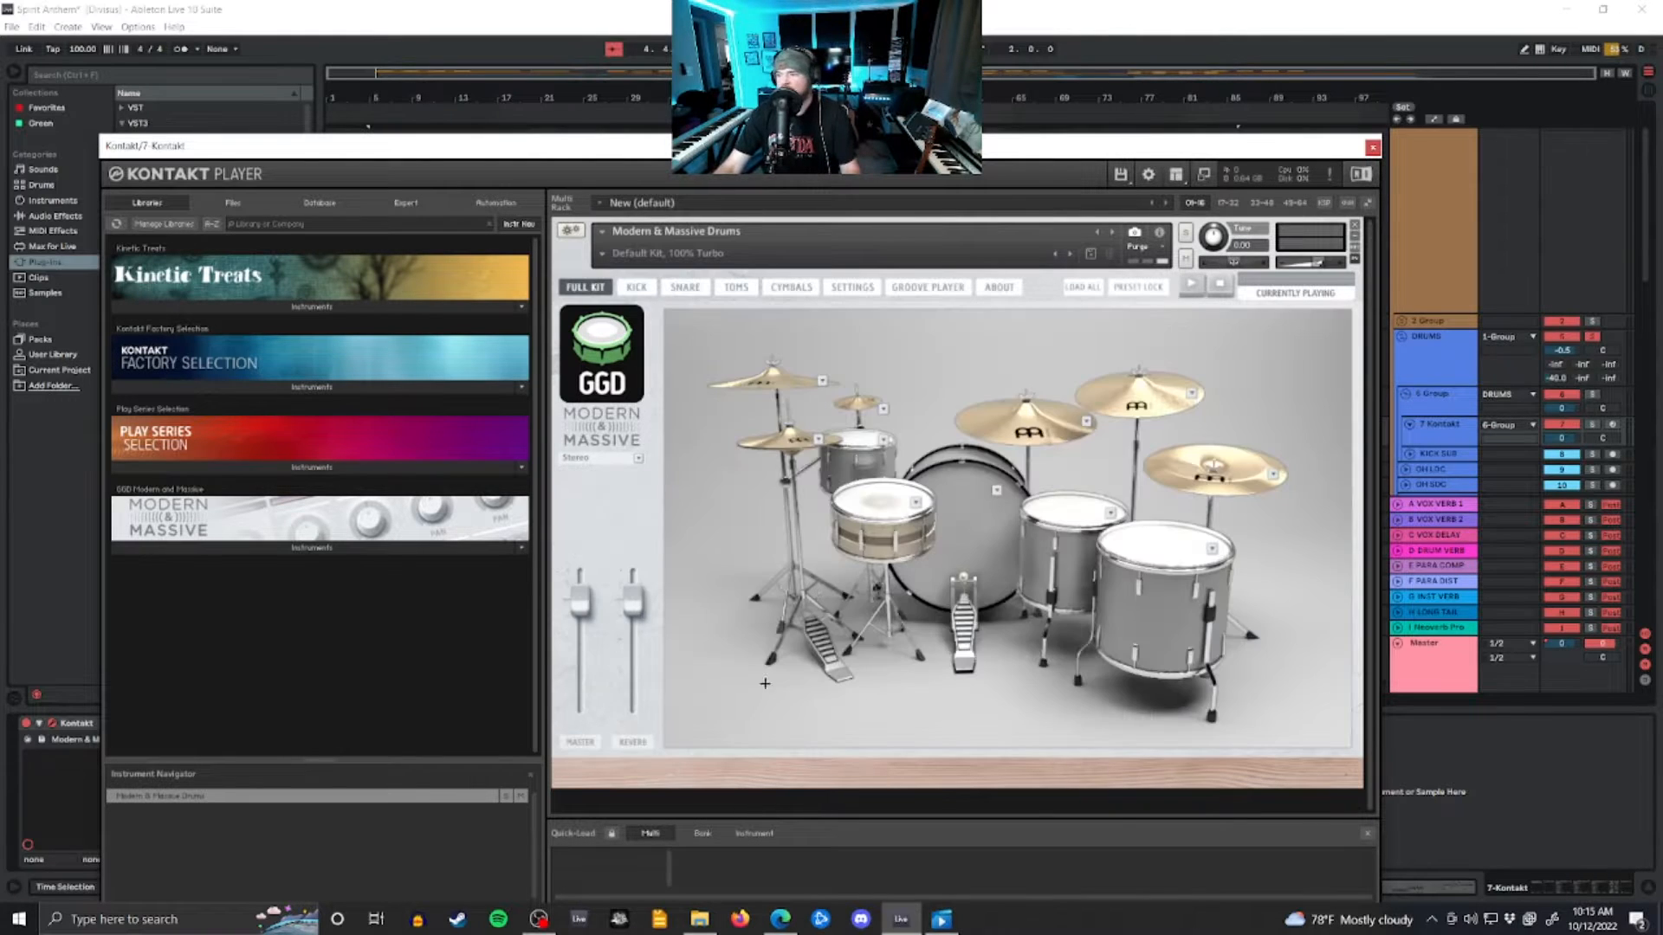
left_click(915, 502)
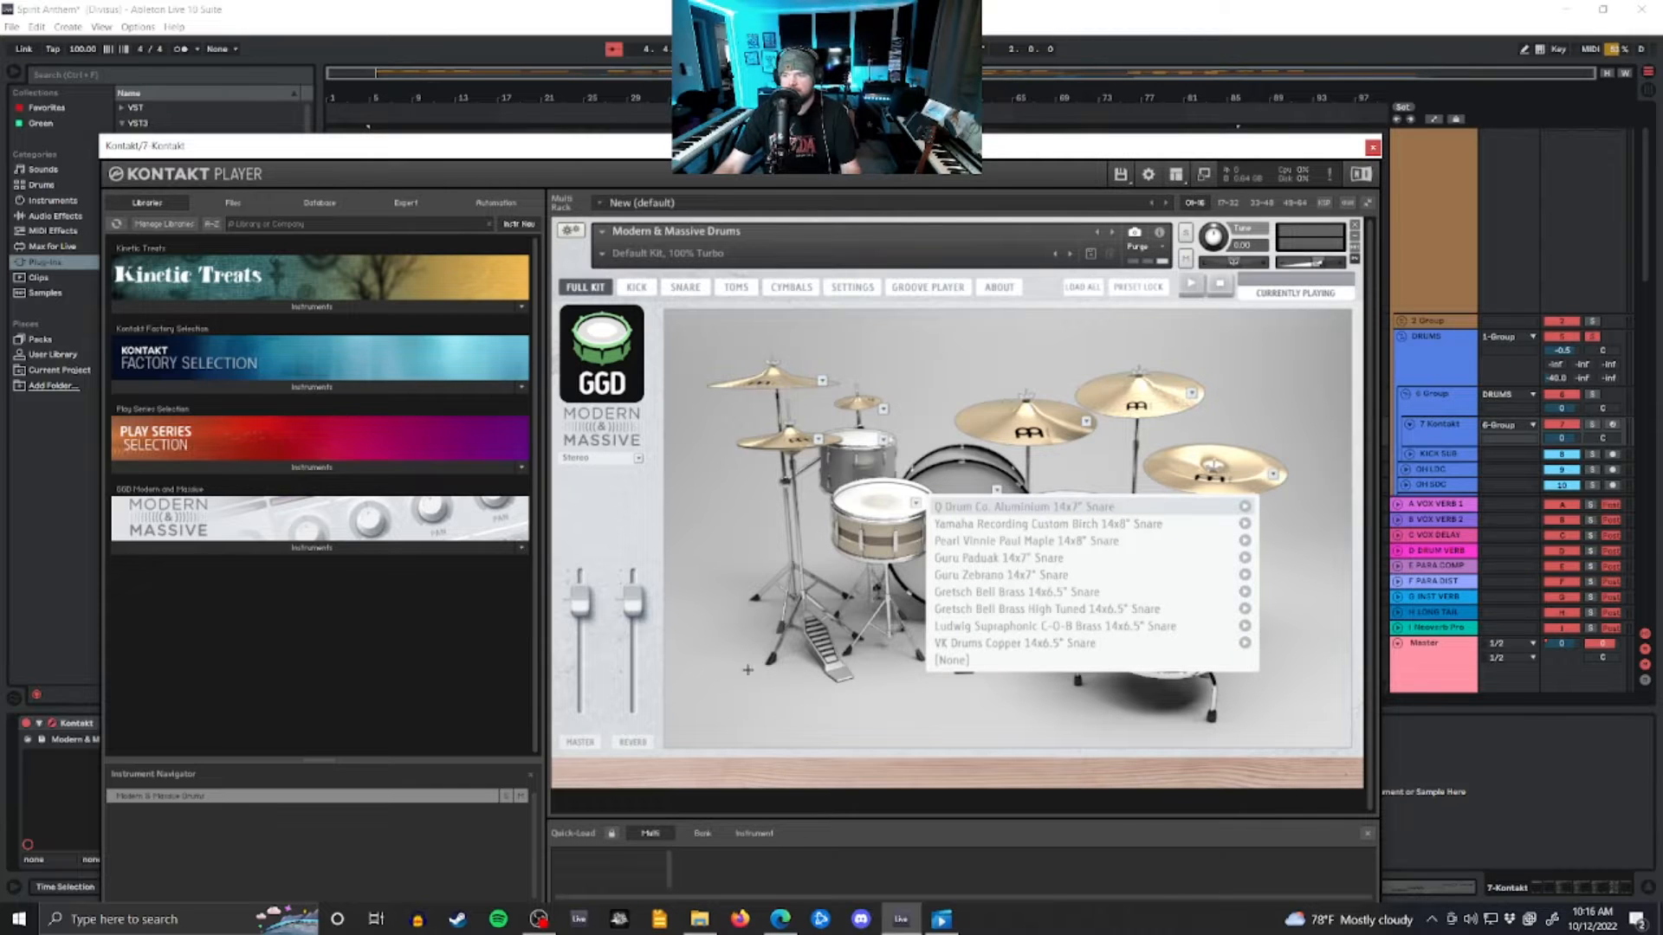
left_click(818, 440)
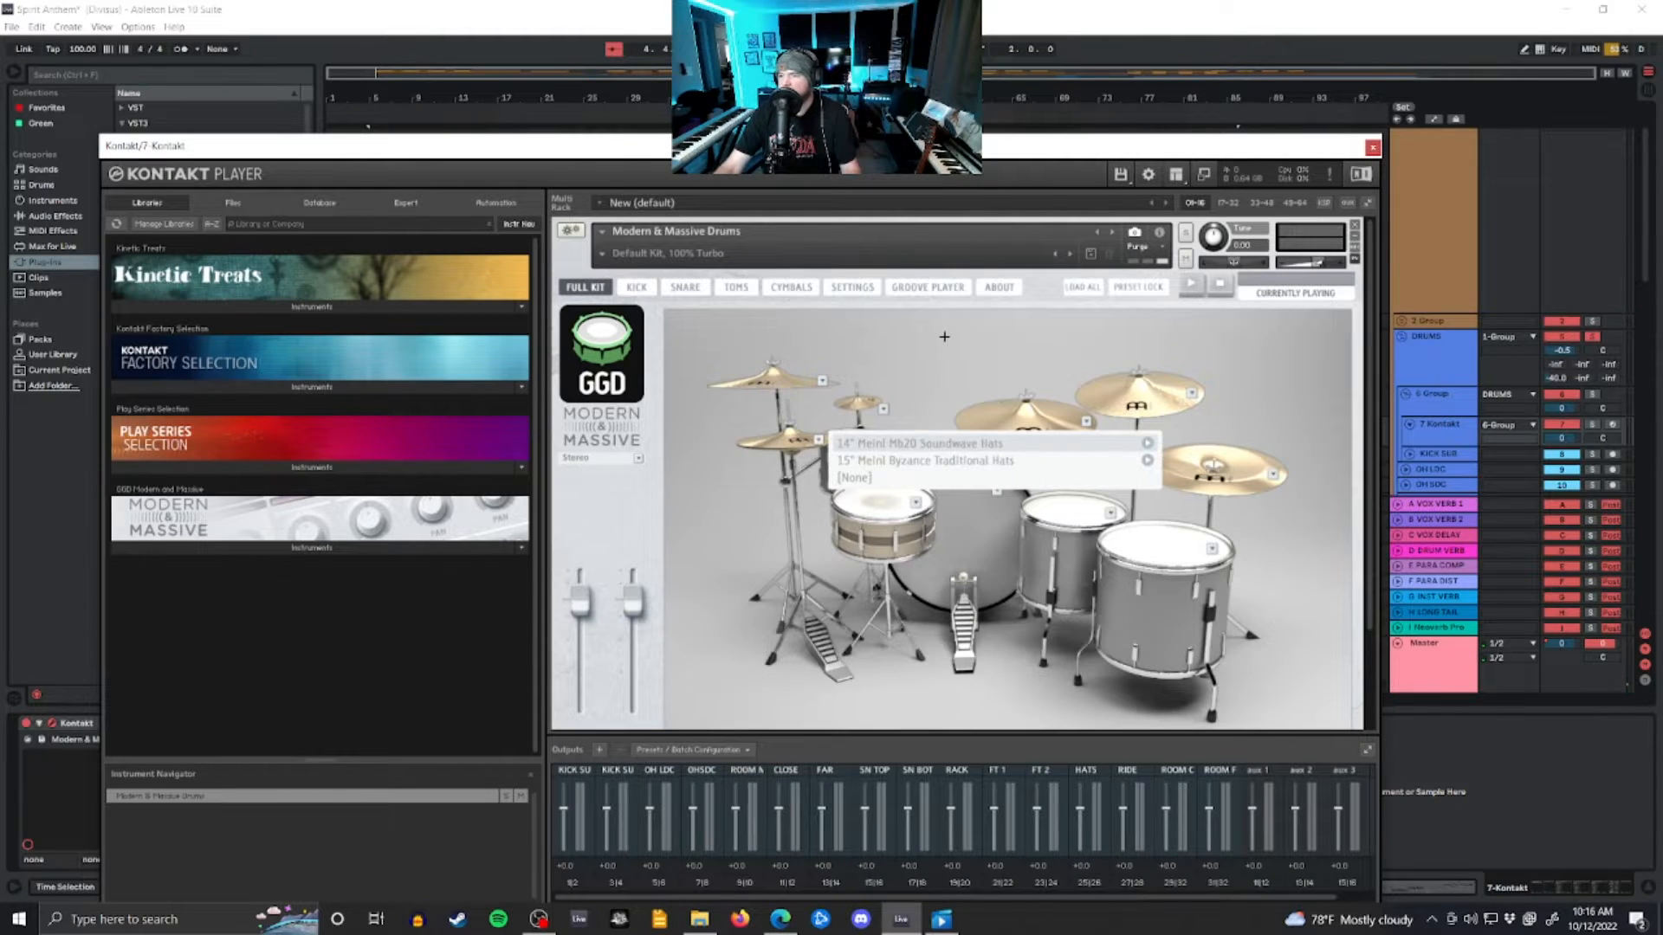
left_click(822, 381)
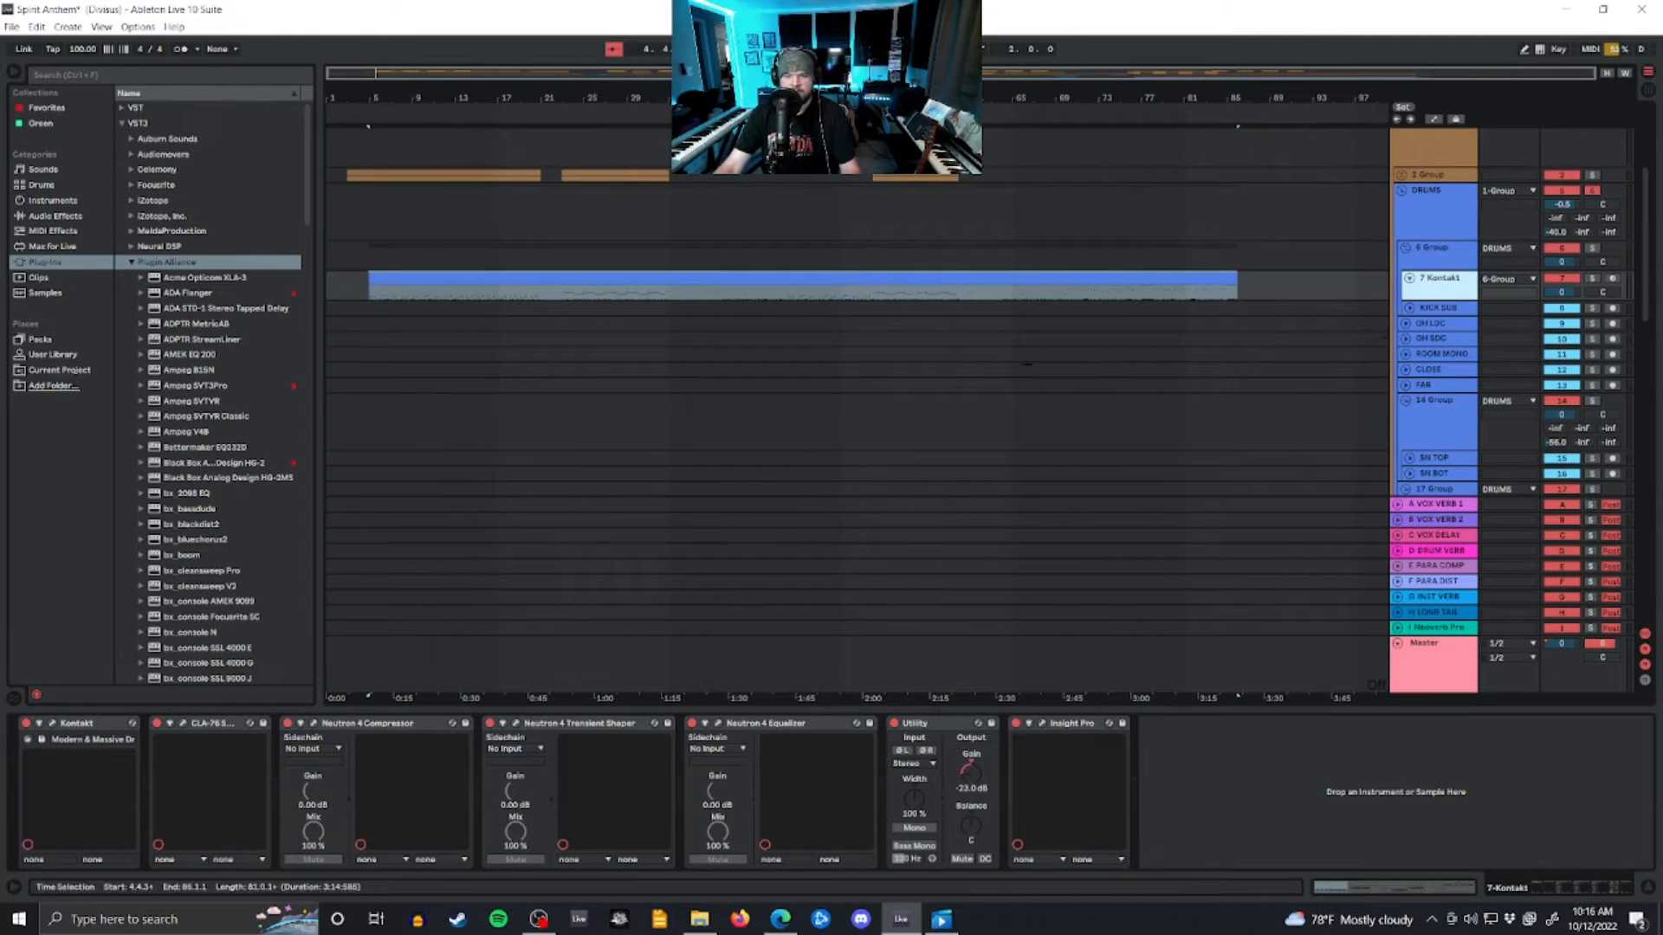
Step: Inspect the drum kit's output channels in Kontakt and unfold the KICK SUB track in the arrangement
left_click(51, 724)
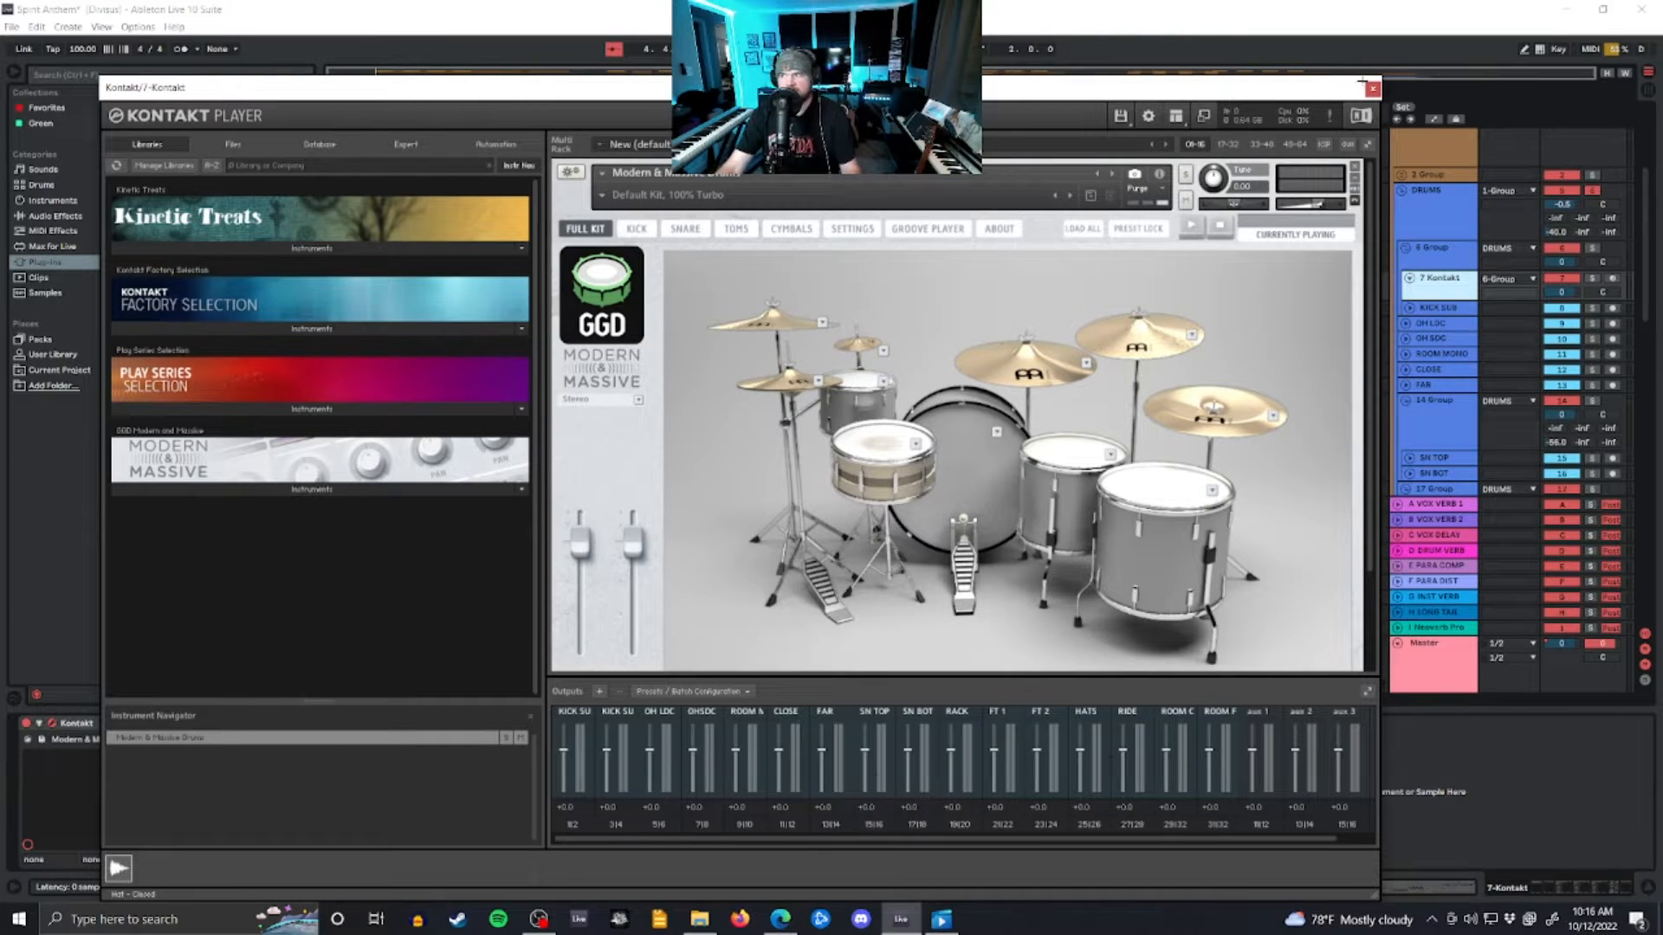
left_click(1373, 88)
scroll(1264, 353, "down", 1)
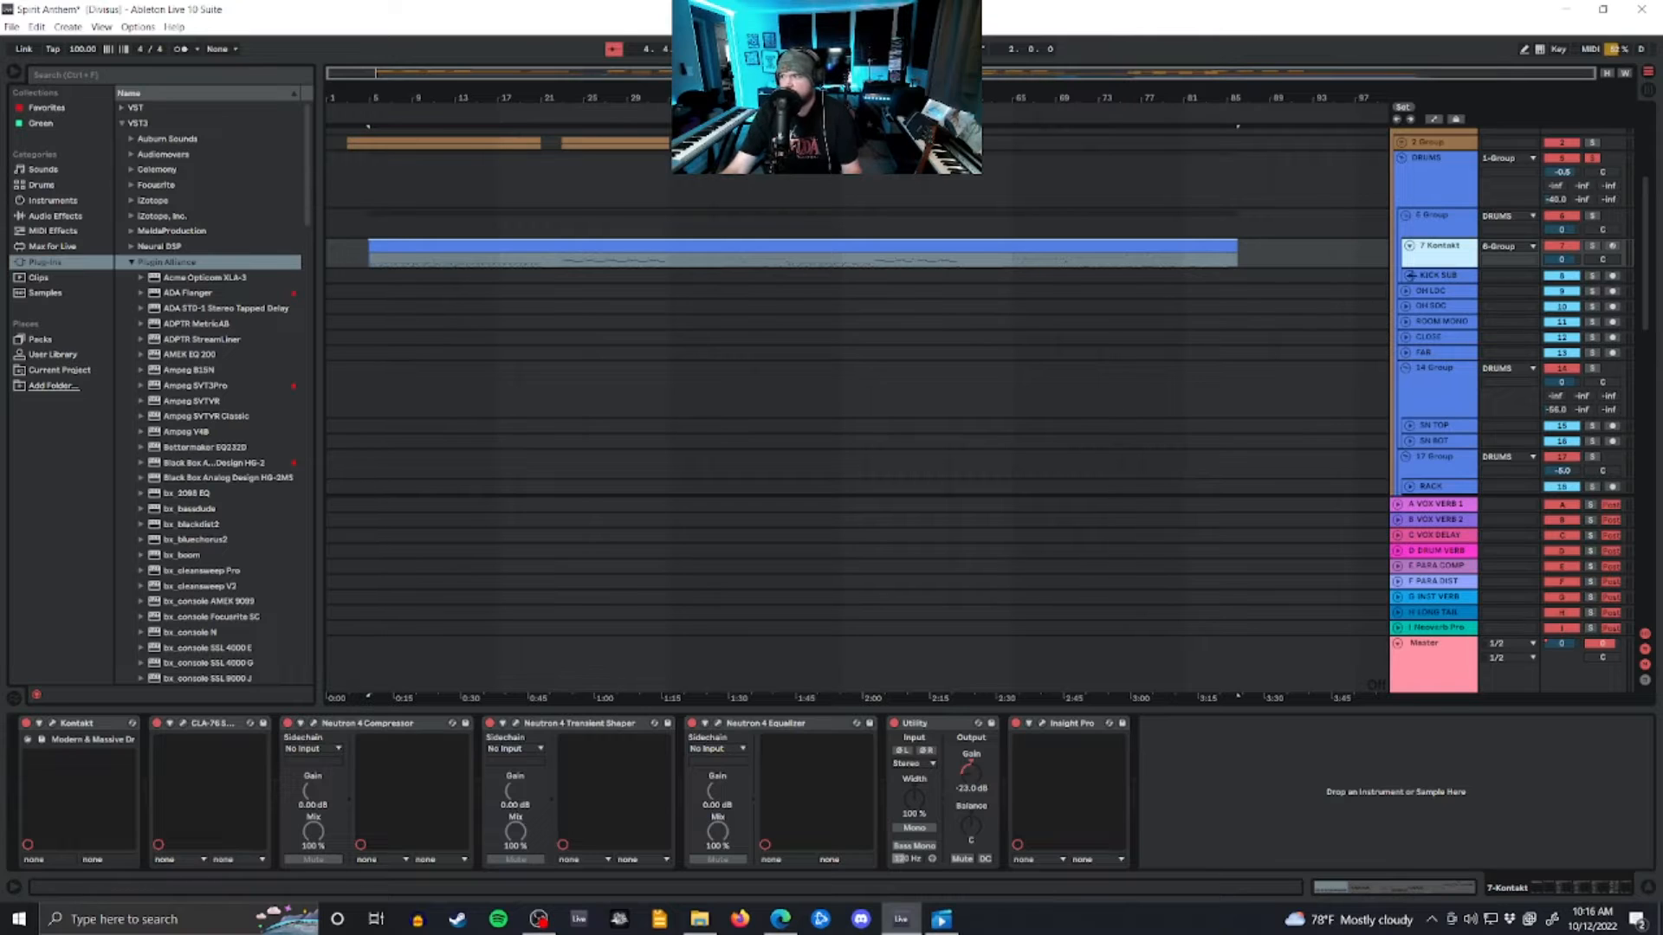
left_click(1410, 276)
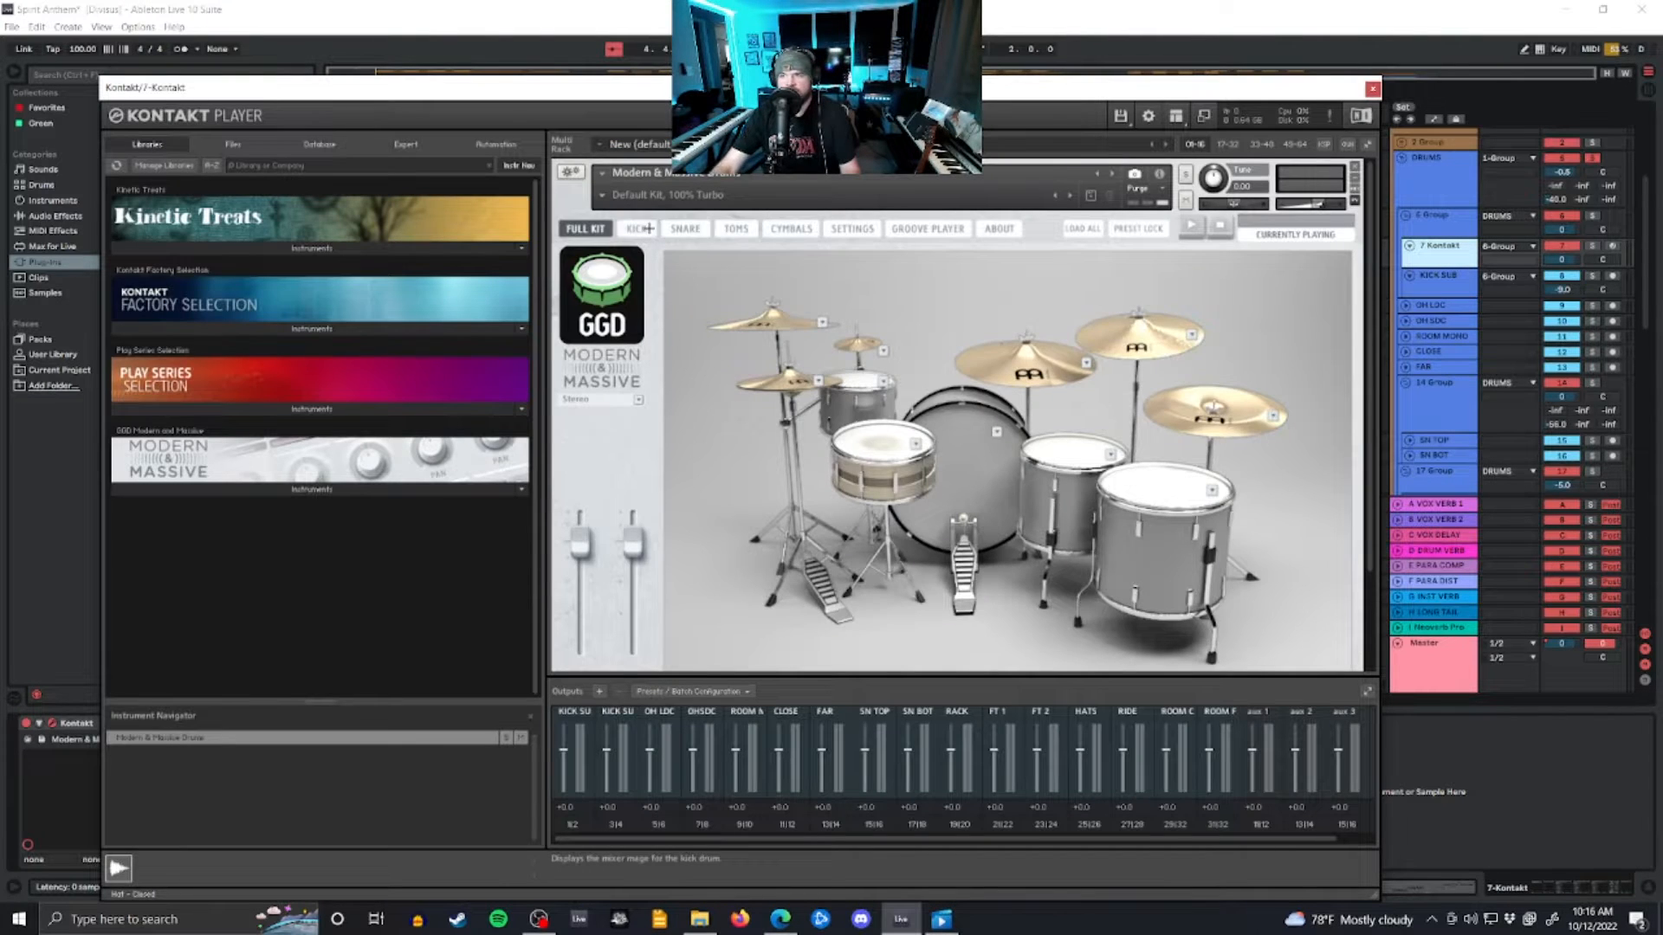
Step: Review the drum library's kick, snare and tom mixer pages and its settings page in Kontakt, and close the plug-in
left_click(637, 229)
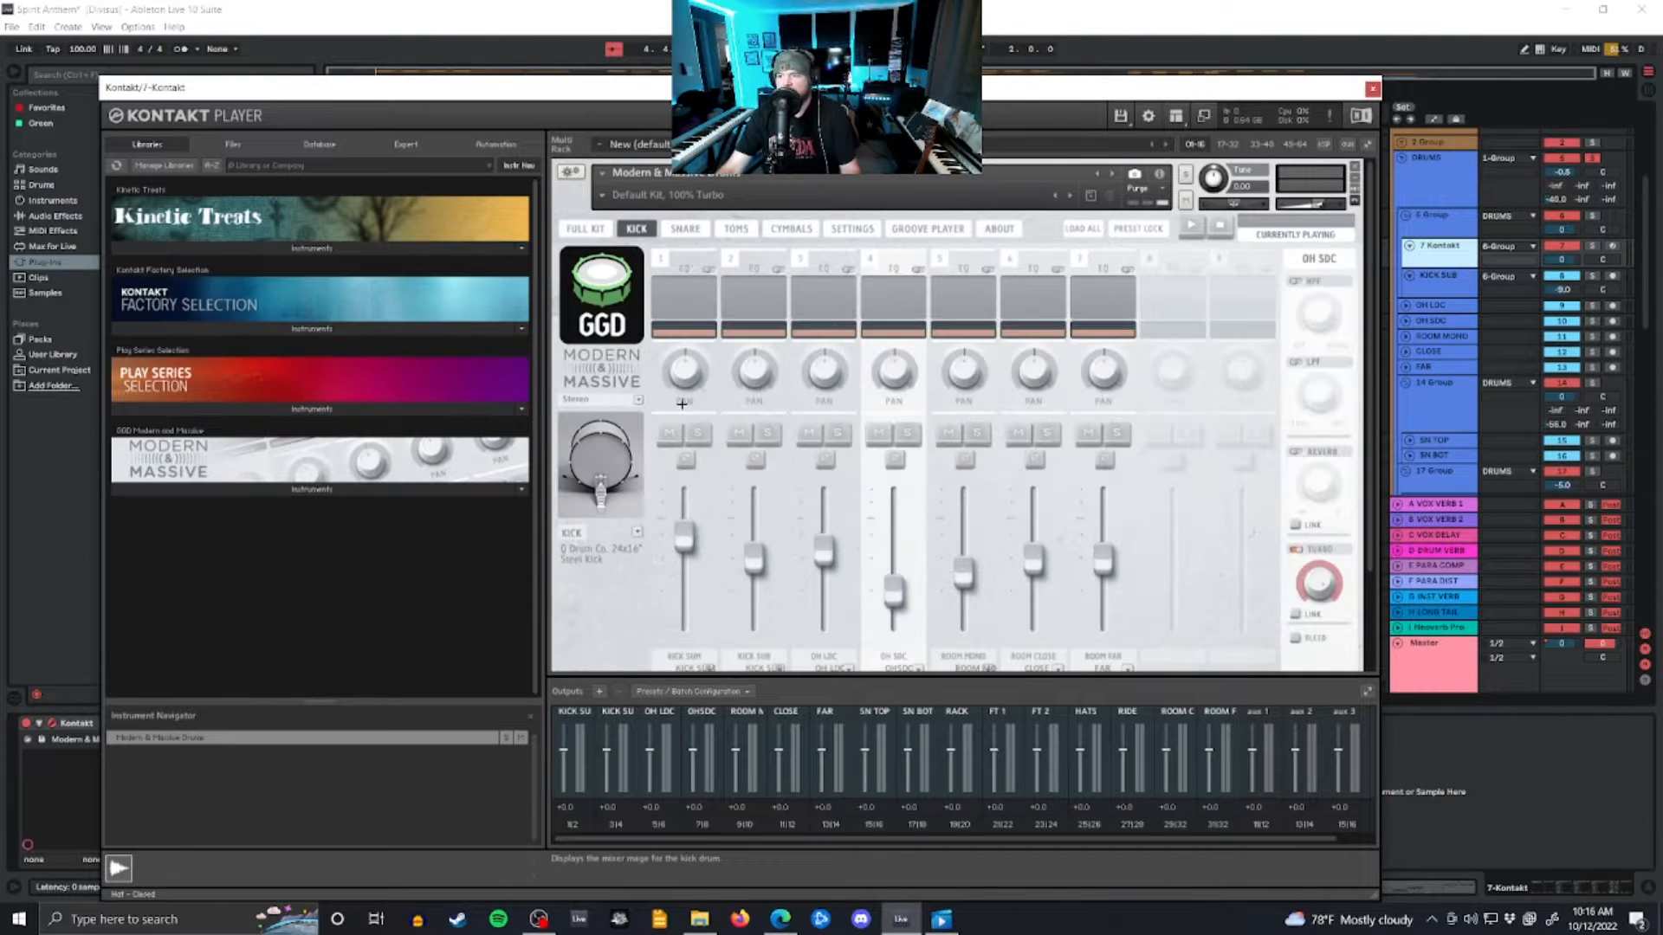
left_click(685, 229)
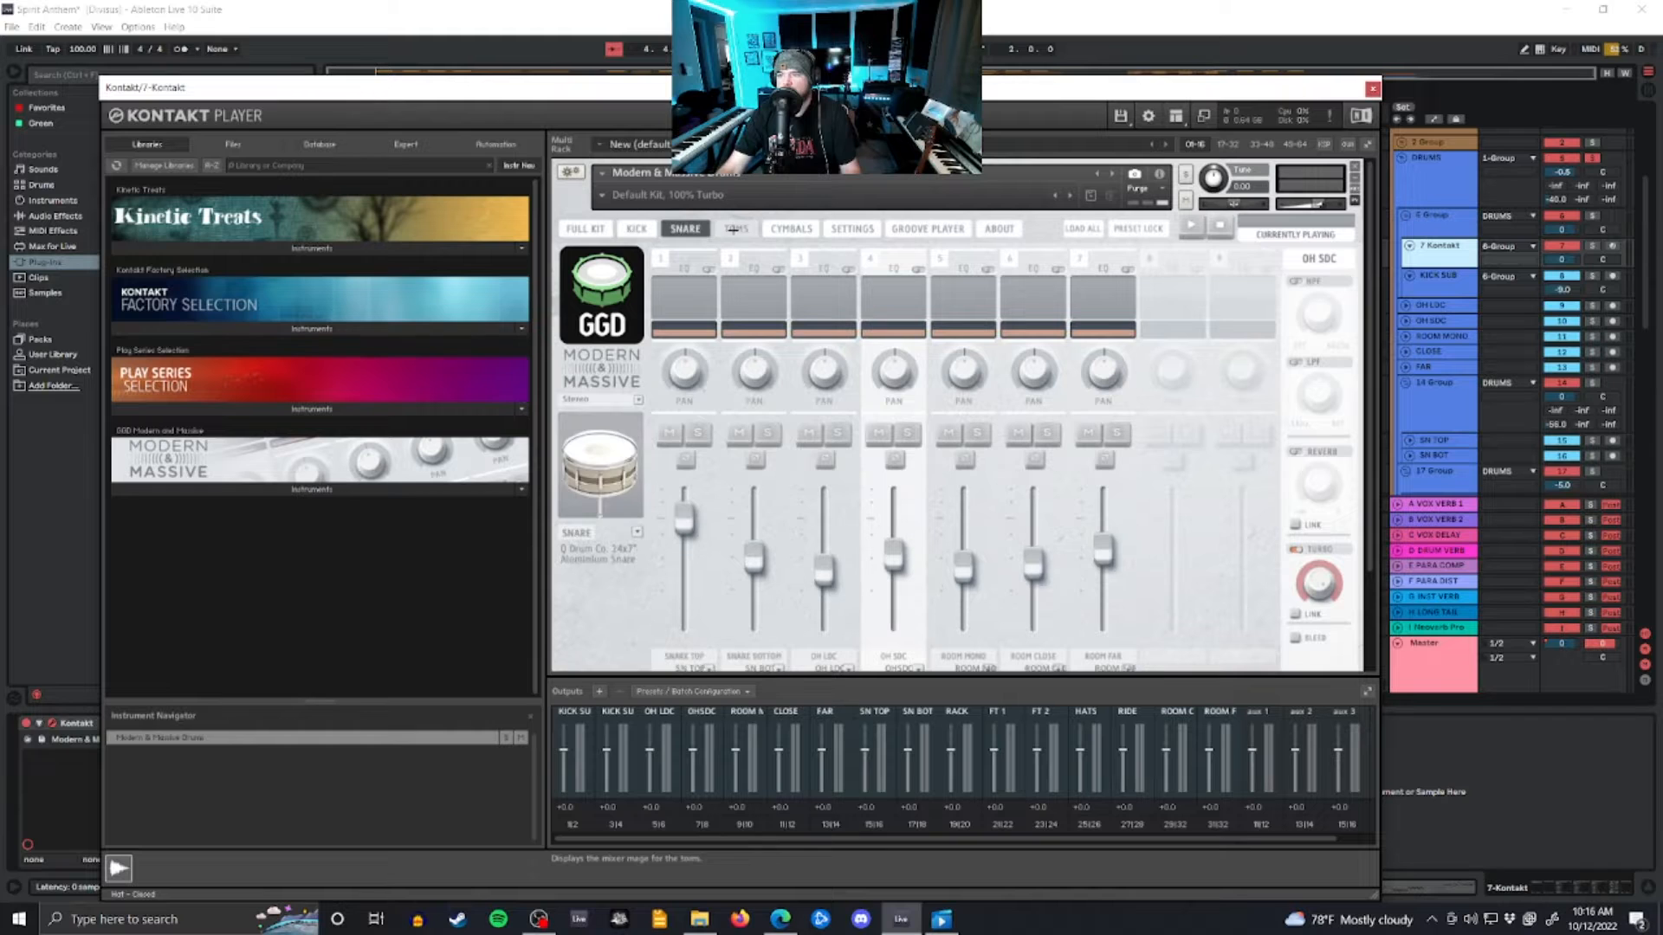
left_click(736, 229)
left_click(866, 230)
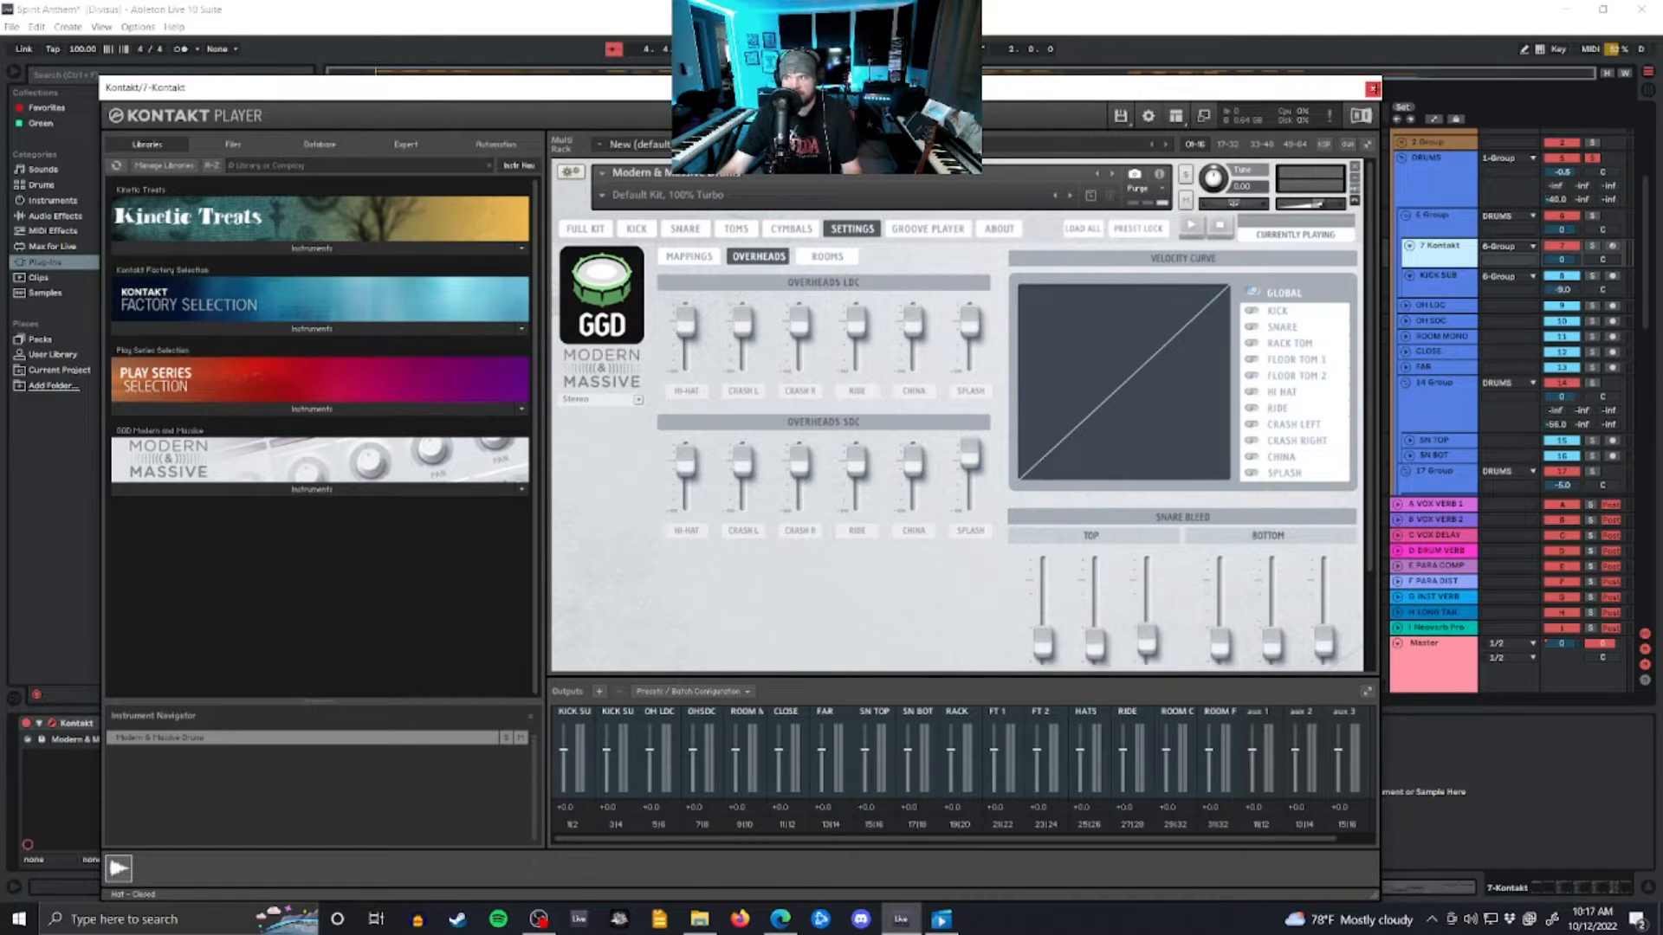
left_click(1373, 90)
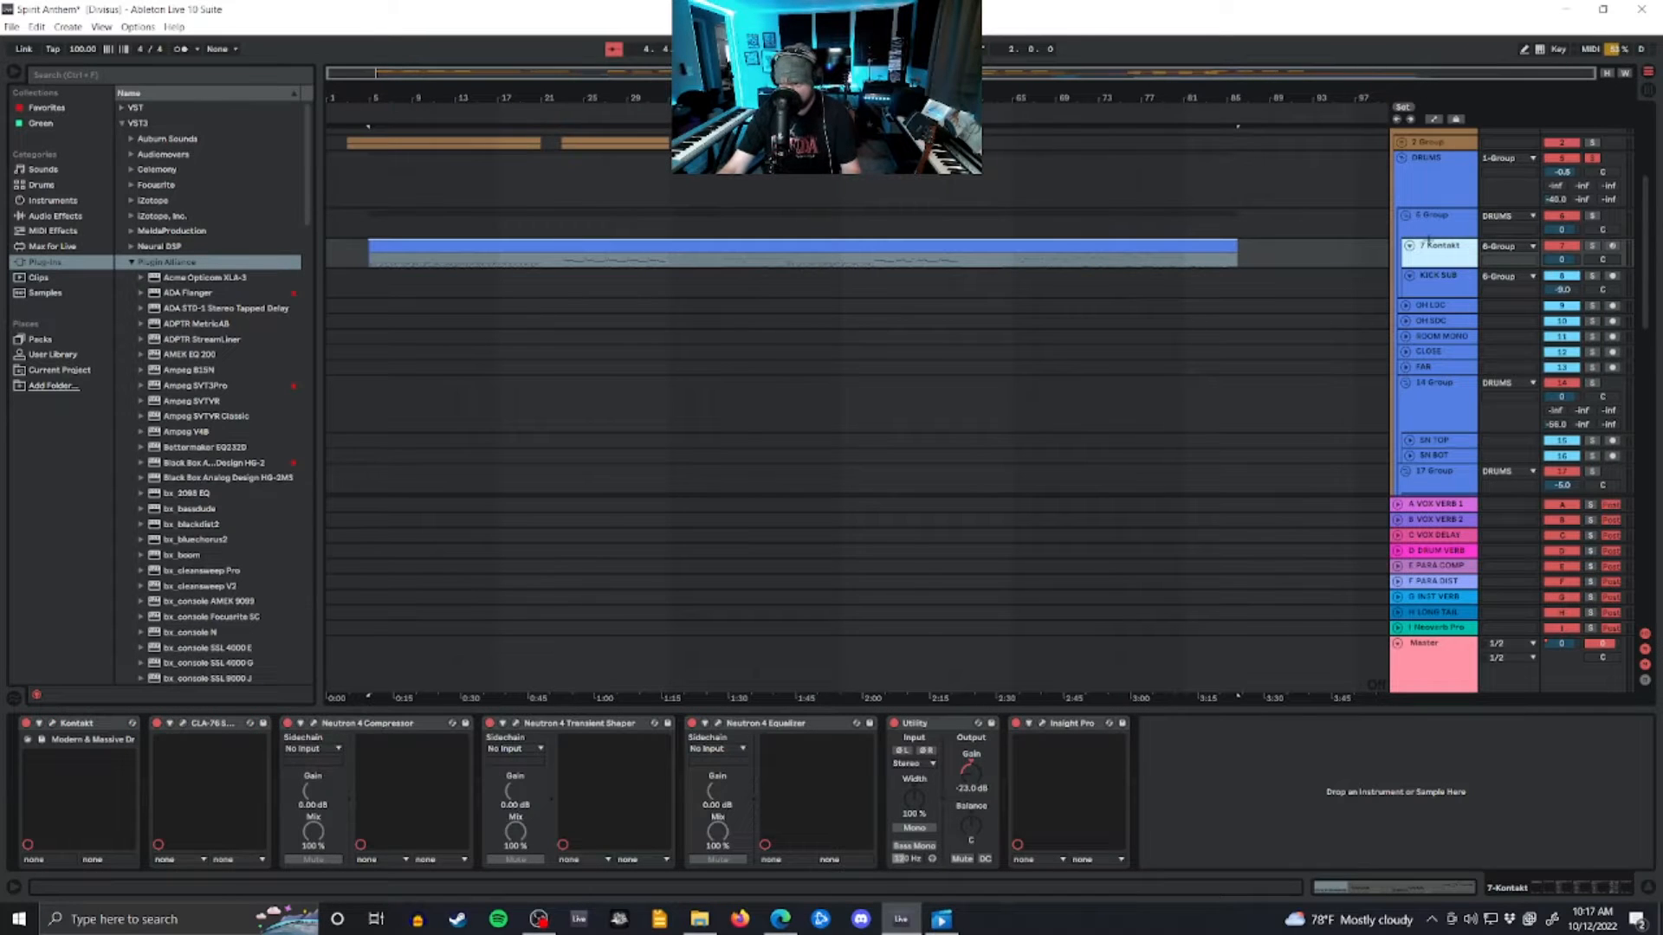
Step: Examine the arrangement's tracks from the drum channels down to the guitar and bass audio tracks
scroll(1434, 327, "down", 2)
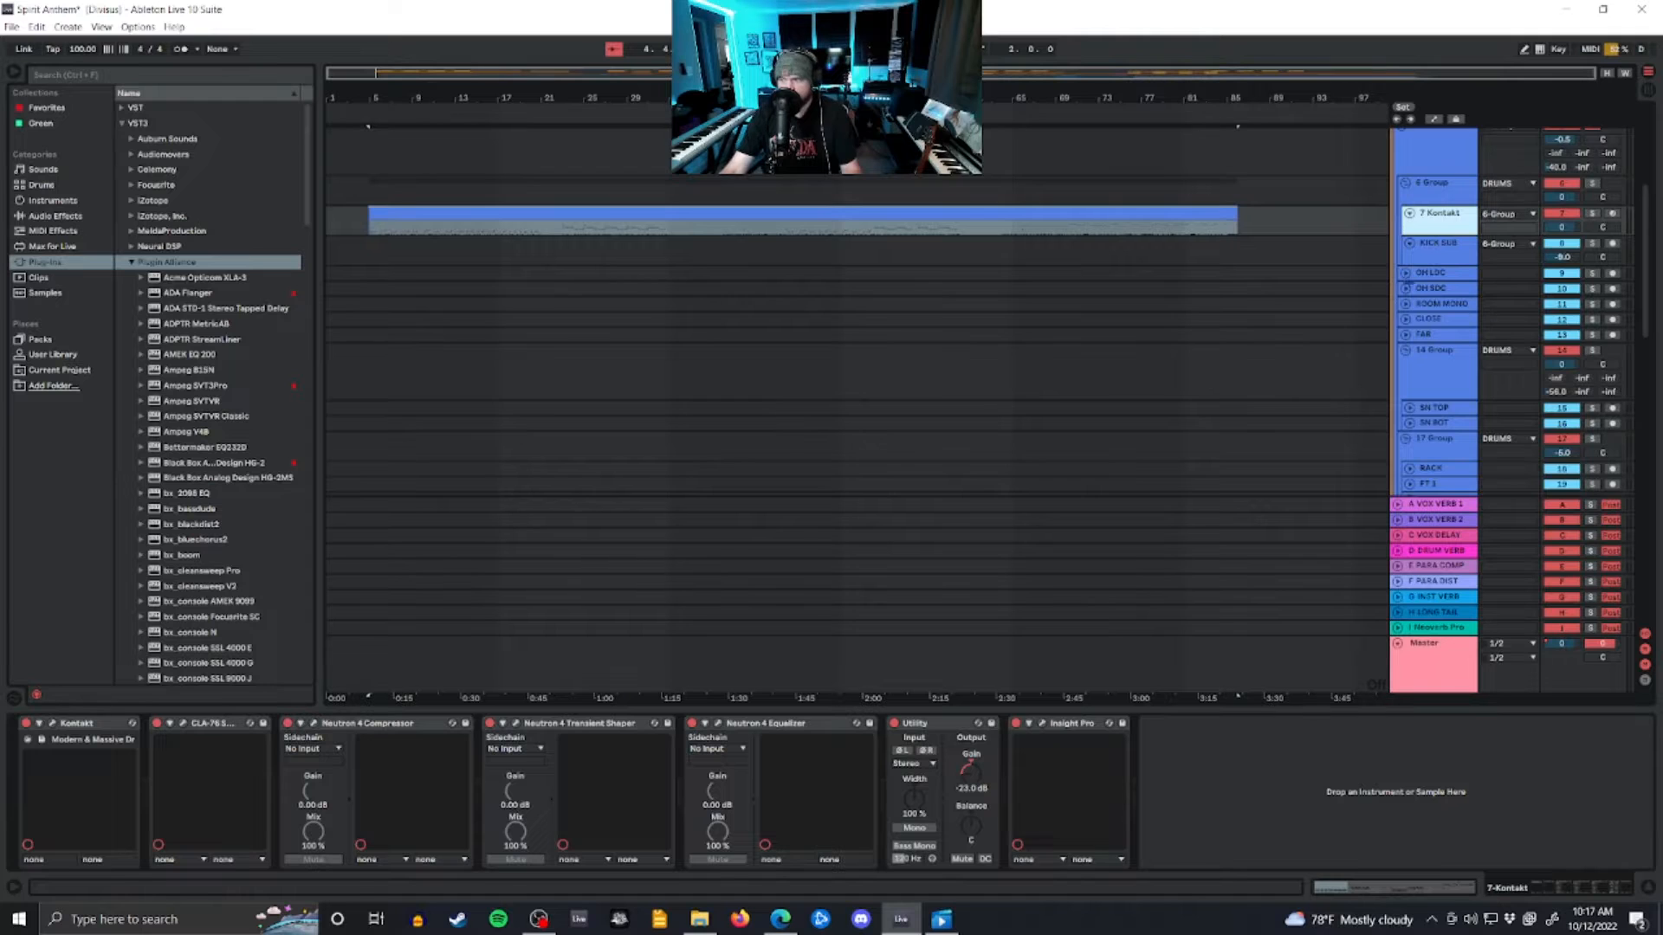
scroll(1352, 225, "down", 5)
scroll(1312, 252, "down", 2)
scroll(1234, 296, "up", 3)
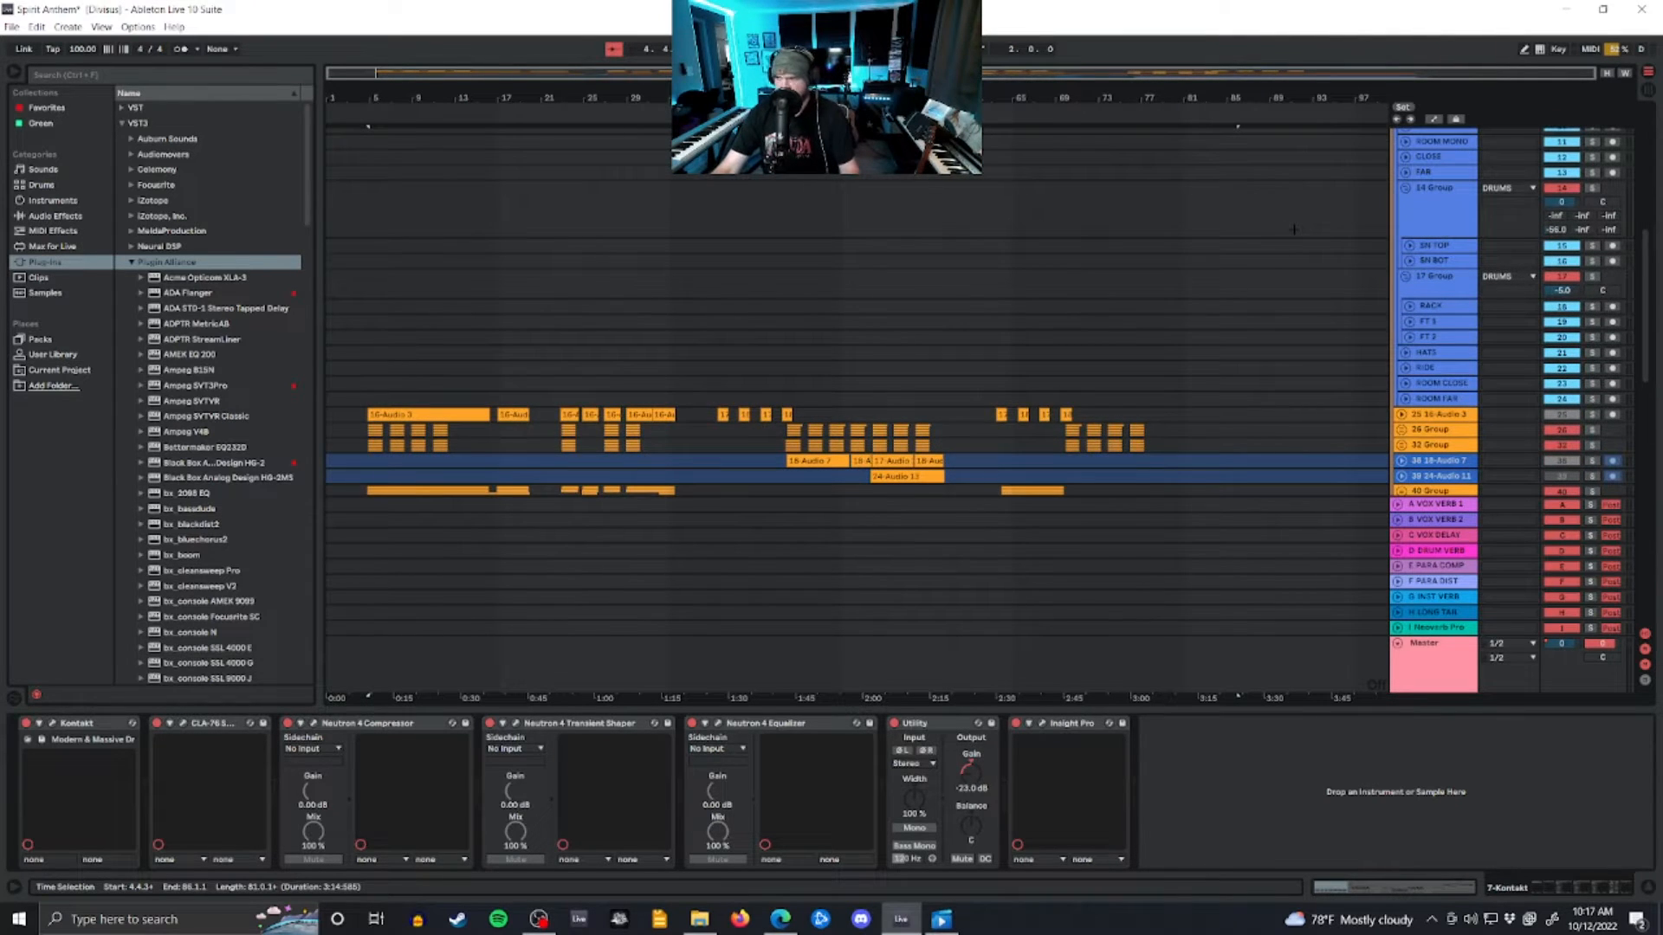
scroll(857, 407, "up", 2)
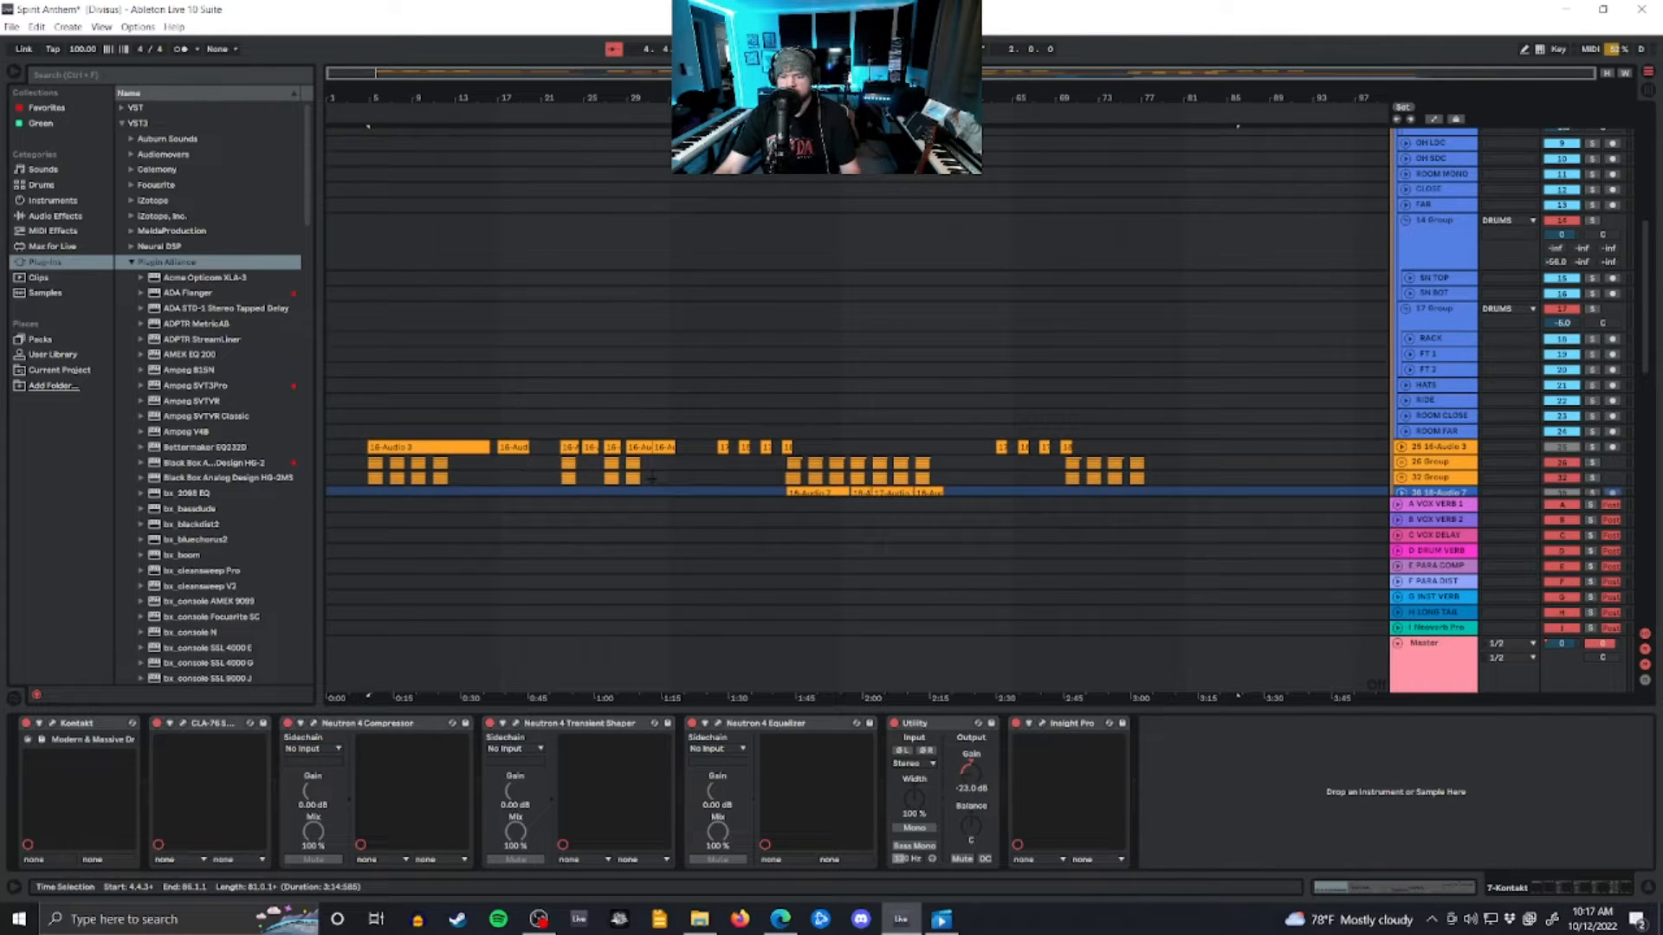
scroll(1180, 265, "down", 2)
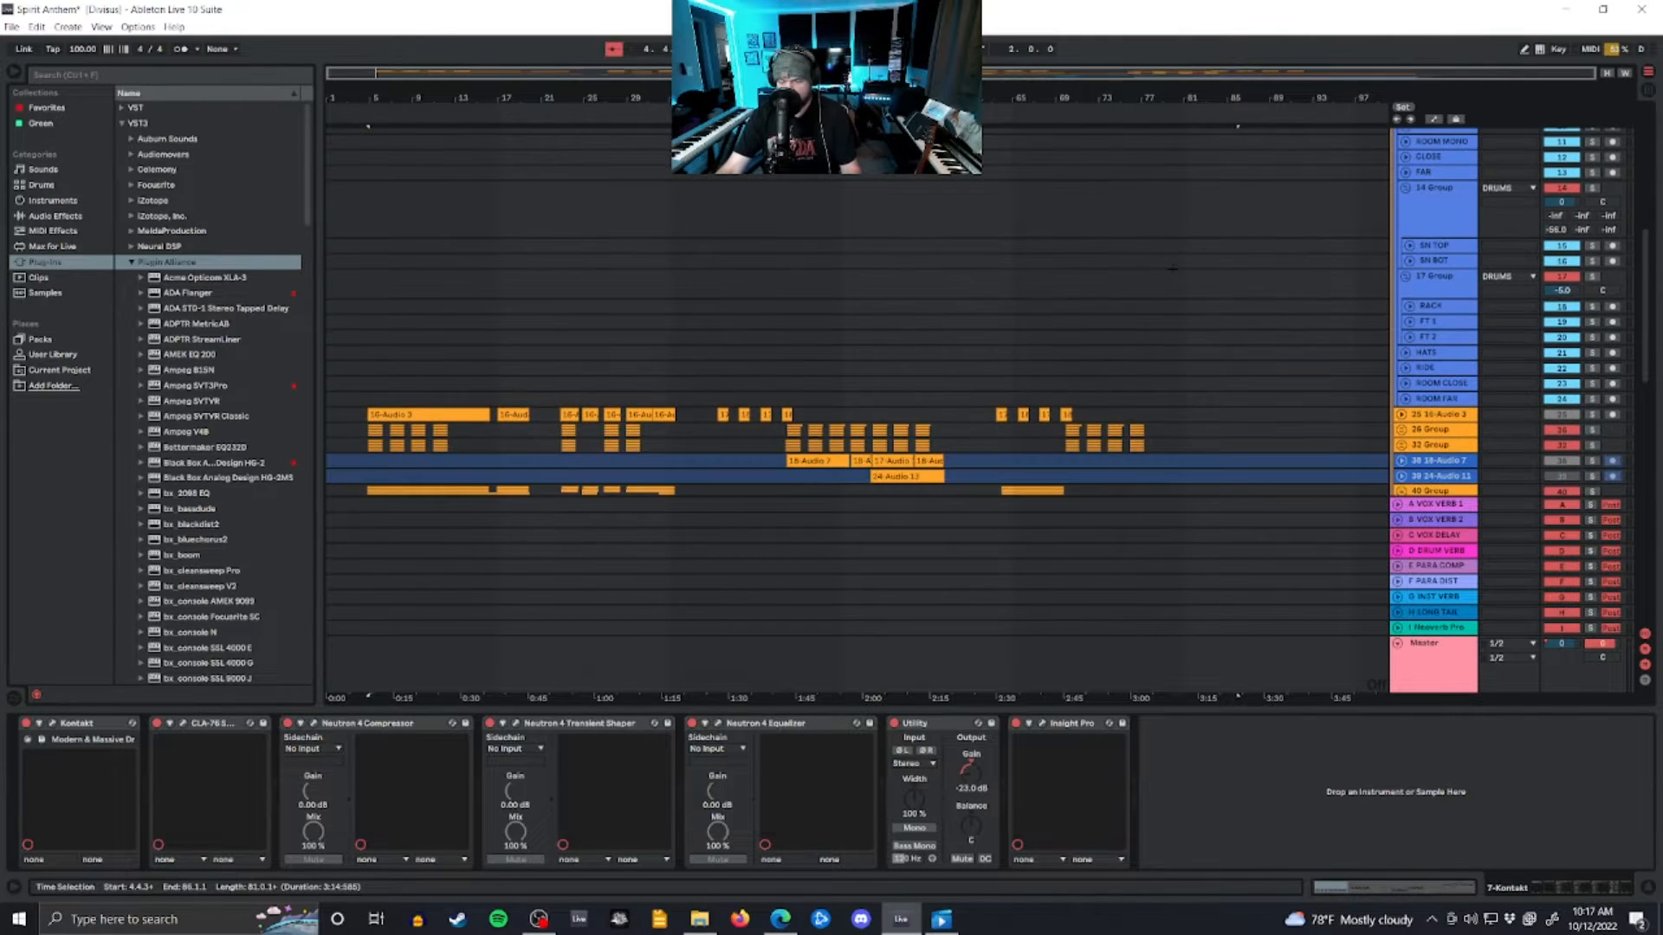
scroll(1217, 286, "down", 15)
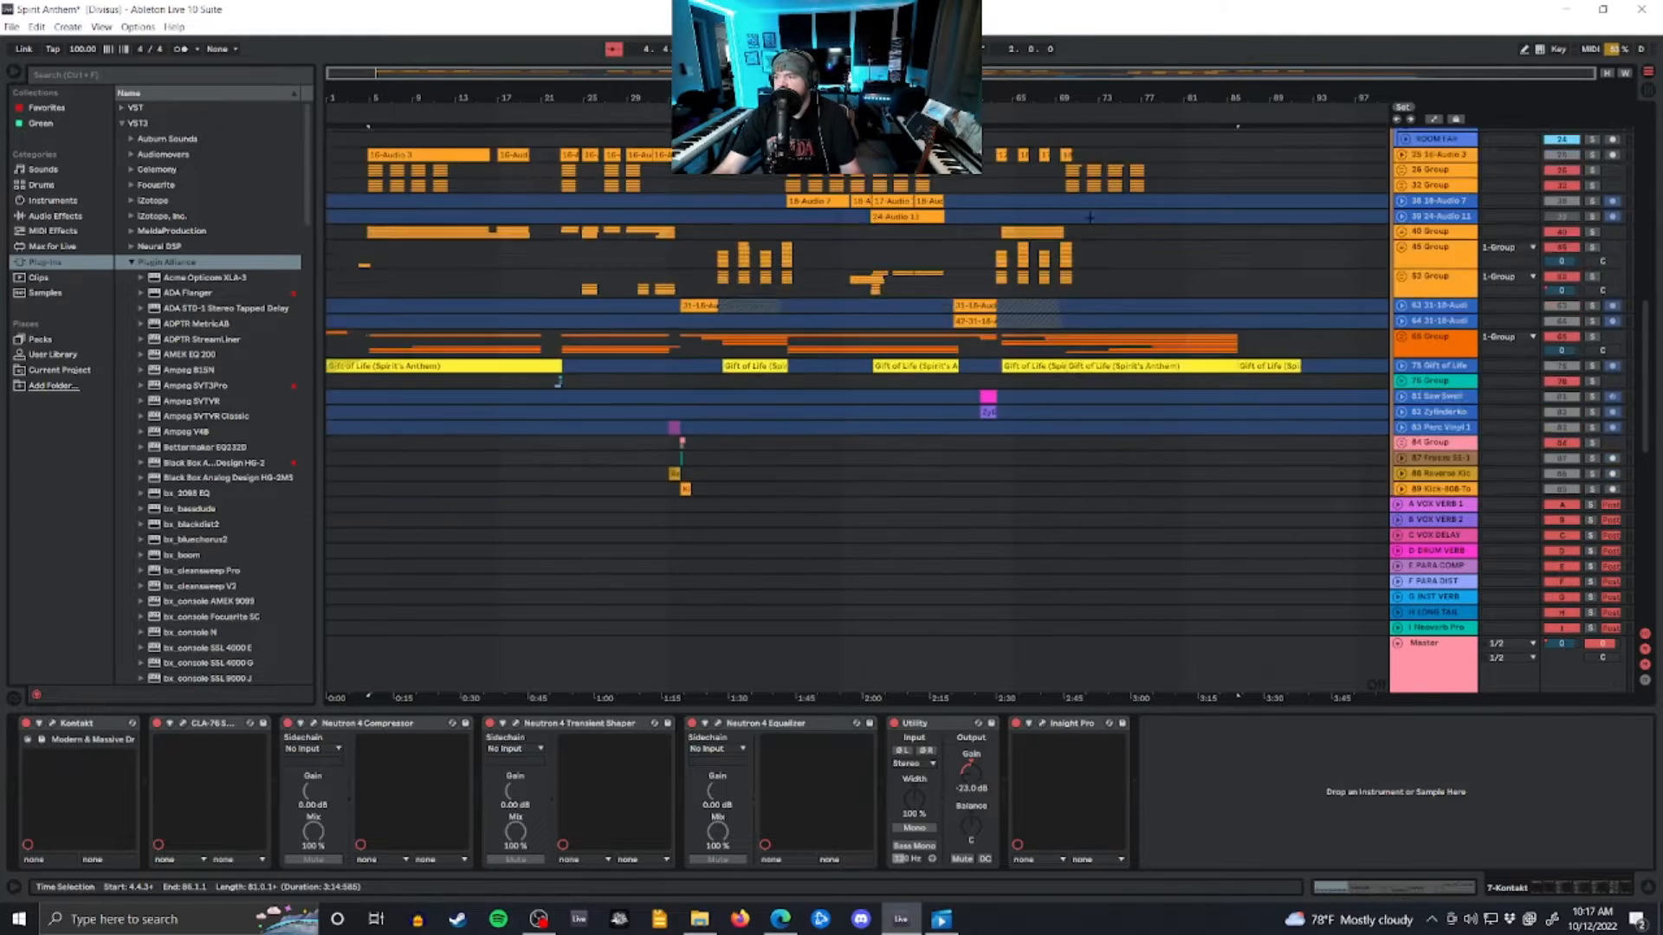
scroll(1217, 285, "down", 7)
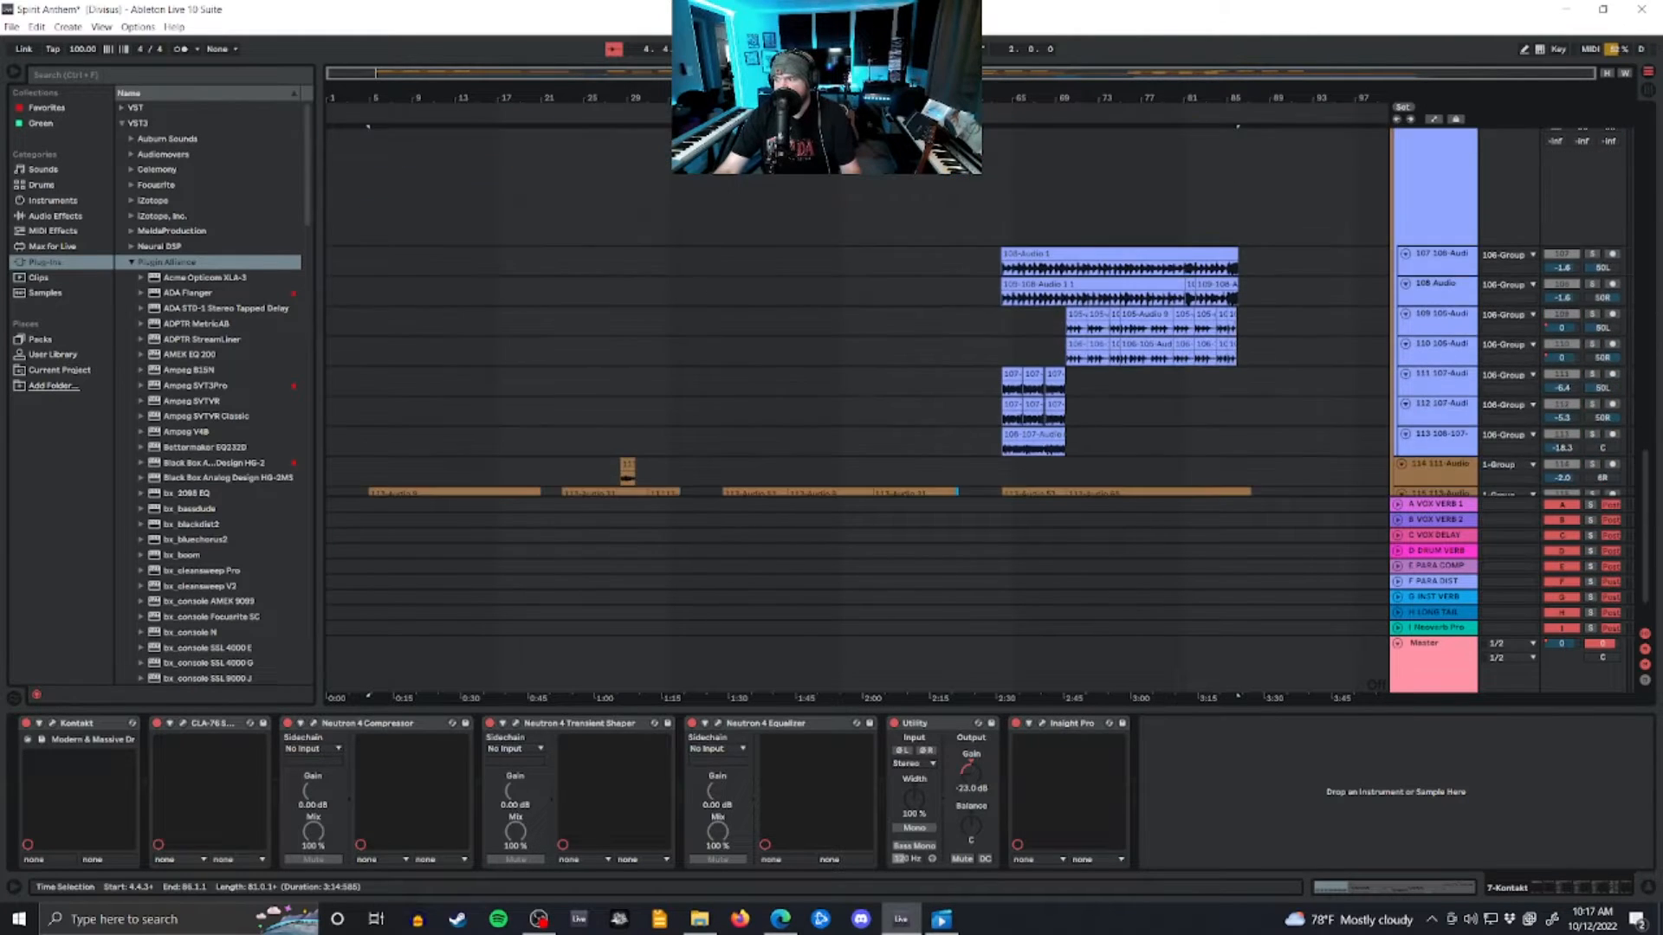
scroll(1353, 272, "down", 4)
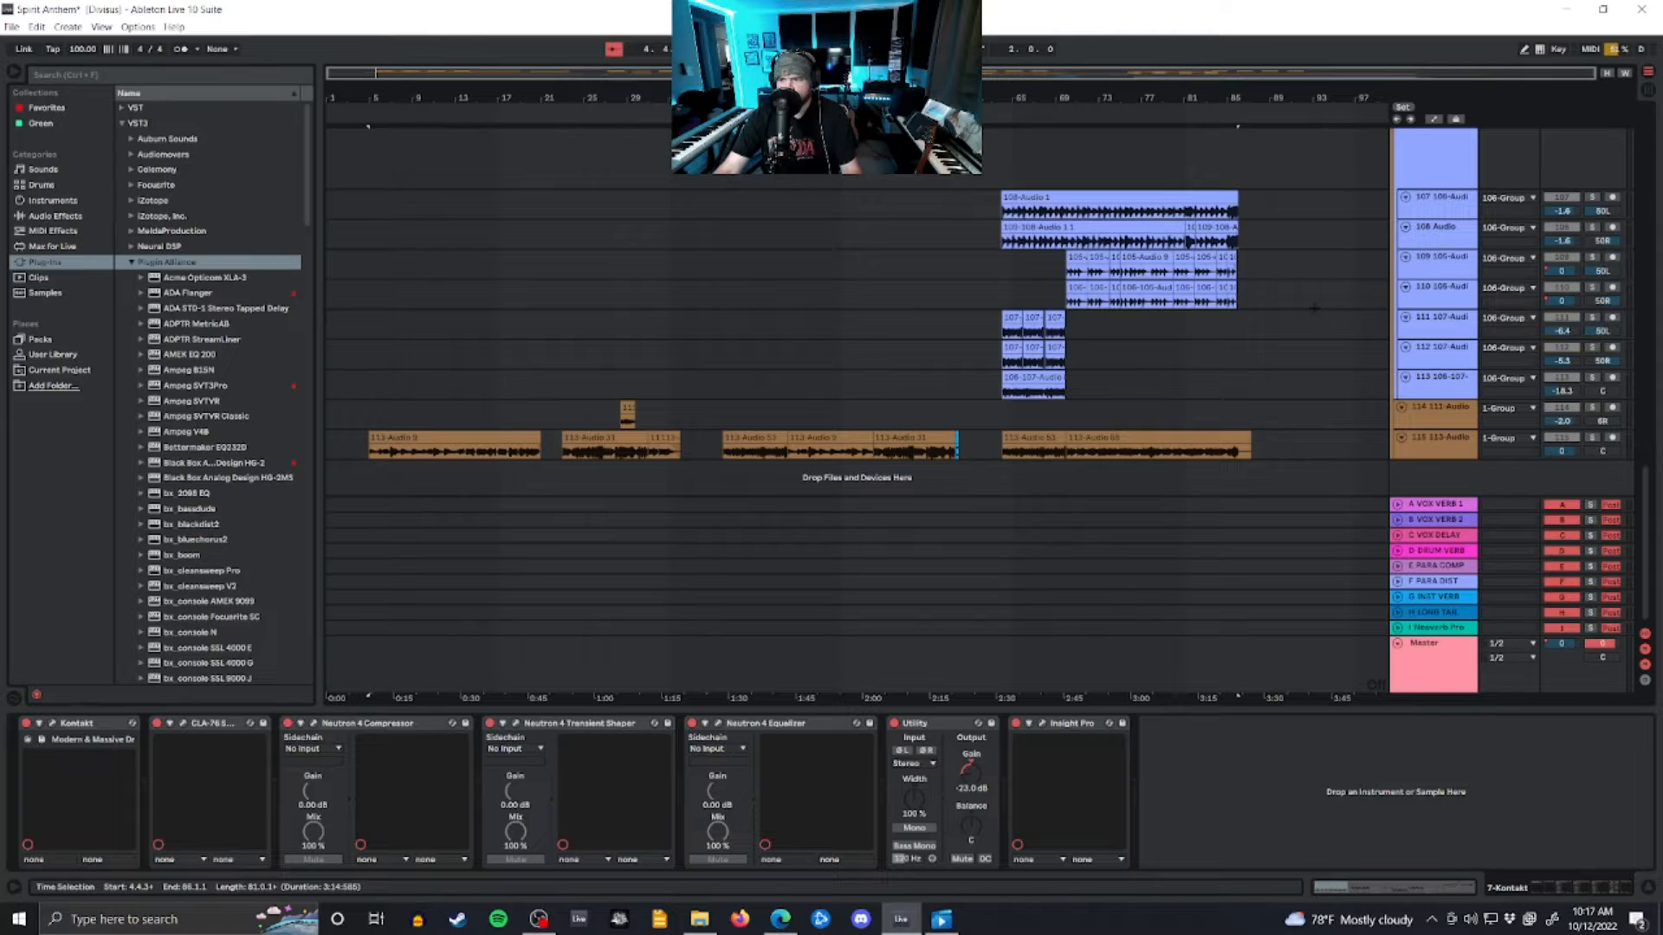
scroll(217, 390, "down", 20)
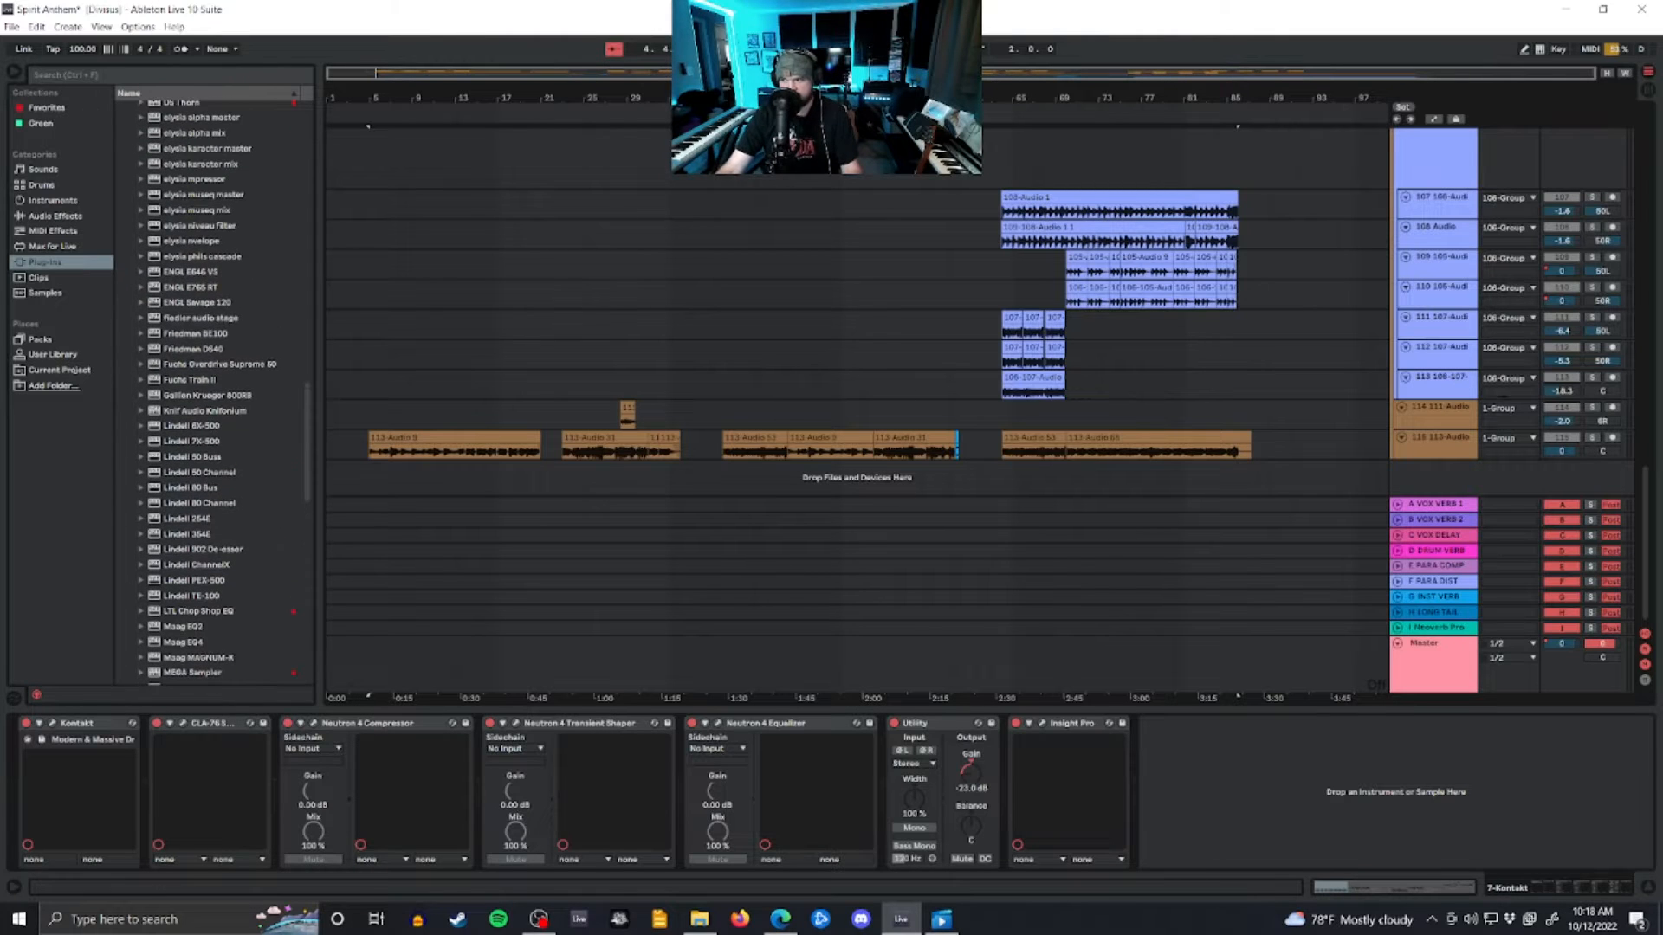
Step: View the Ampeg SVT-3 Pro amp settings on audio track 115 and close the plug-in
left_click(1439, 438)
left_click(443, 723)
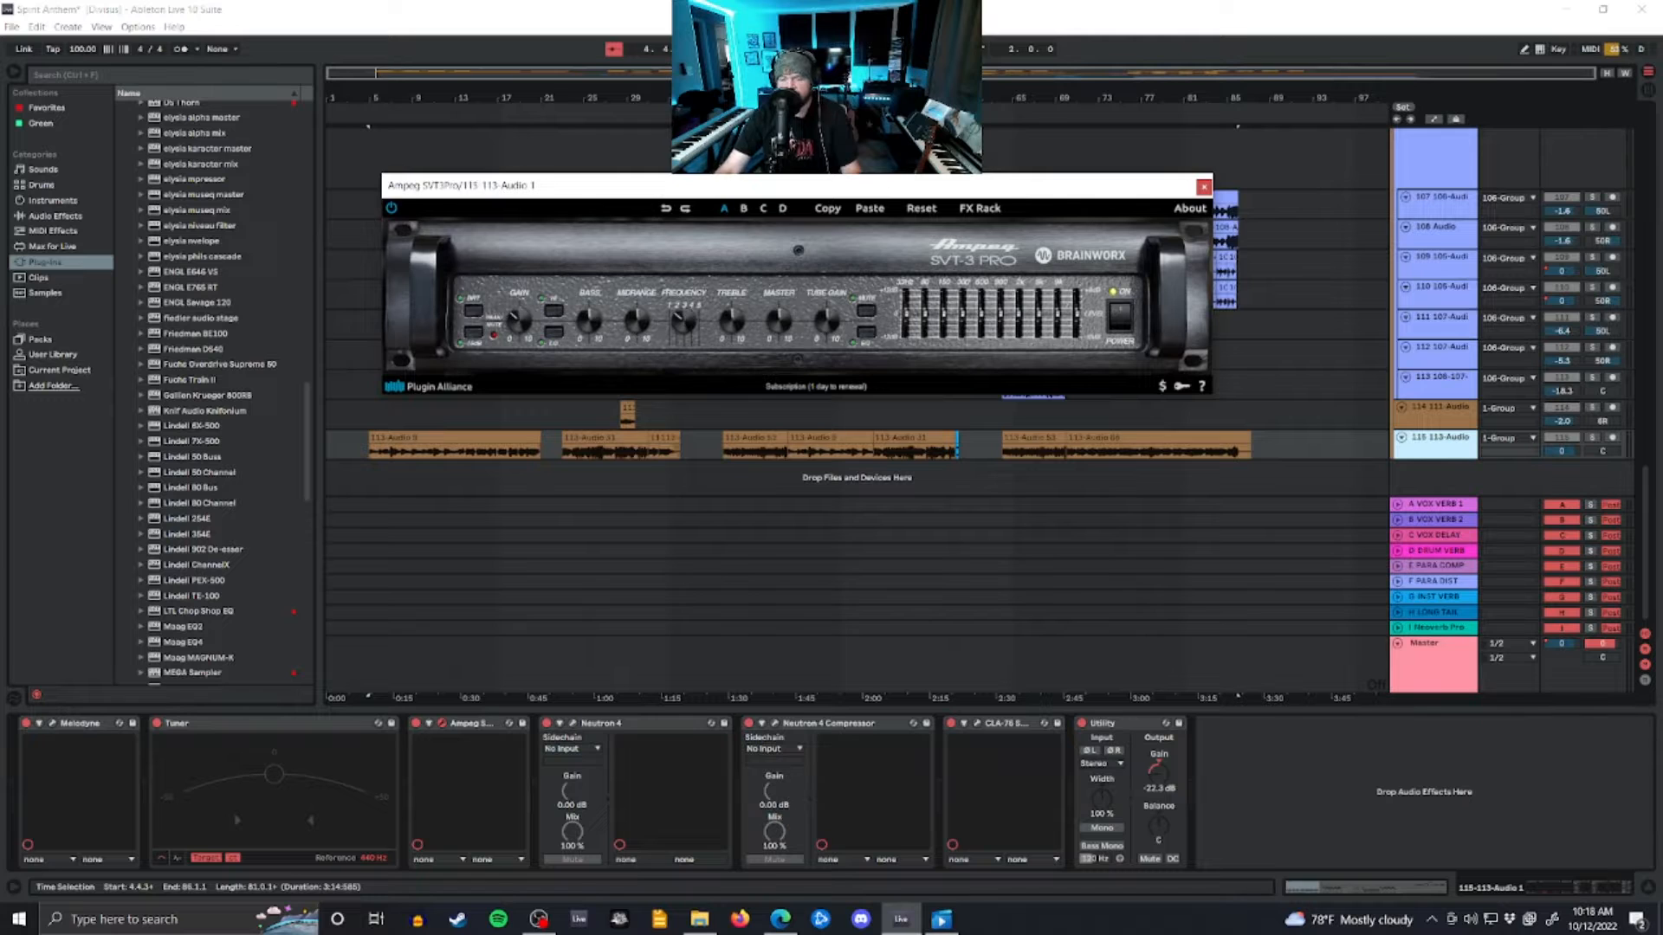
left_click(1204, 188)
Step: Open Archetype Tim Henson on audio track 107 and choose the artist preset Pop That Punk
scroll(1438, 274, "up", 2)
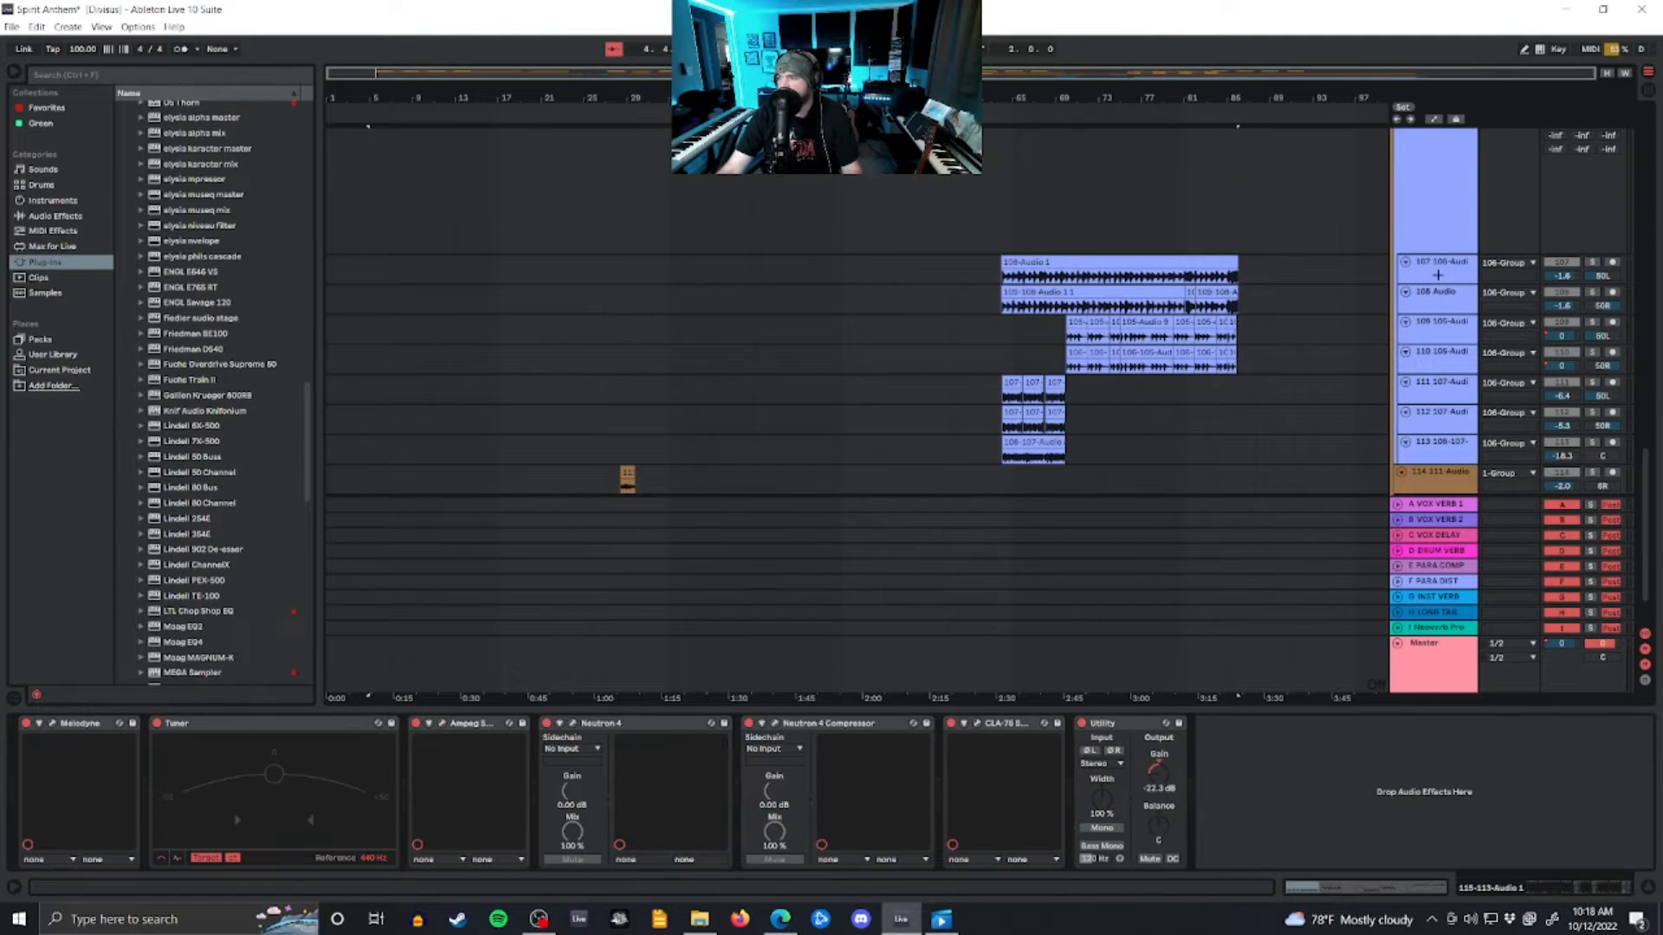
left_click(1438, 275)
left_click(52, 724)
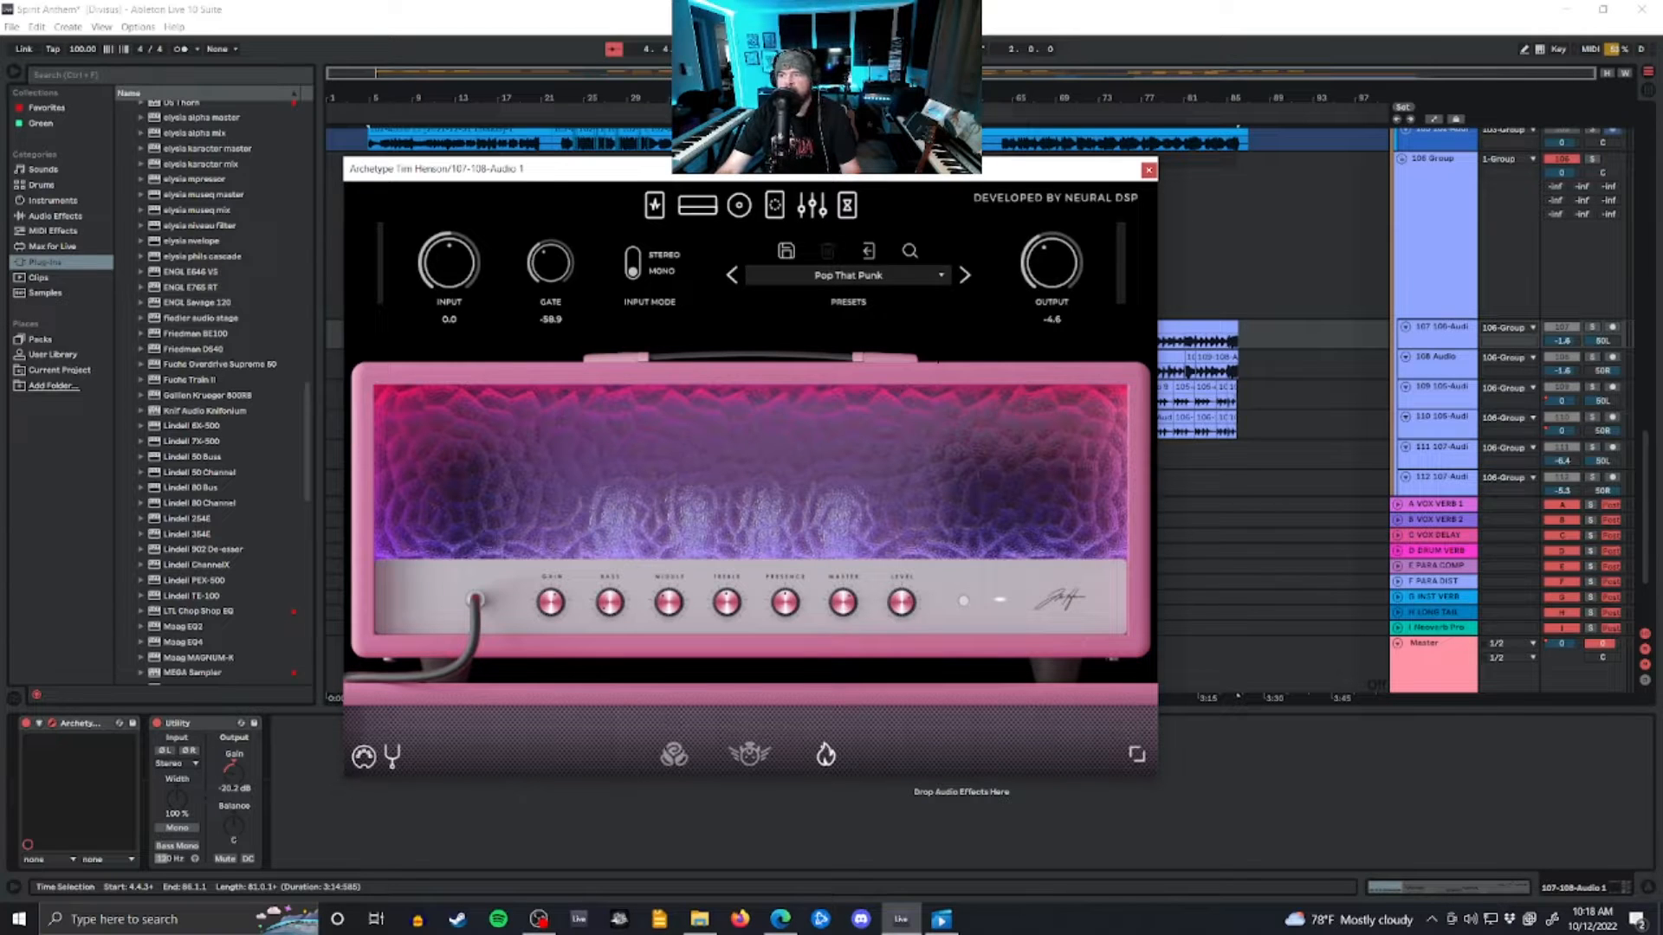
left_click(848, 274)
mouse_move(984, 537)
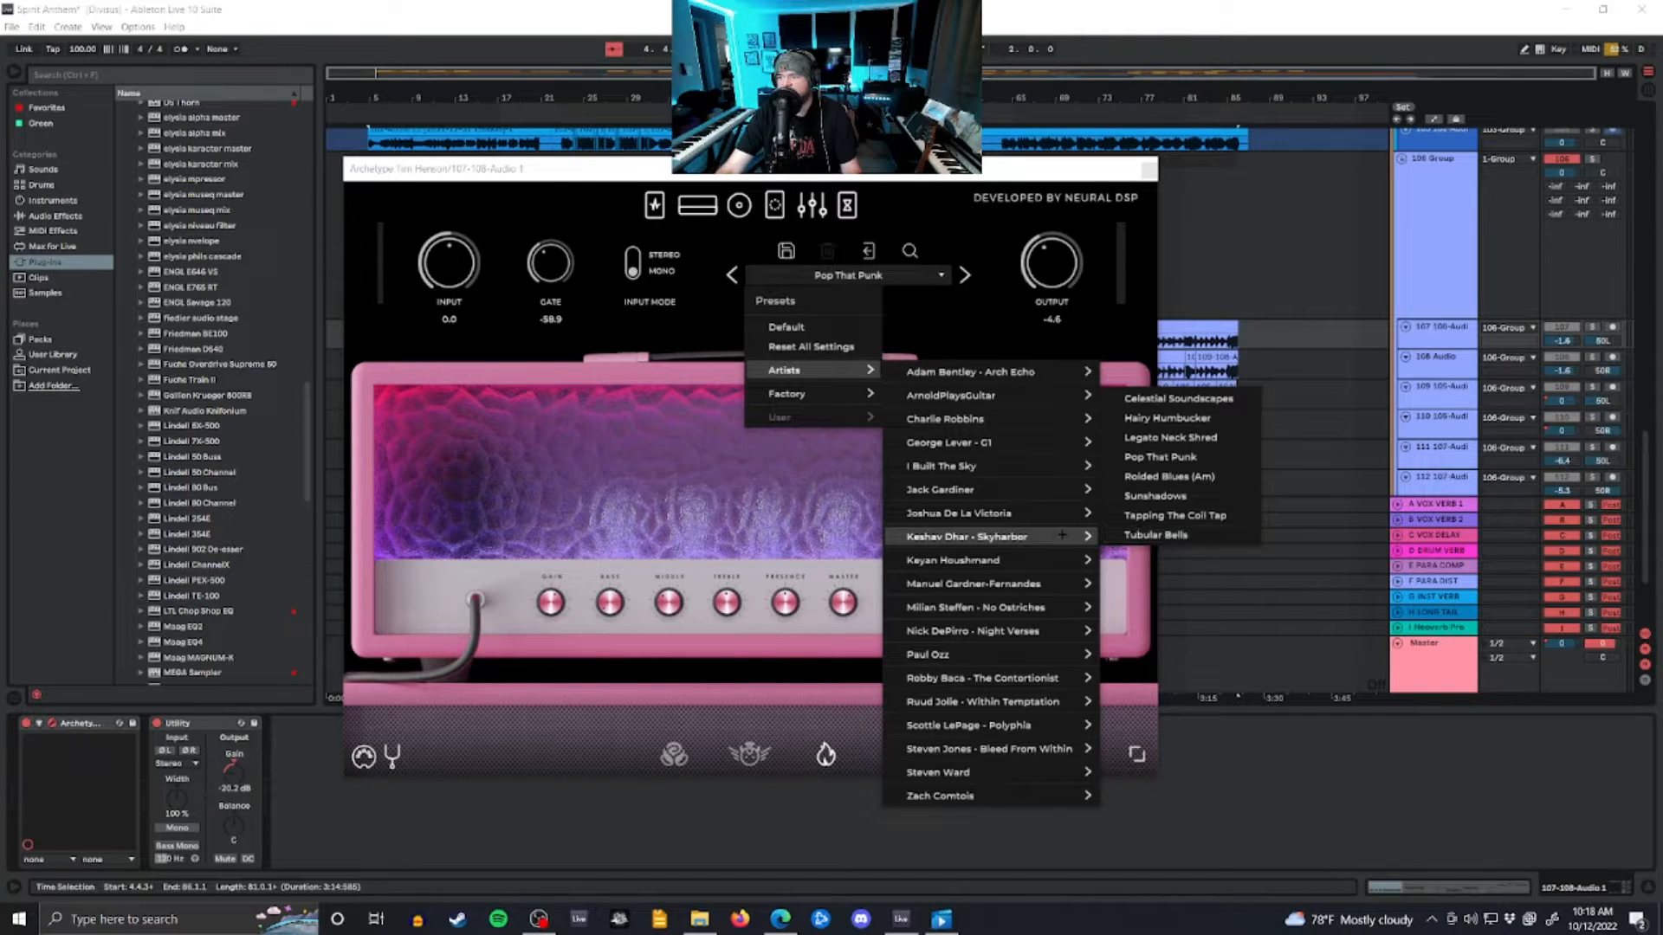
left_click(1196, 456)
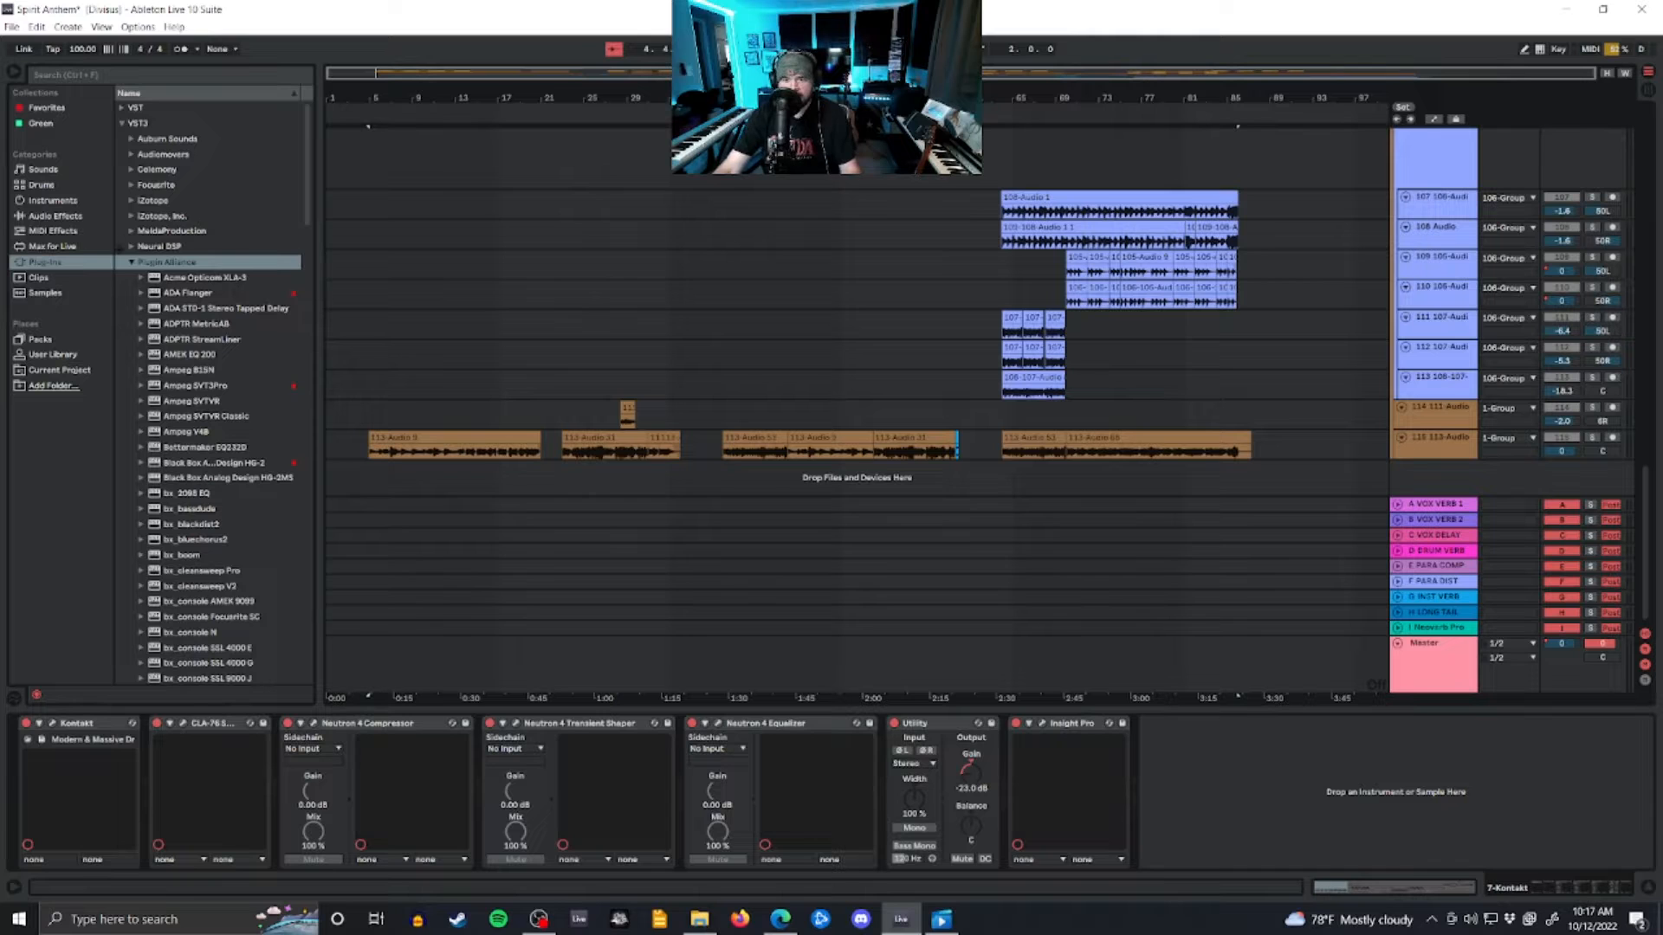
Step: Look through the Plugin Alliance plug-ins in the browser and collapse that folder
scroll(212, 394, "down", 3)
scroll(213, 227, "down", 6)
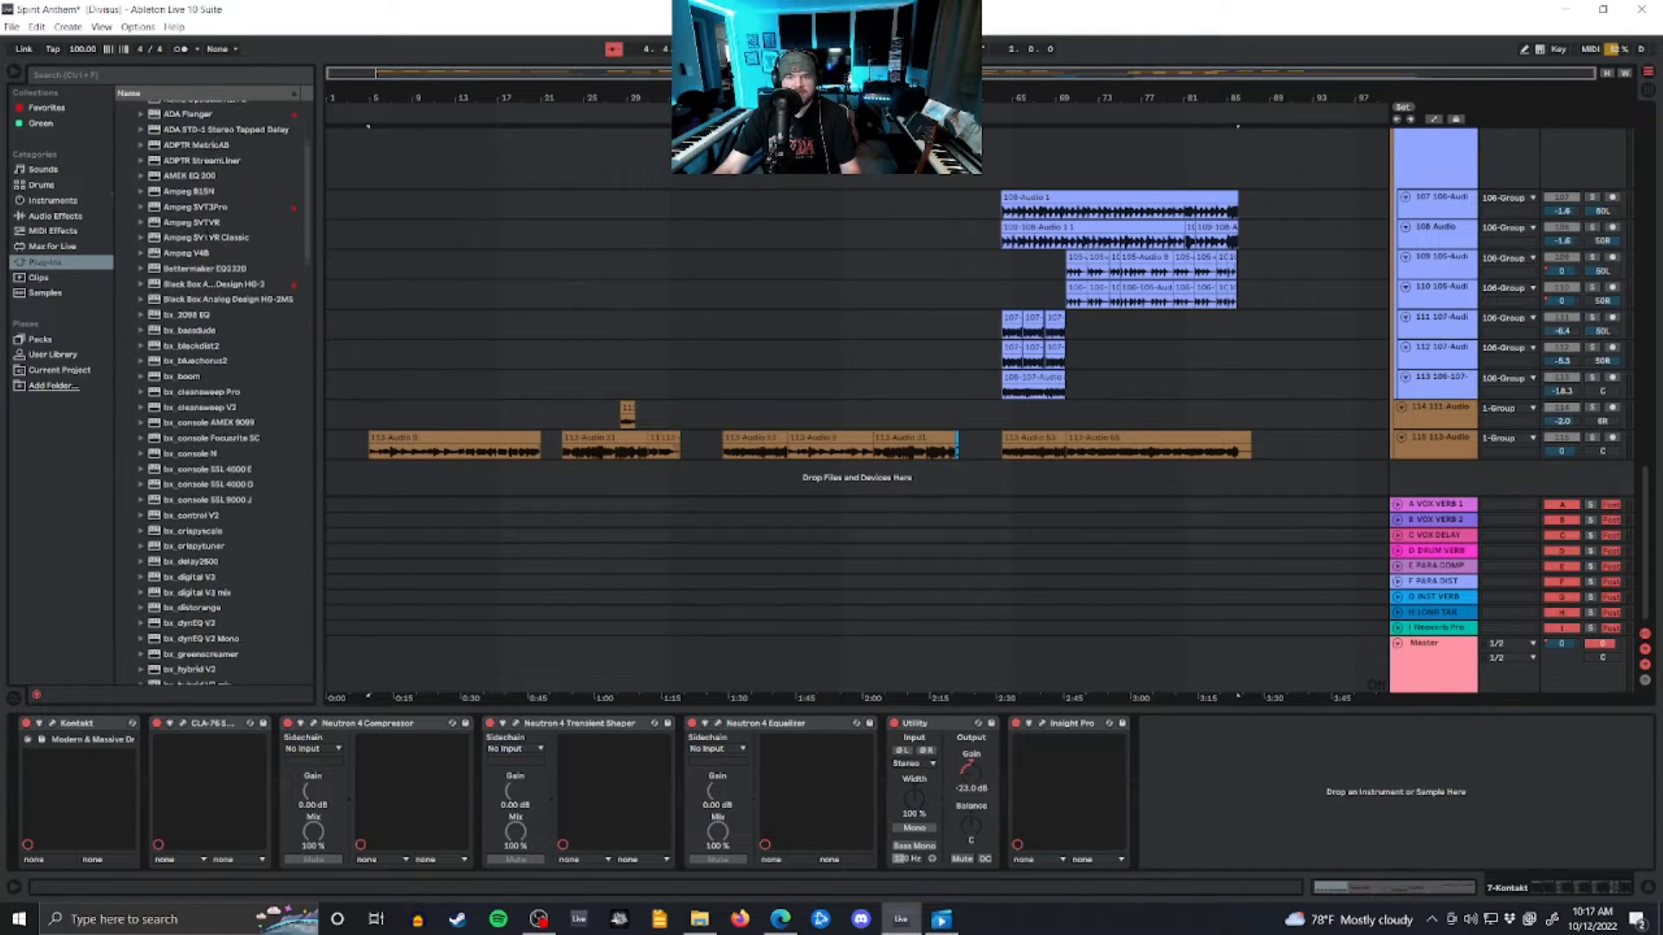
scroll(212, 227, "down", 6)
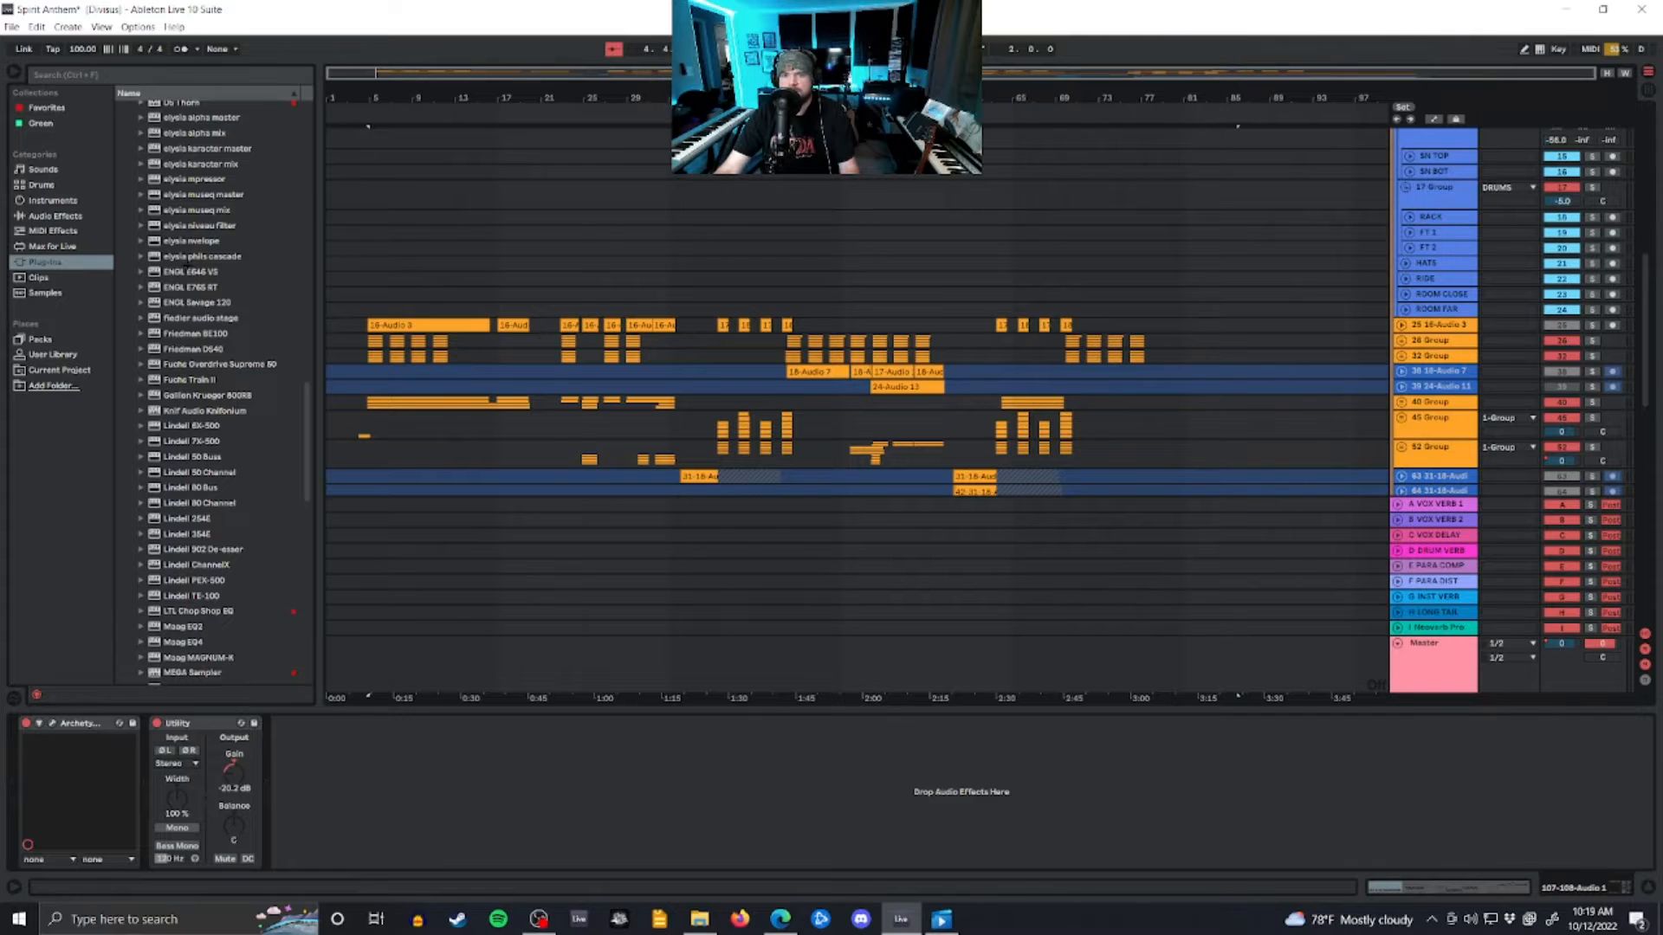
scroll(213, 394, "up", 6)
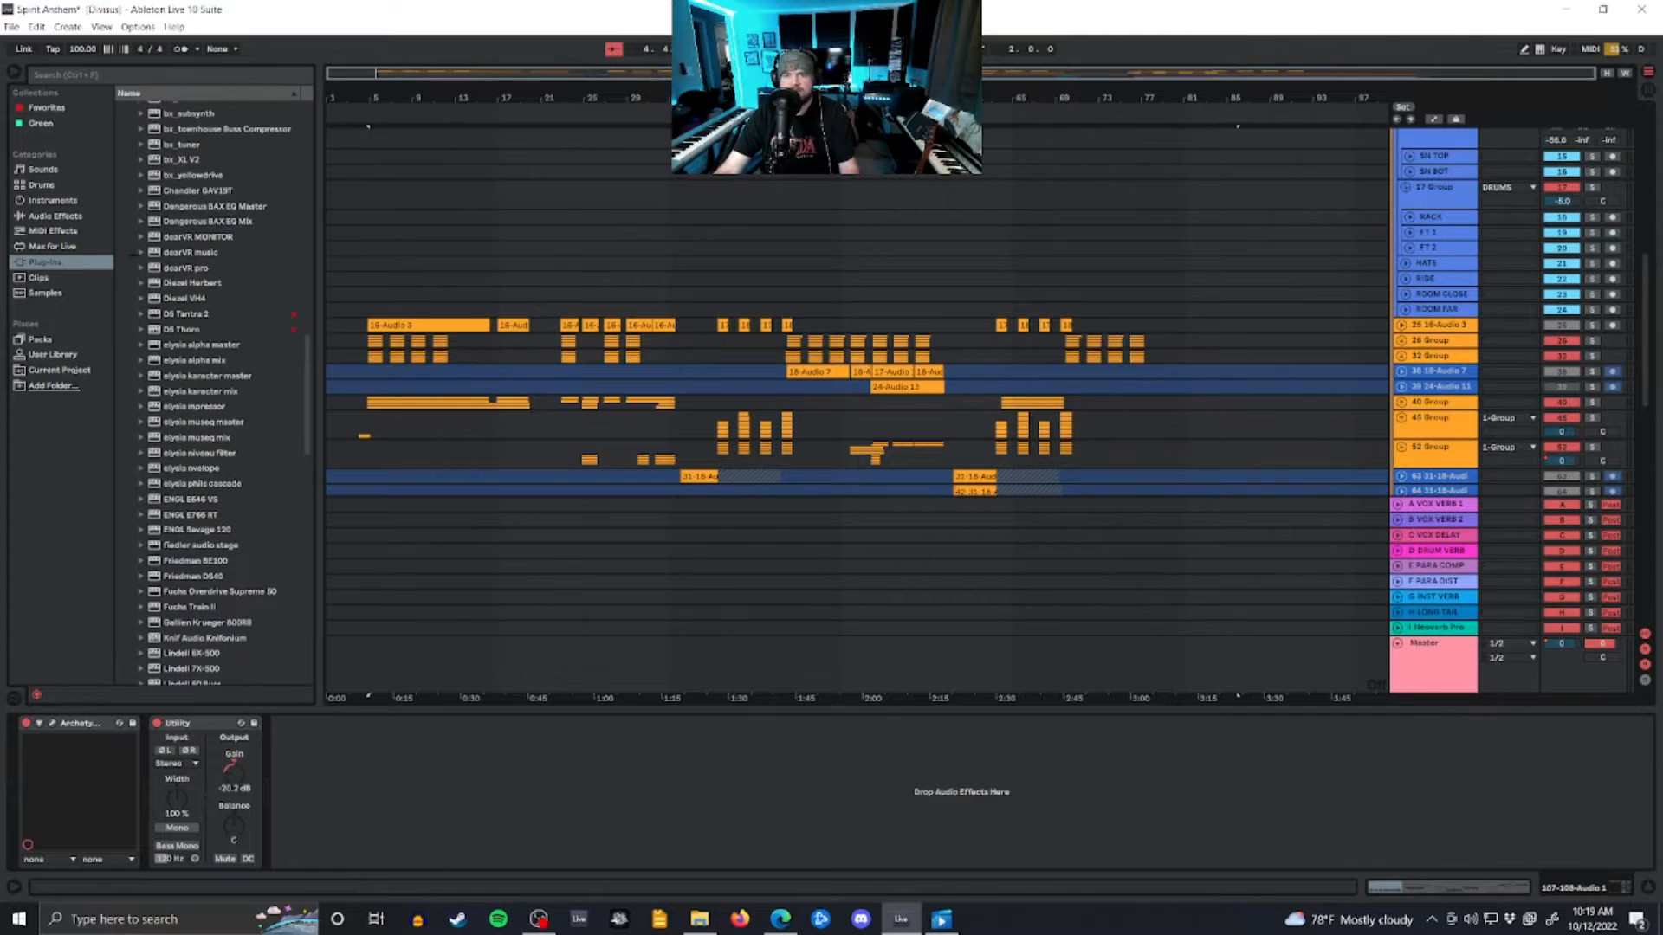
scroll(212, 394, "up", 10)
scroll(212, 394, "up", 10)
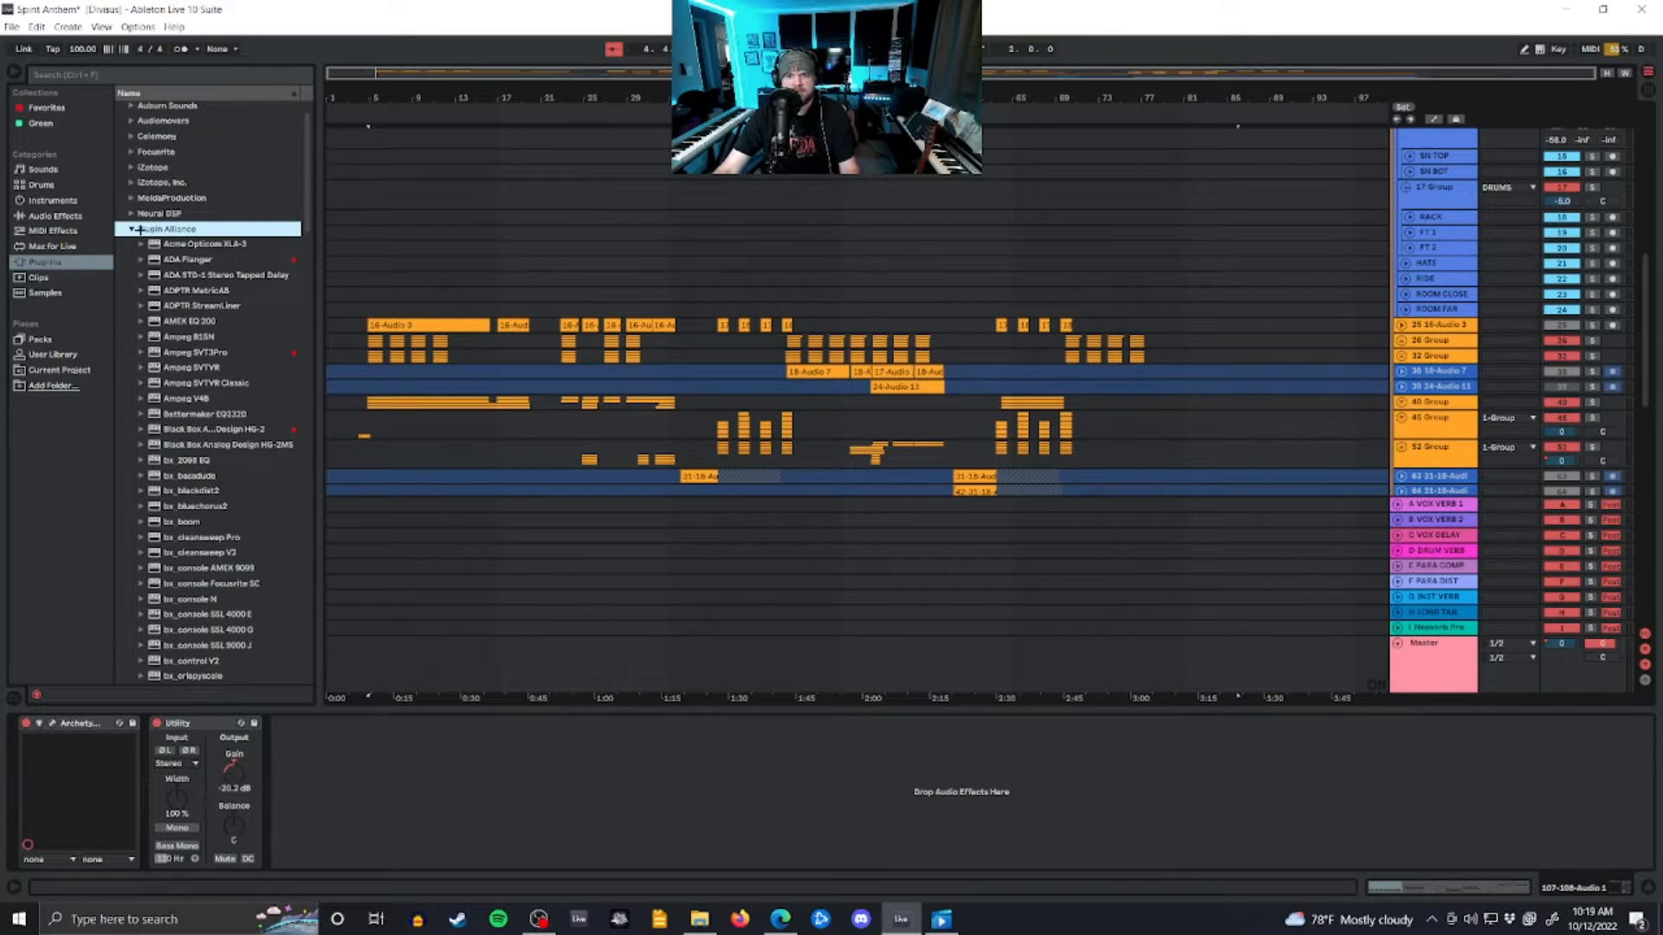
left_click(134, 230)
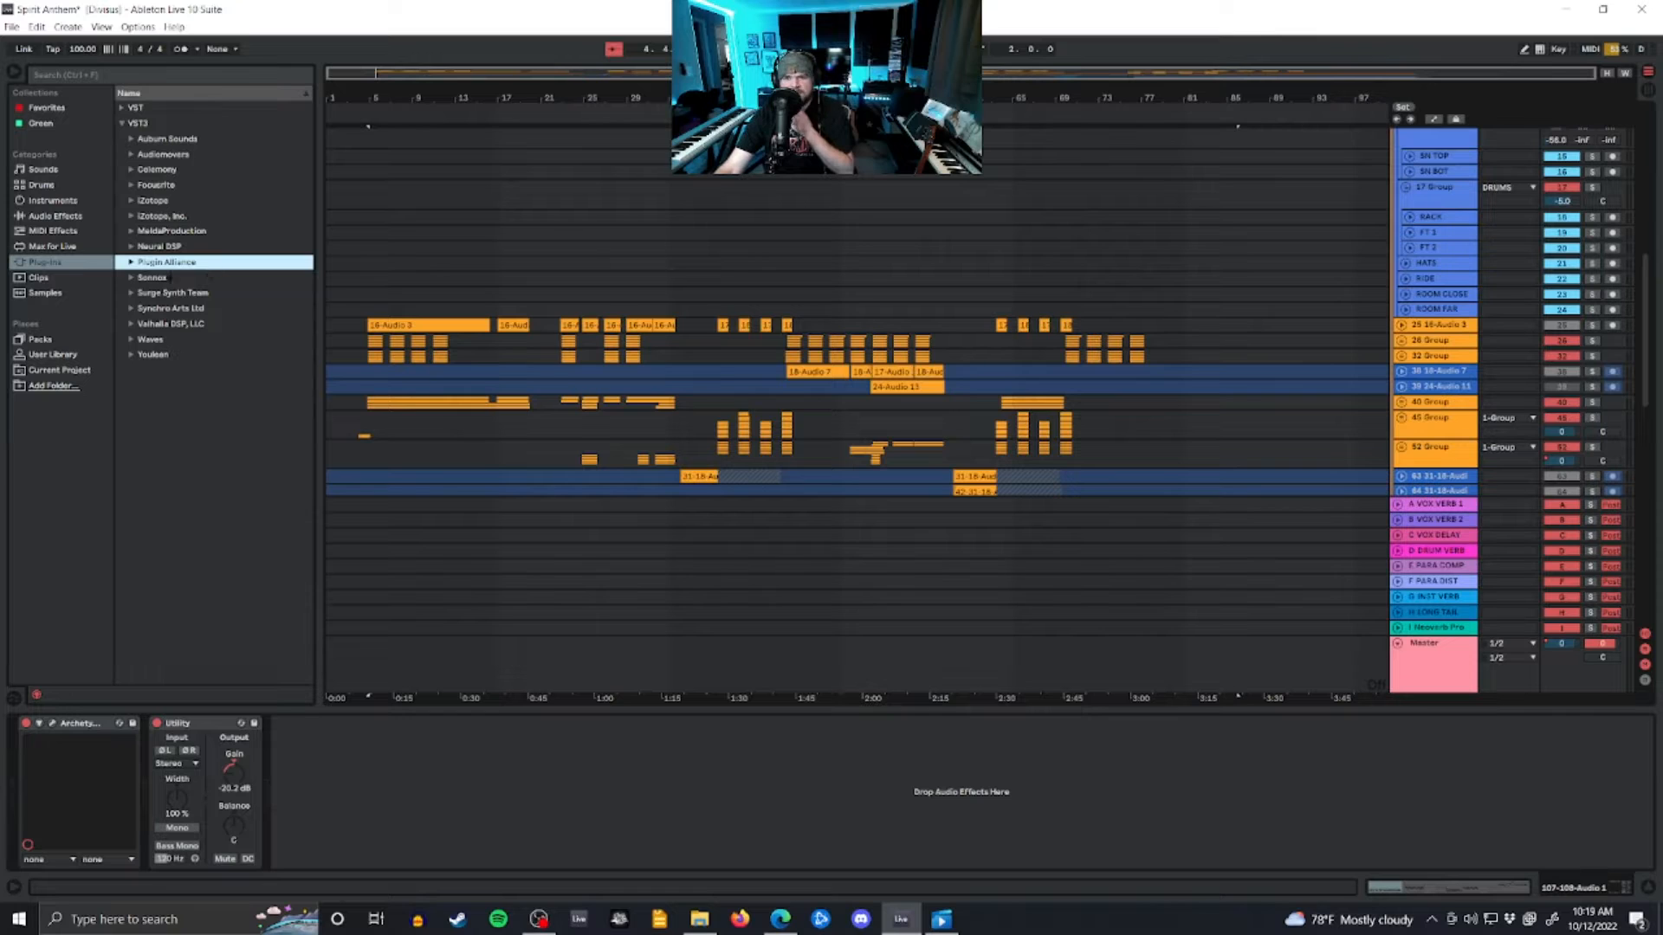
Step: Locate Insight Pro among the iZotope plug-ins and open its instance on the Master track
left_click(131, 215)
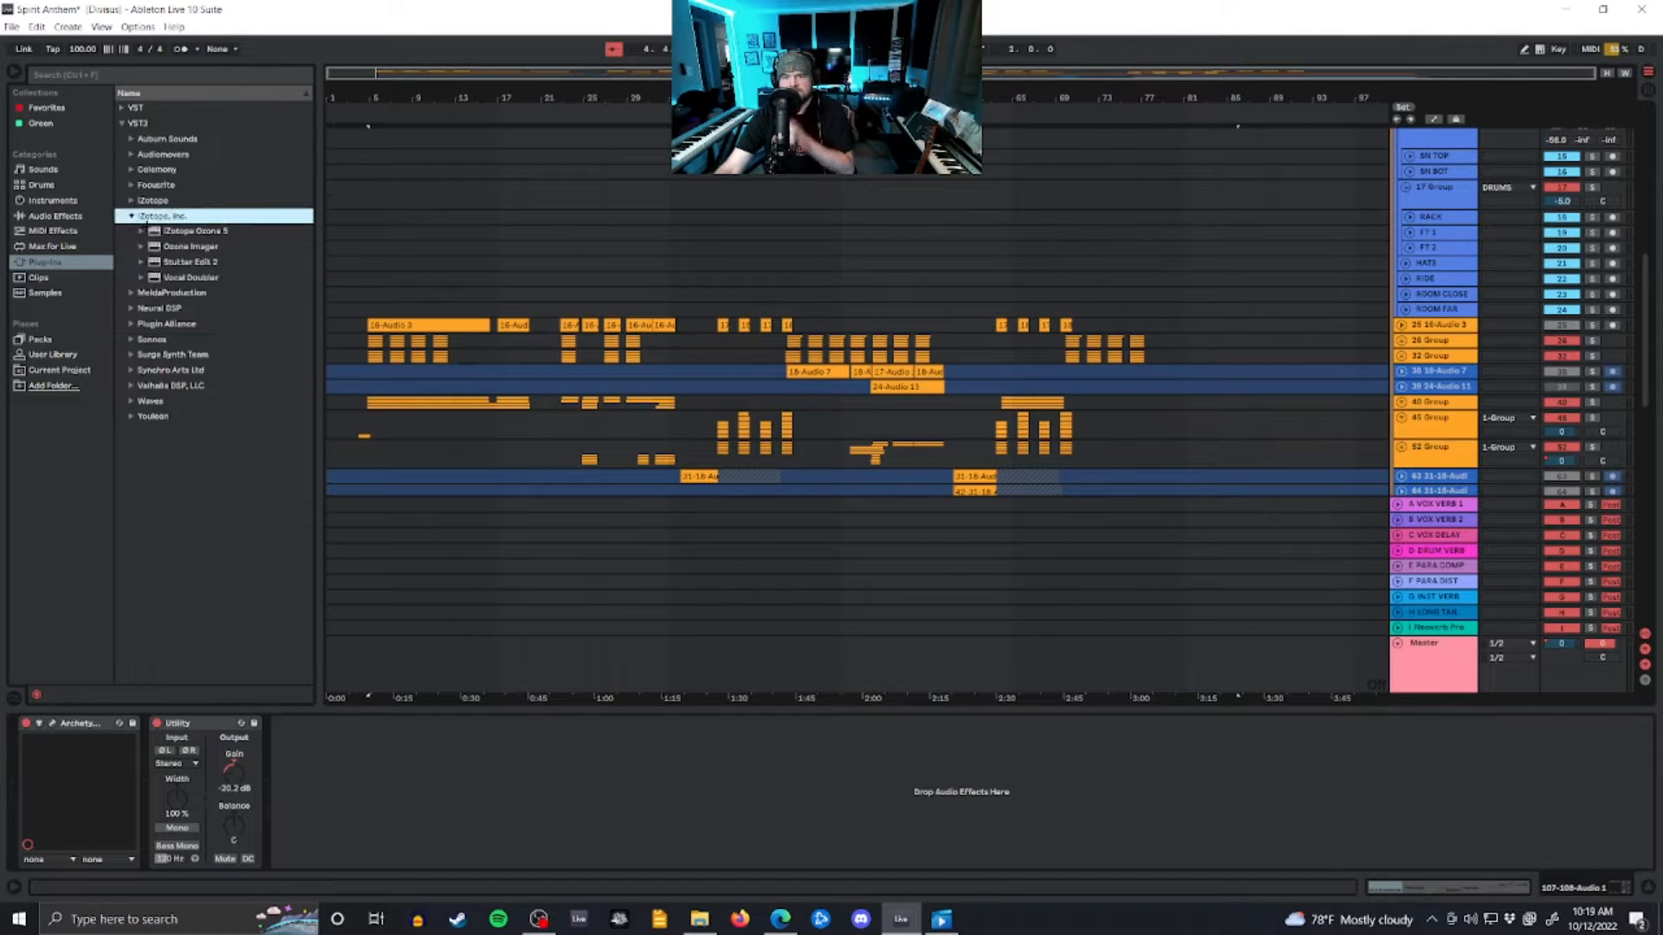
left_click(132, 200)
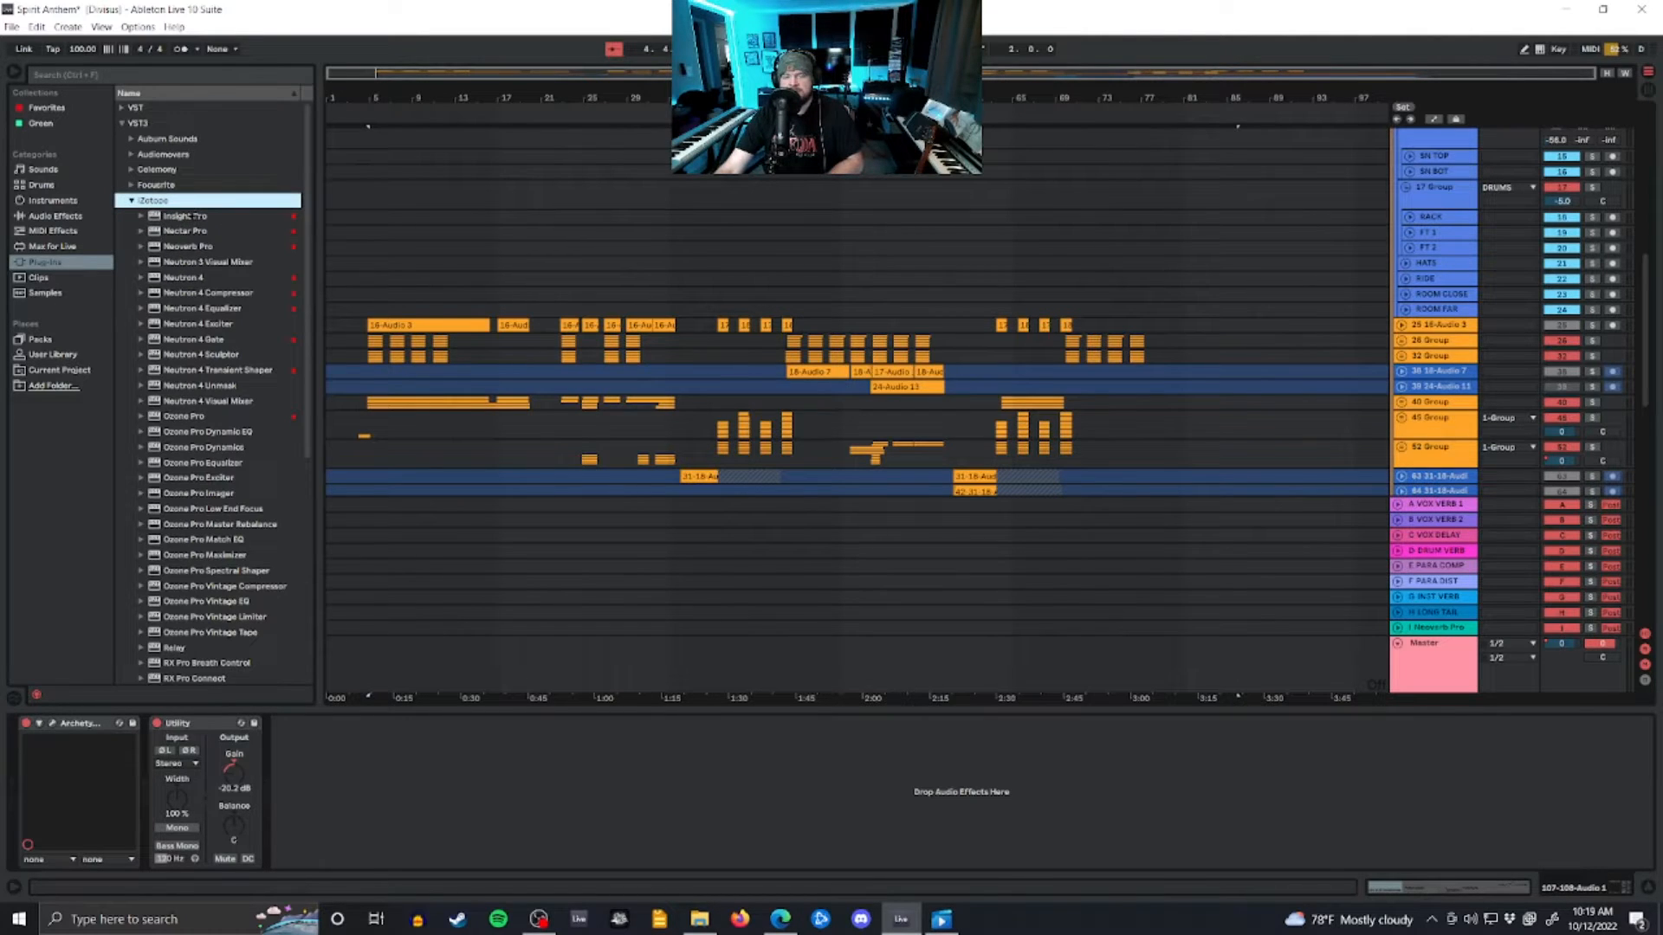
left_click(184, 215)
left_click(1430, 658)
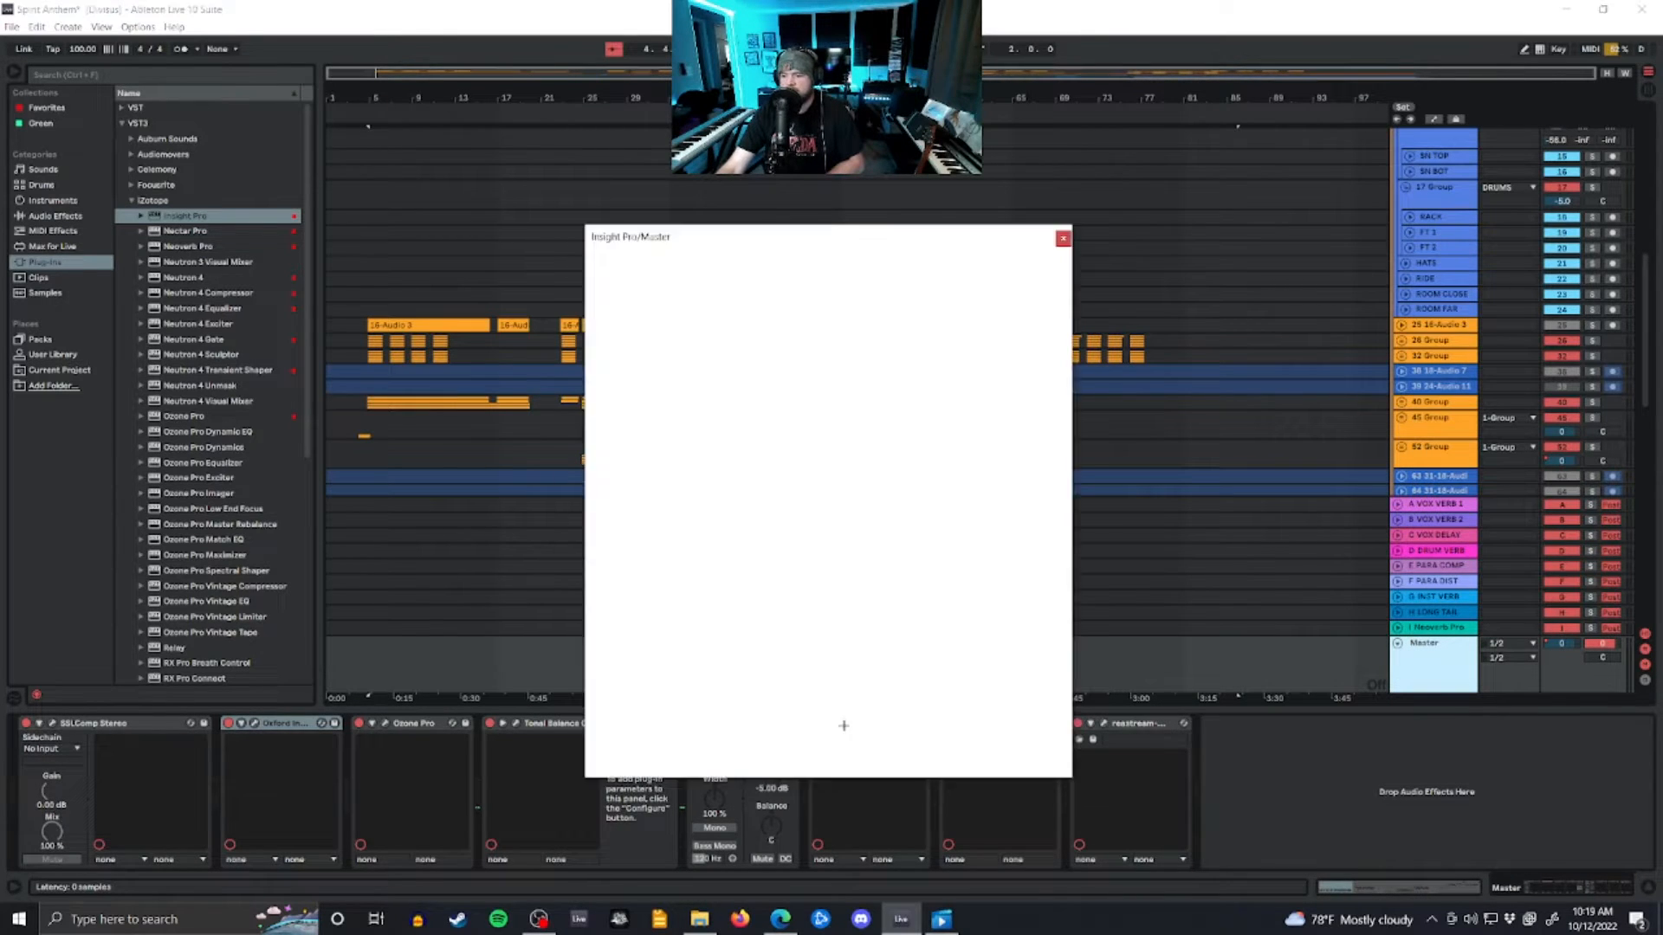
Step: View Insight Pro's loudness and level meters on the Master track, close it, and glance at the Neoverb Pro return track
left_click_drag(773, 238, 948, 234)
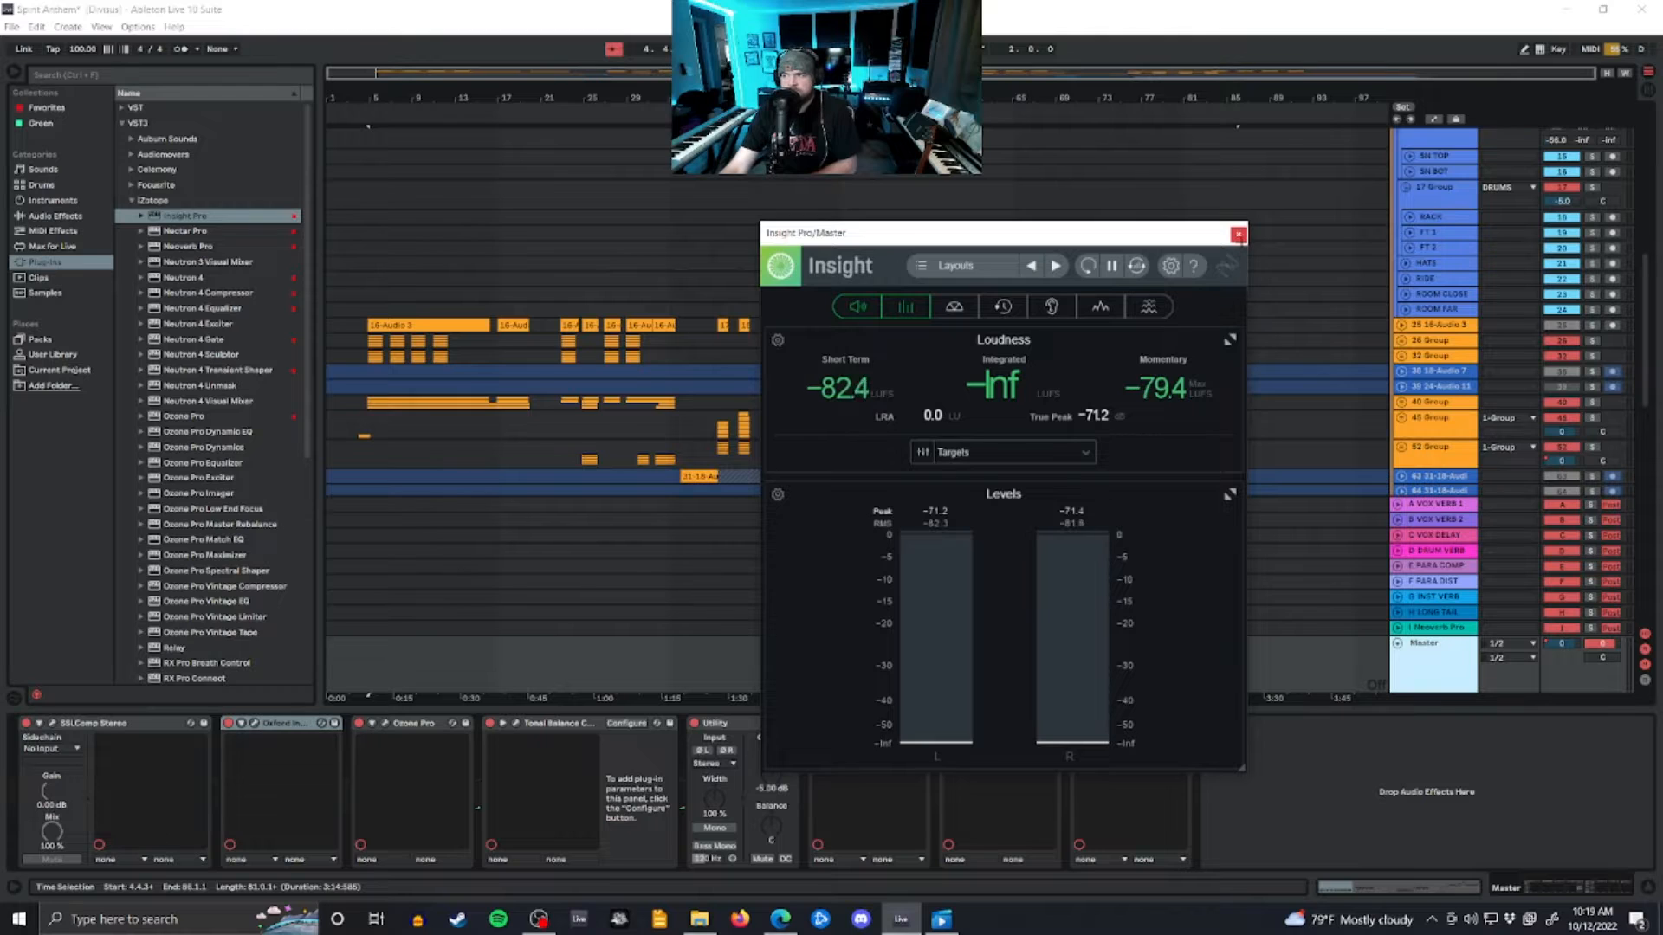
left_click(1239, 233)
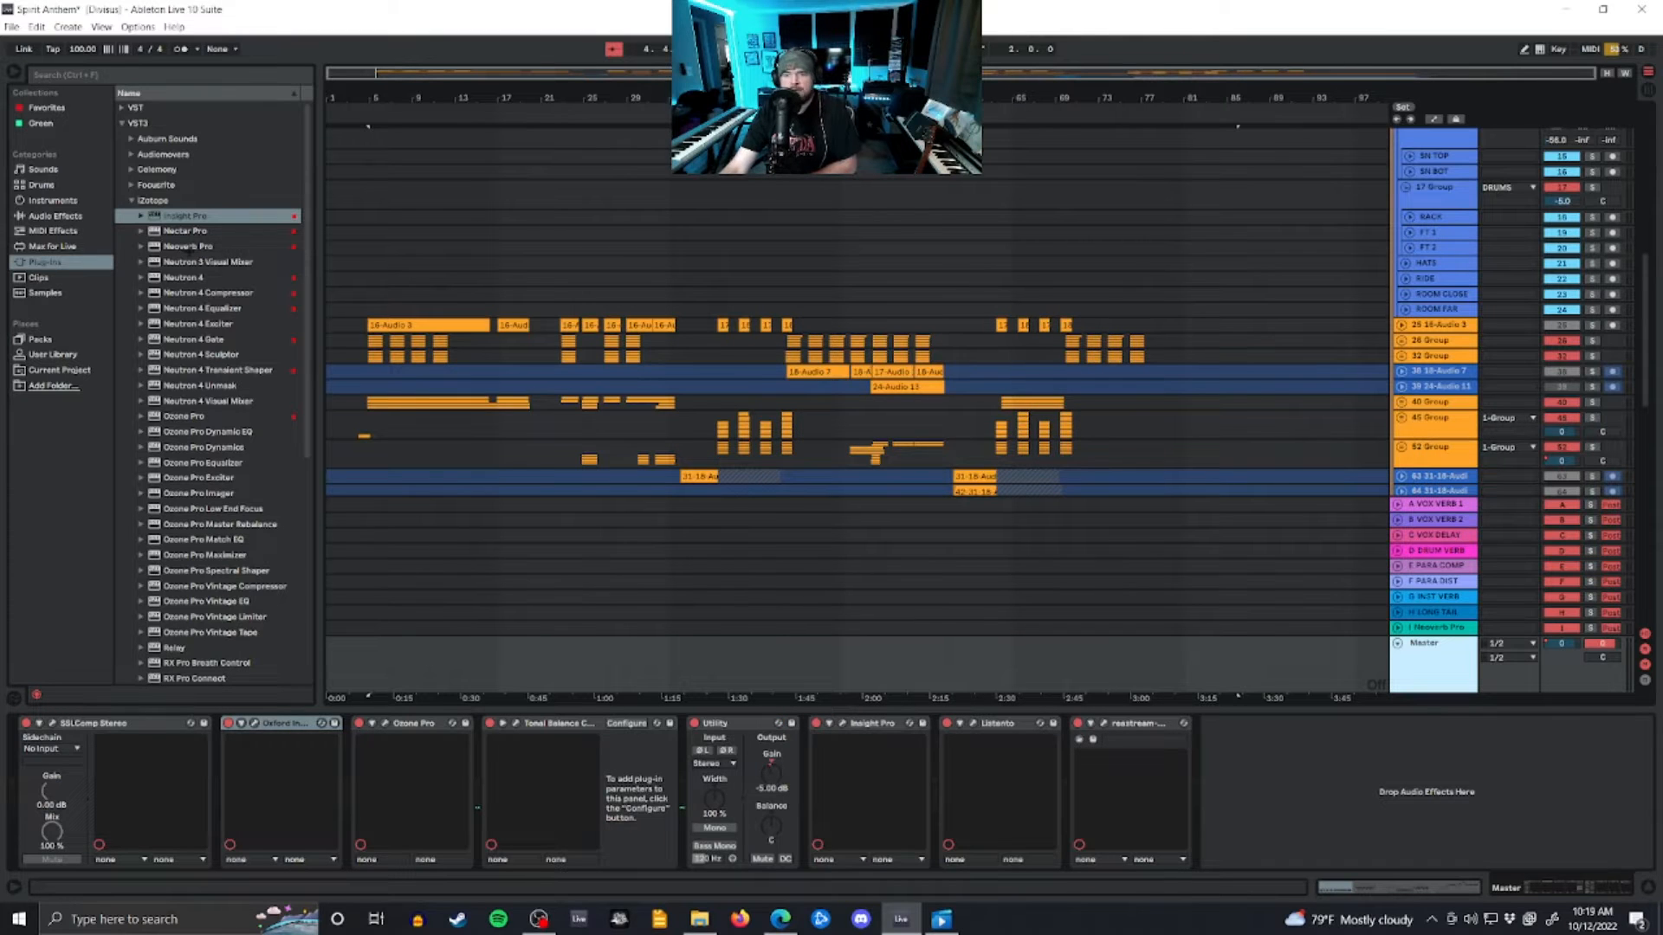
left_click(1436, 628)
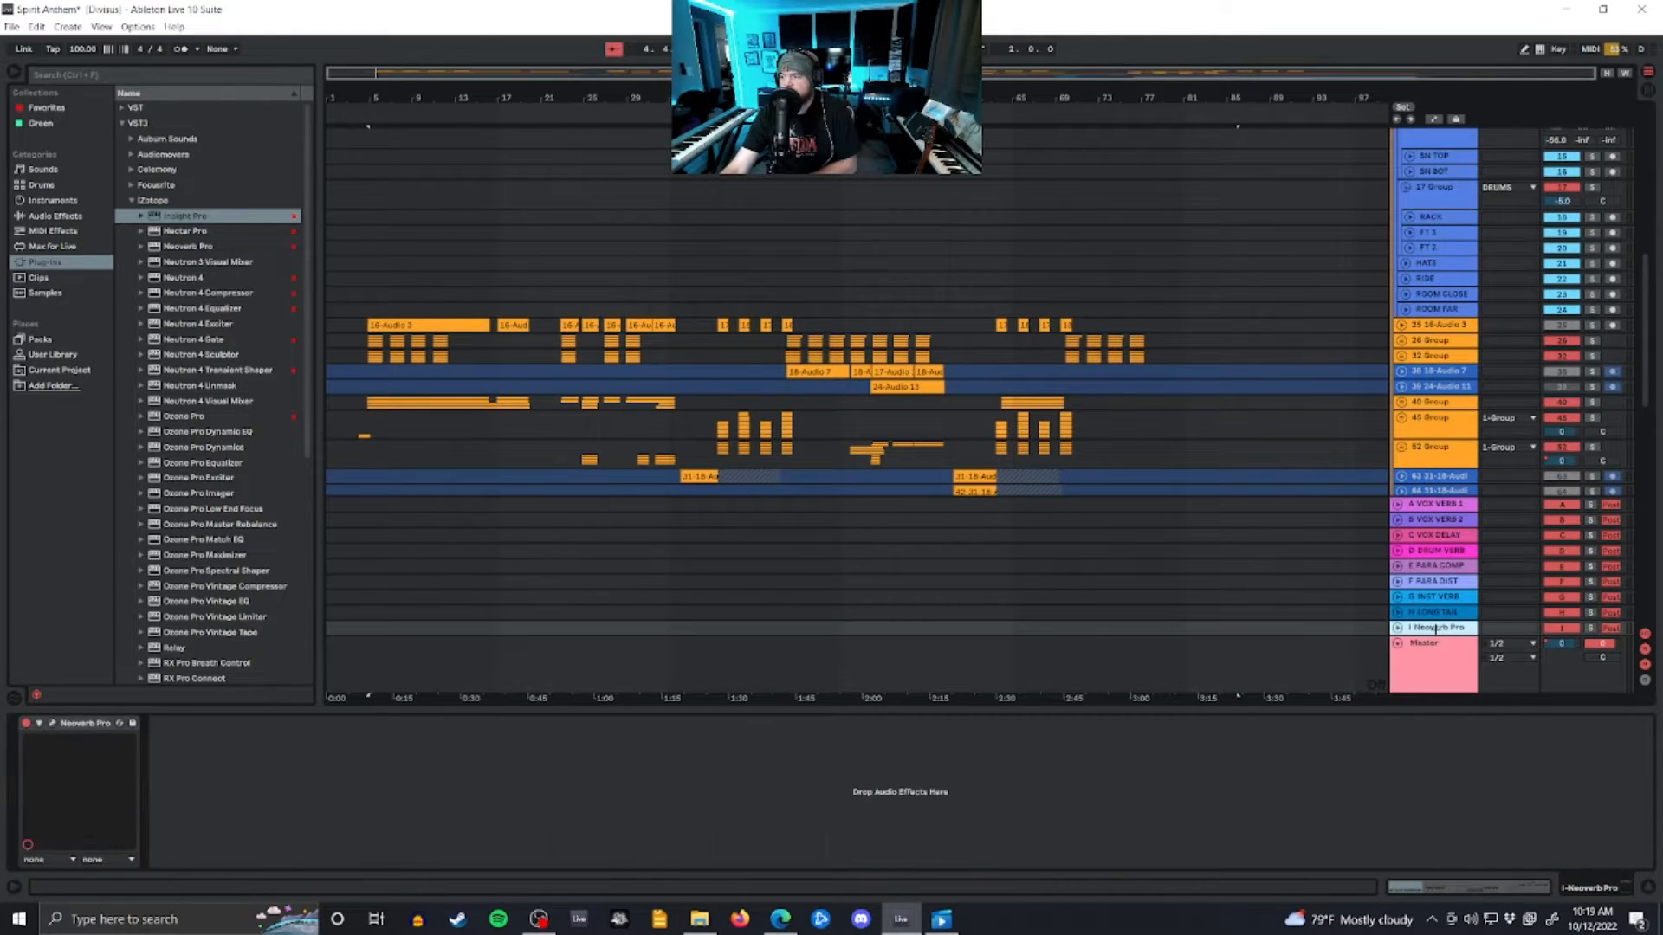
left_click(1423, 669)
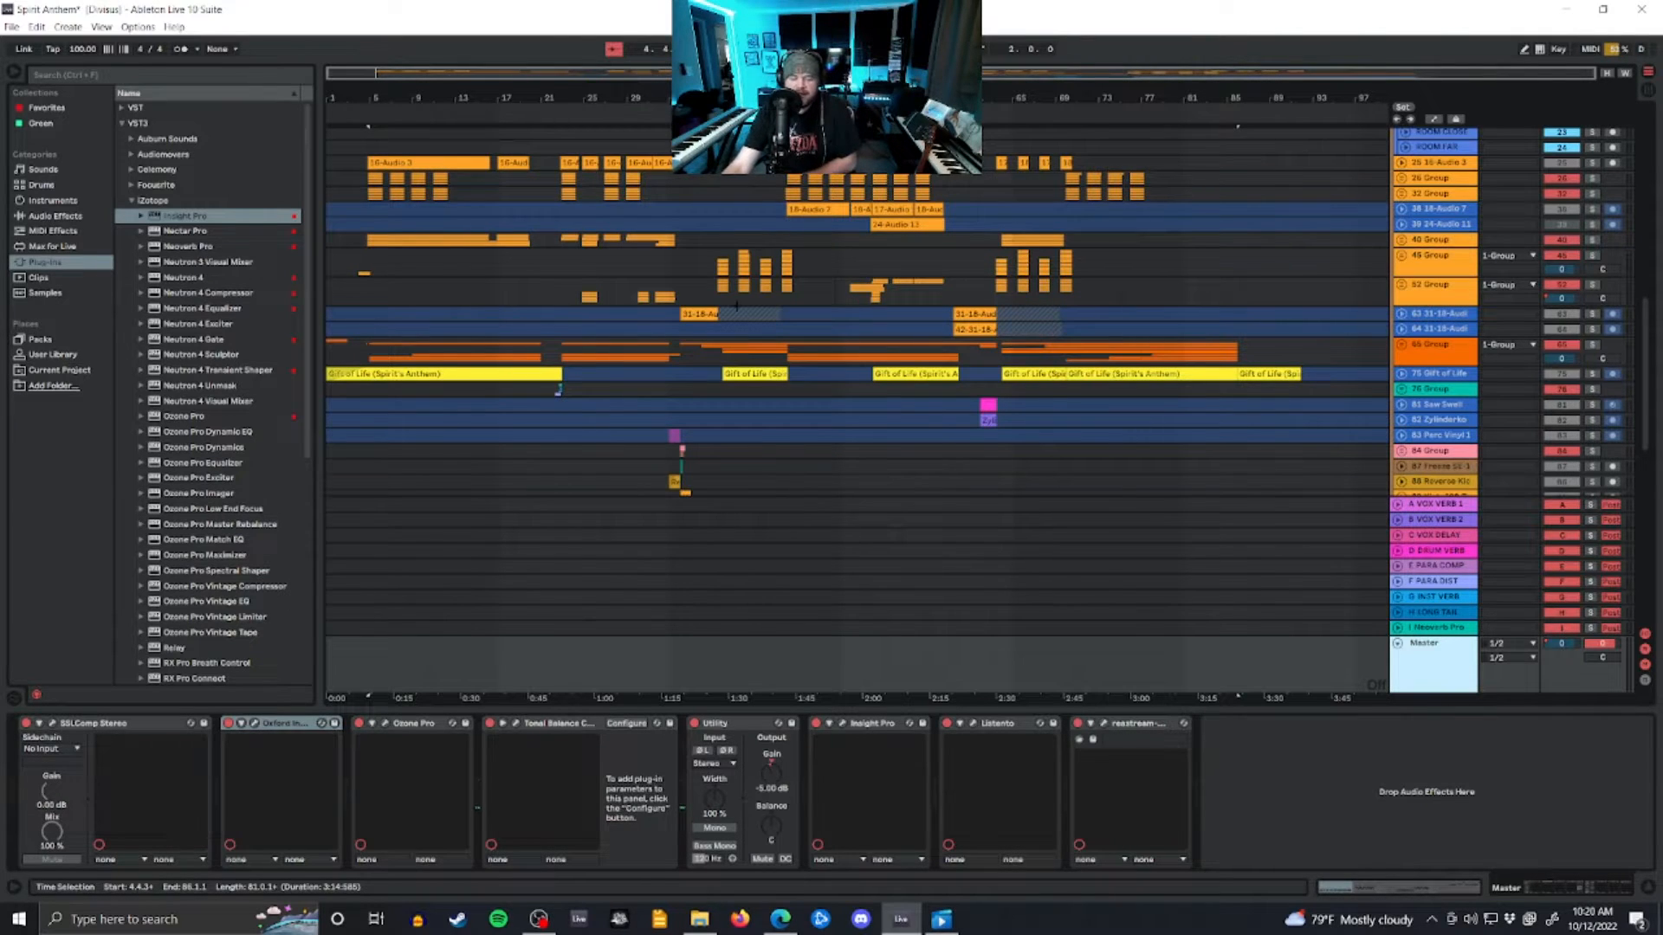
Step: Locate track 75 Gift of Life in the arrangement, unfold it, and select its first clip
scroll(889, 321, "down", 10)
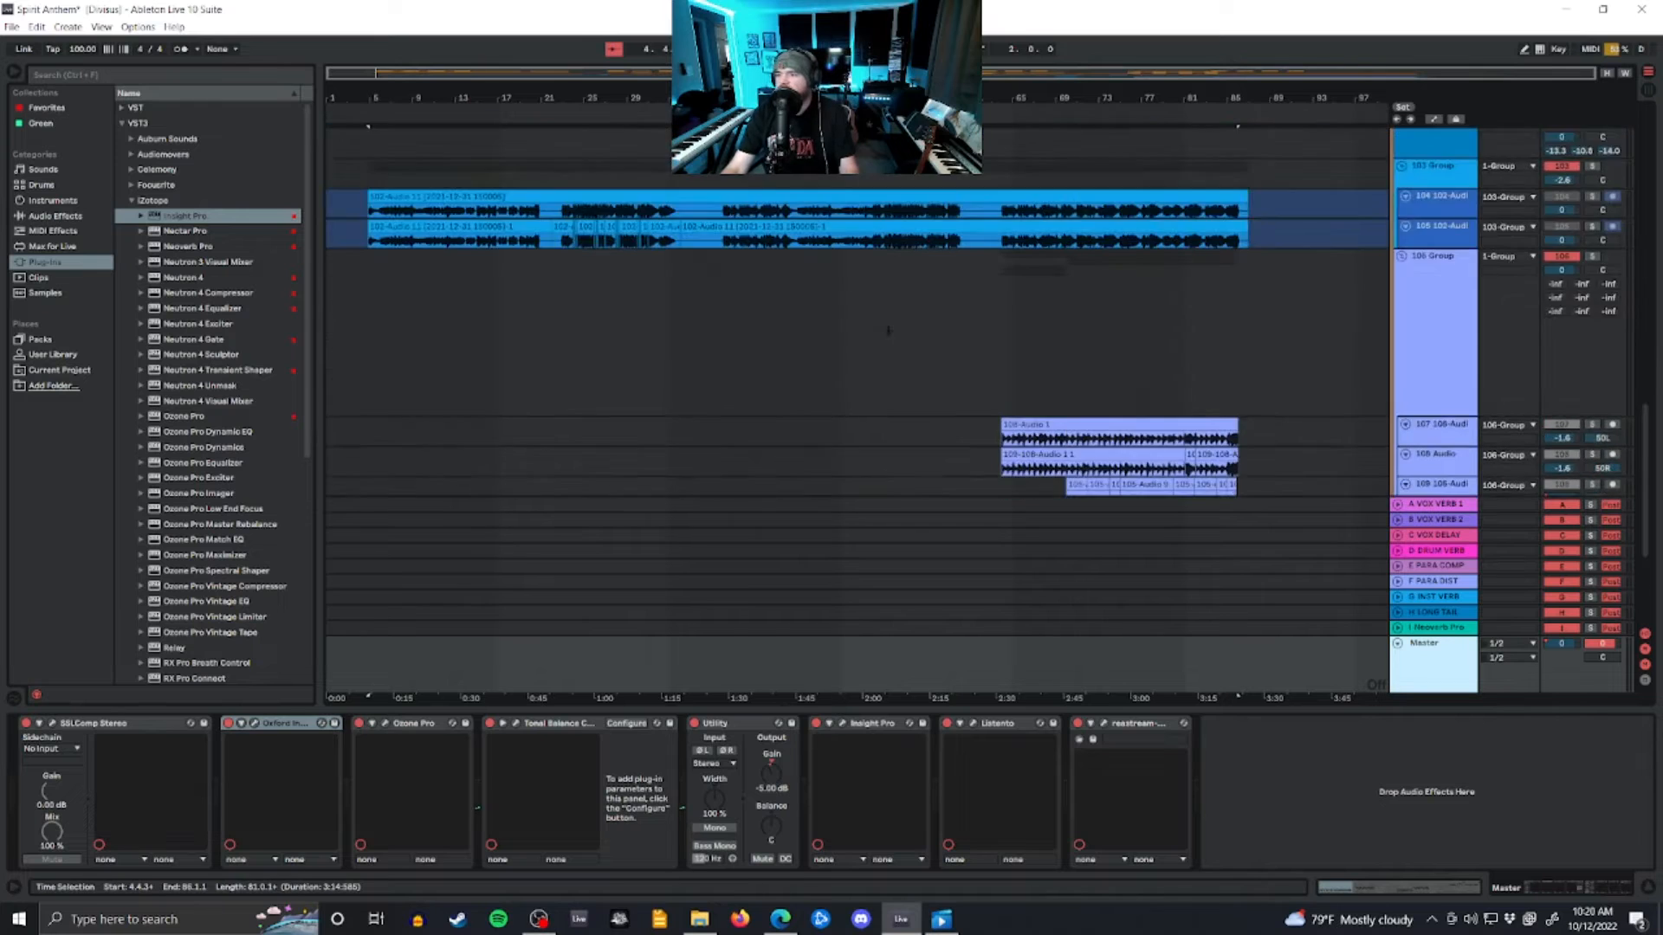
scroll(890, 321, "up", 5)
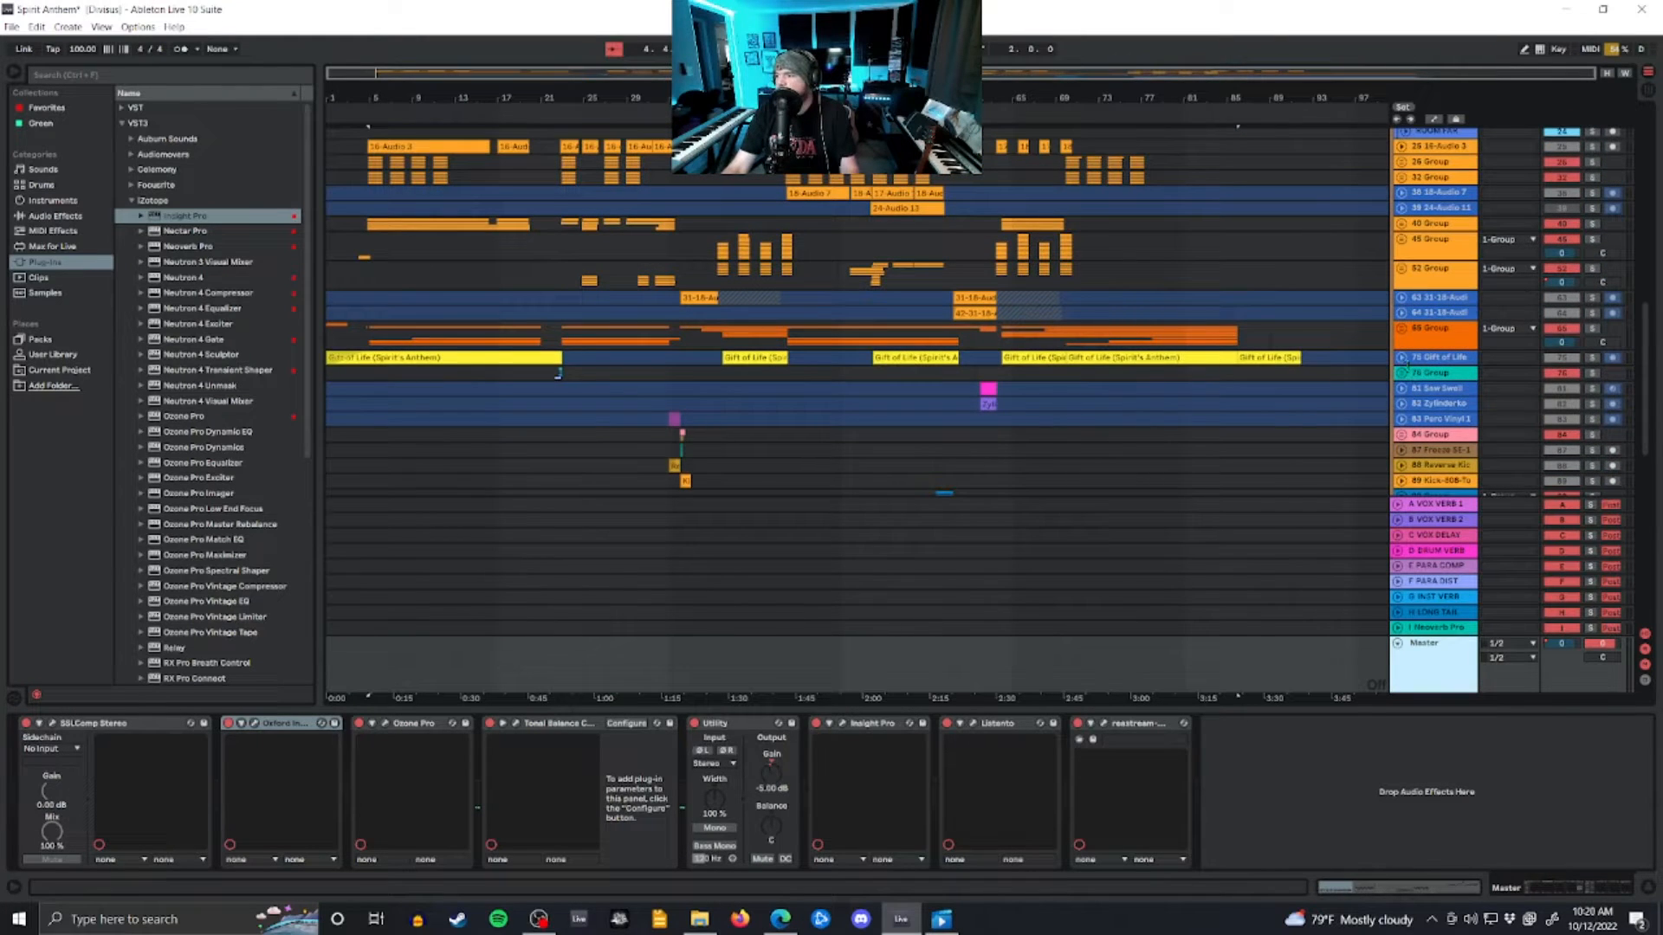
left_click(1401, 357)
left_click(485, 357)
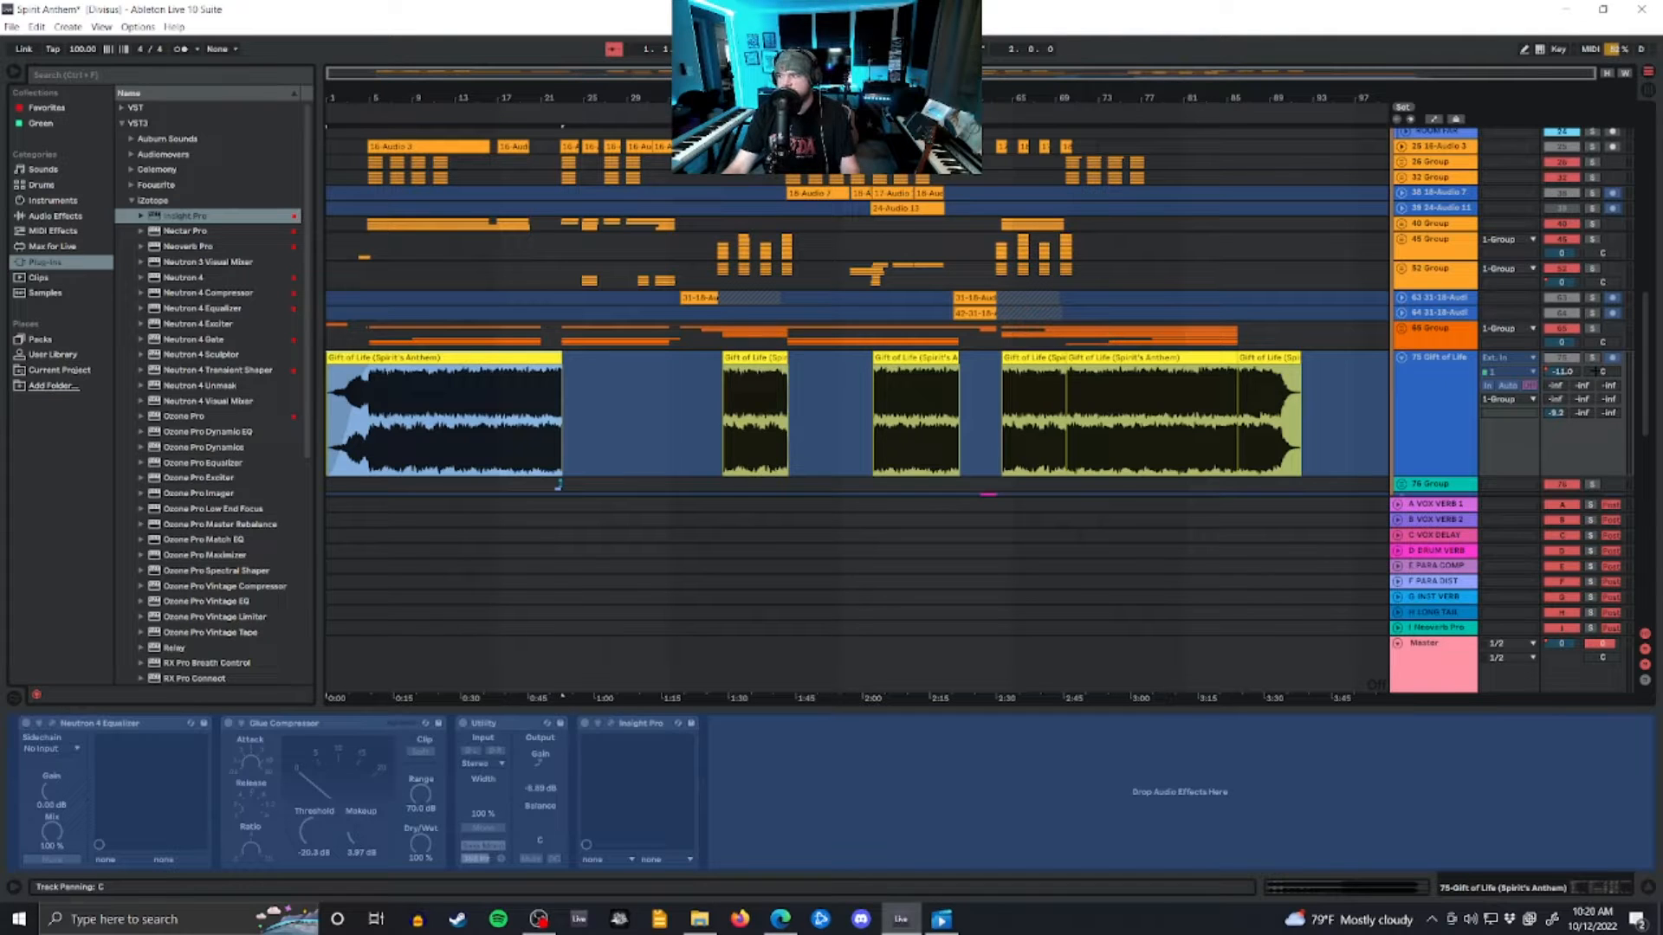
Step: Go over the Gift of Life clips and the gap between the first two, ending on the first clip
left_click(558, 482)
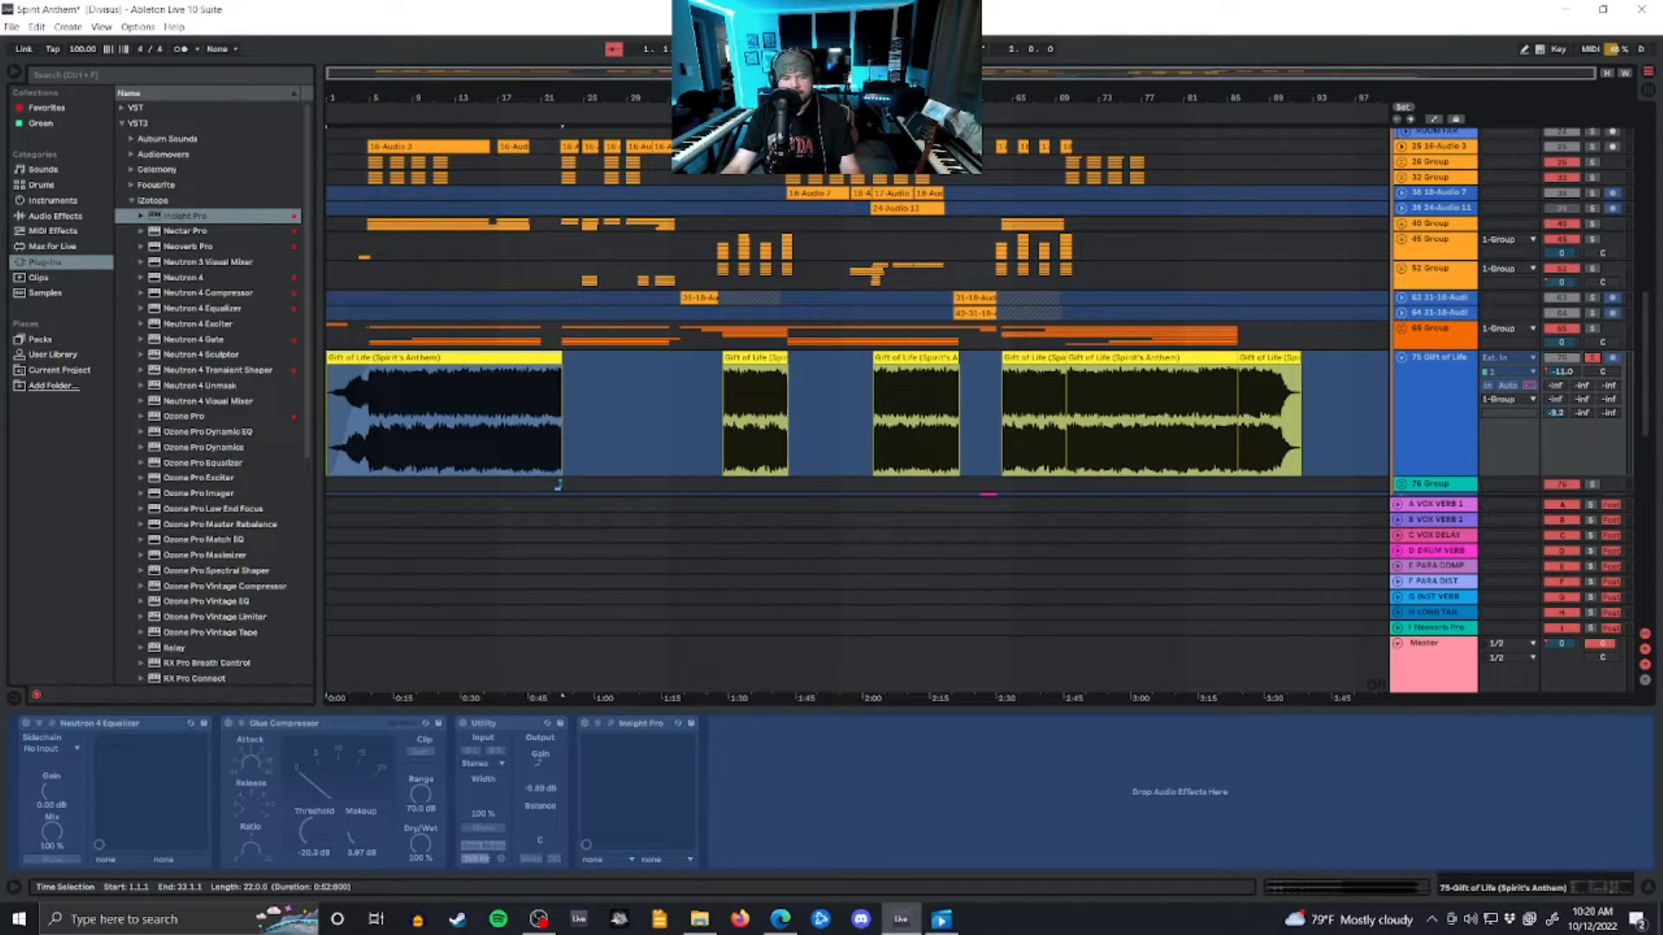
left_click(775, 386)
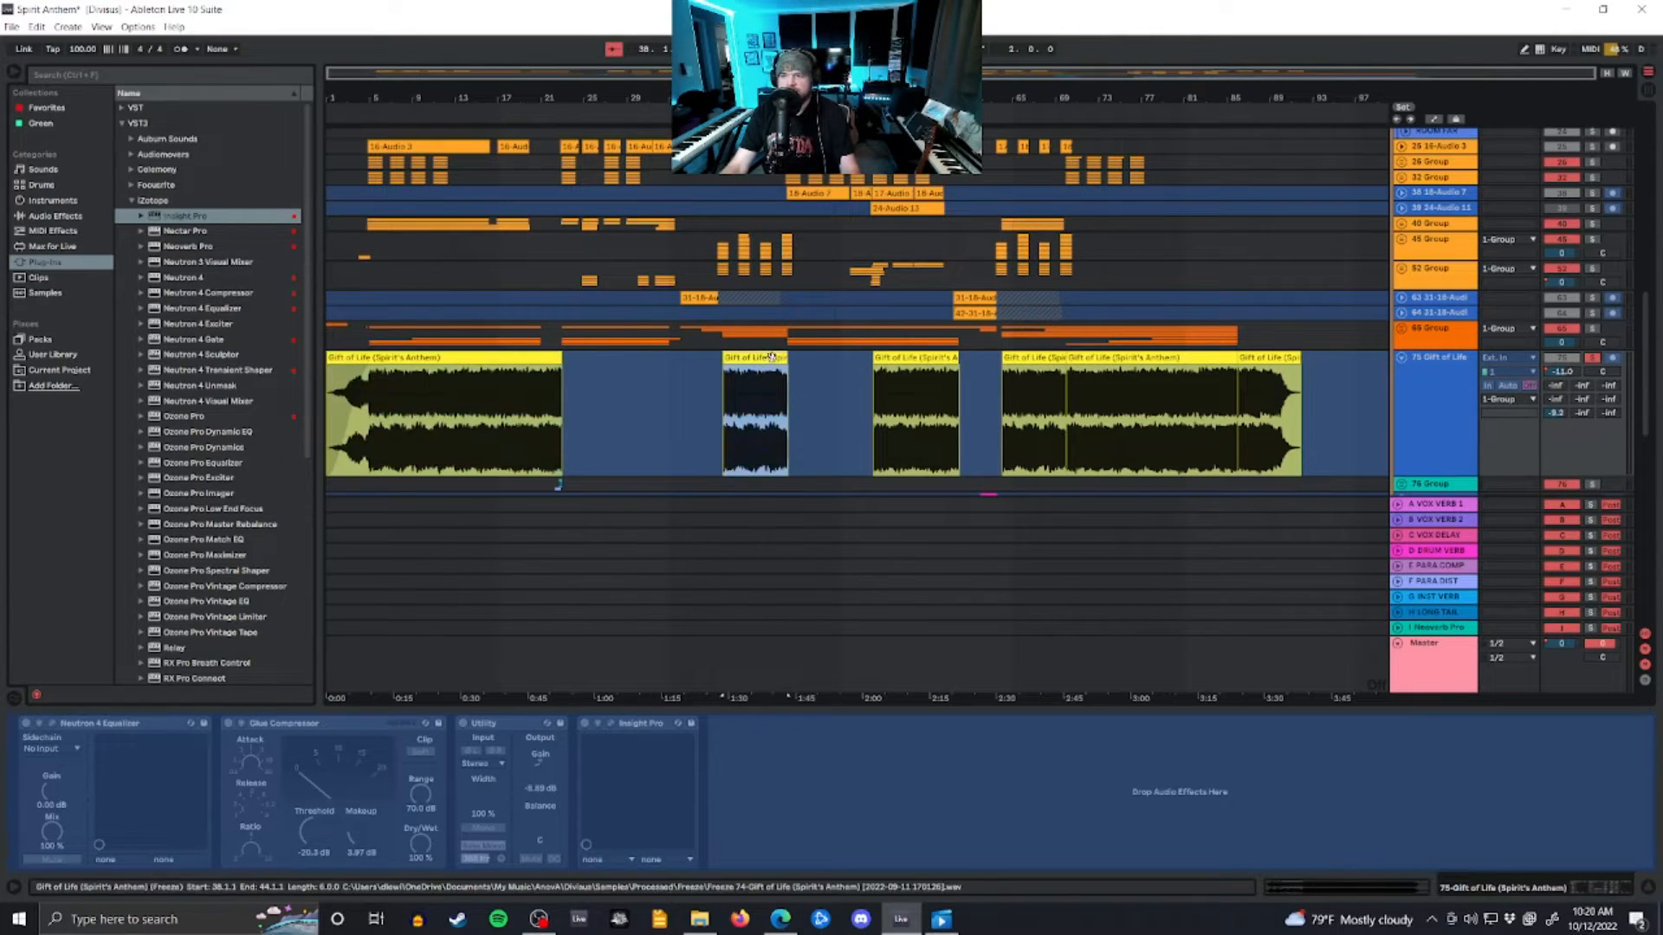
left_click(363, 359)
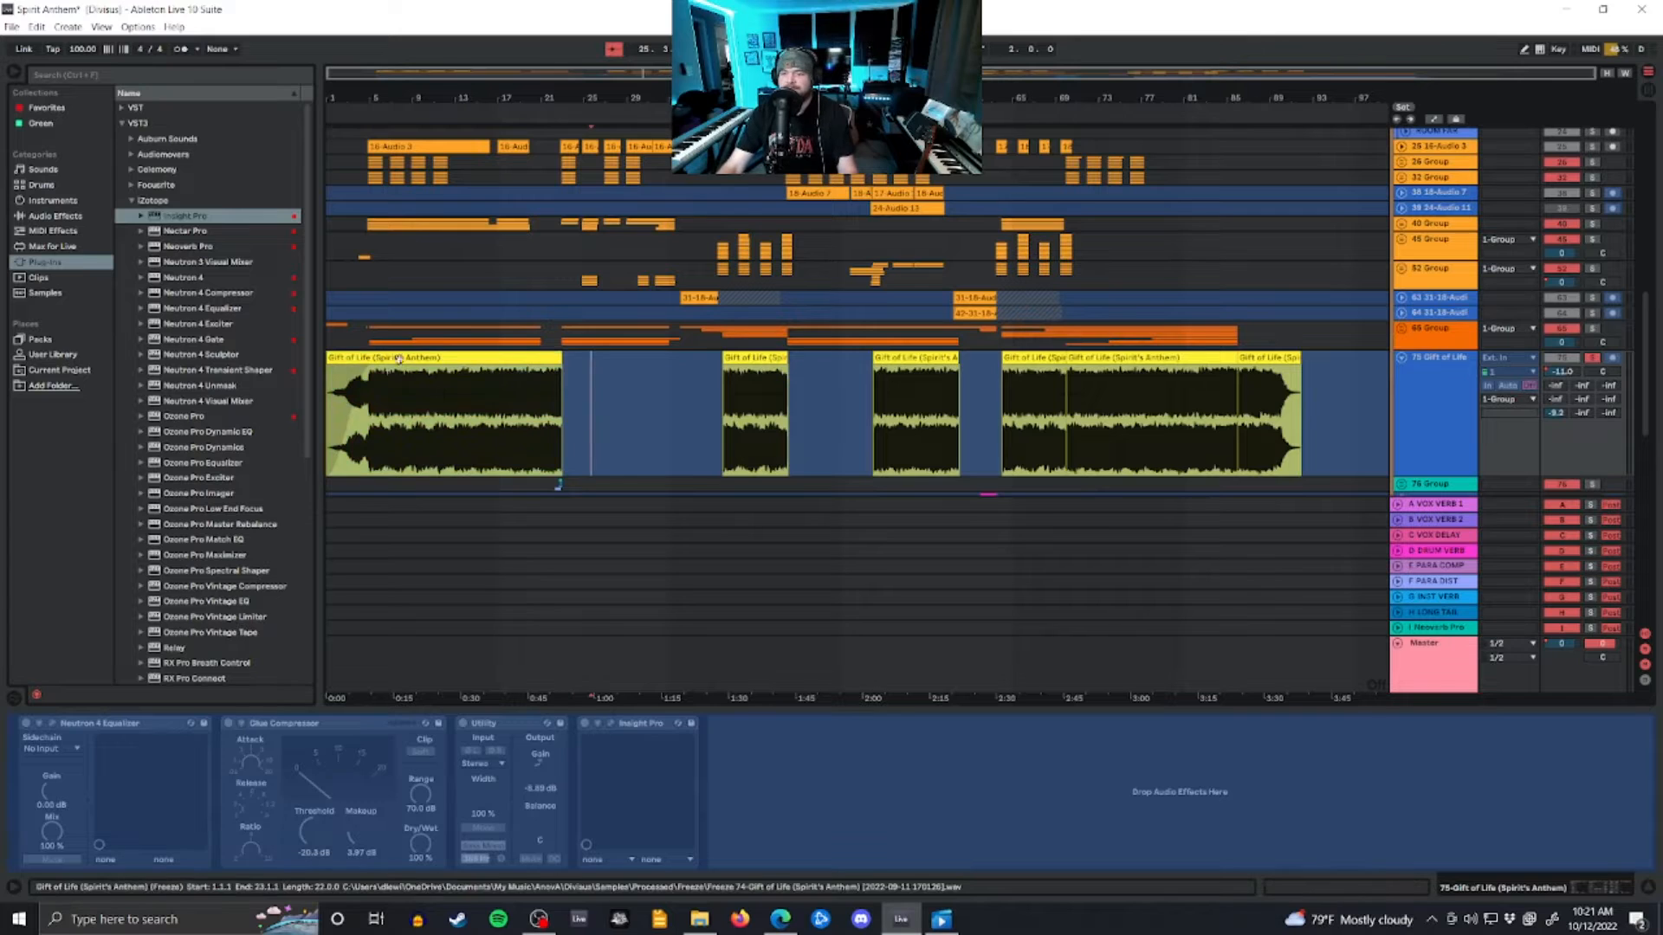
left_click(624, 414)
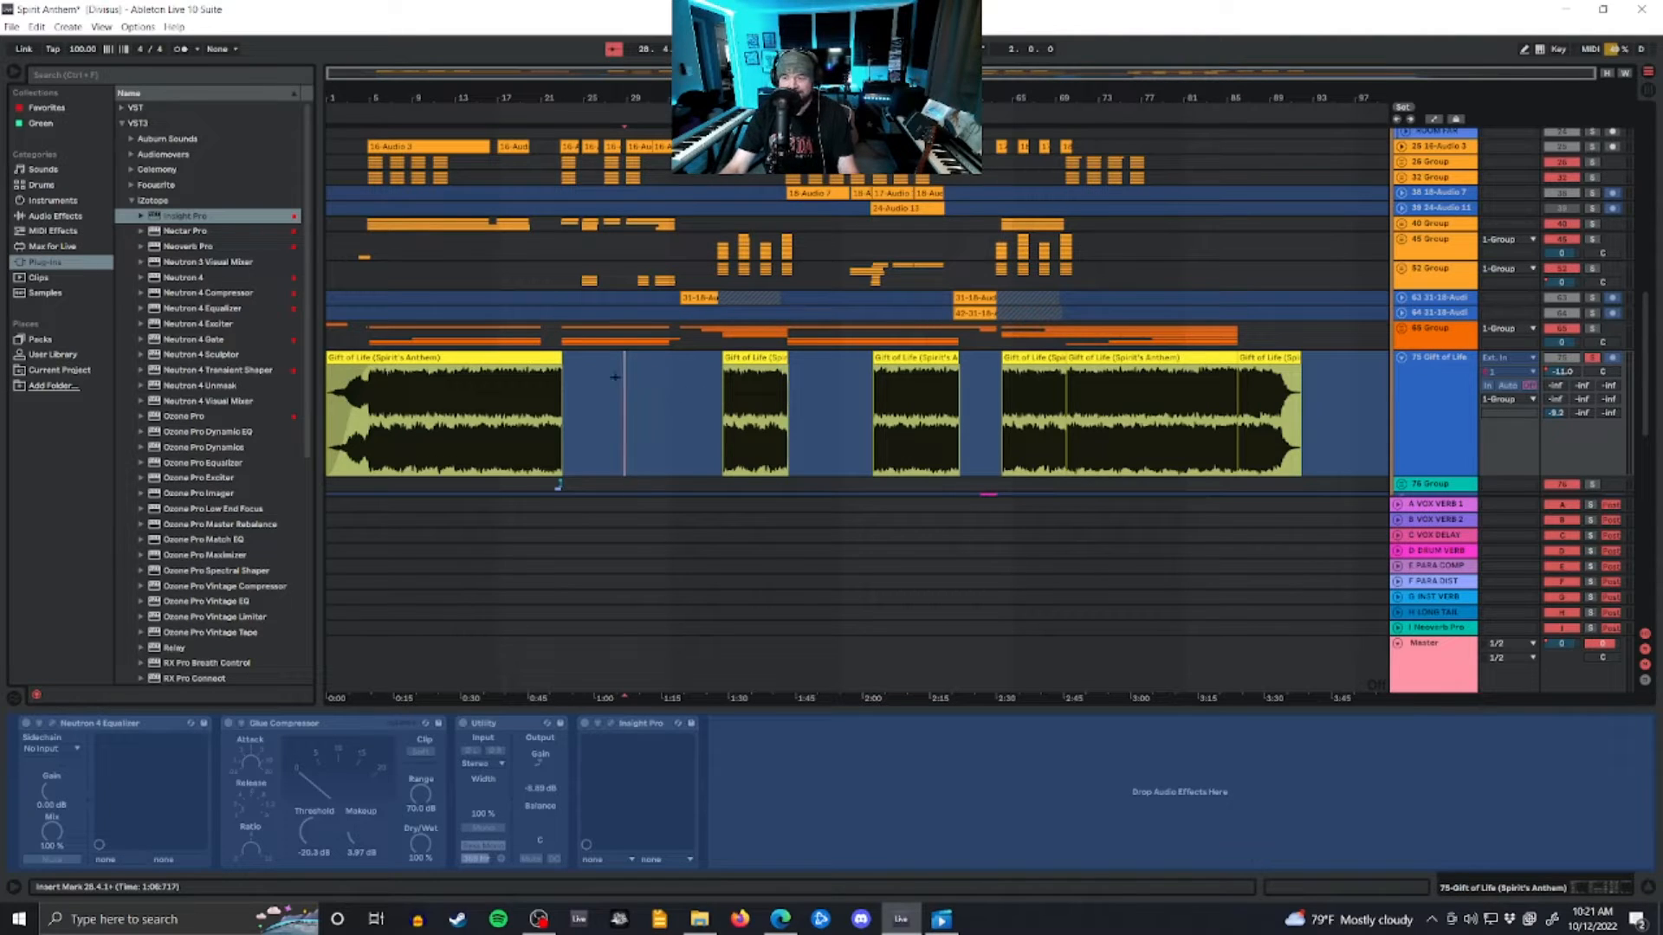
left_click(367, 355)
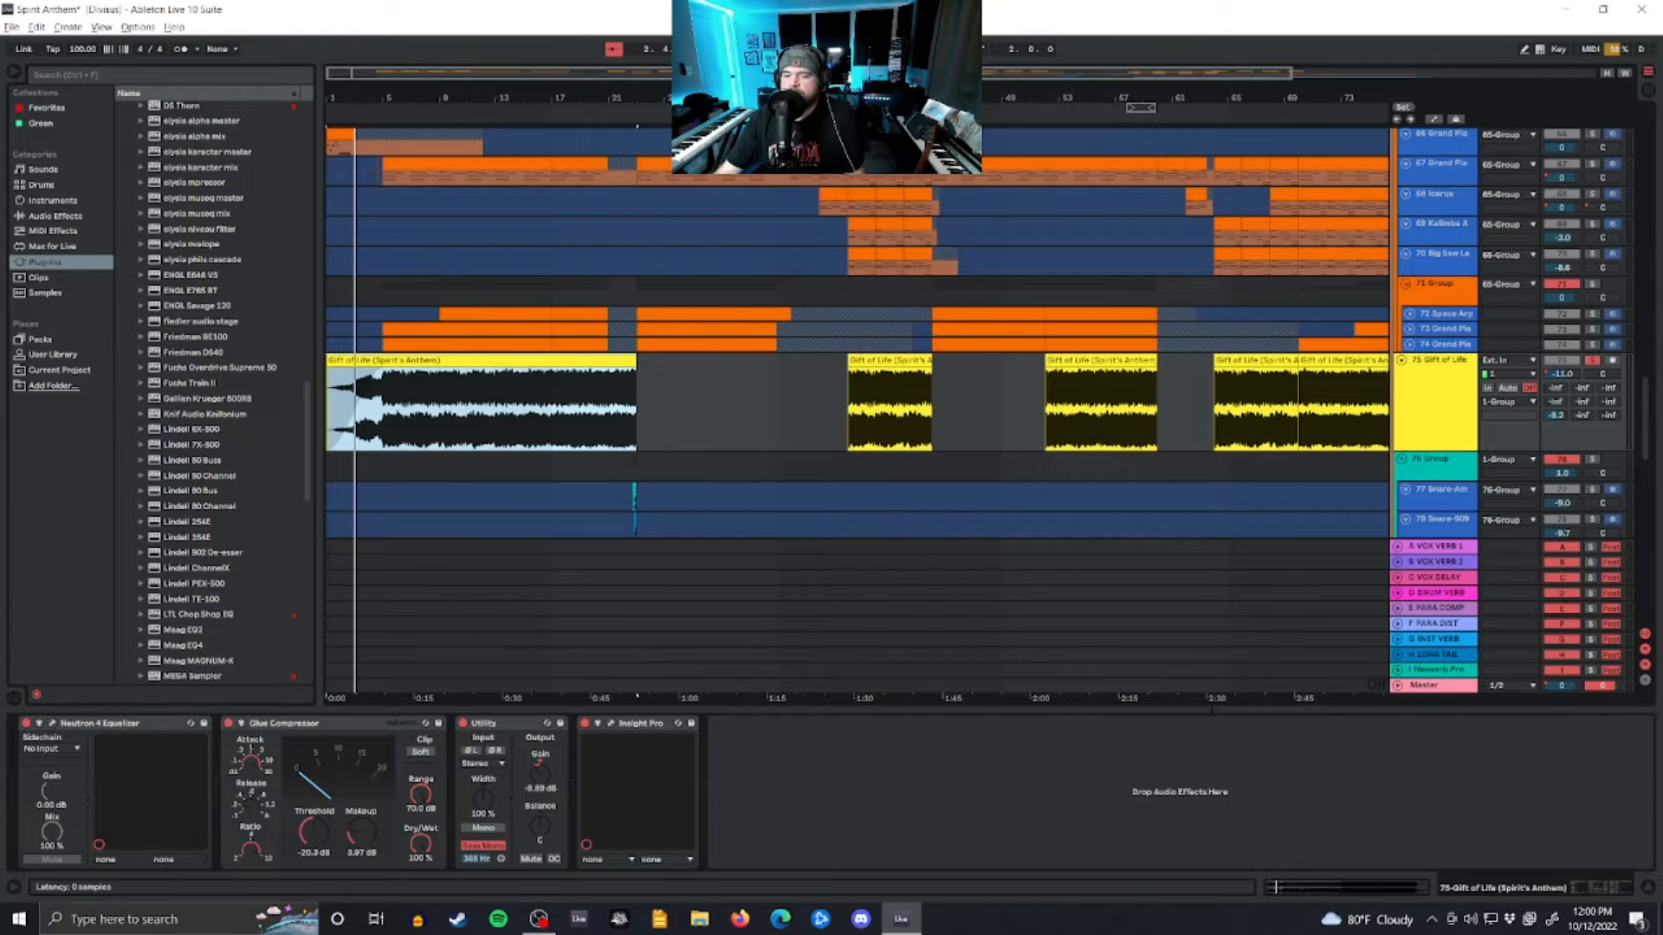
Step: Inspect the Neutron 4 Equalizer curve on the Gift of Life track and close the plug-in
left_click(53, 723)
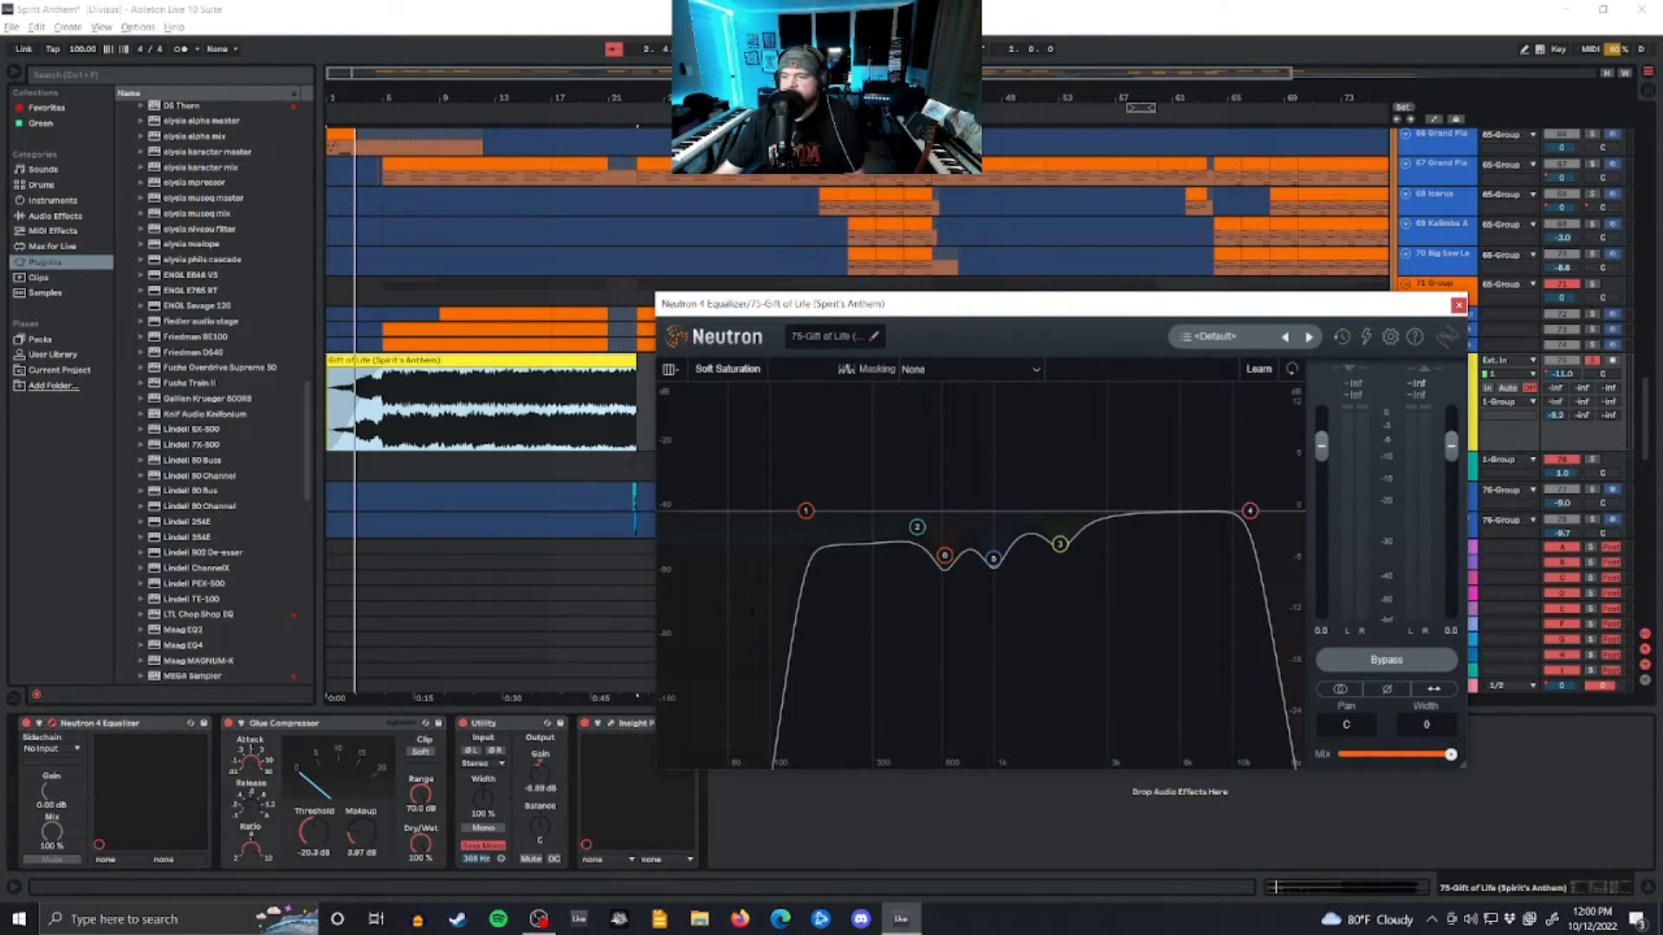
key("space")
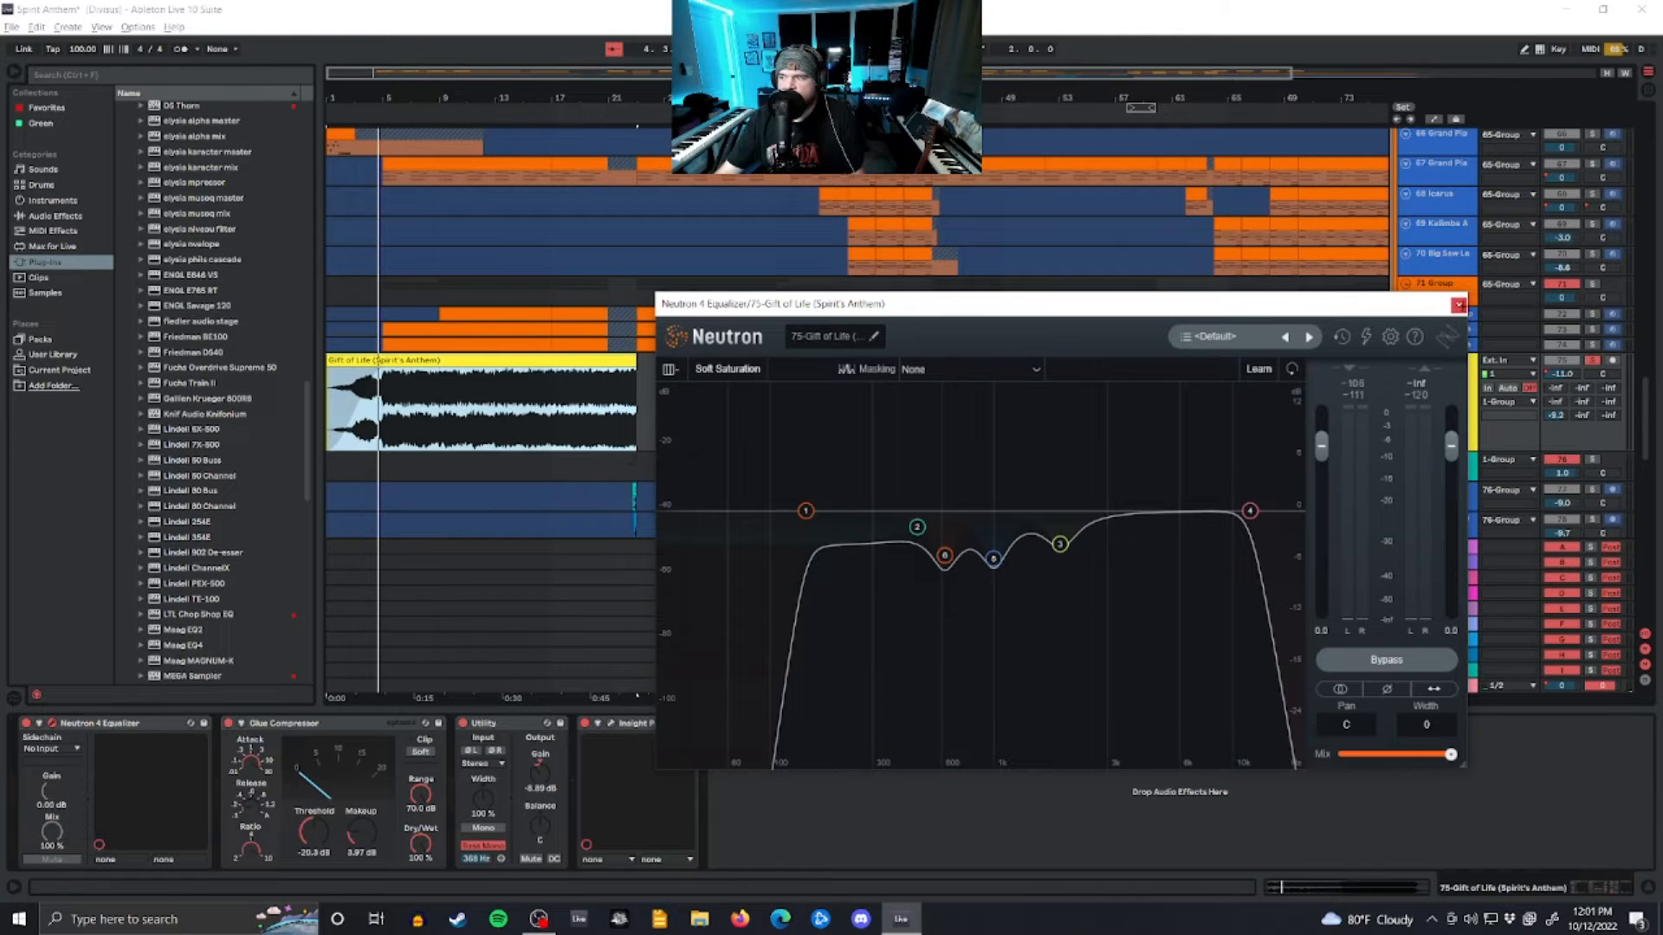
left_click(1459, 305)
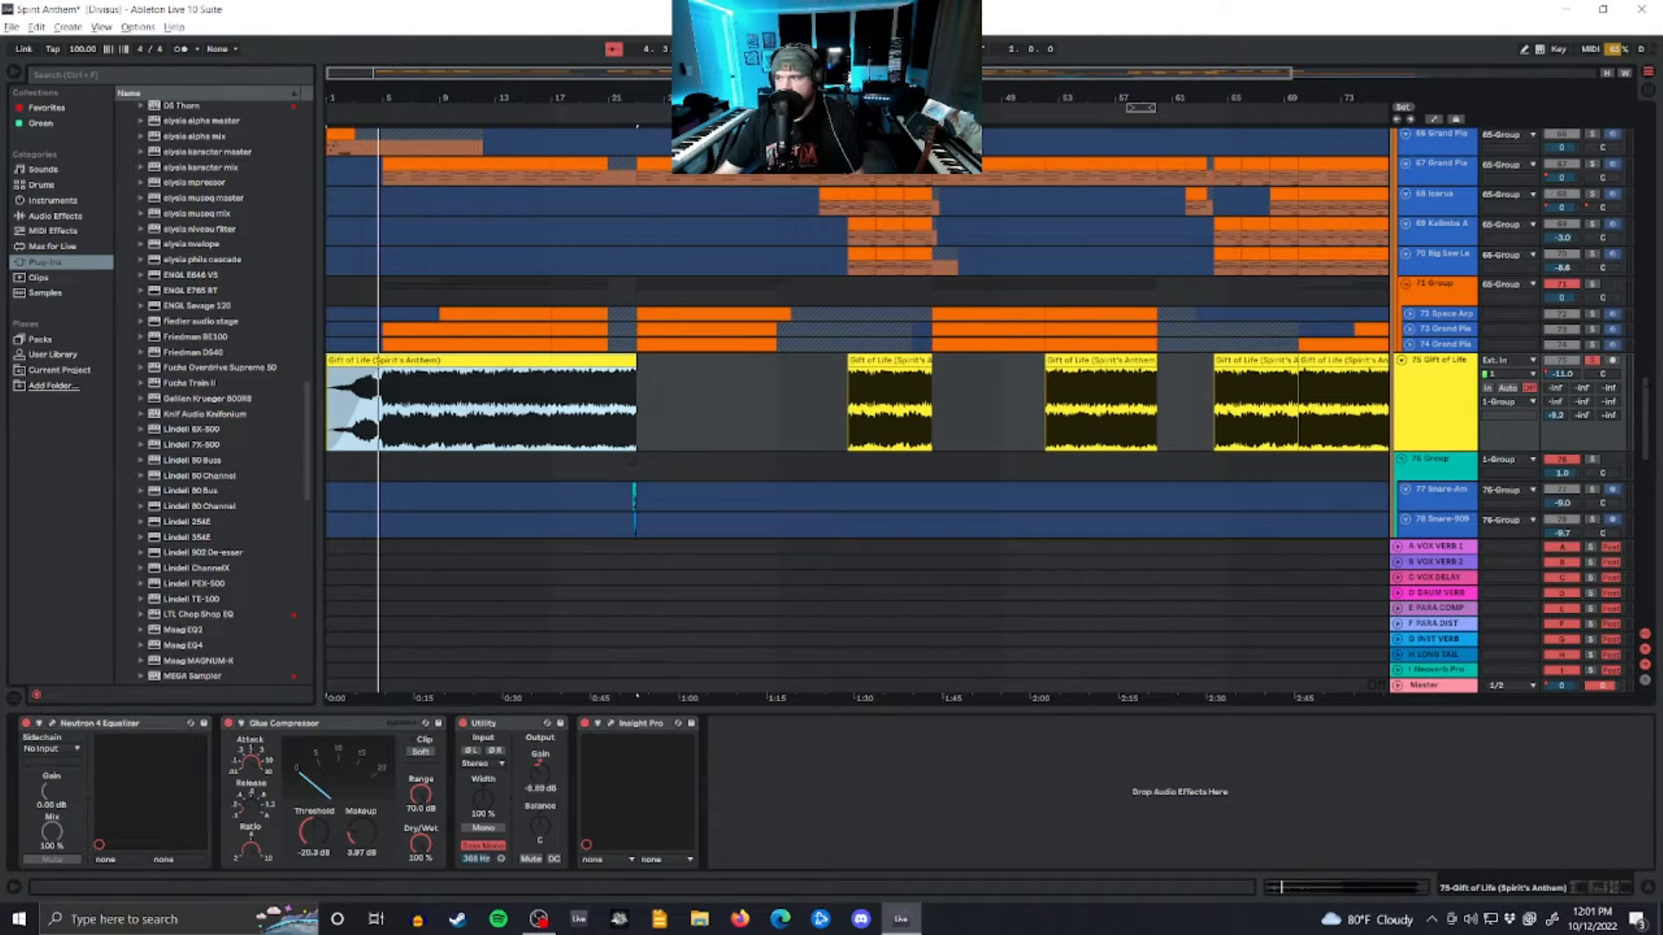
Step: Take the Gift of Life track out of solo, listen to the full mix, and reselect the track's first clip
left_click(1594, 359)
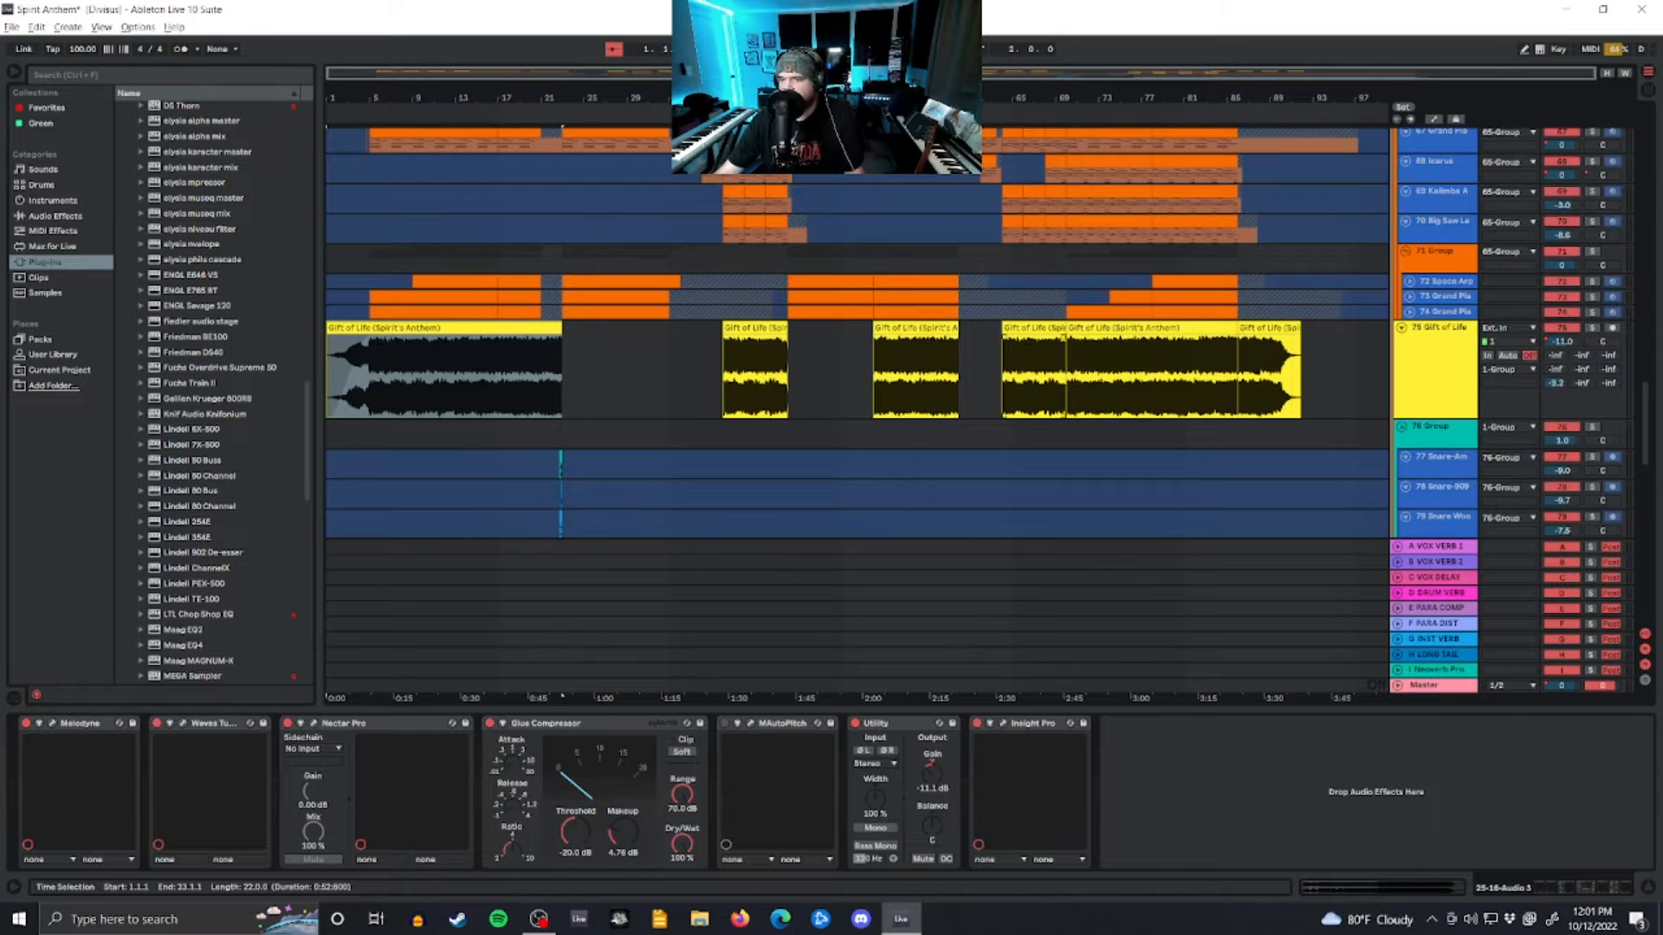
scroll(583, 304, "up", 10)
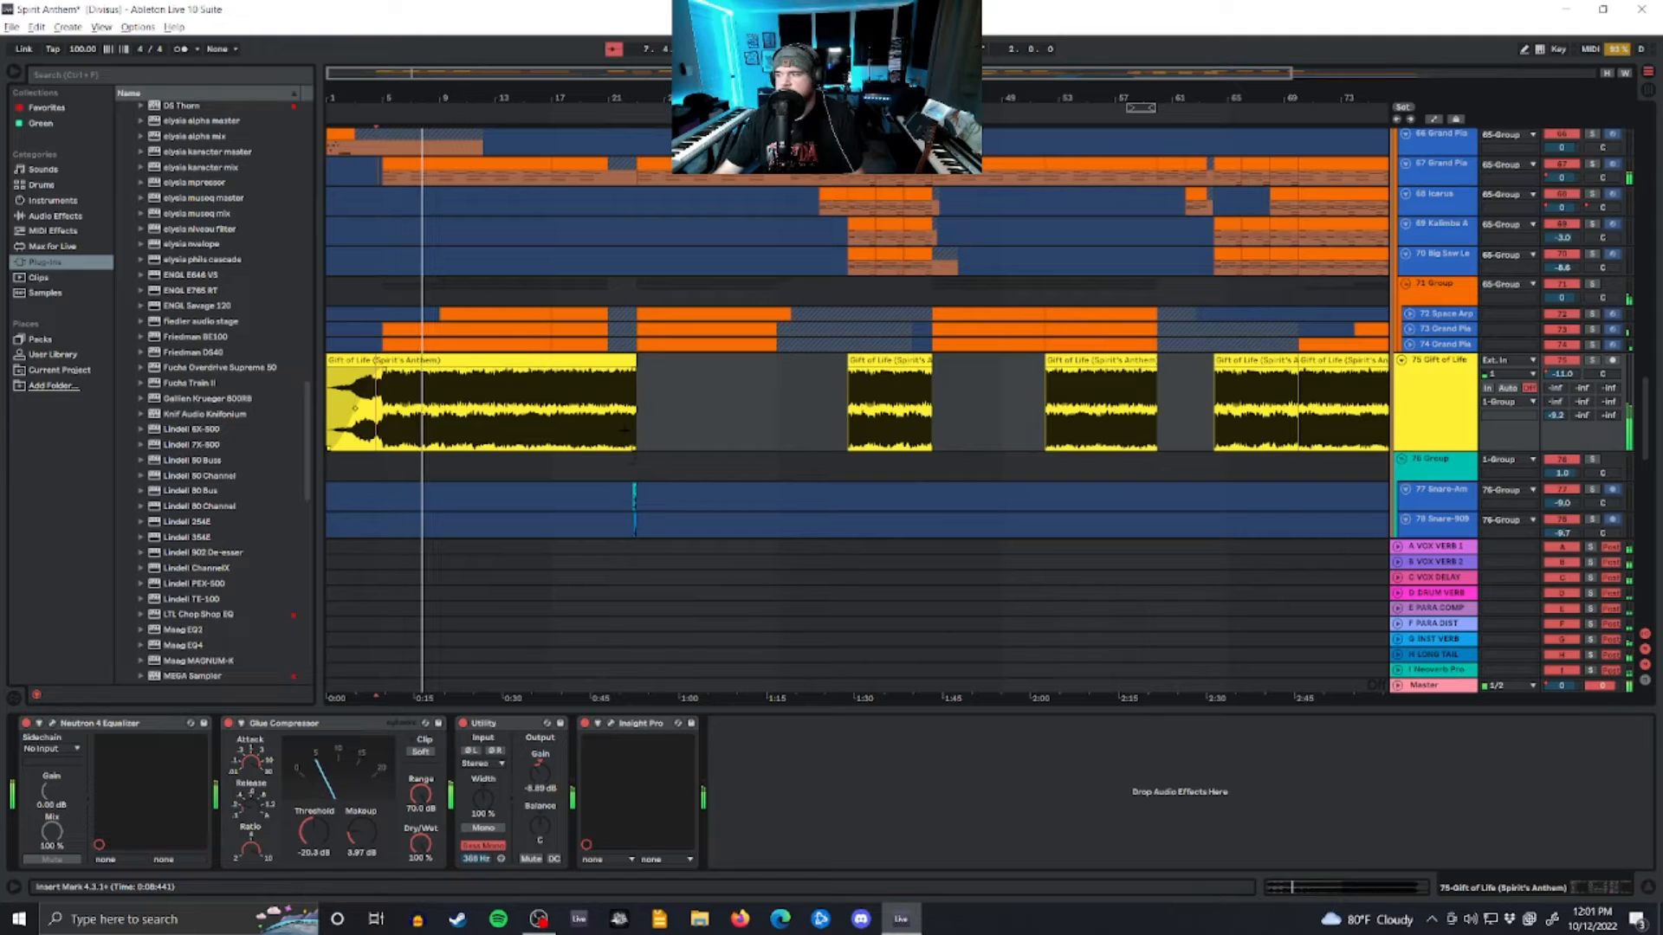
left_click(1463, 404)
left_click(534, 361)
key("space")
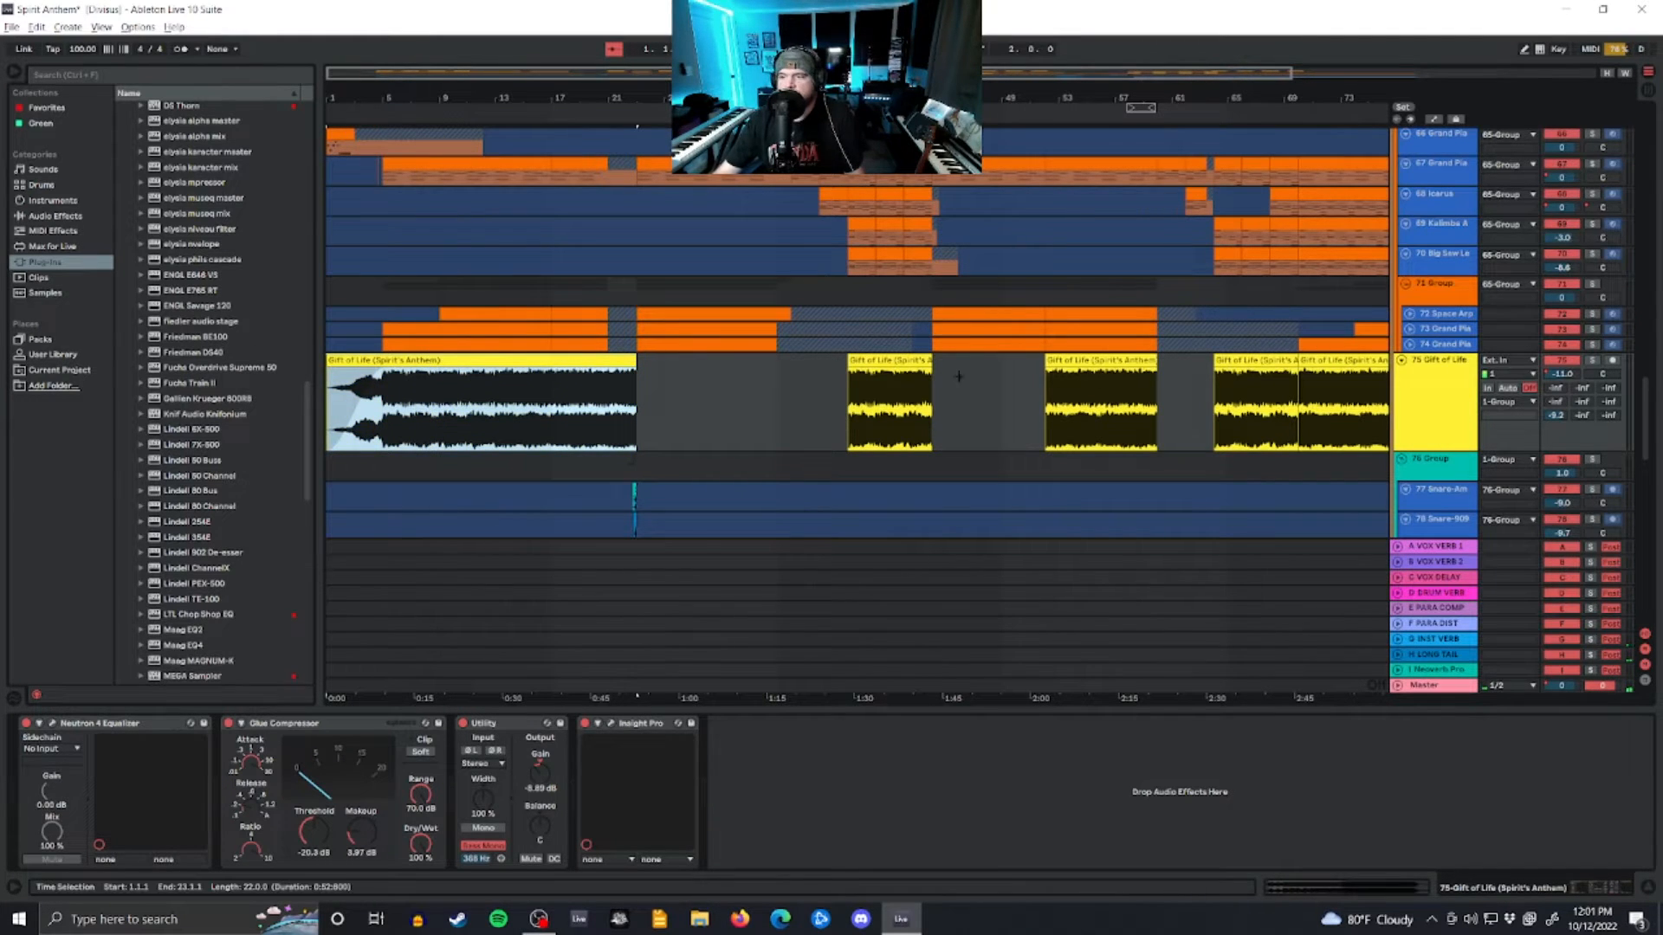
Step: Locate track 25 16-Audio 3 above the grouped tracks and show its device chain
scroll(976, 401, "down", 2)
scroll(540, 337, "up", 10)
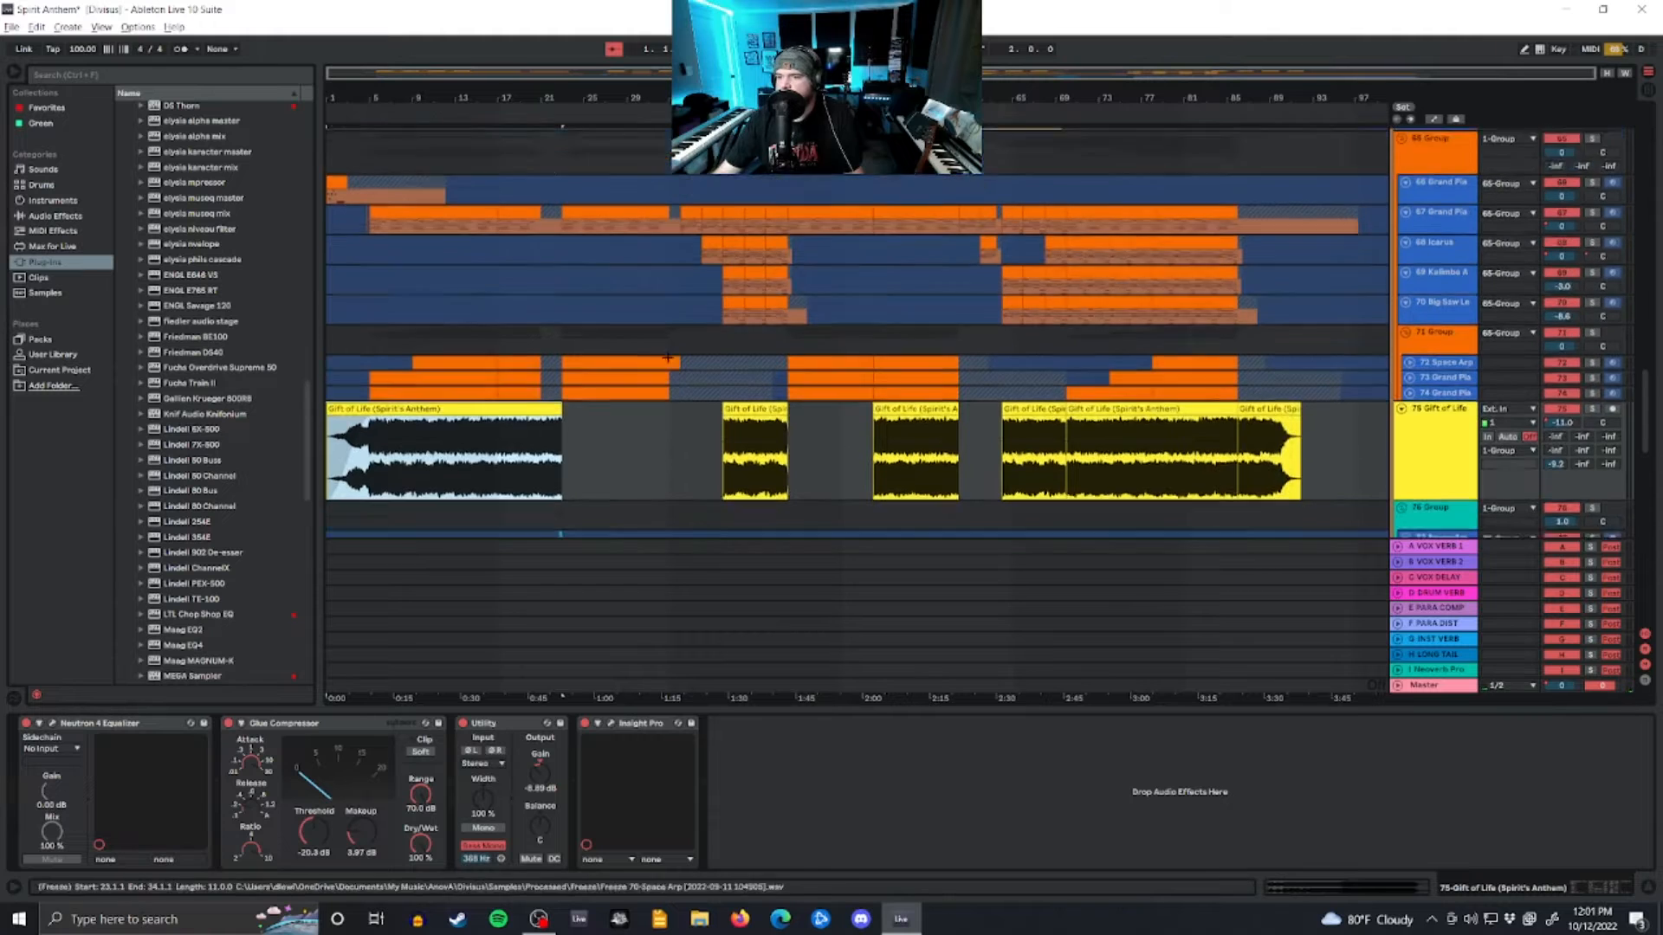
scroll(540, 337, "up", 12)
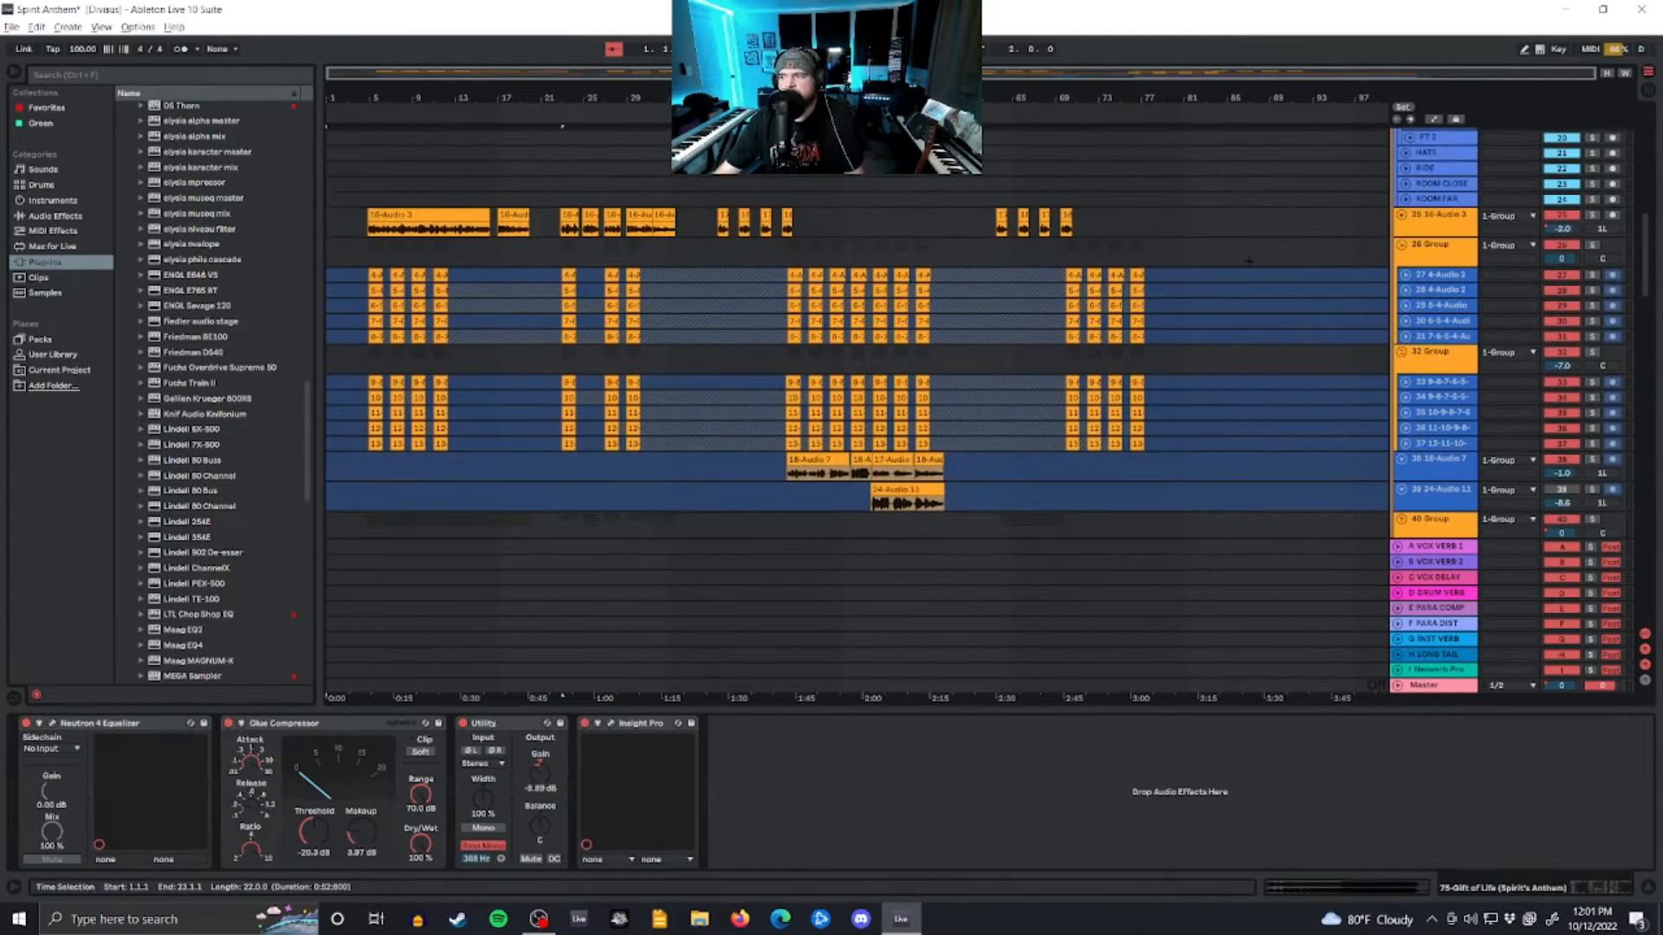
left_click(1421, 225)
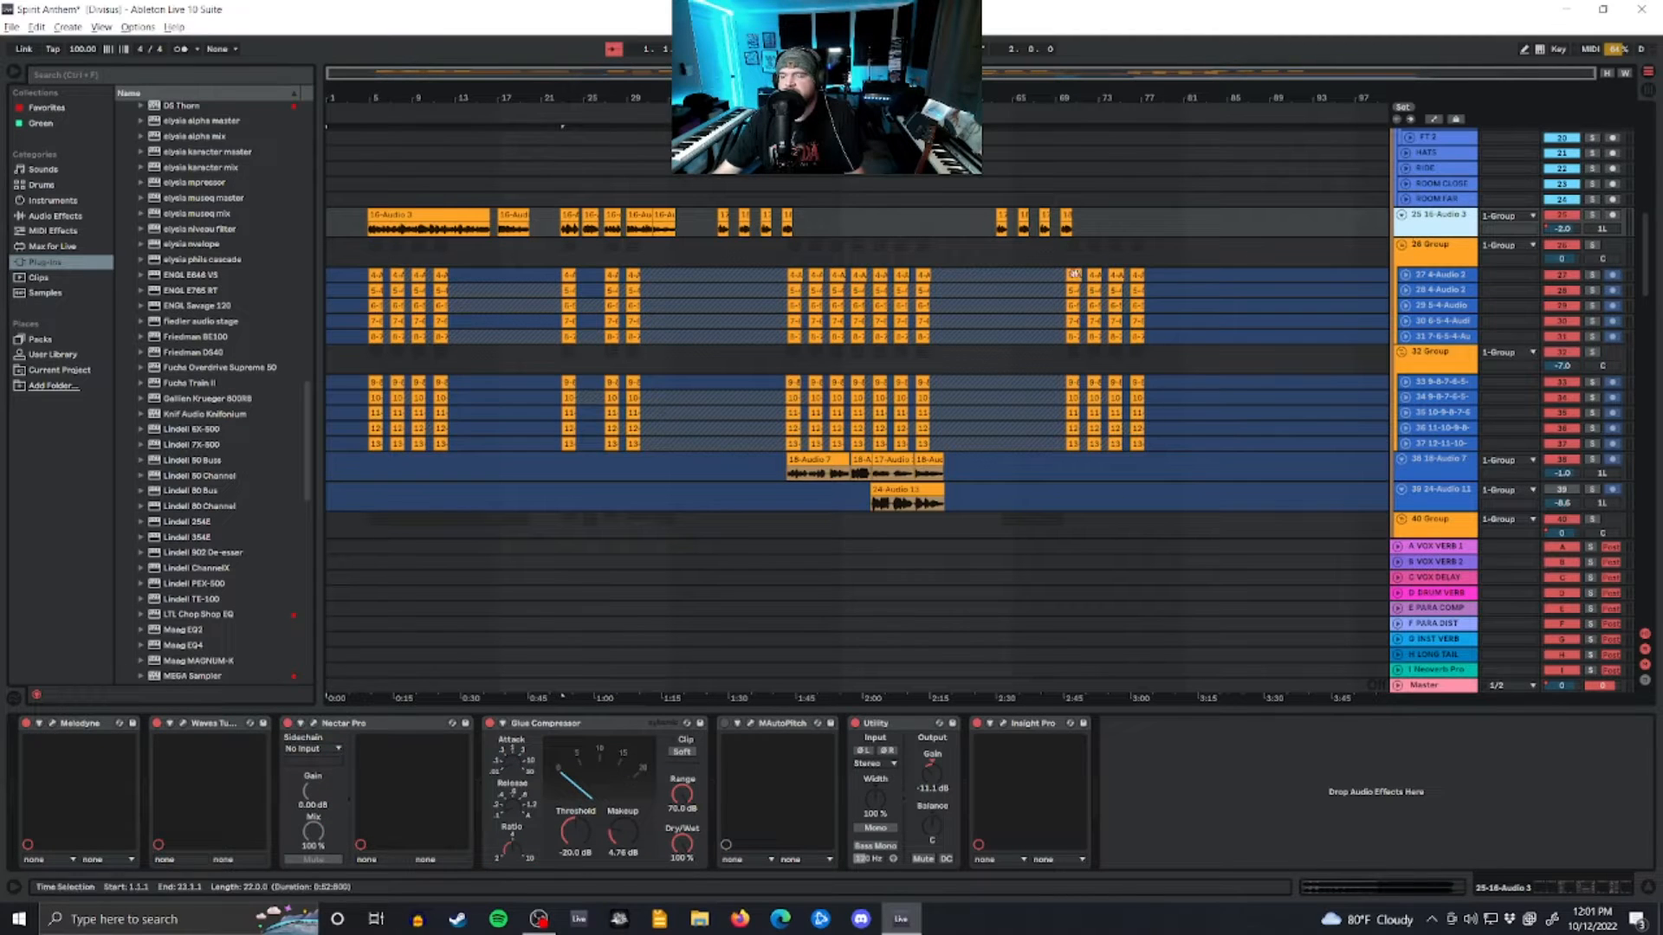
Step: Select the first clip on track 25 16-Audio 3 and play it in solo
scroll(406, 231, "down", 1)
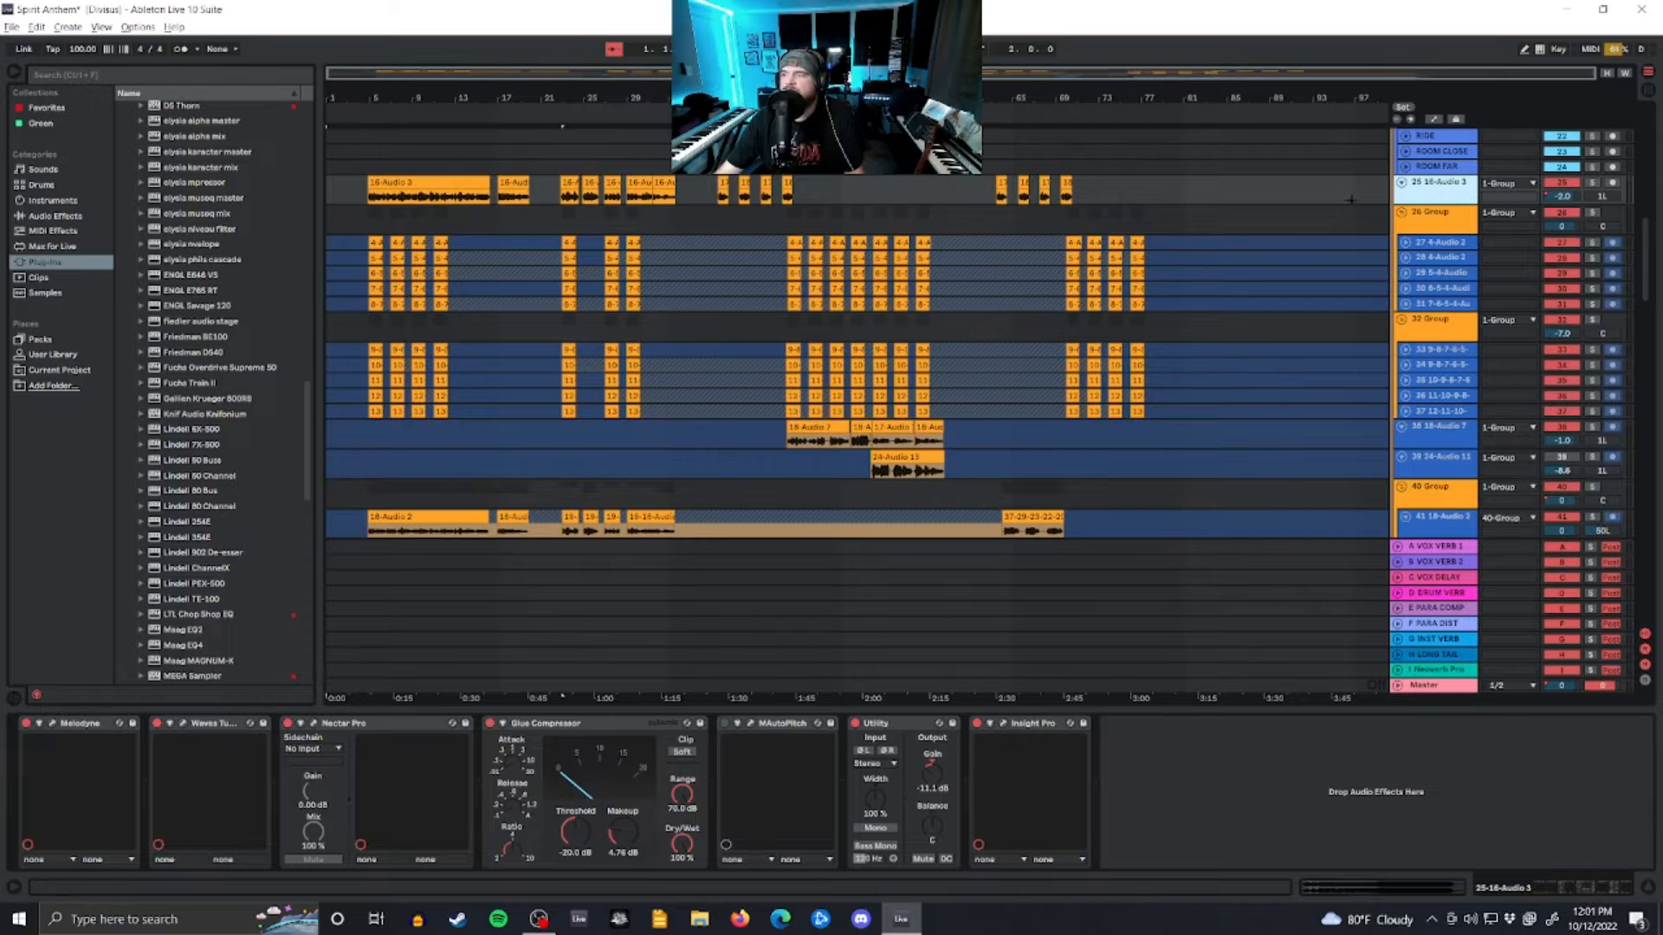
scroll(1406, 491, "down", 10)
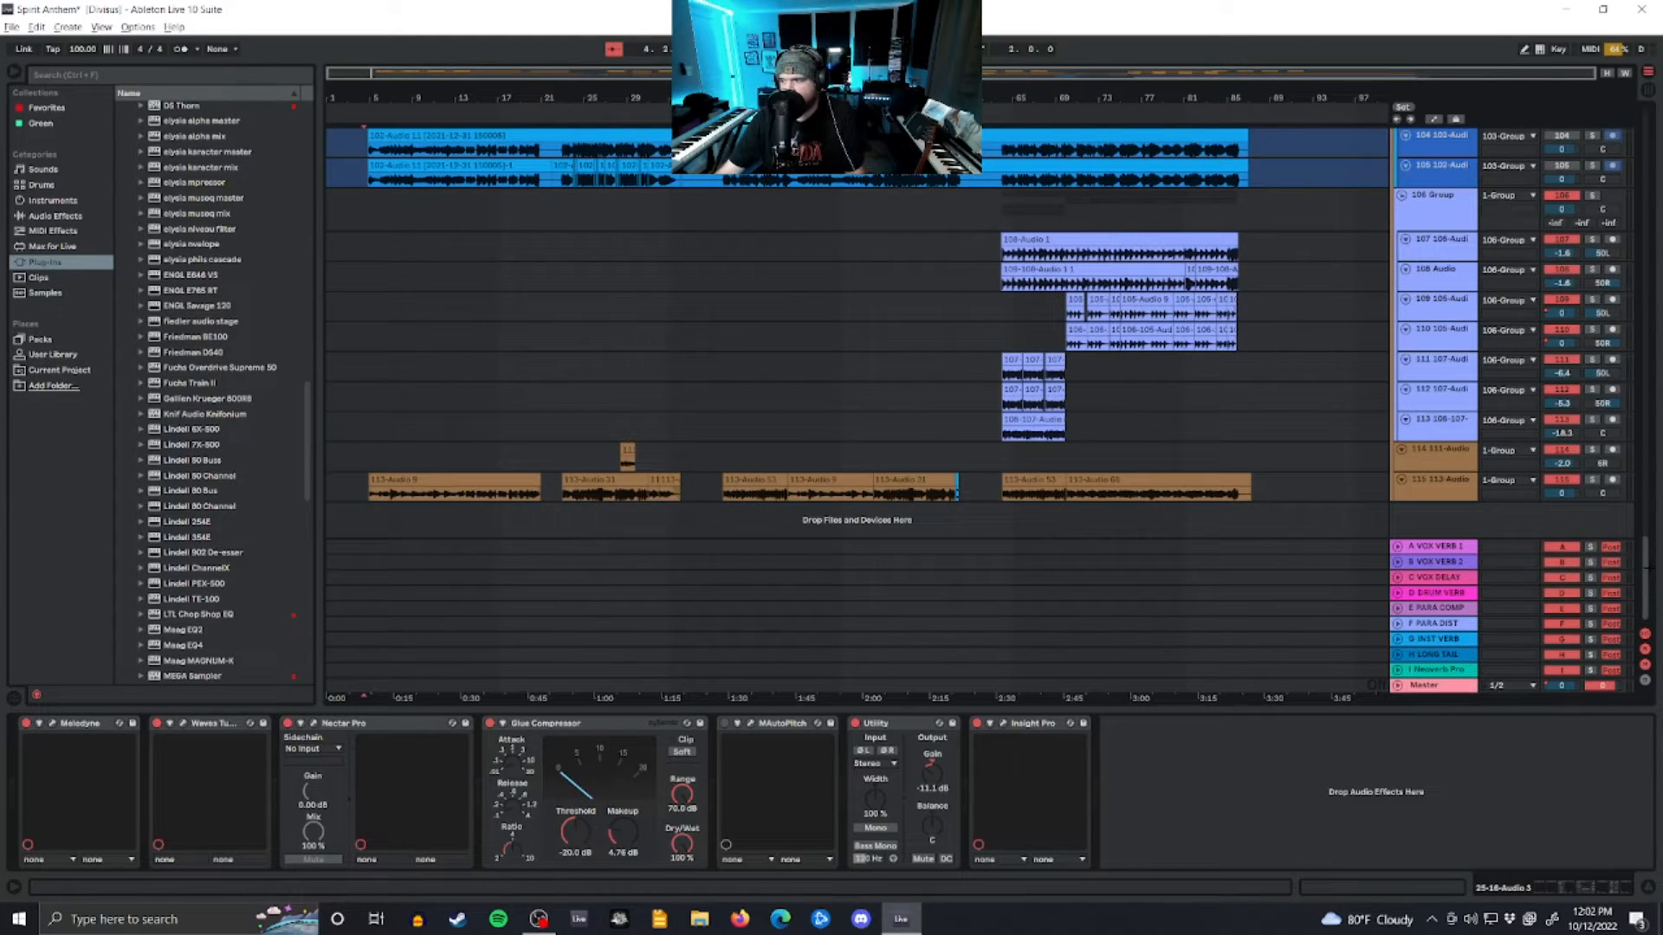
left_click_drag(1645, 569, 1661, 234)
left_click(477, 285)
key("space")
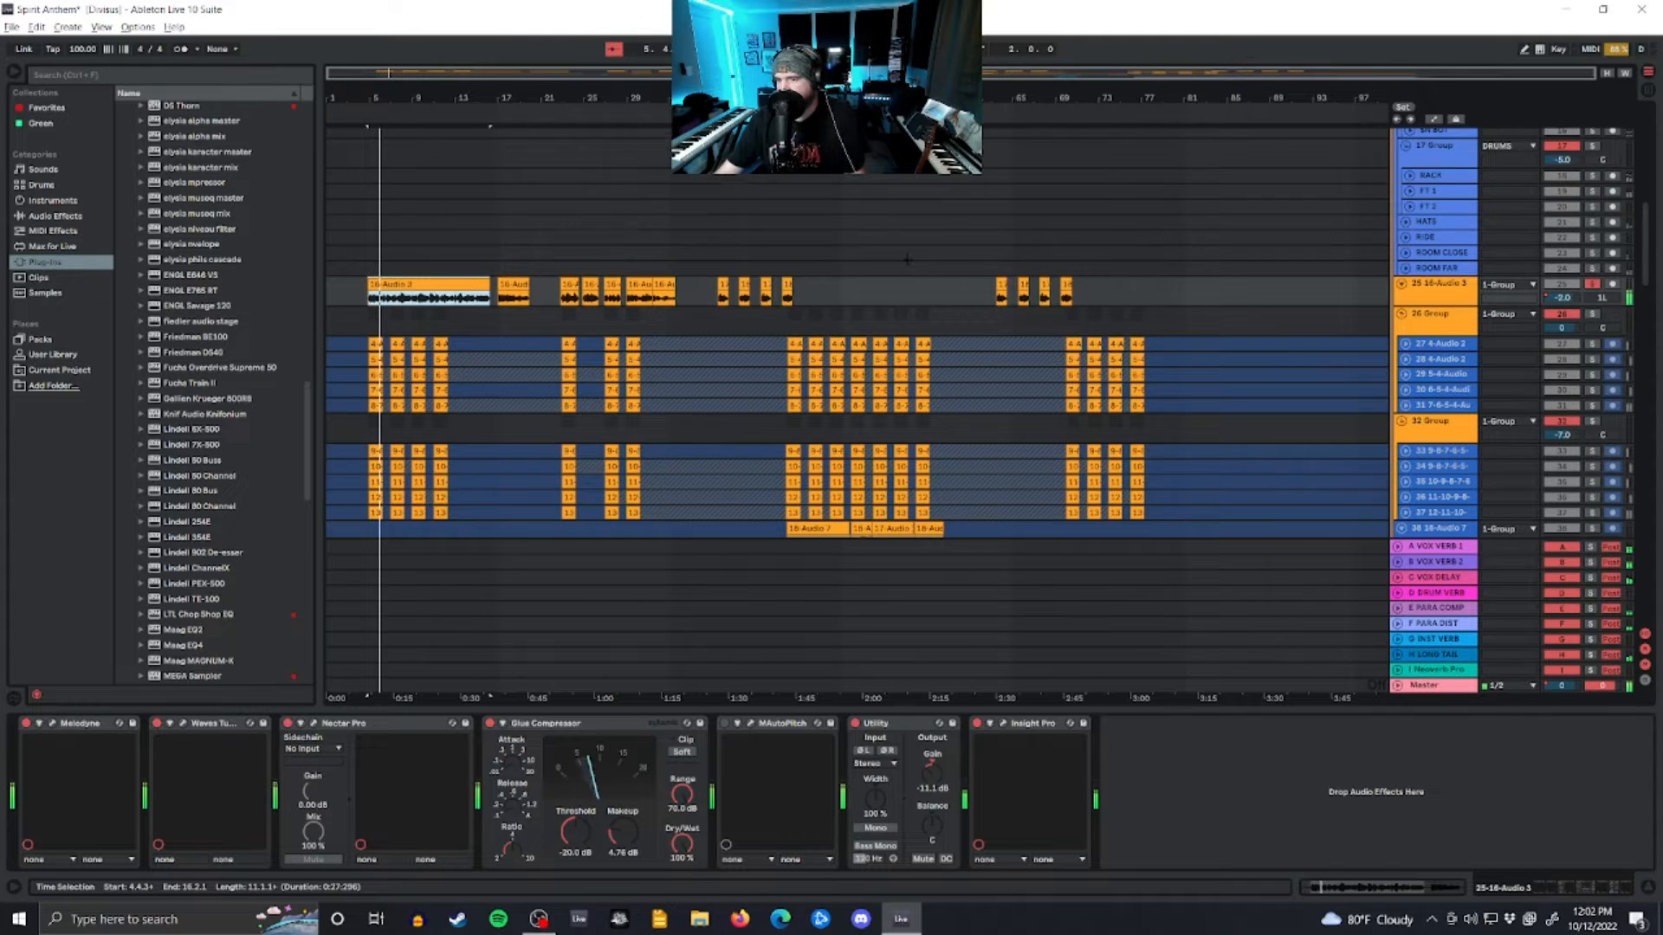
Step: Solo 40 Group together with track 25 and play its four audio tracks
scroll(882, 257, "down", 5)
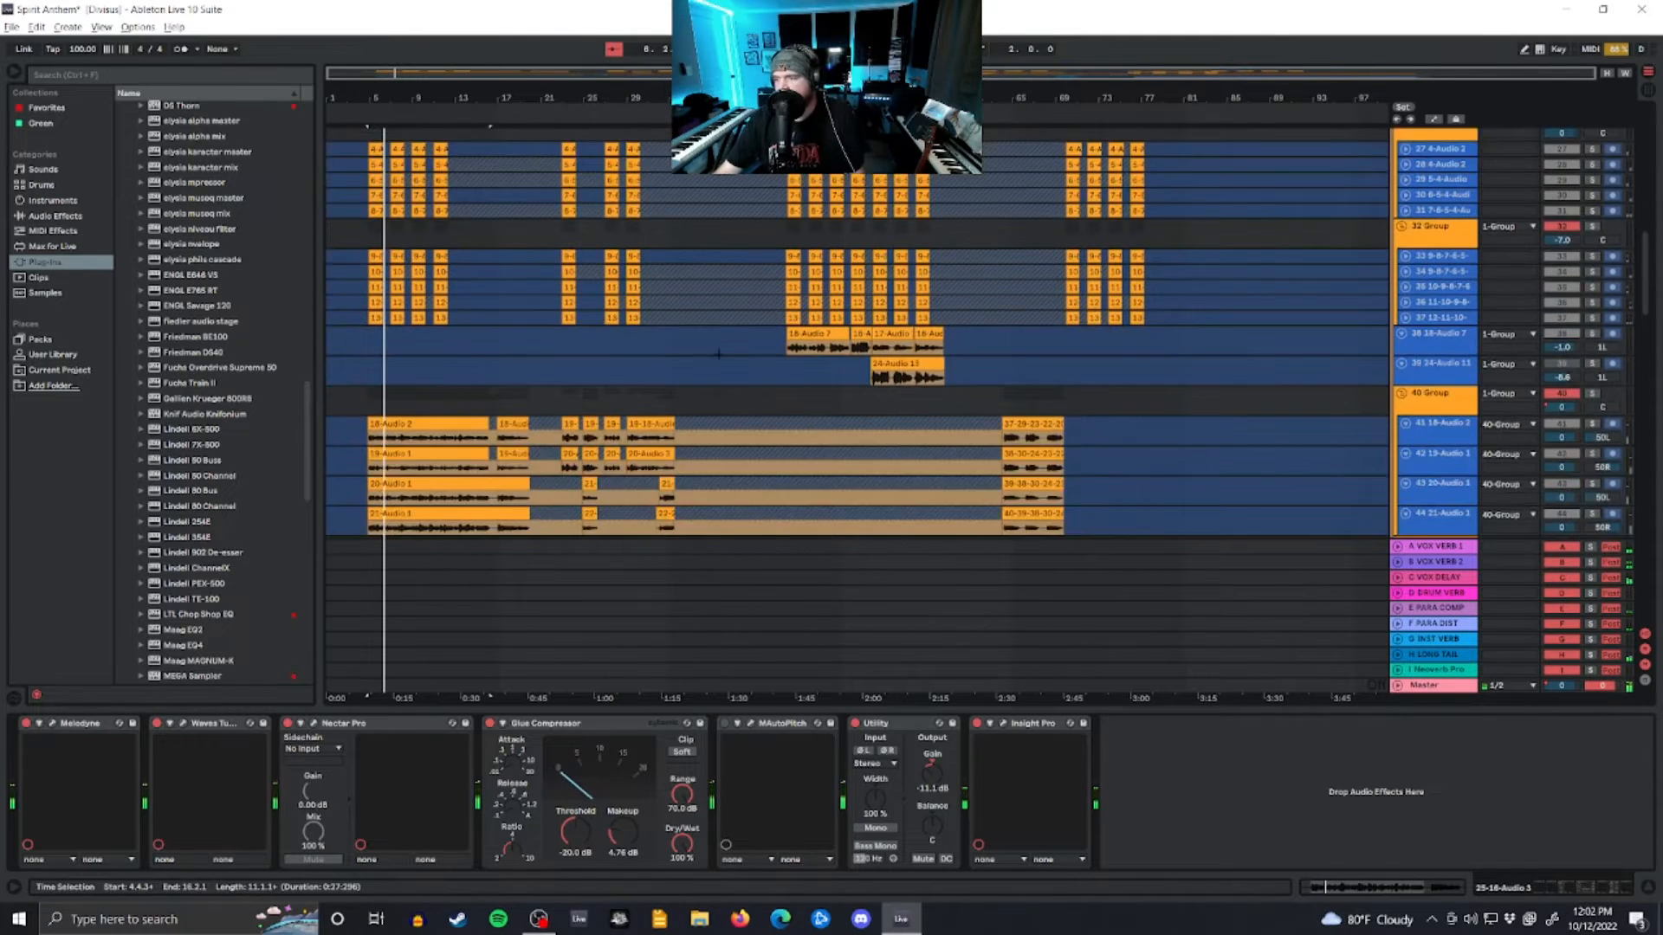
scroll(881, 257, "down", 2)
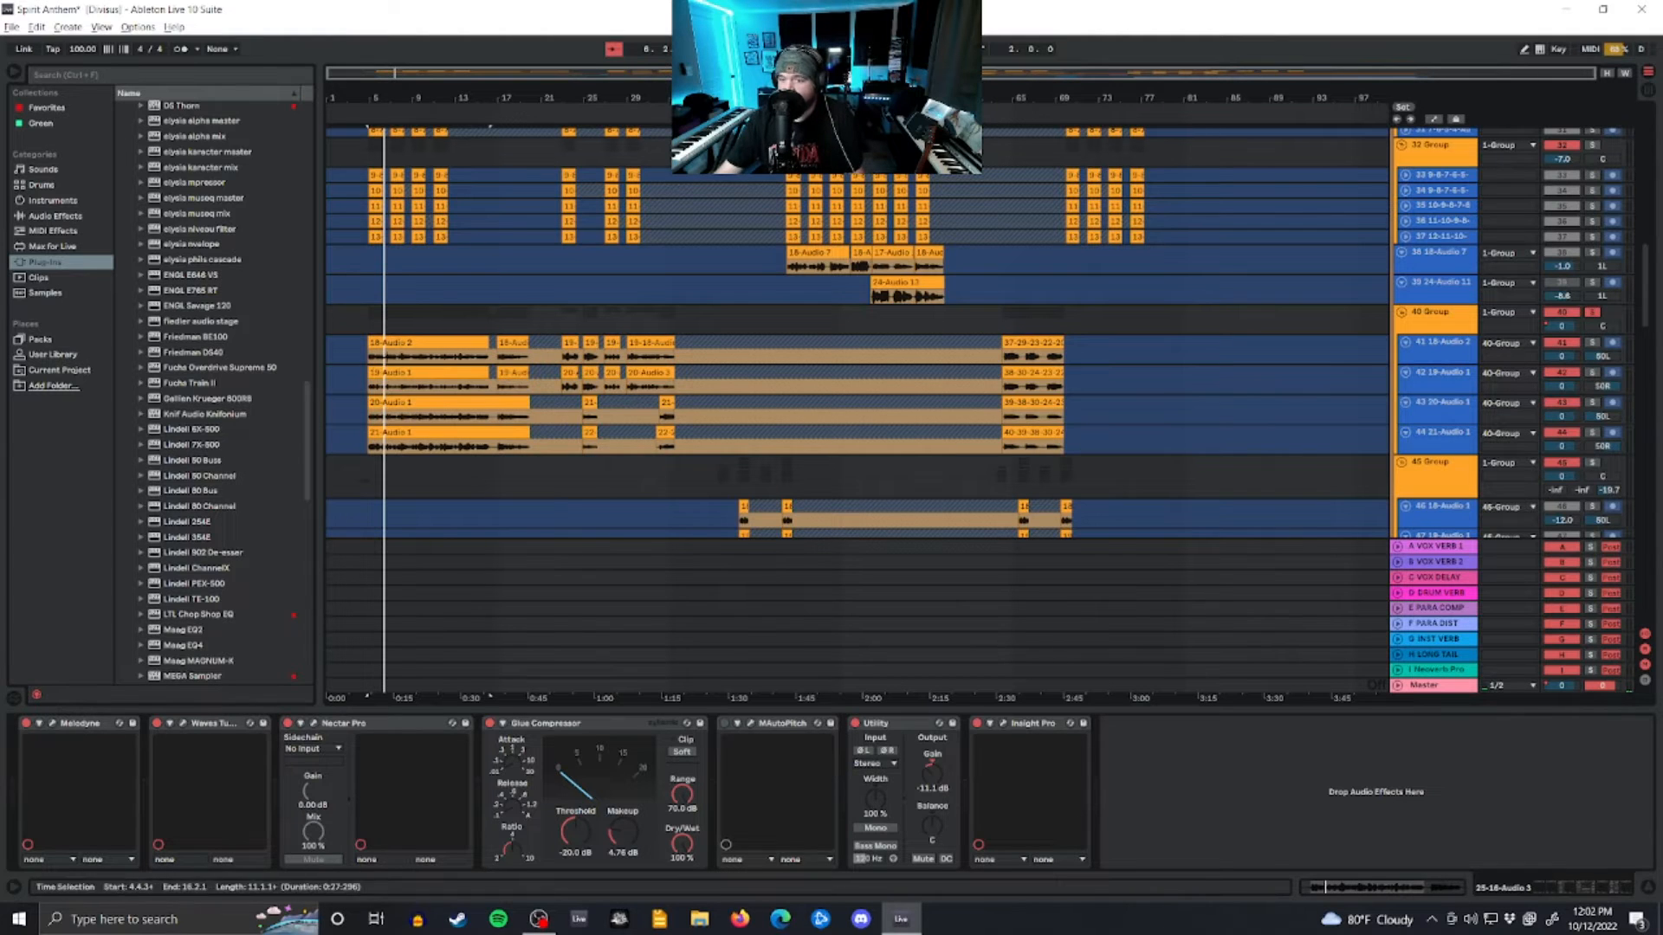
key("space")
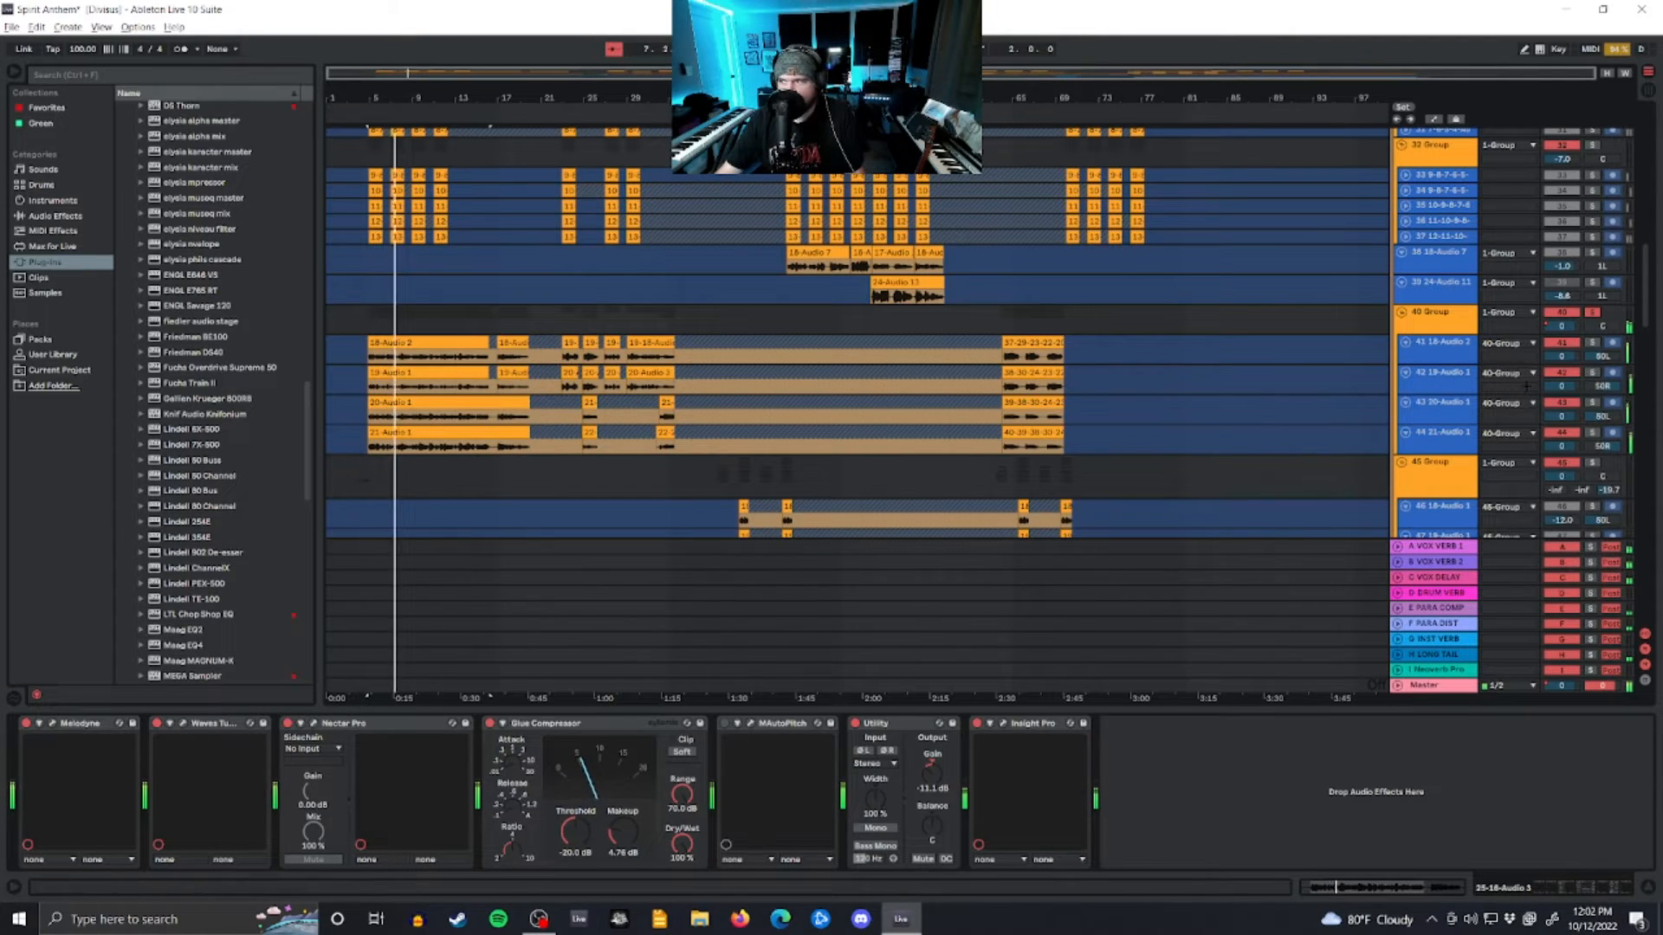
Step: Solo 26 Group and 32 Group, place the insert marker just before their first clips, and play them
scroll(858, 334, "up", 5)
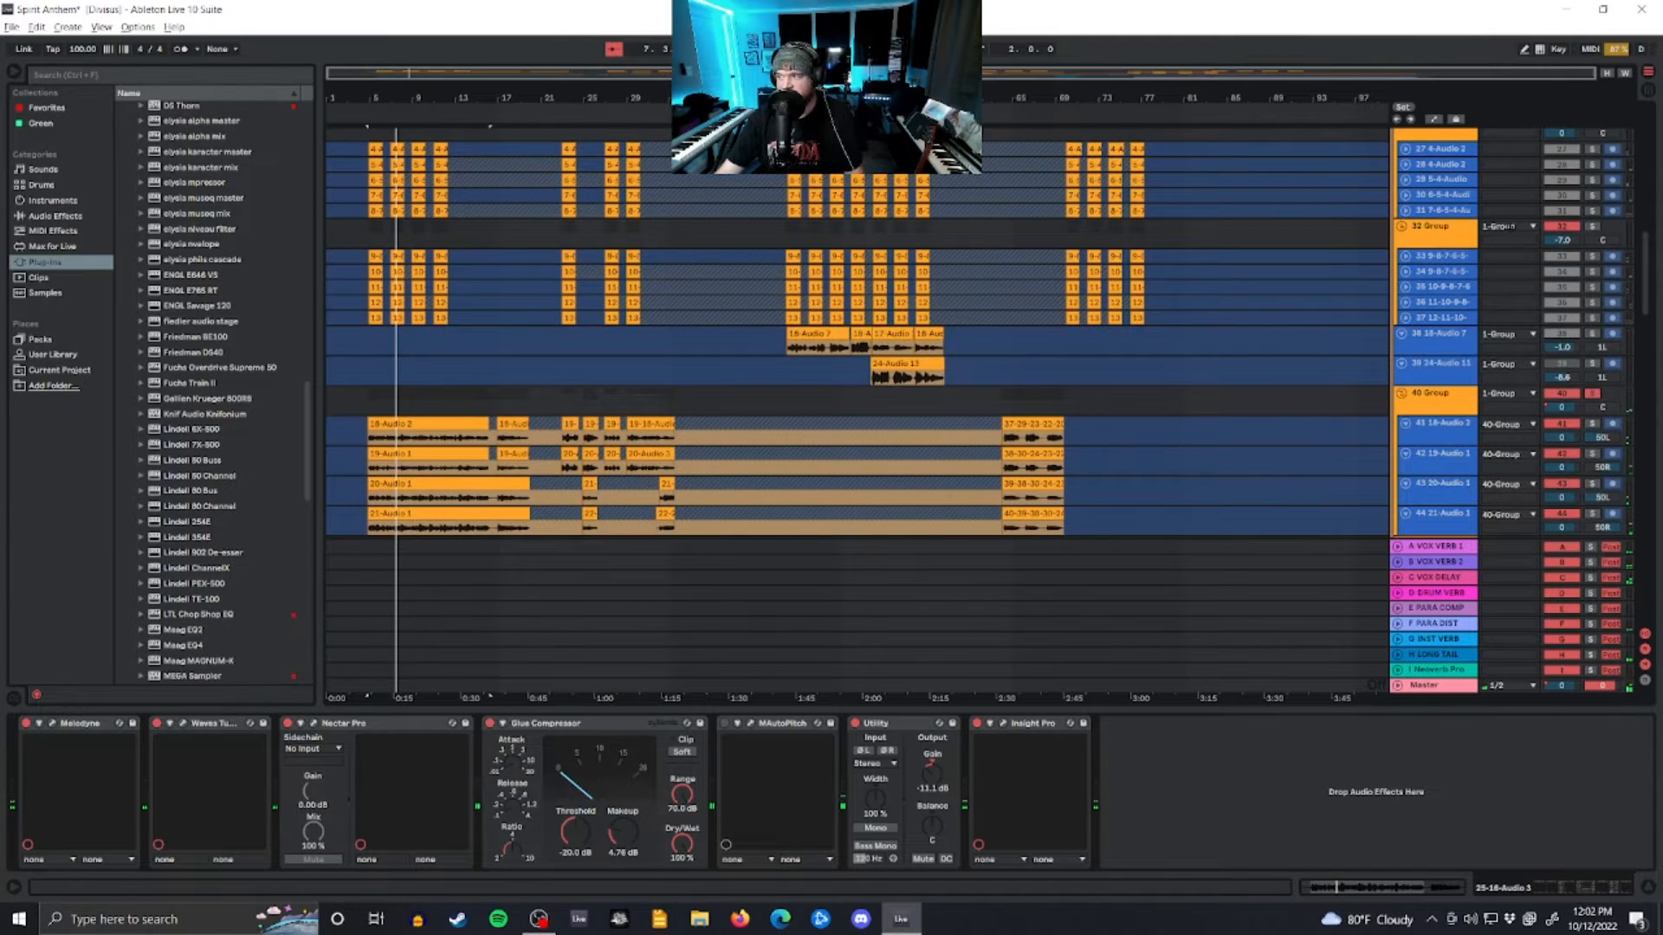
left_click(1592, 248)
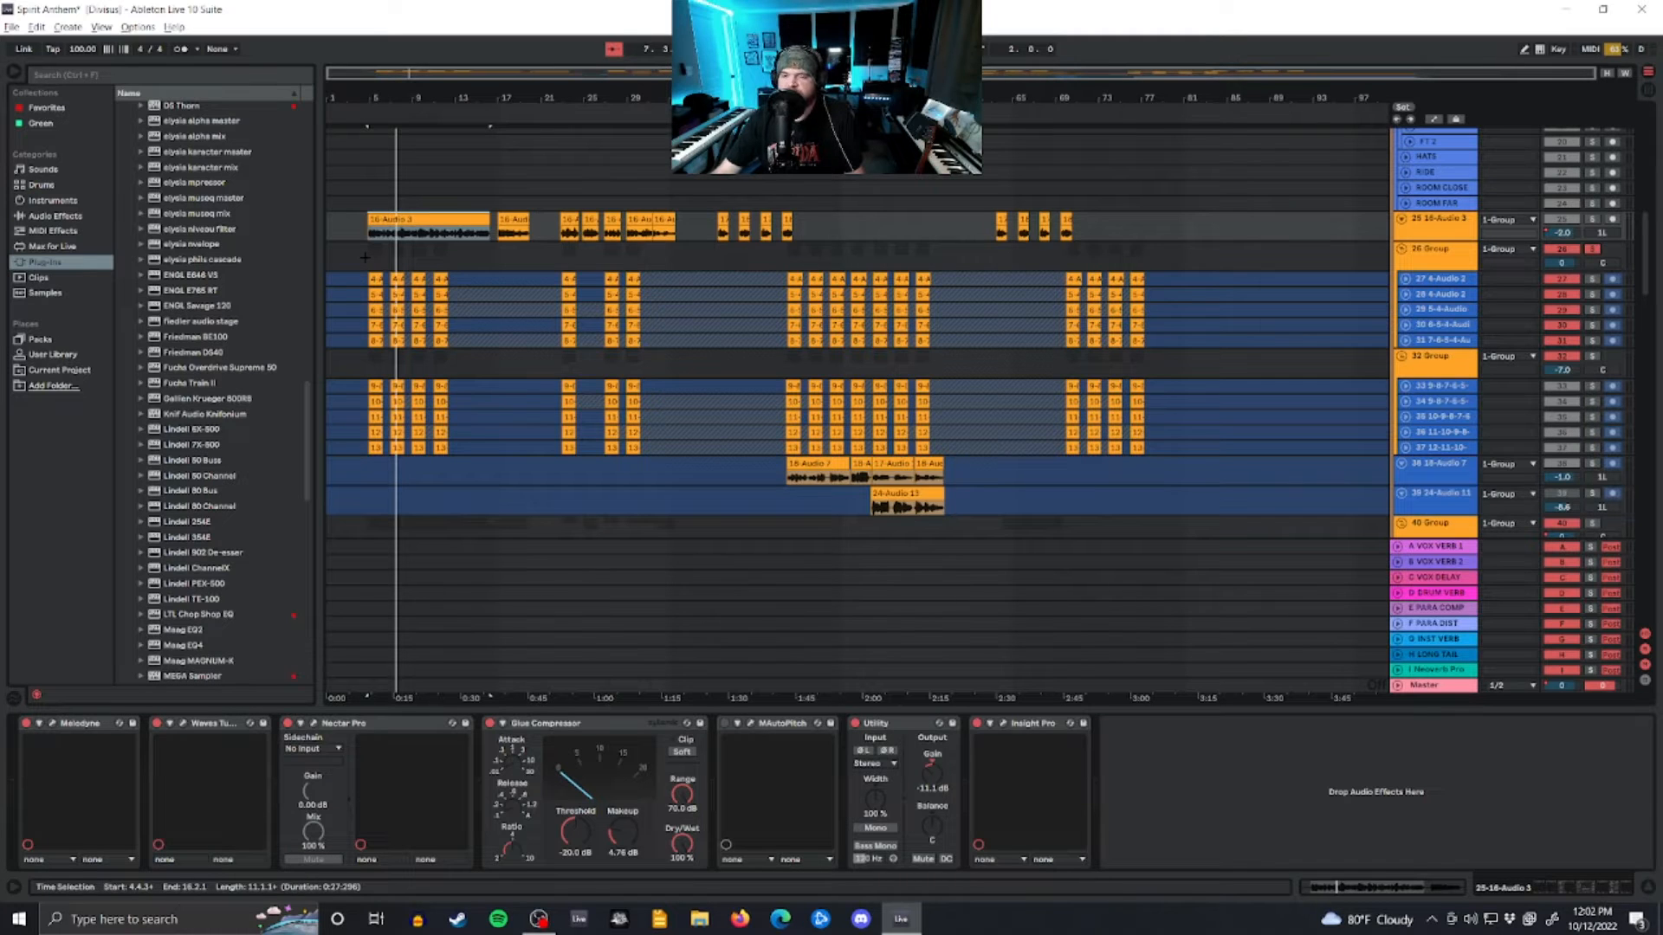
left_click(365, 257)
key("space")
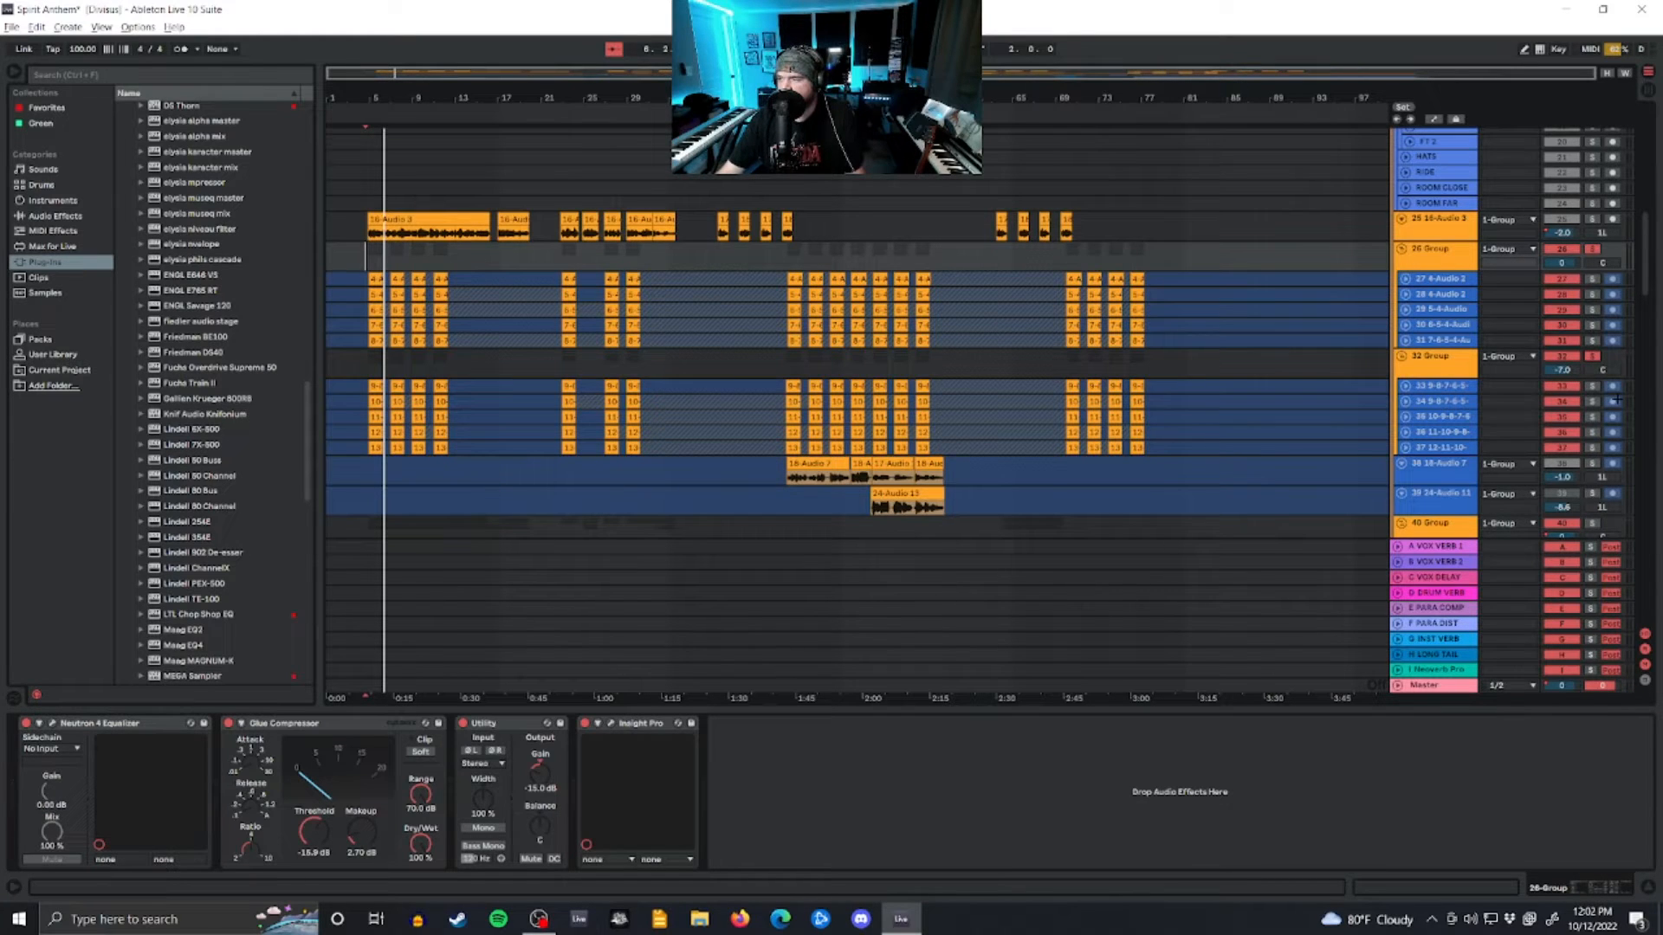
key("space")
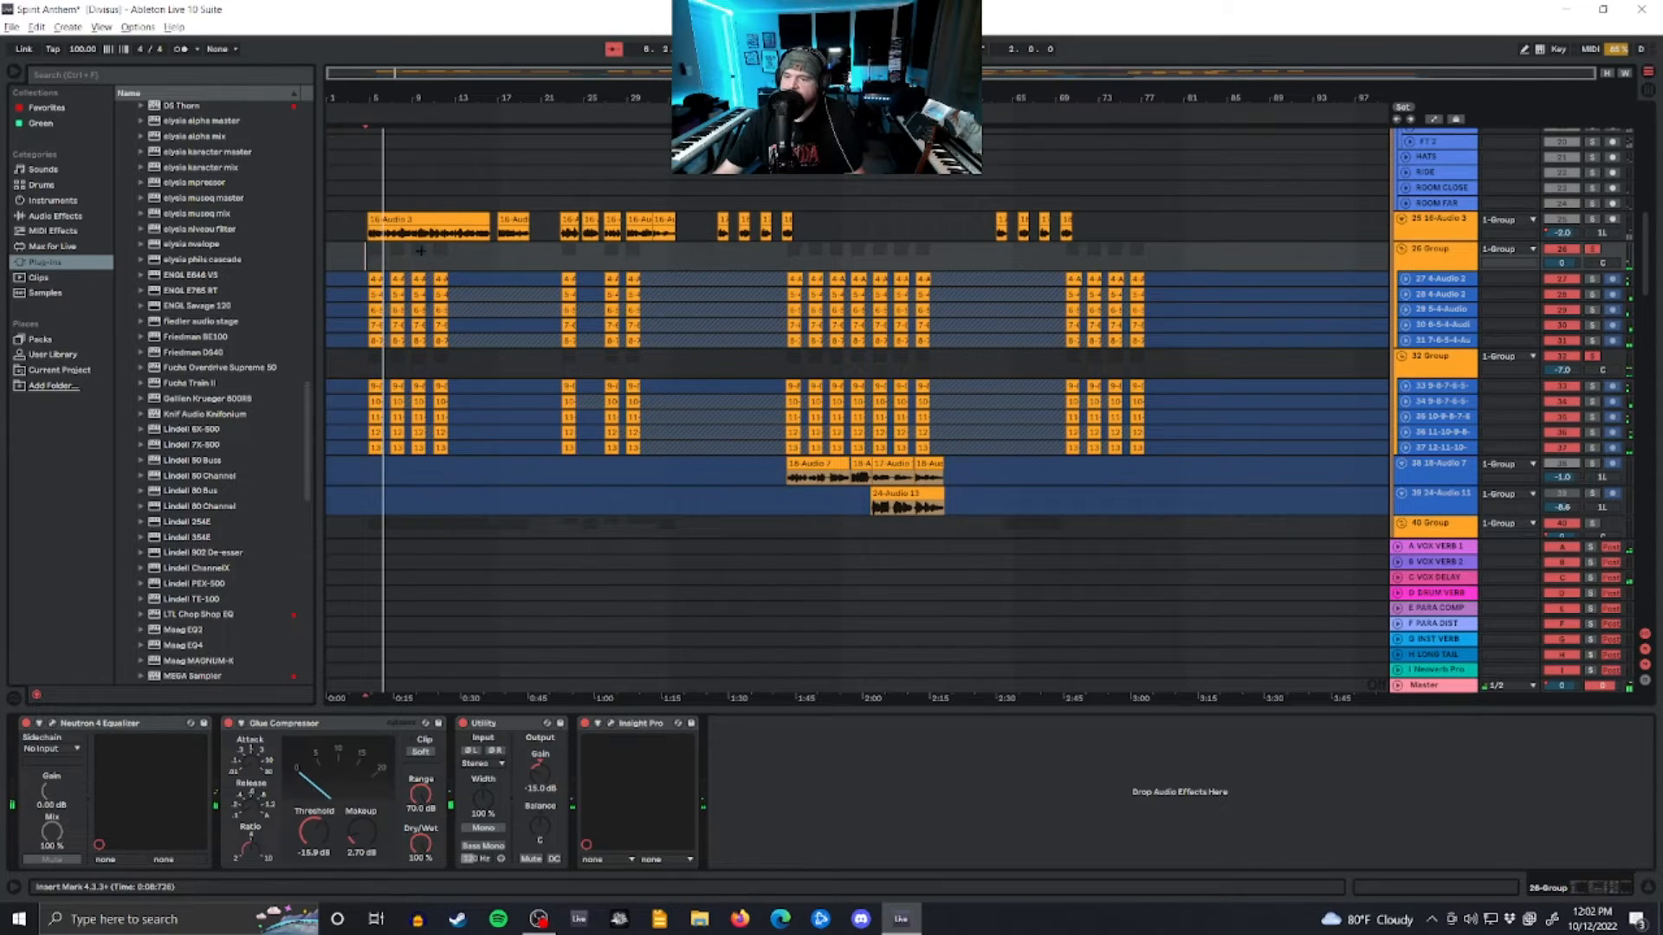
Step: Solo the Gift of Life track along with the other soloed tracks and start playback
scroll(424, 256, "down", 15)
scroll(435, 268, "down", 10)
left_click(1592, 218)
key("space")
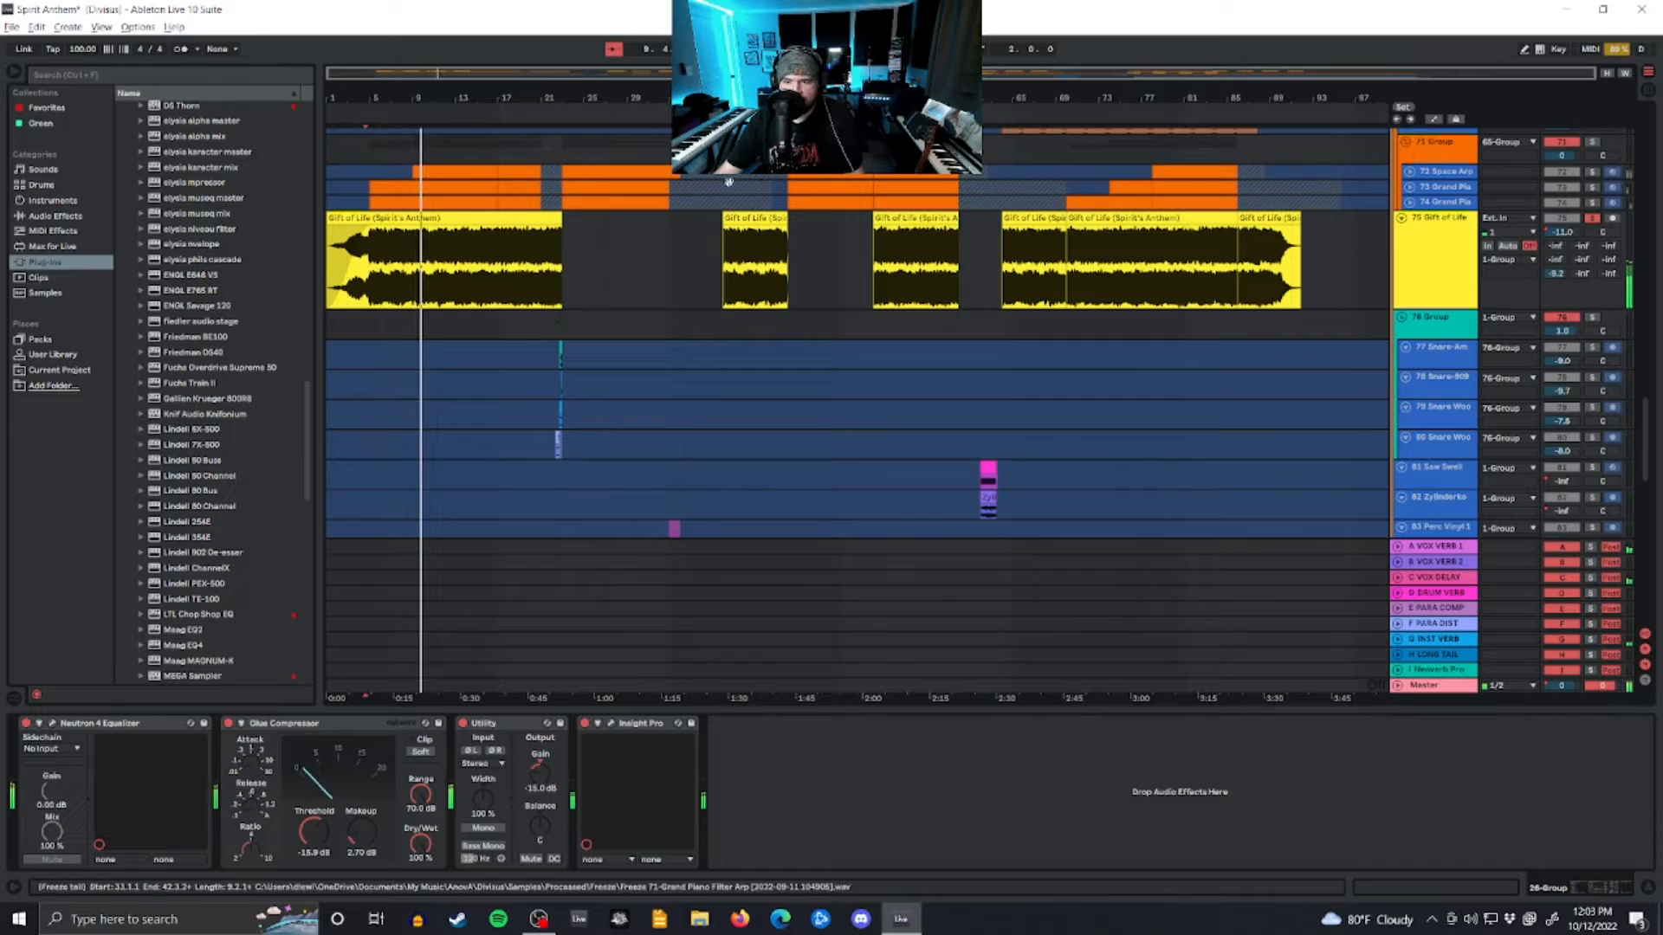
Step: Play the soloed tracks from just before the first clips, reviewing track 25 through 40 Group and the top of 45 Group during playback
key("space")
scroll(726, 185, "up", 10)
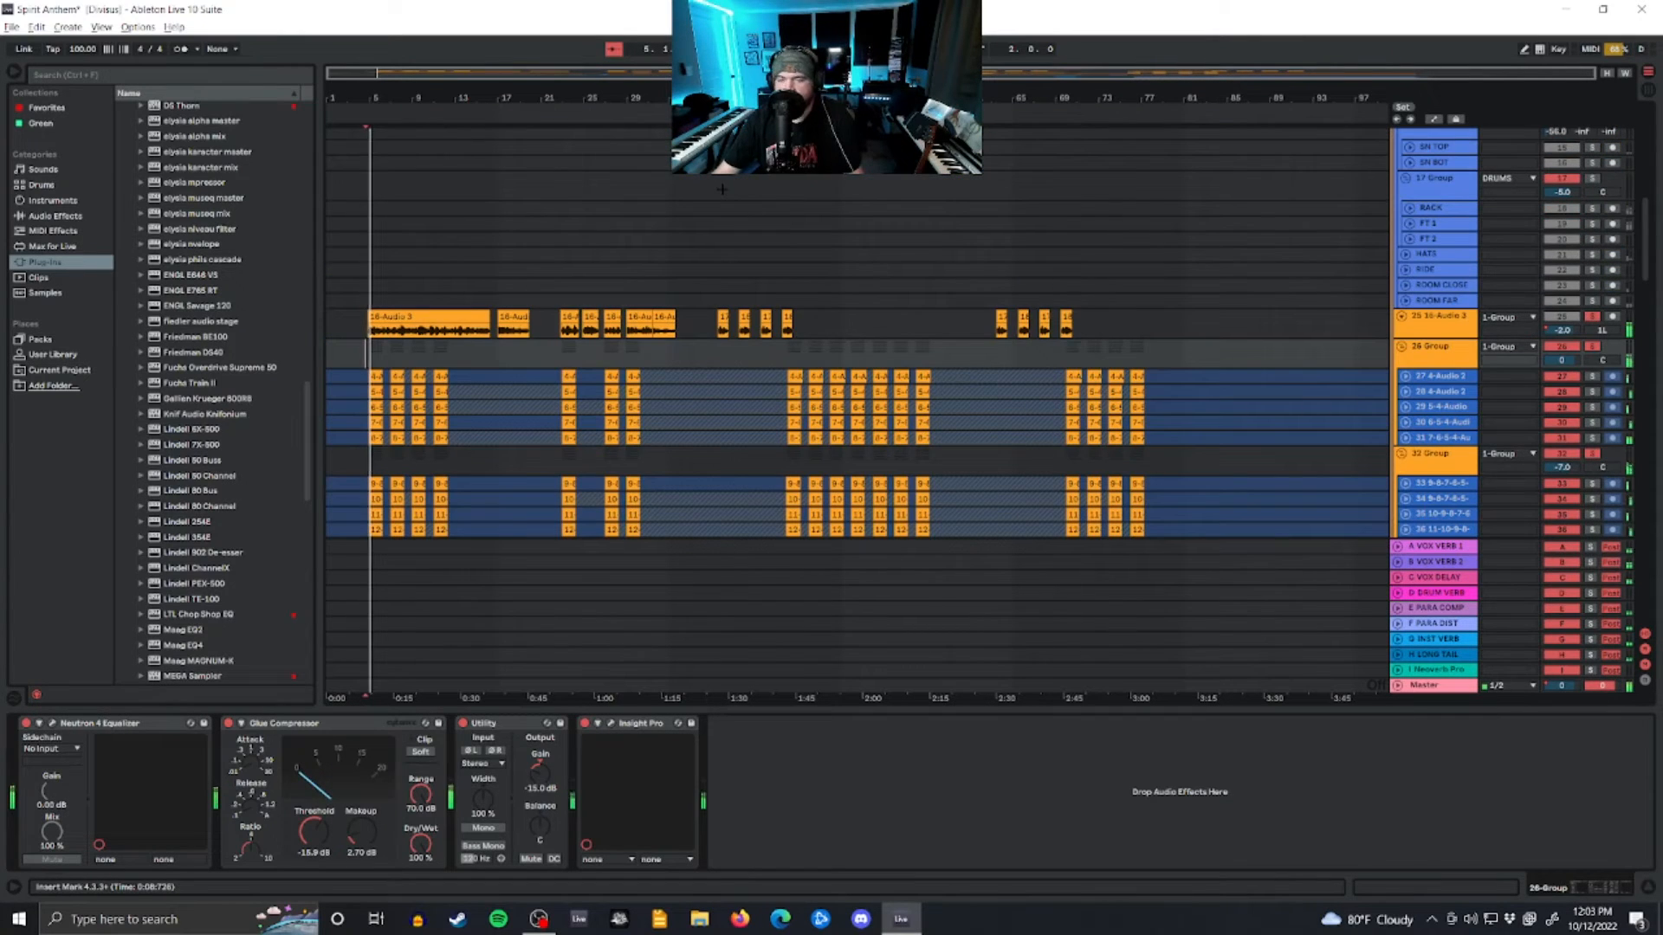
scroll(632, 180, "down", 2)
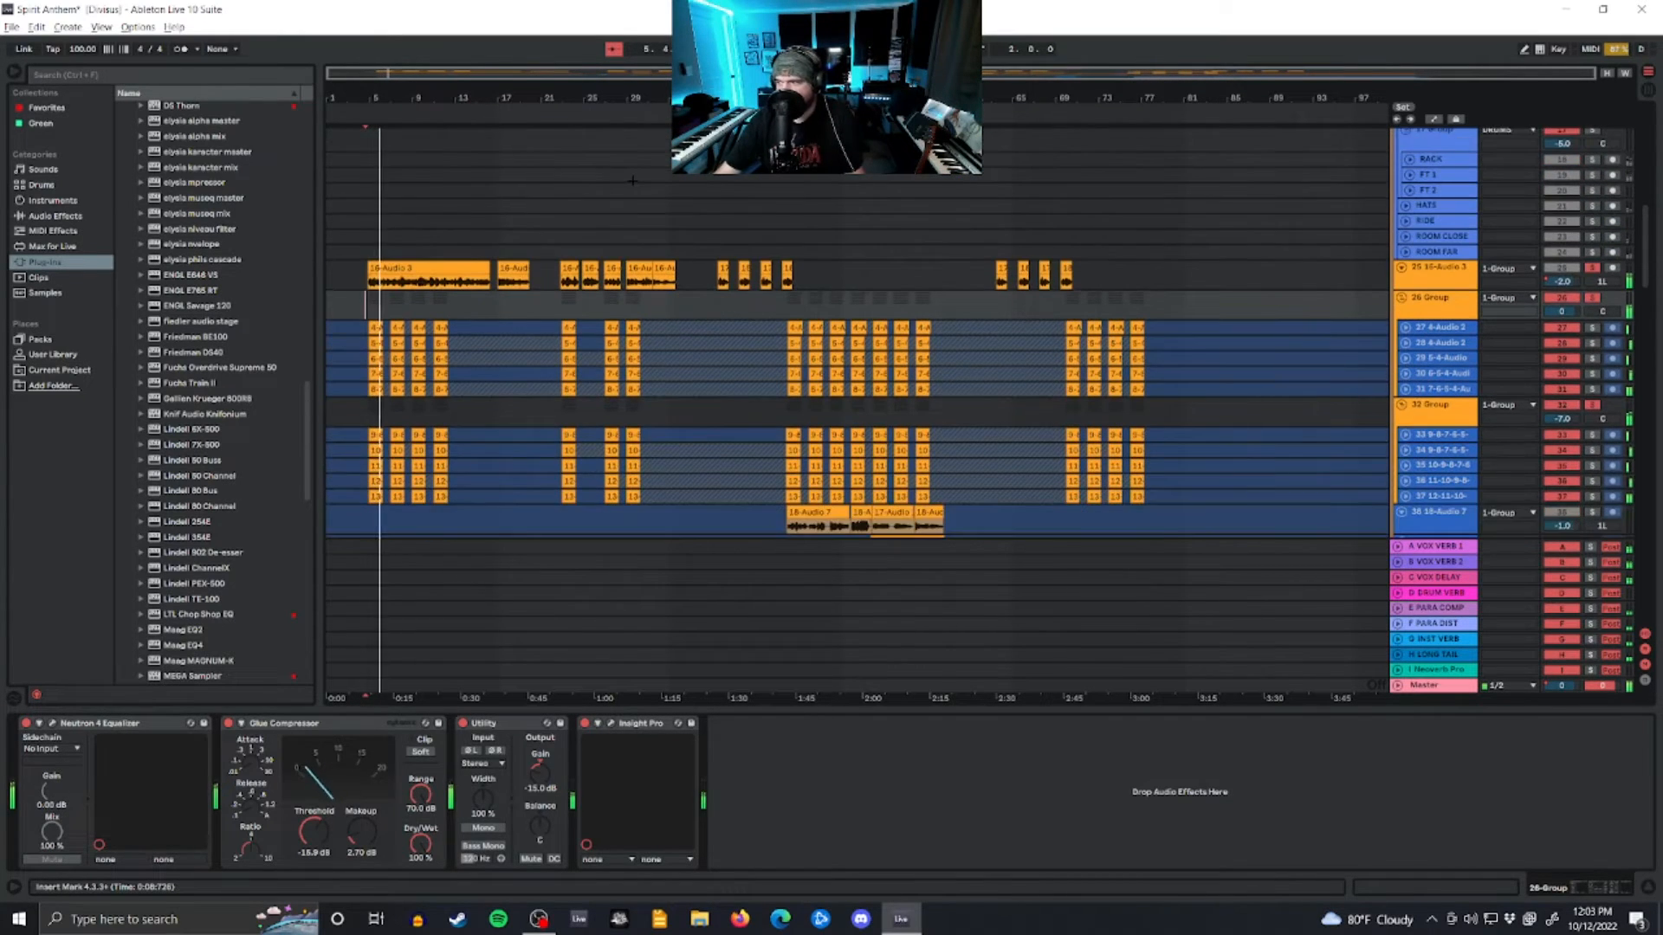
scroll(632, 180, "down", 4)
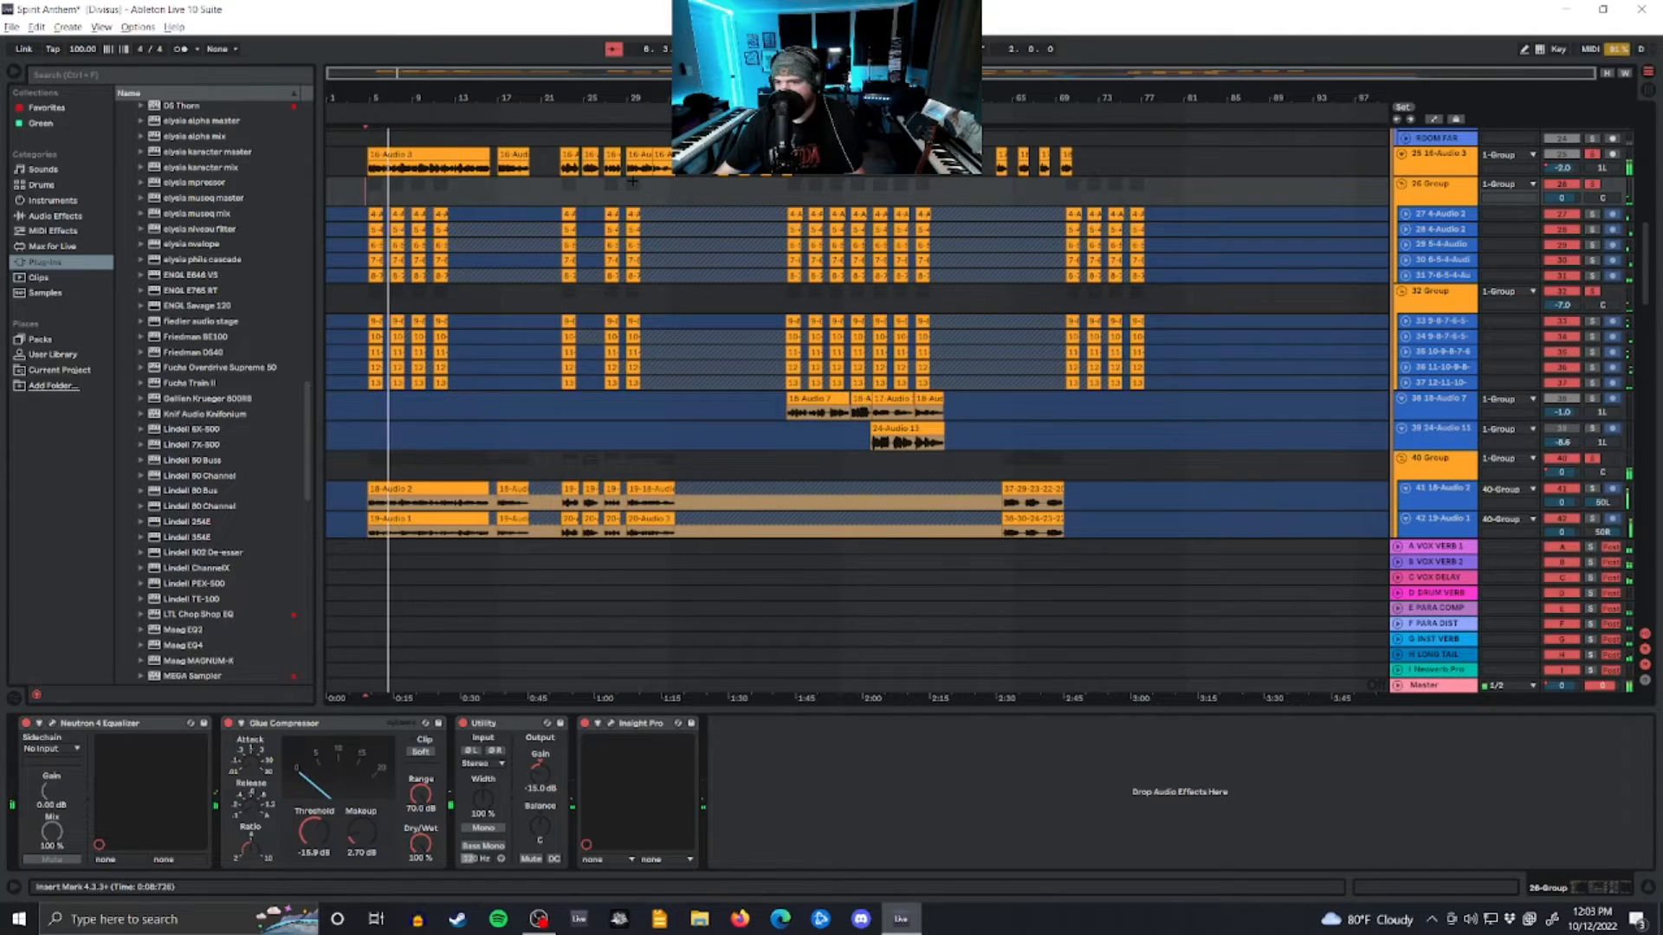
scroll(633, 181, "down", 2)
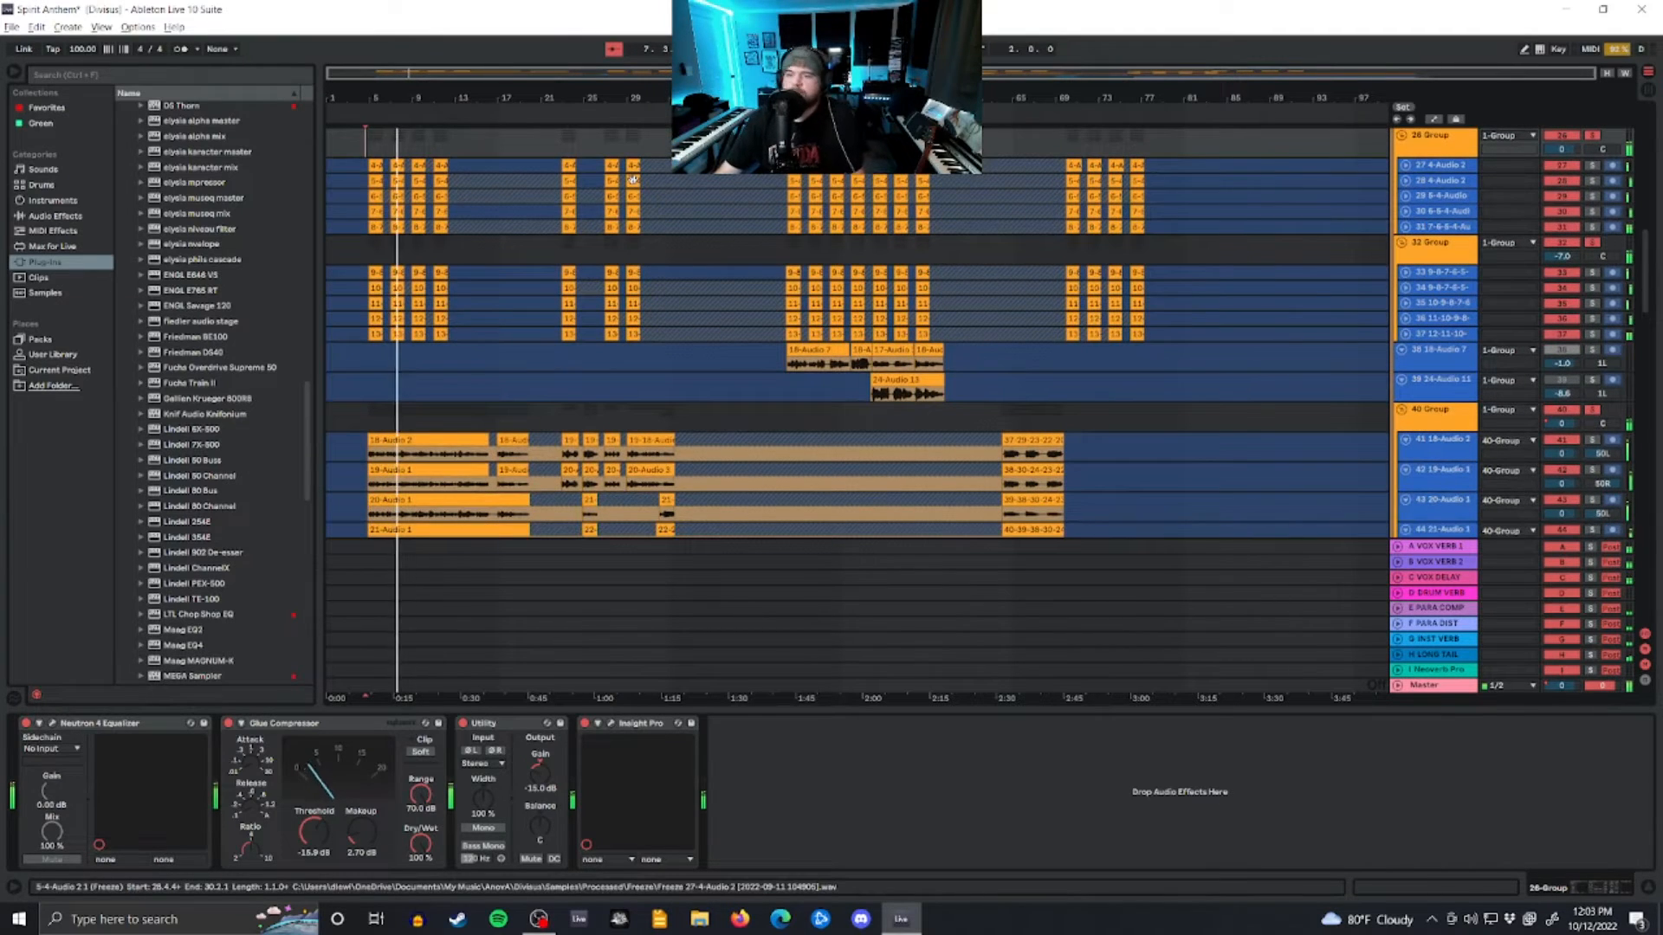
scroll(632, 180, "down", 2)
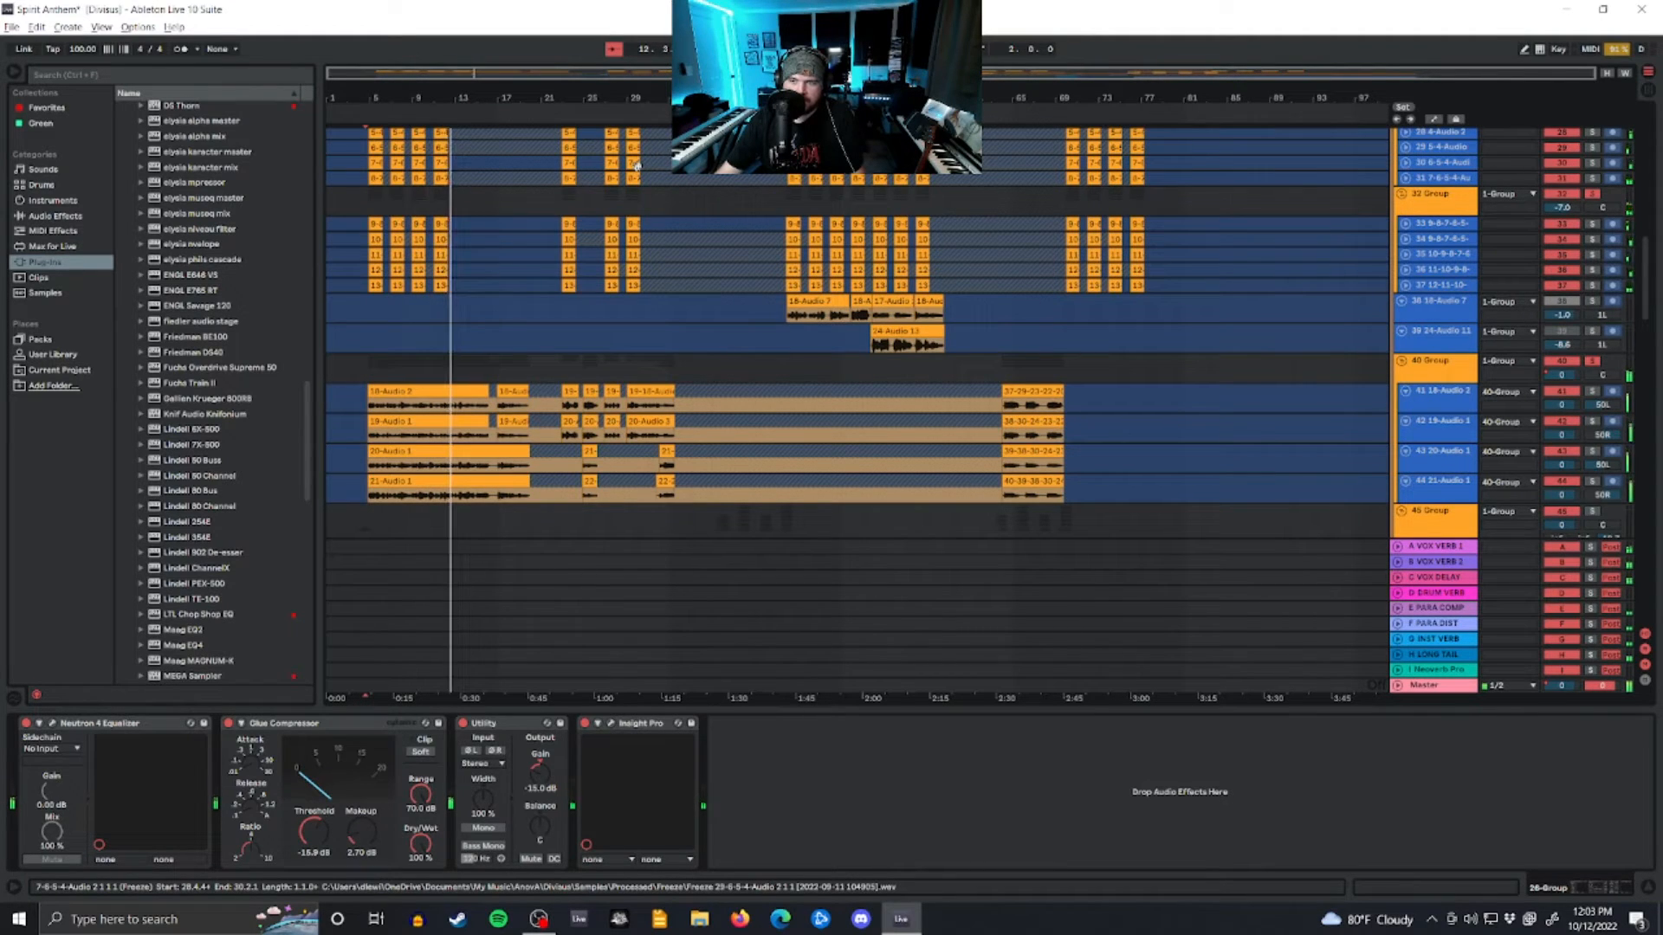
scroll(636, 167, "up", 3)
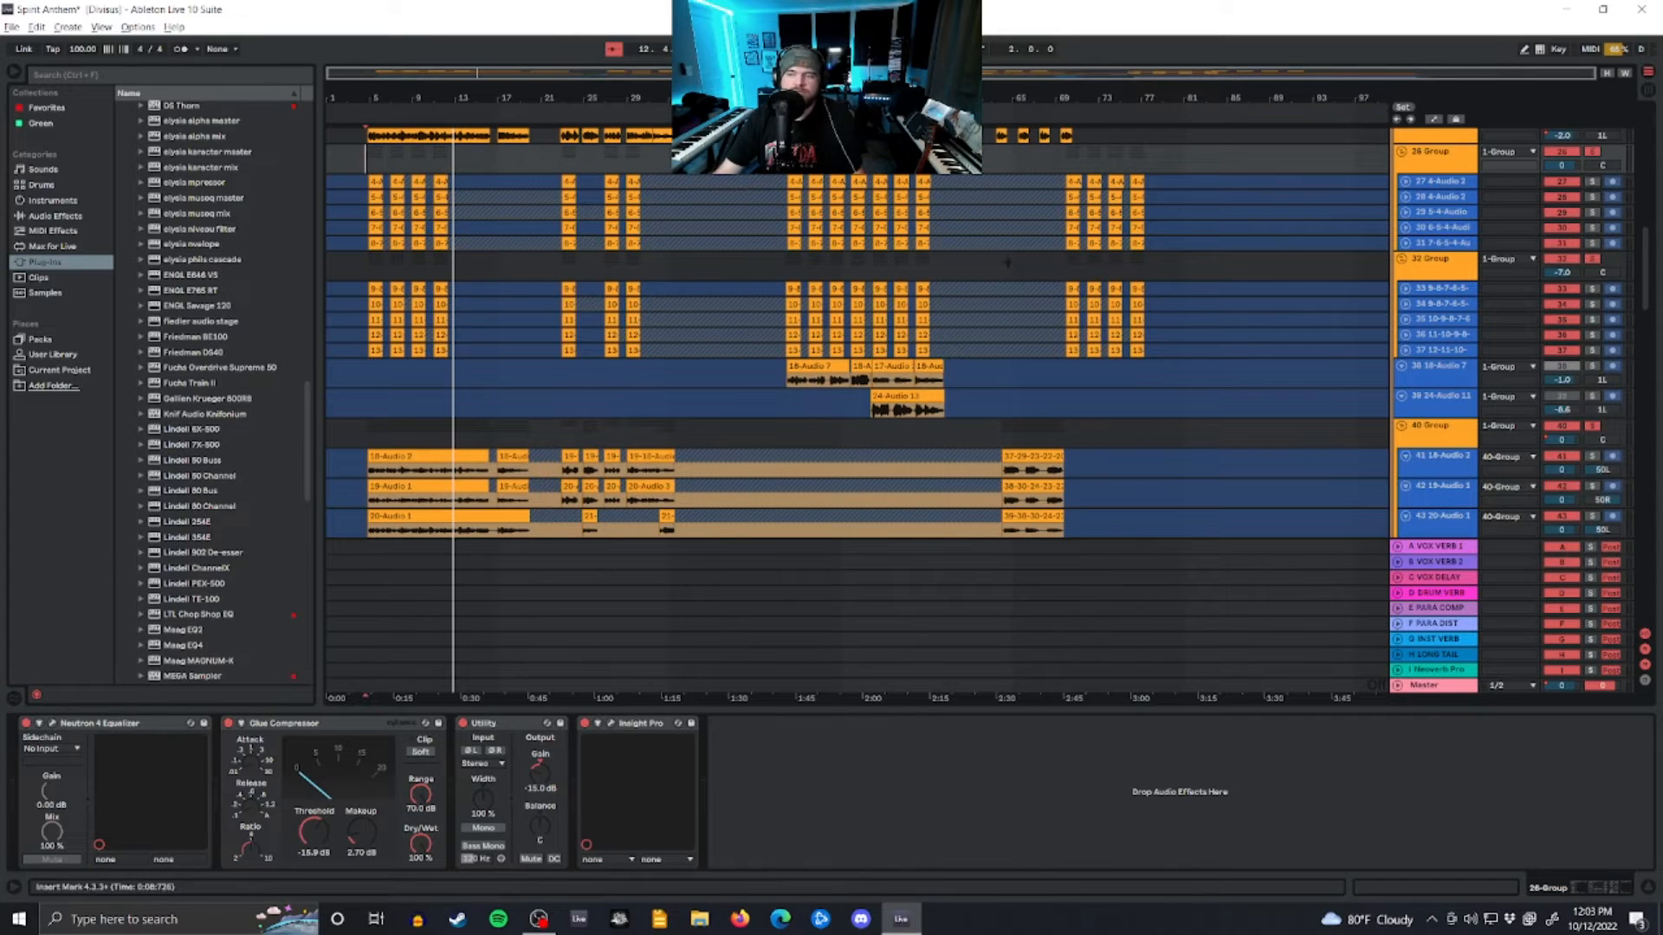
Step: Place the insert marker just before the first clip on track 25 16-Audio 3 and play the soloed tracks from there
left_click(356, 163)
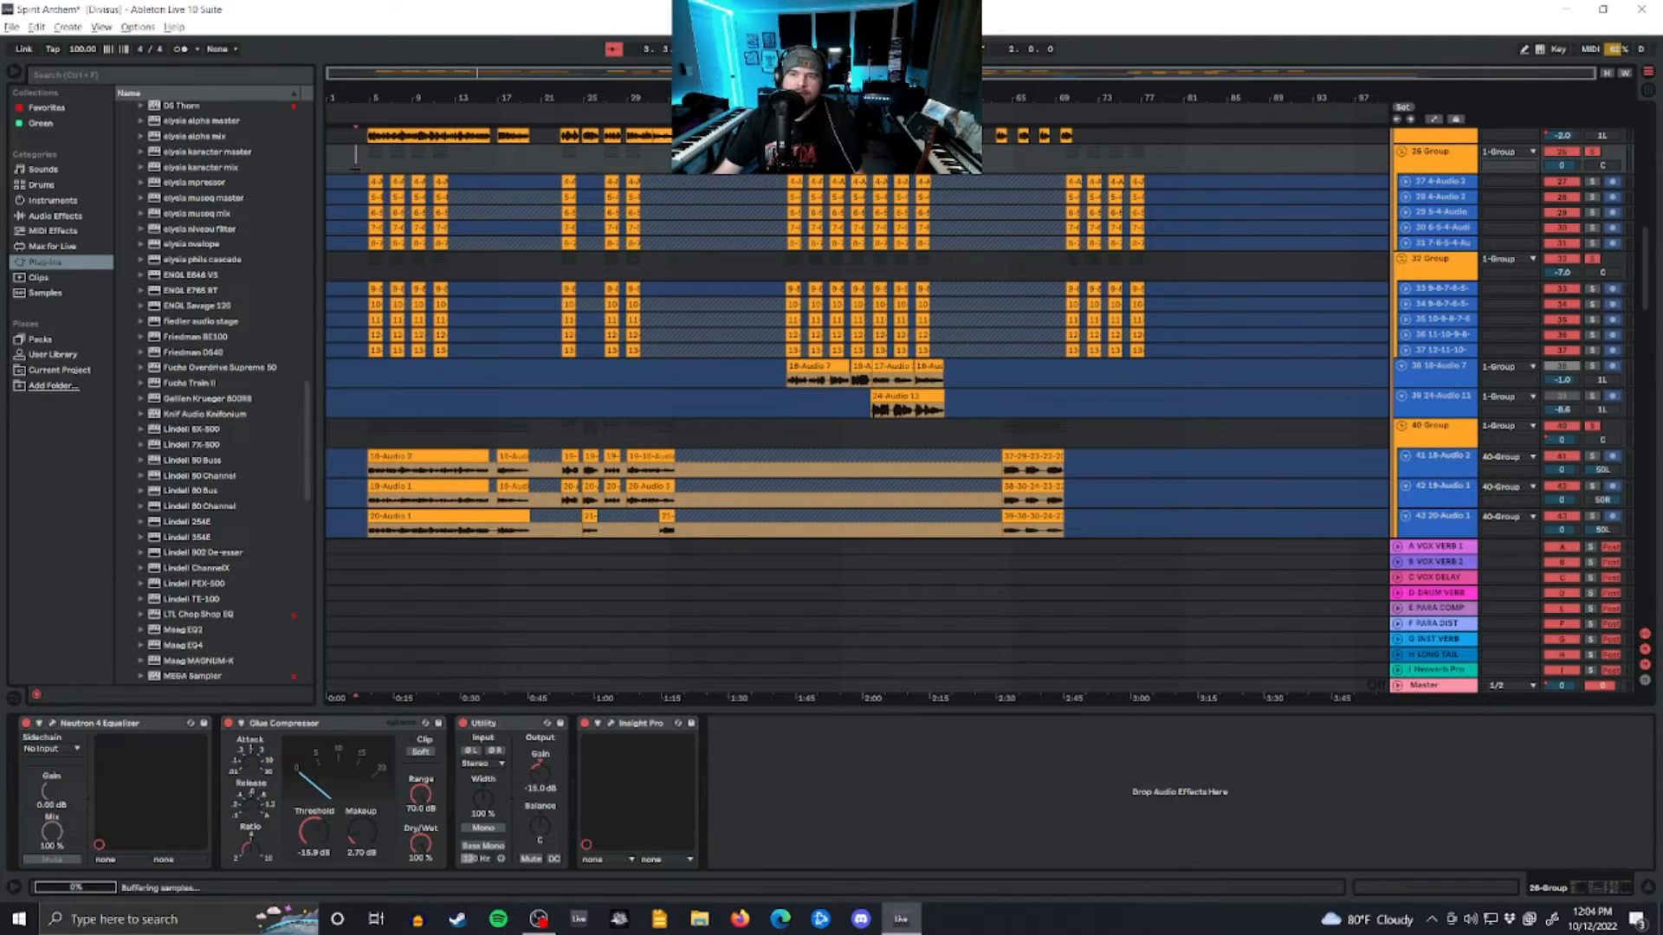
scroll(356, 164, "up", 3)
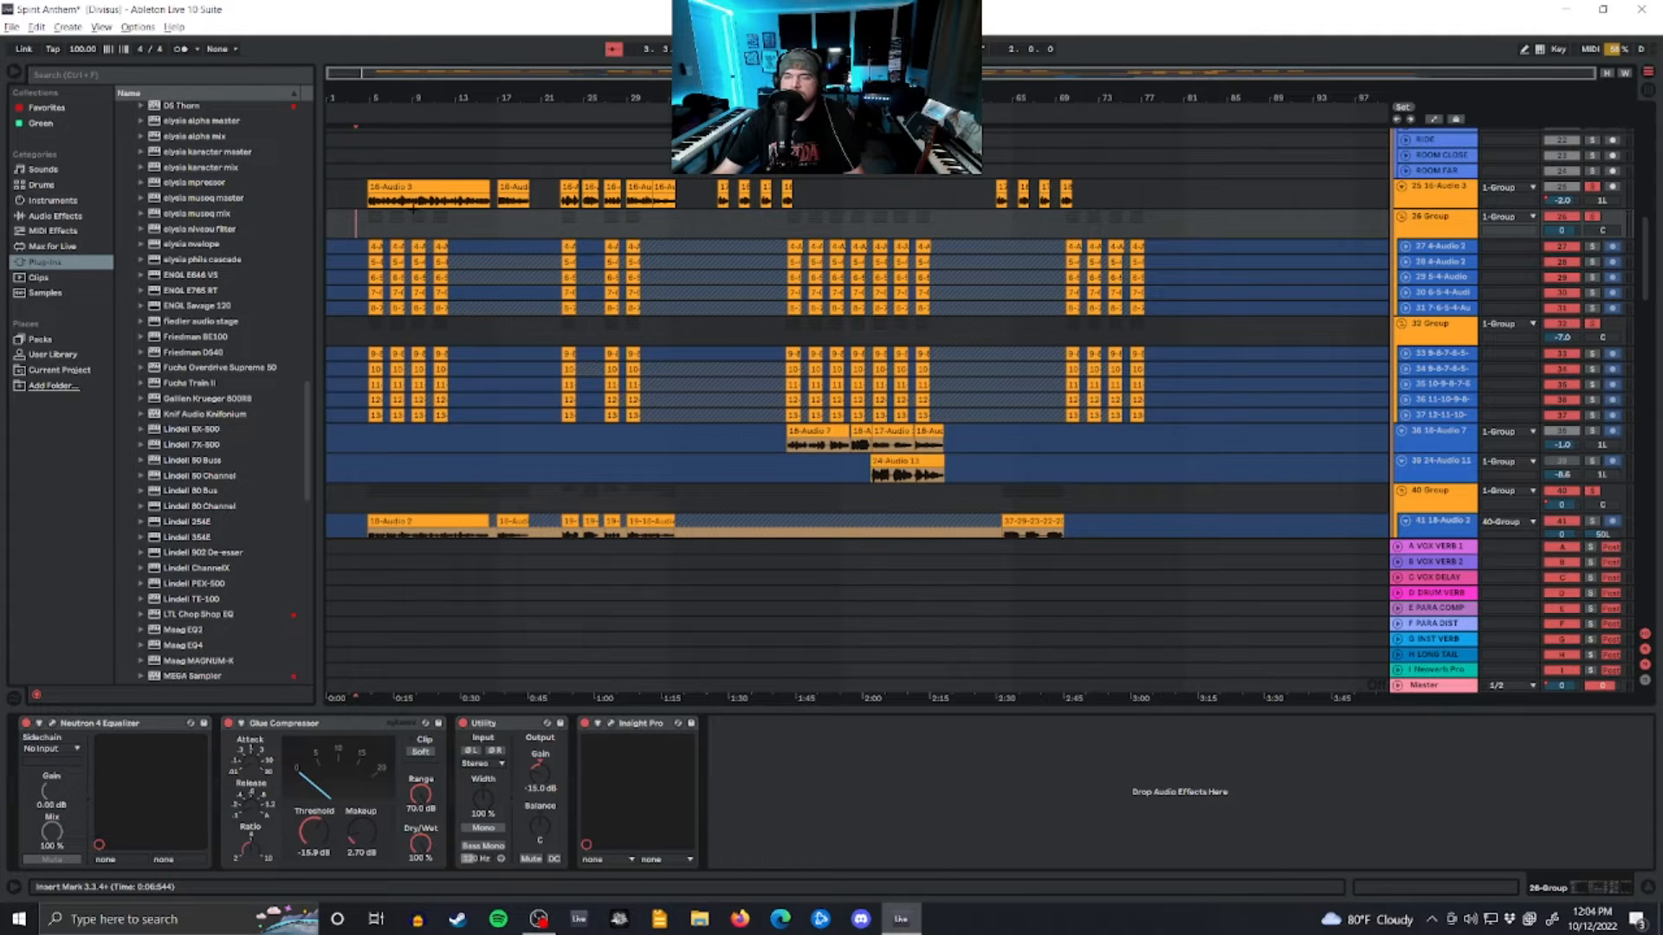
left_click(368, 199)
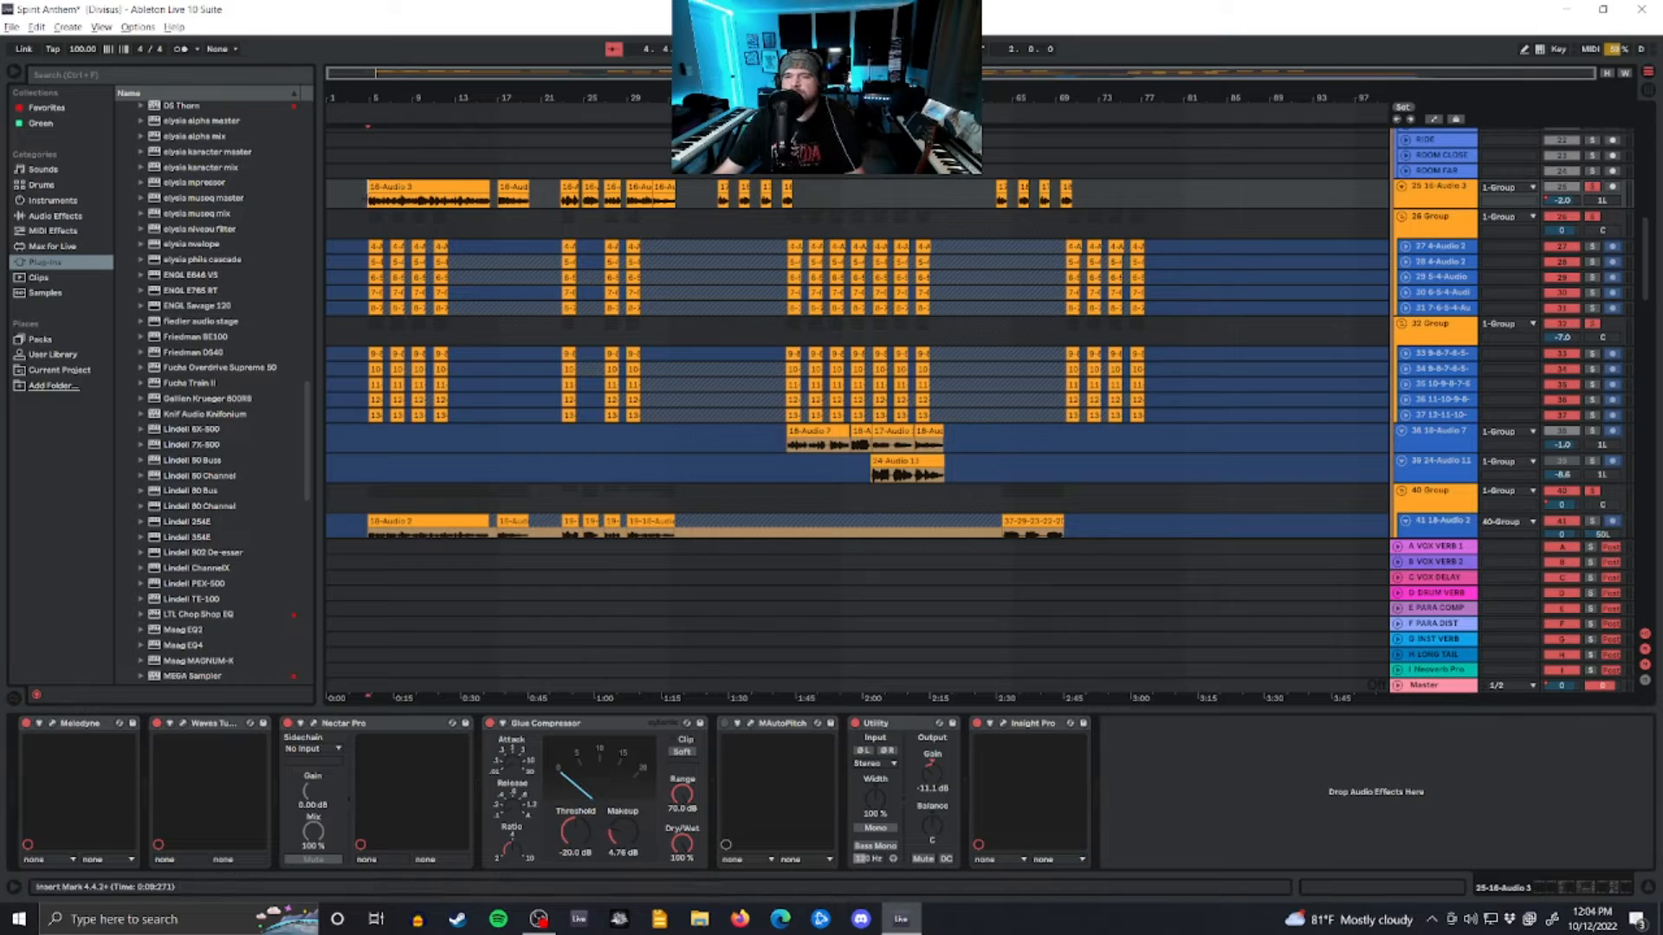
scroll(366, 195, "up", 3)
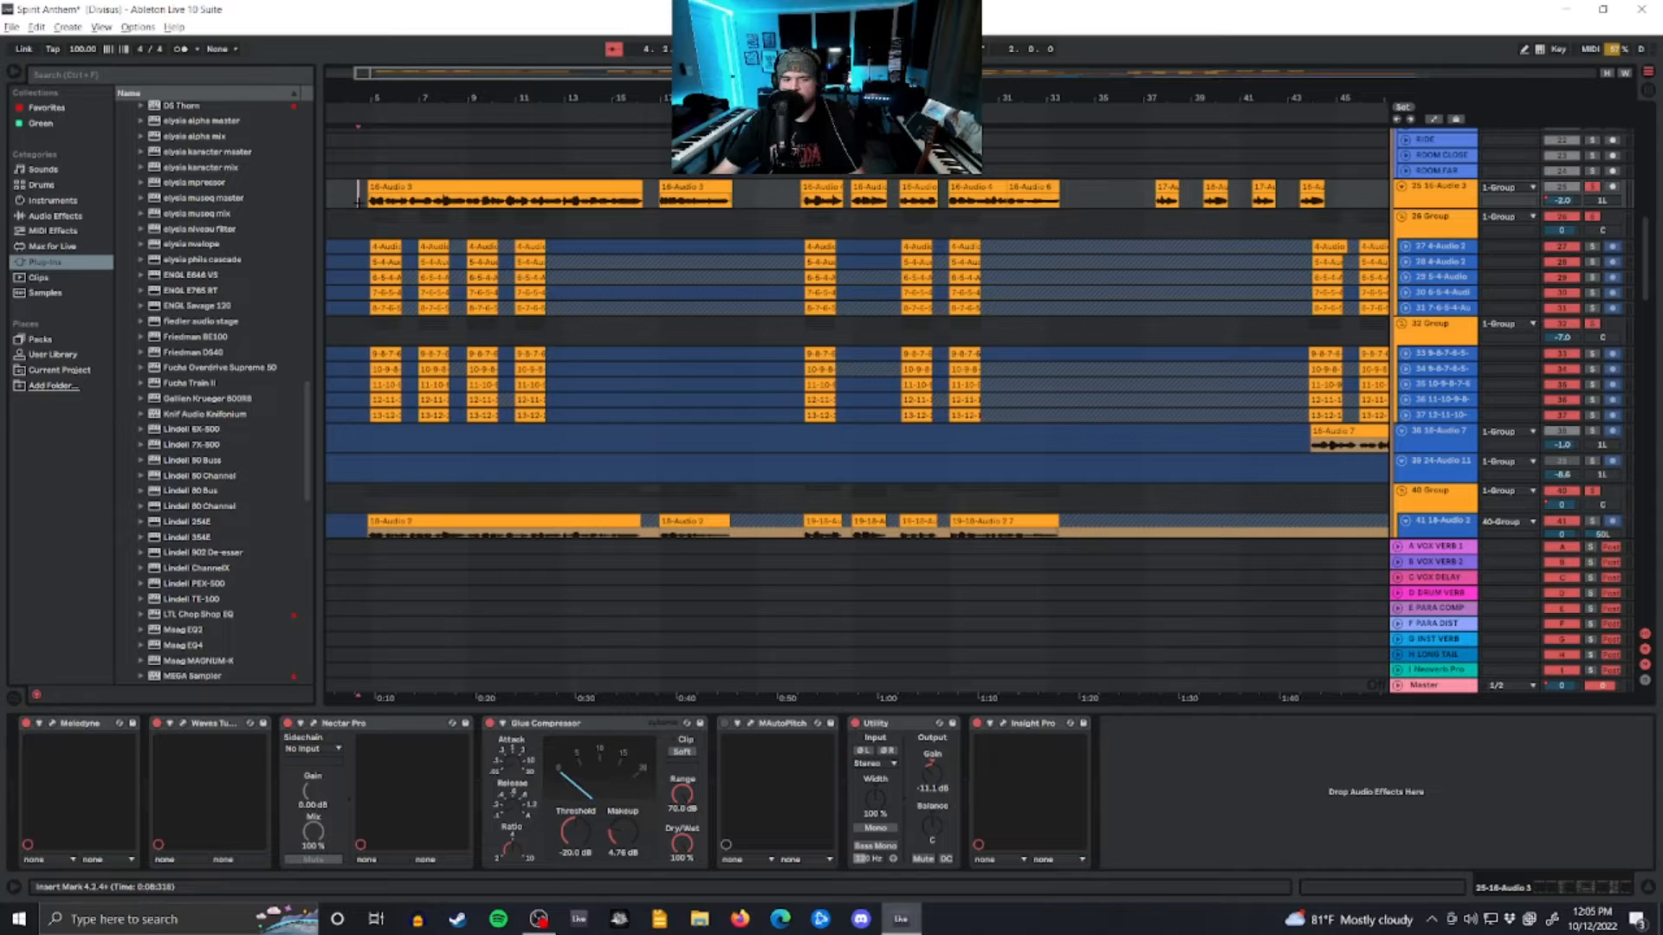
scroll(359, 201, "down", 3)
scroll(359, 200, "down", 1)
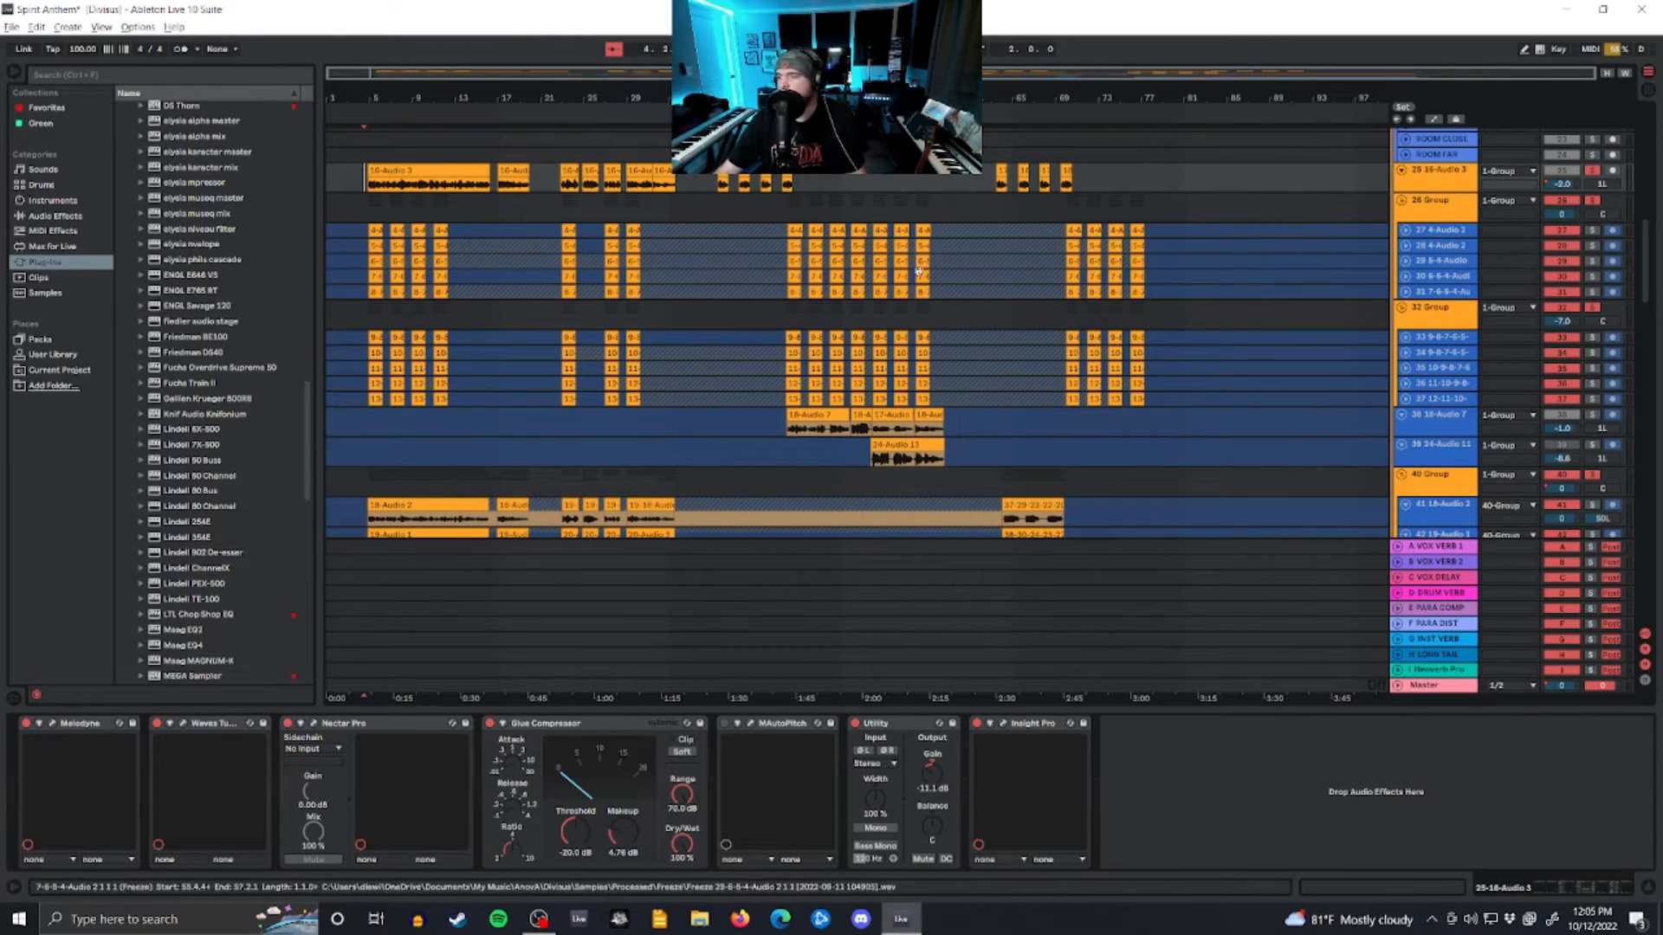
key("space")
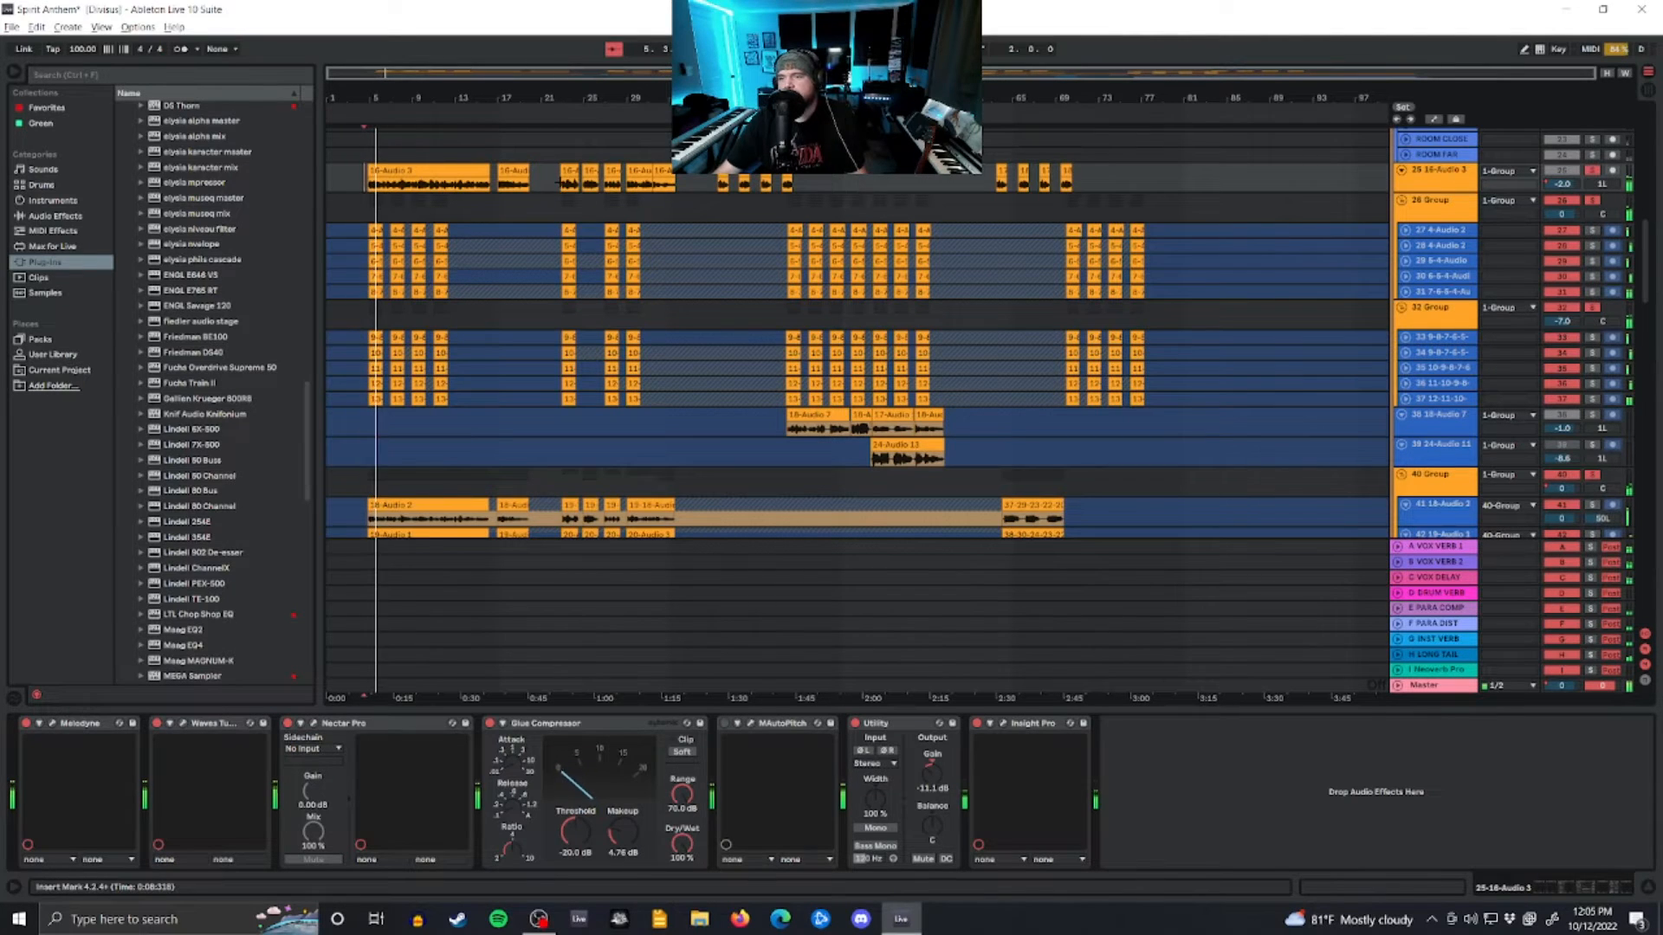
Step: Play from just before the third clip on track 25, around bar 22, and review the lower groups down to the Gift of Life track
key("space")
left_click(561, 182)
key("space")
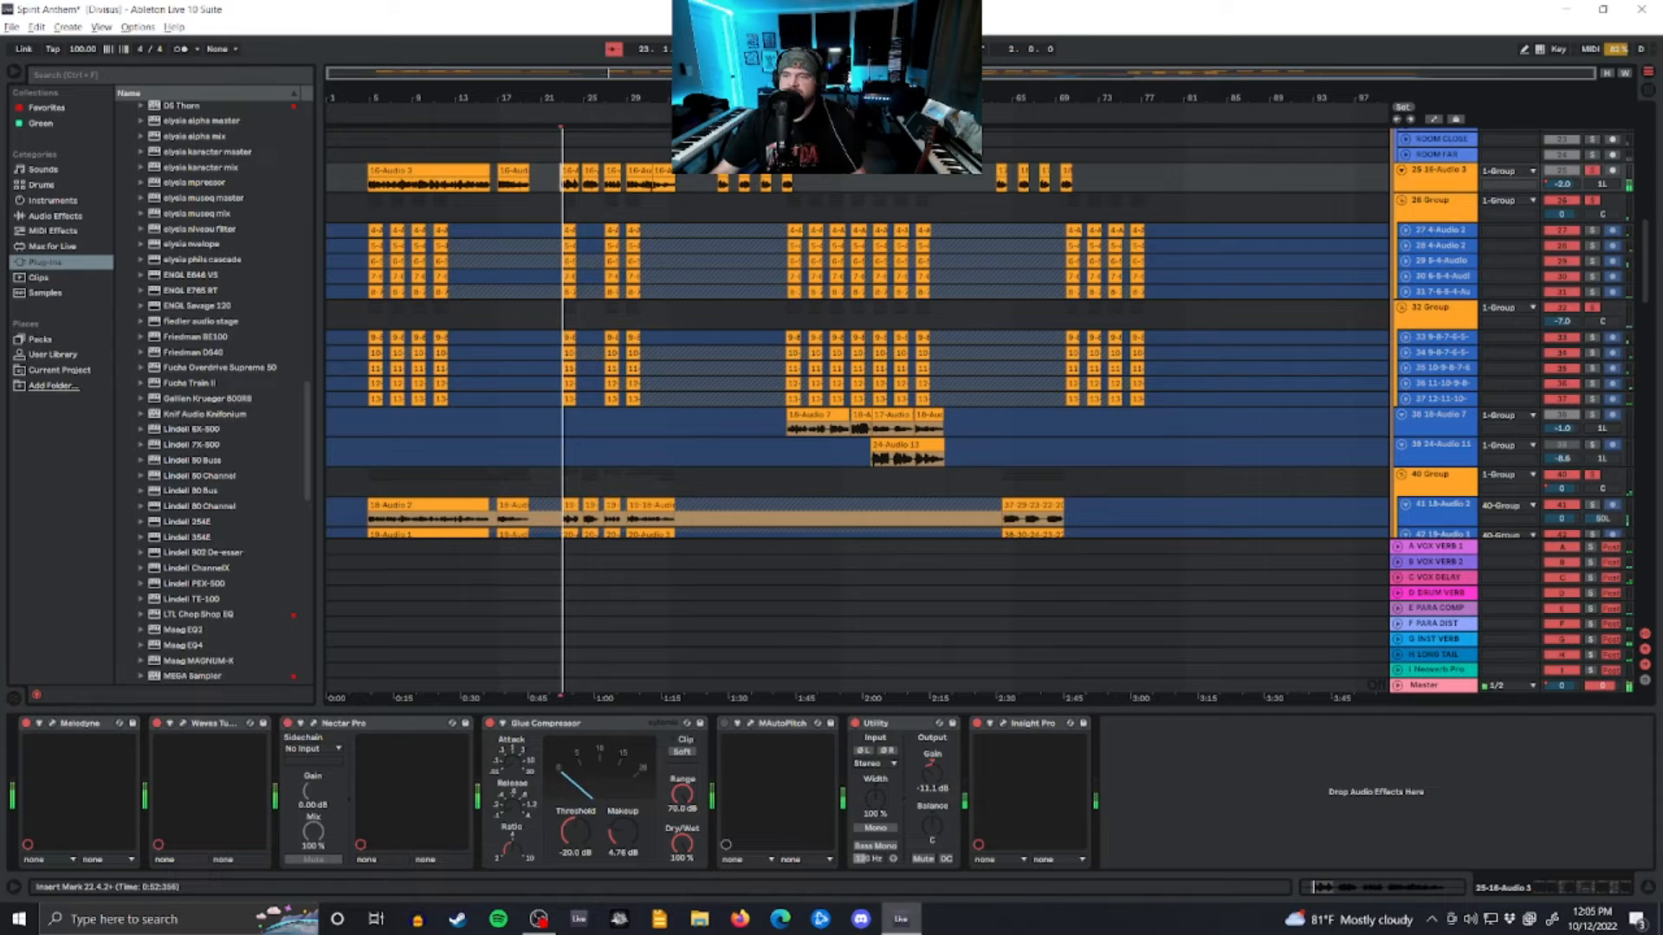
scroll(639, 261, "down", 5)
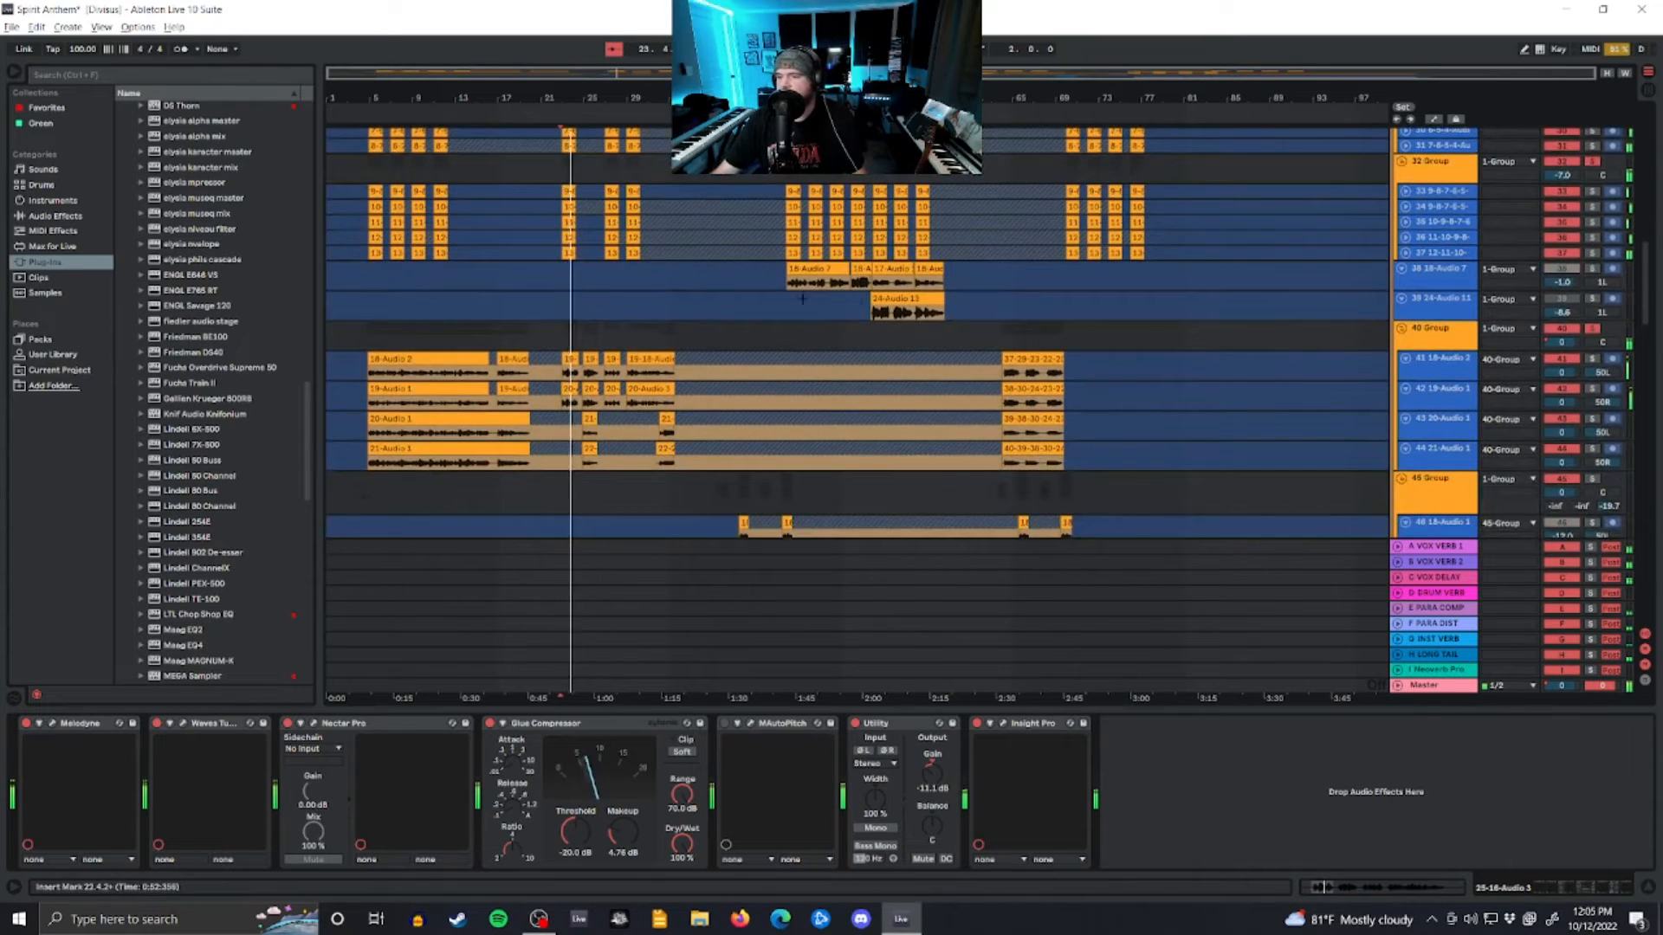
scroll(706, 298, "down", 3)
scroll(706, 298, "down", 1)
scroll(636, 350, "down", 3)
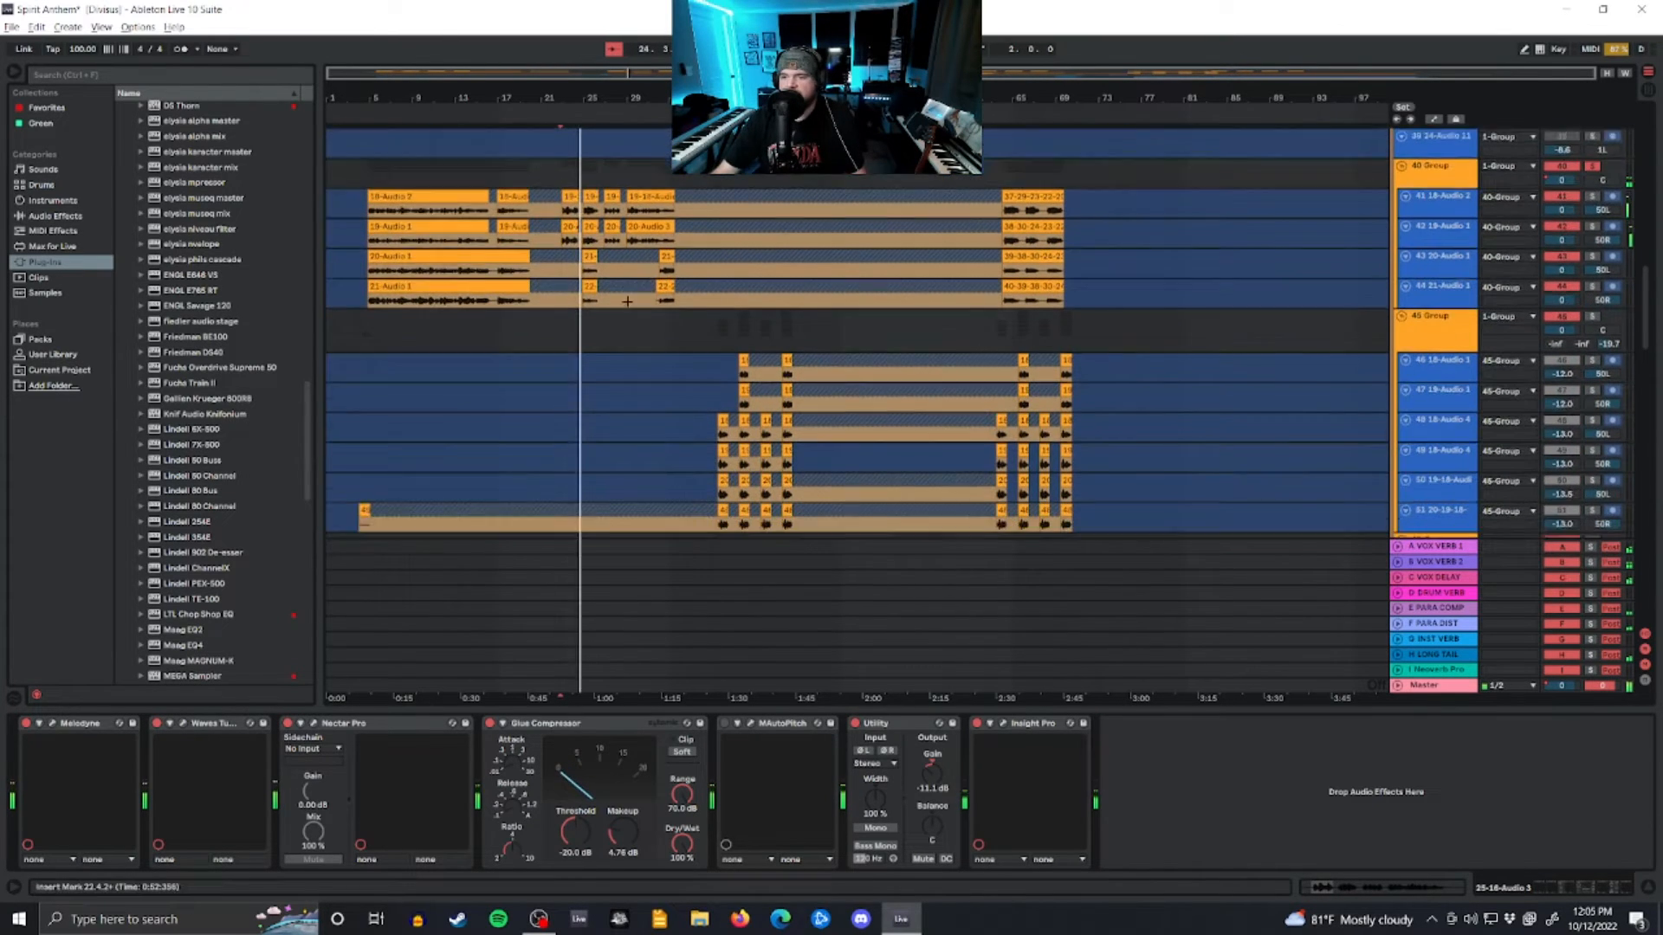
scroll(636, 350, "down", 10)
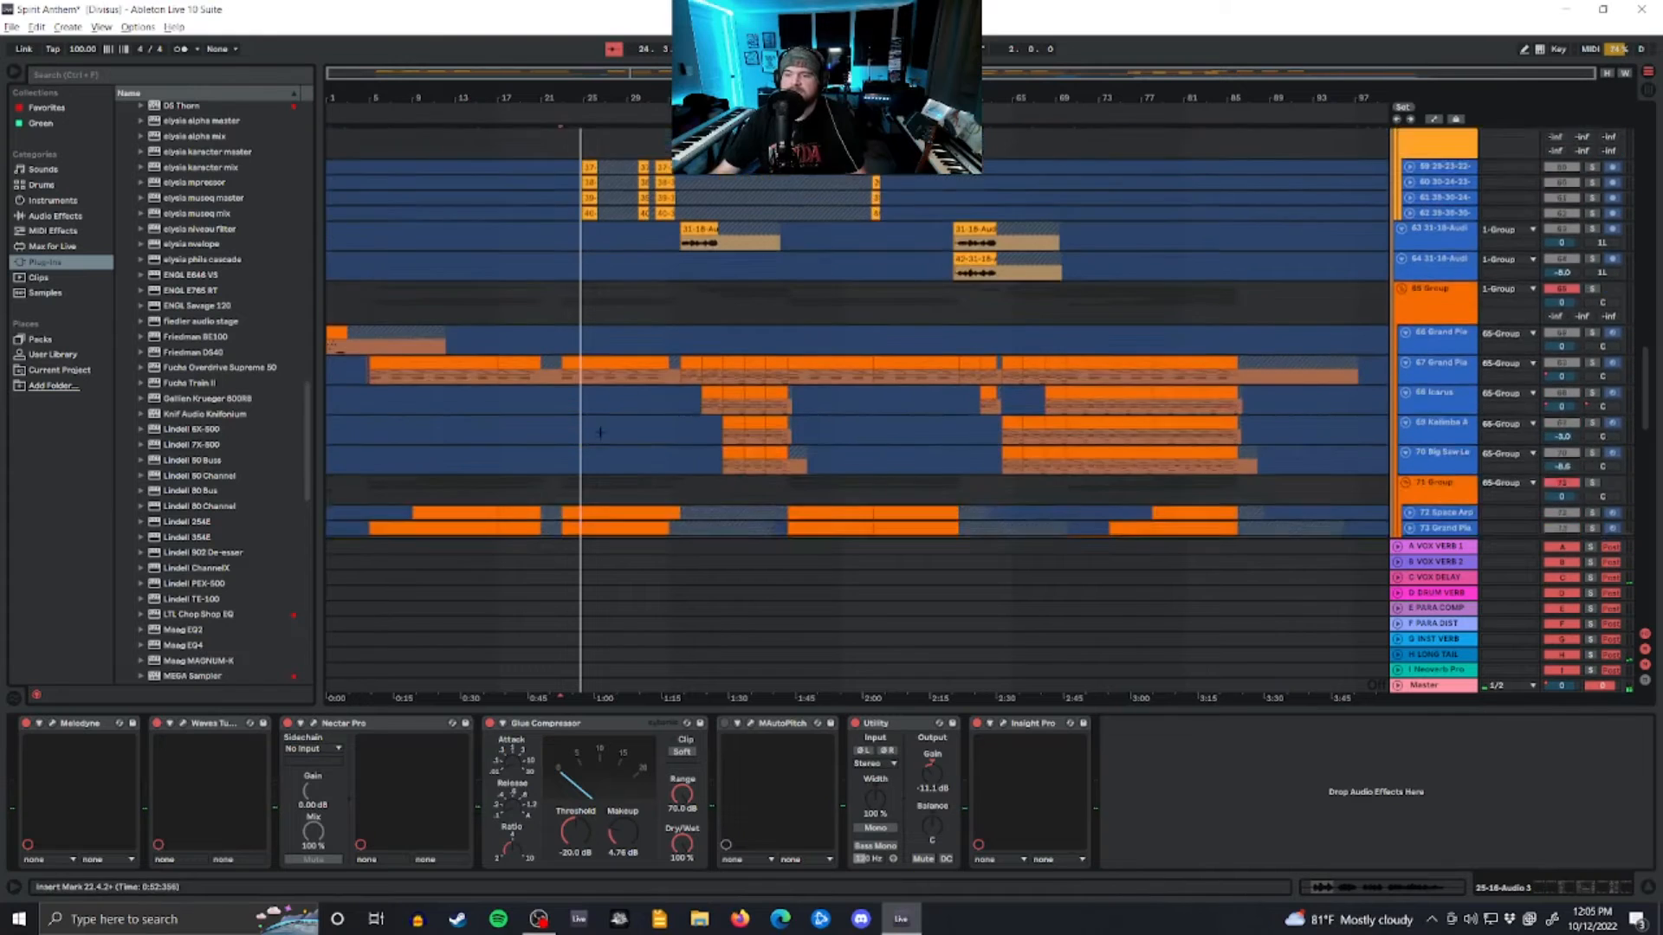
scroll(604, 431, "down", 2)
scroll(598, 450, "up", 4)
scroll(589, 476, "down", 3)
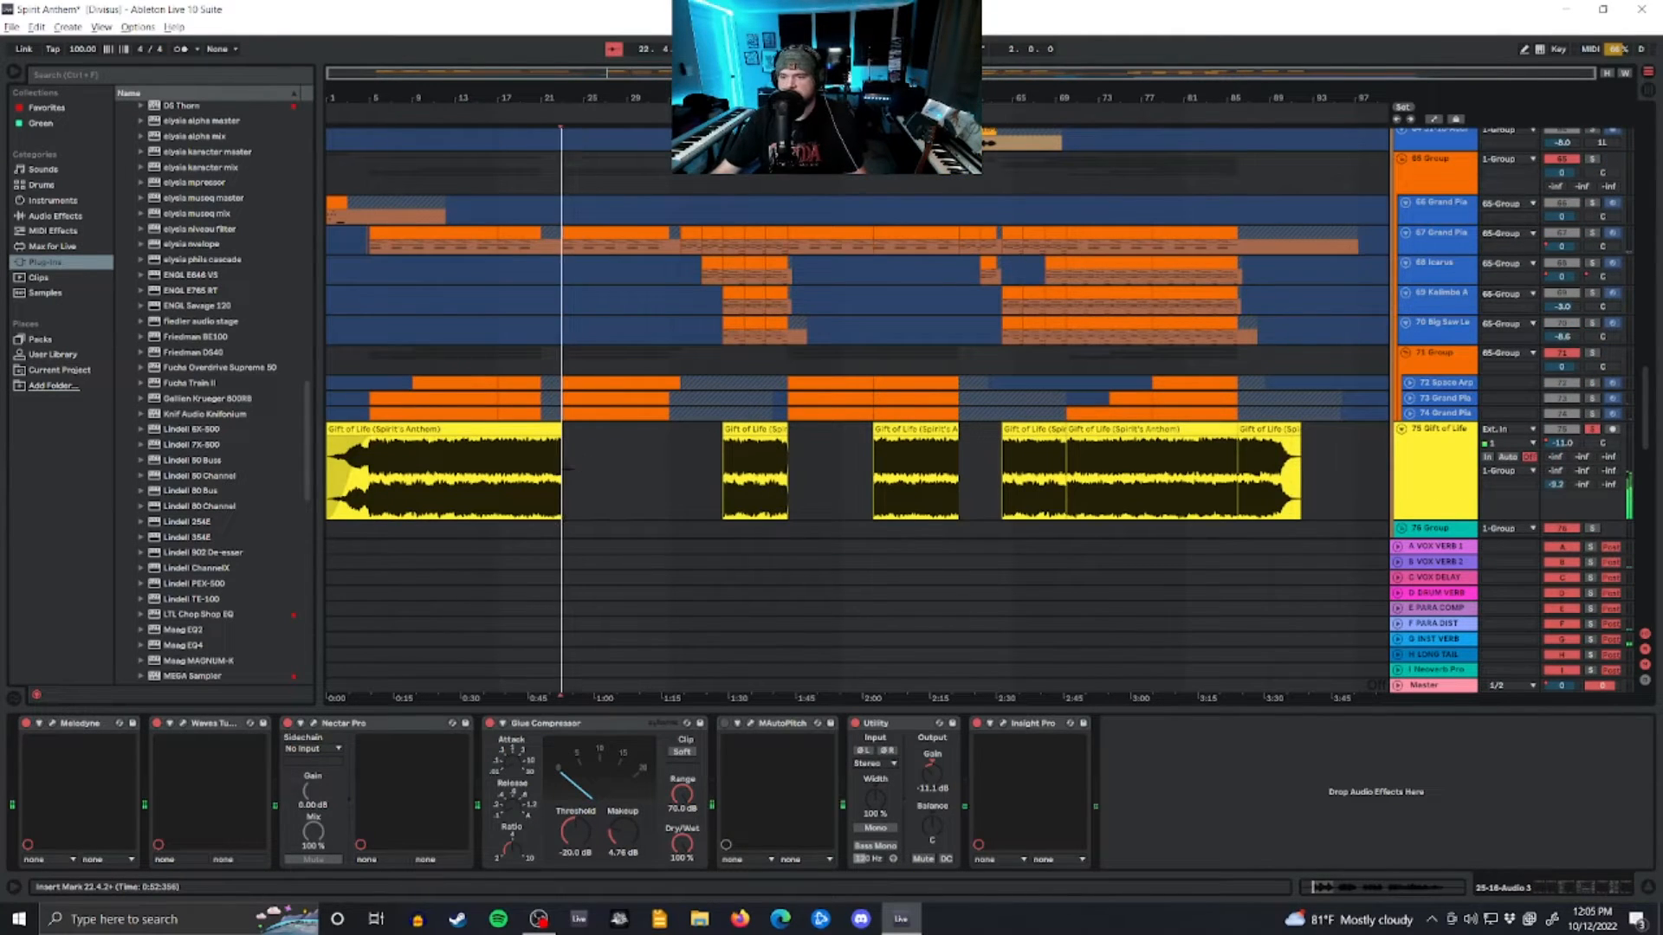
Step: Solo 52 Group and 58 Group, and play from just before the first clips in 58 Group
scroll(593, 435, "up", 2)
scroll(593, 435, "up", 5)
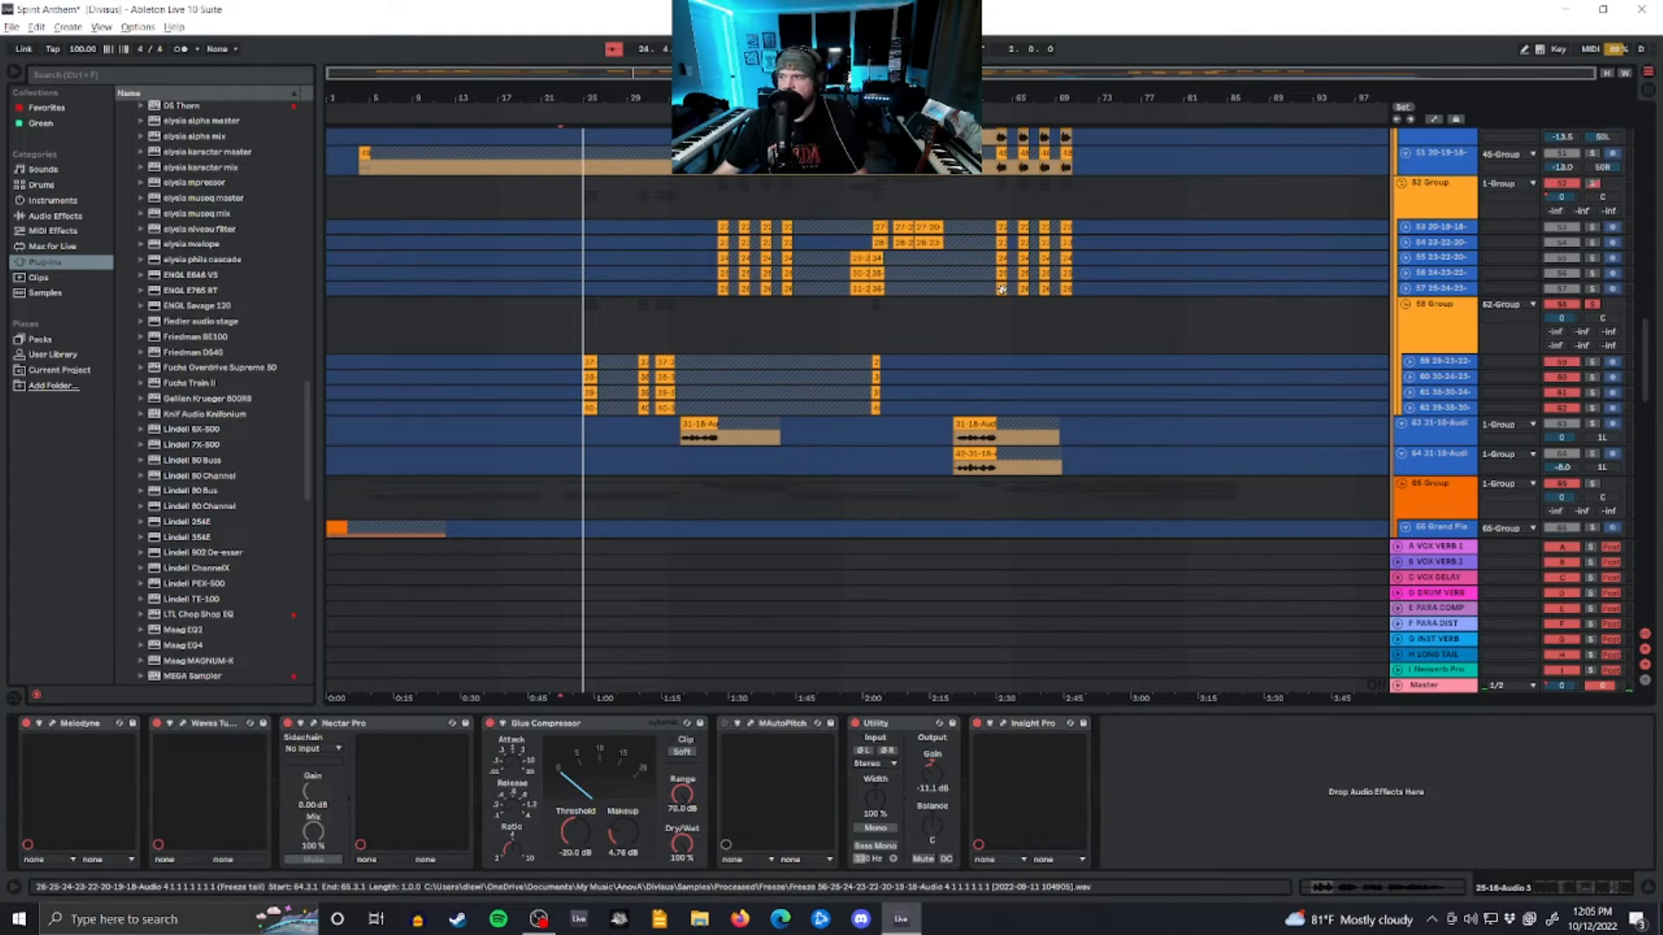
scroll(331, 524, "down", 1)
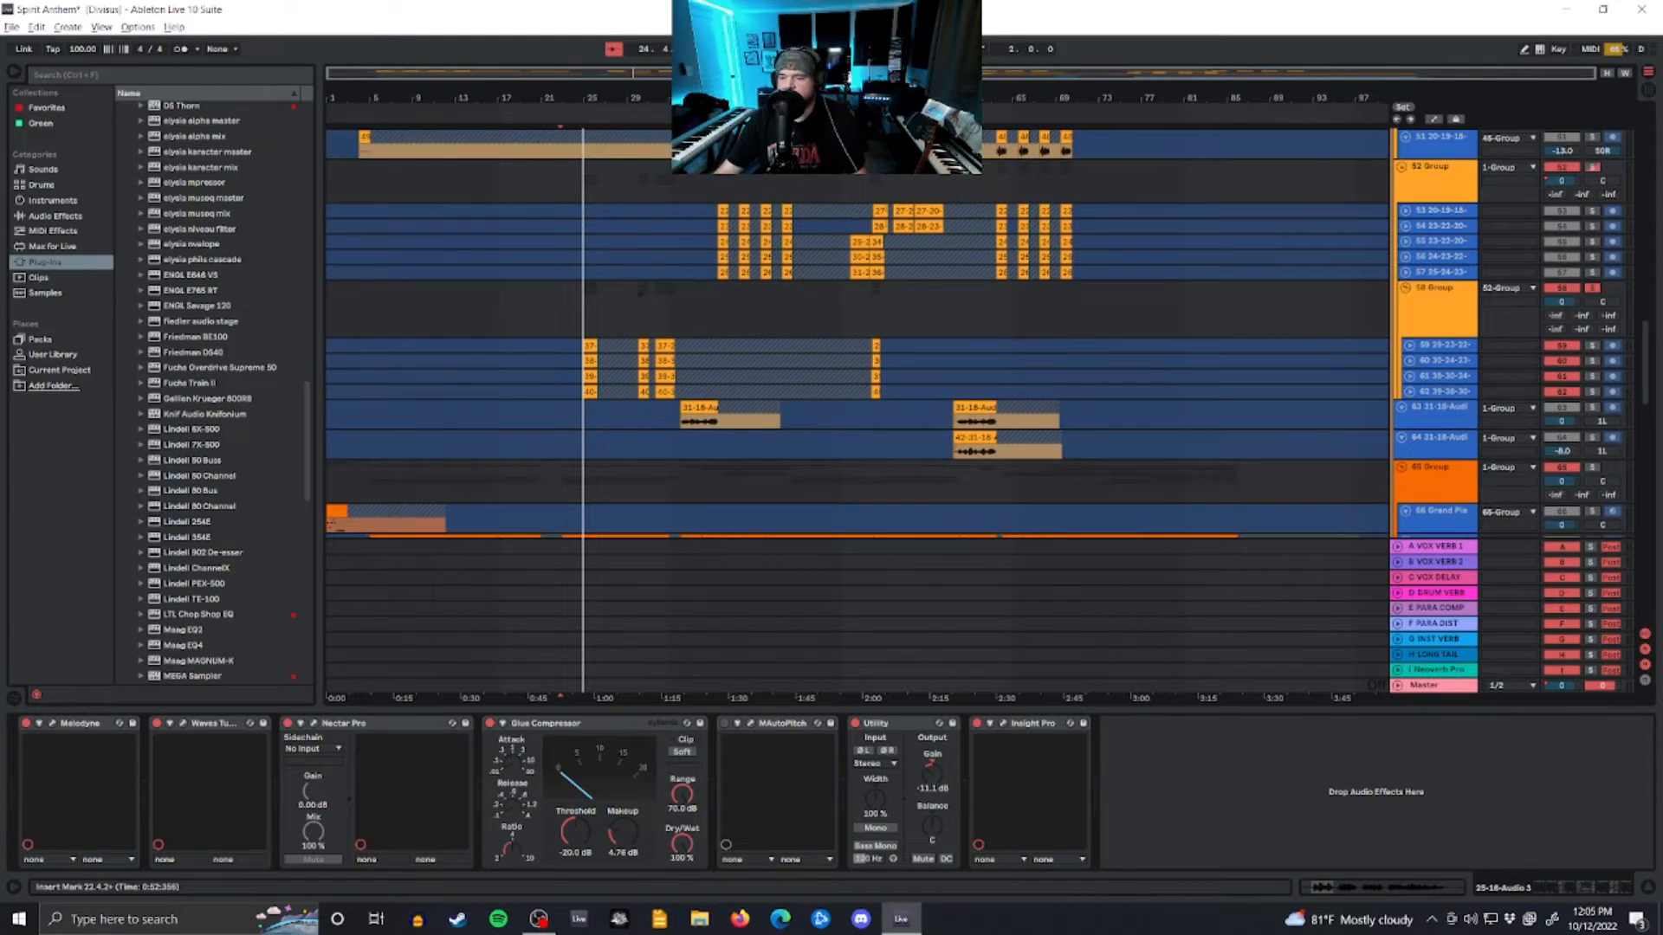
left_click(580, 317)
scroll(580, 317, "up", 10)
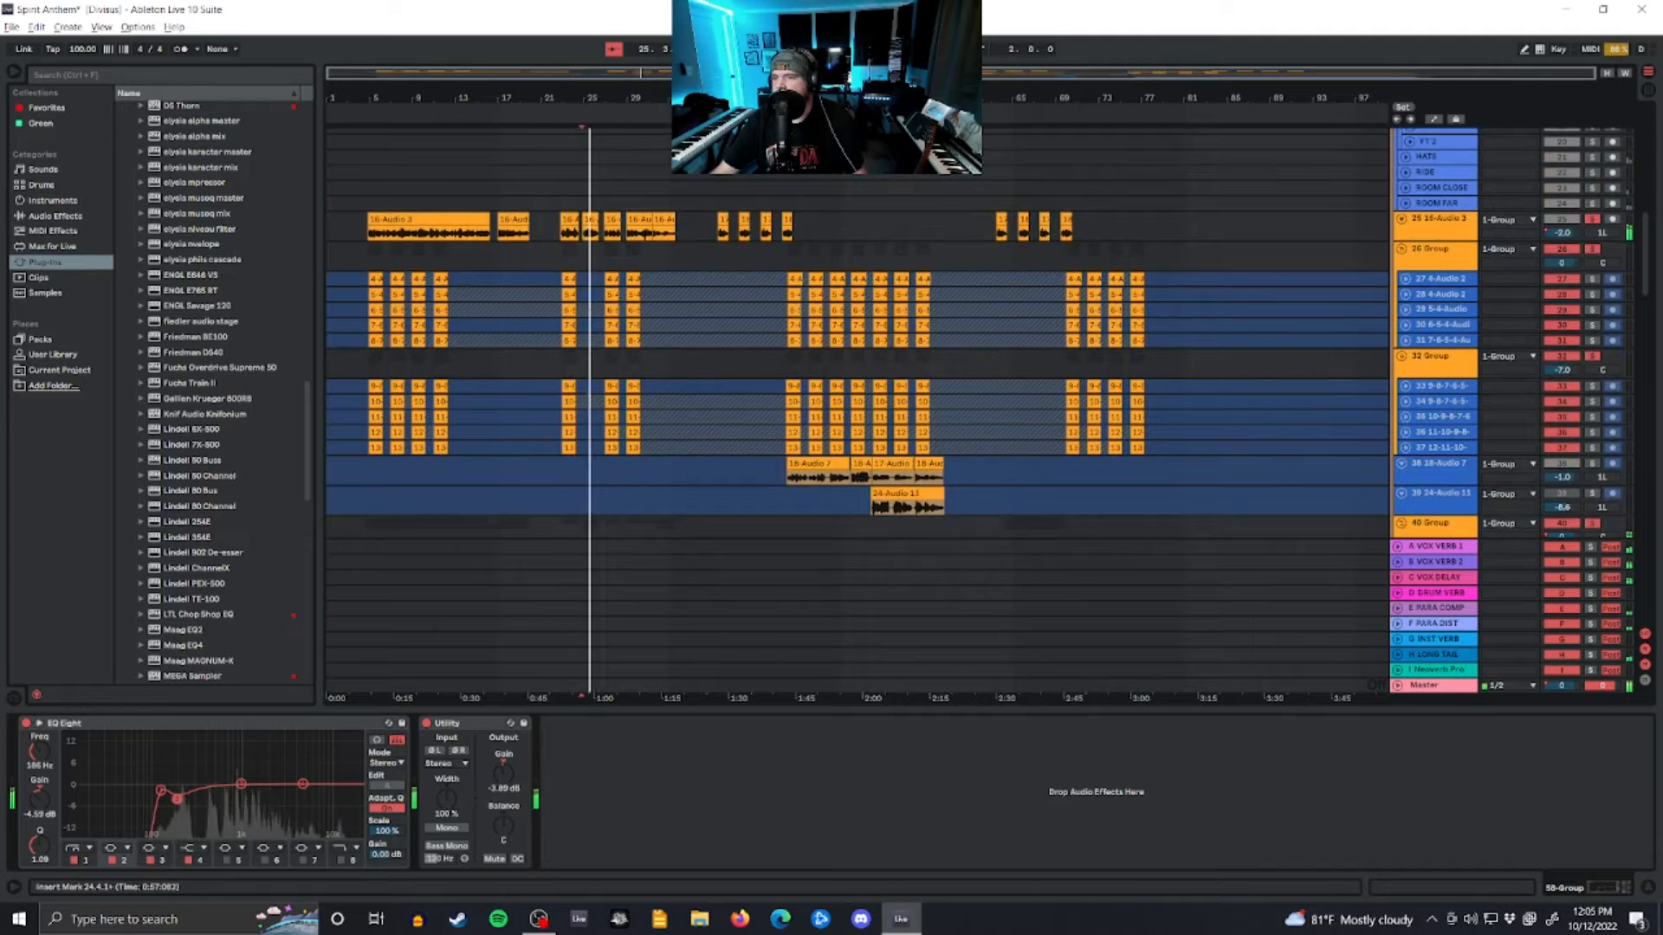
Step: Play the track 25 clip starting at 26.4.3, and solo track 114 111-Audio to play its short clip
left_click(612, 227)
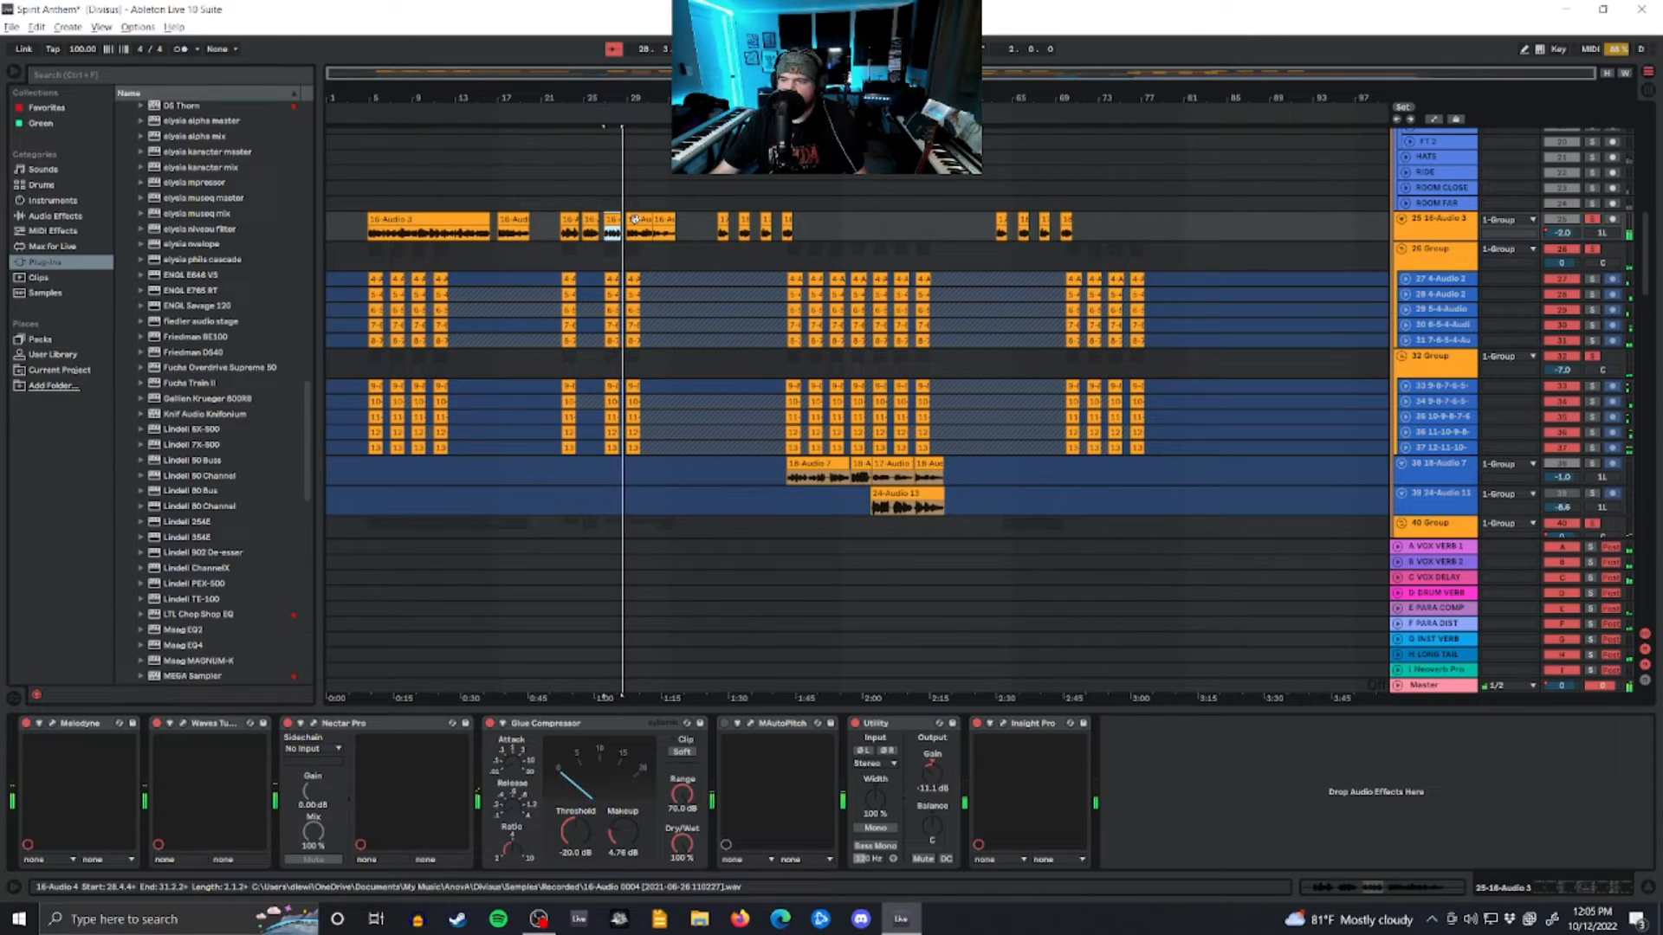
scroll(649, 321, "down", 15)
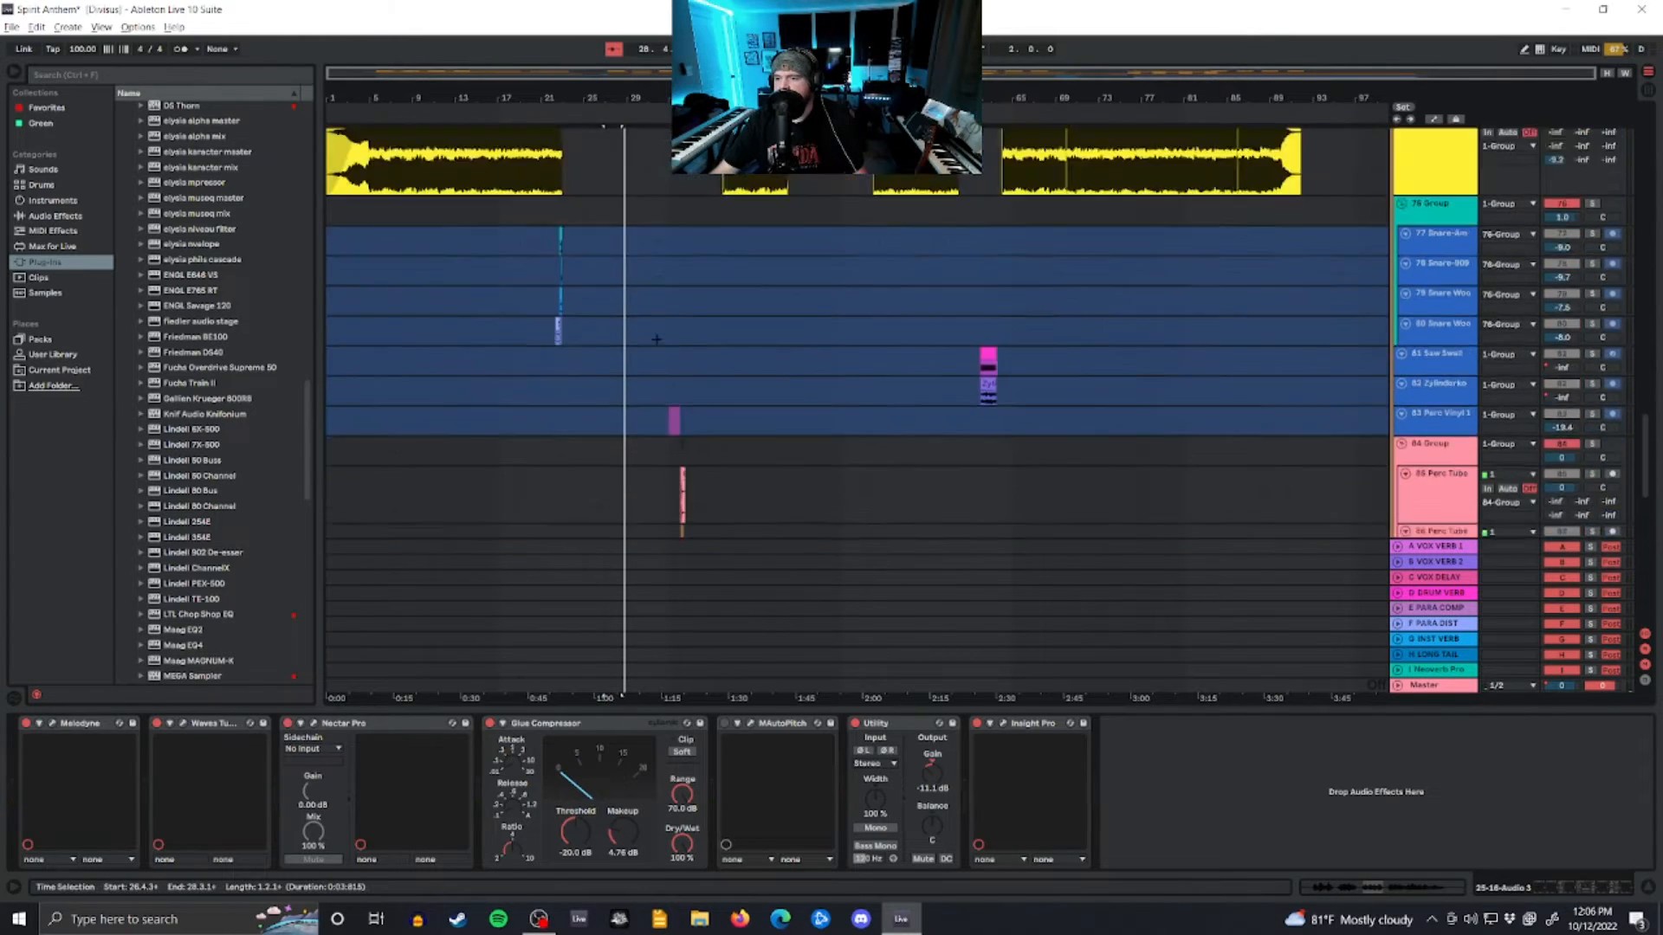
scroll(656, 338, "down", 10)
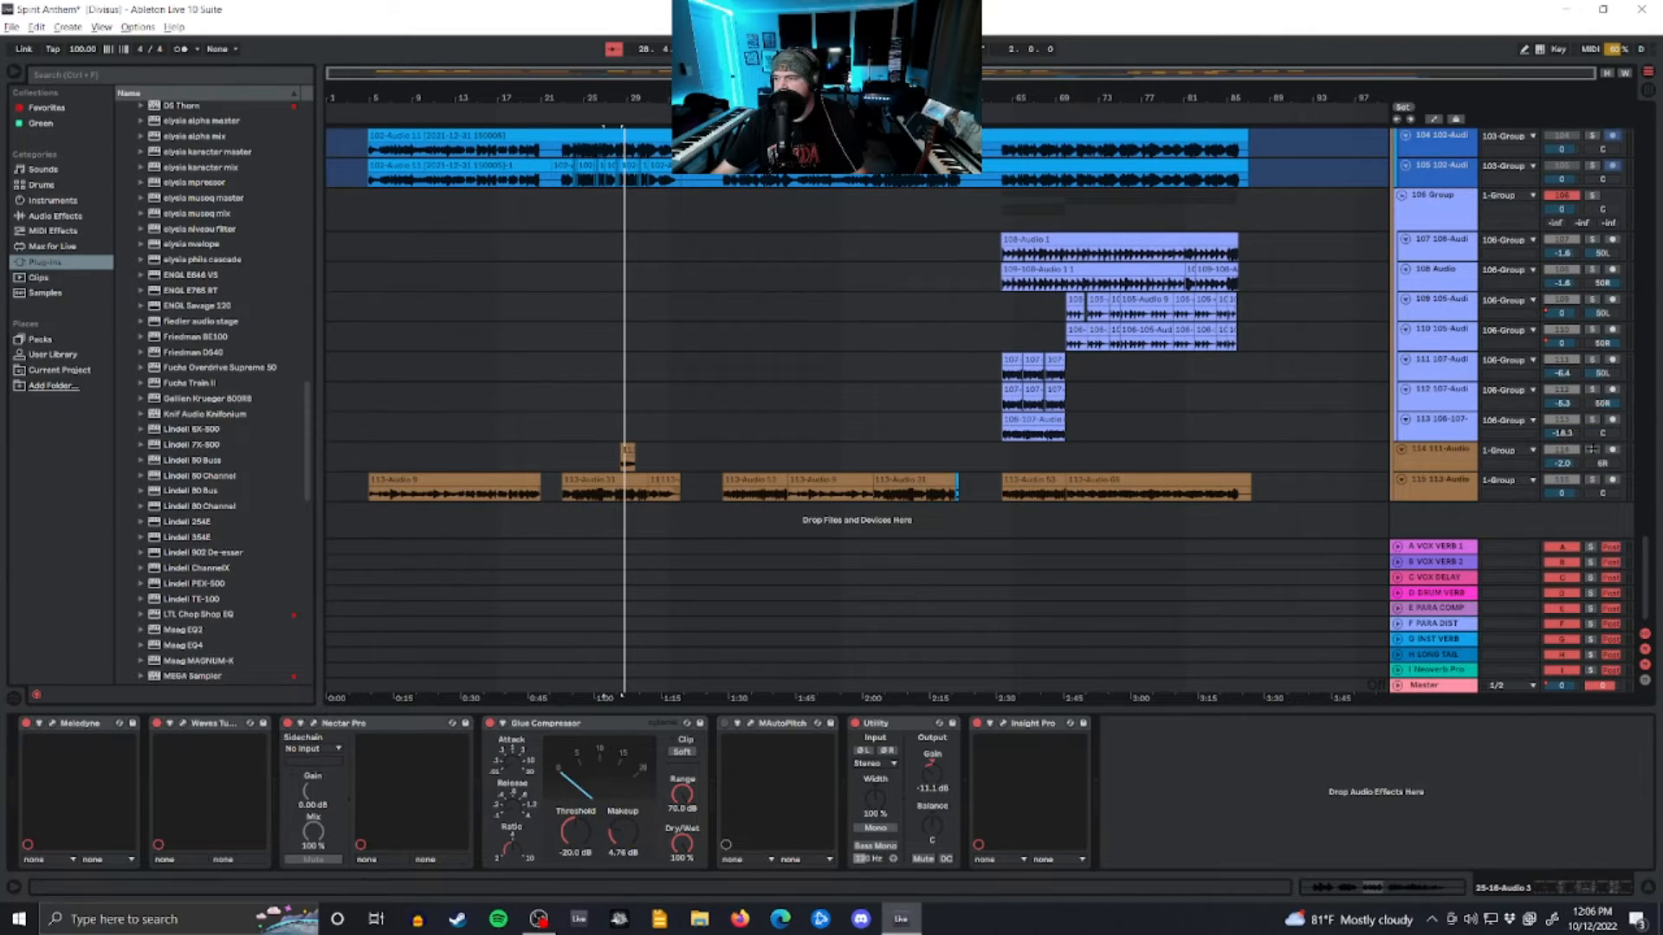
key("space")
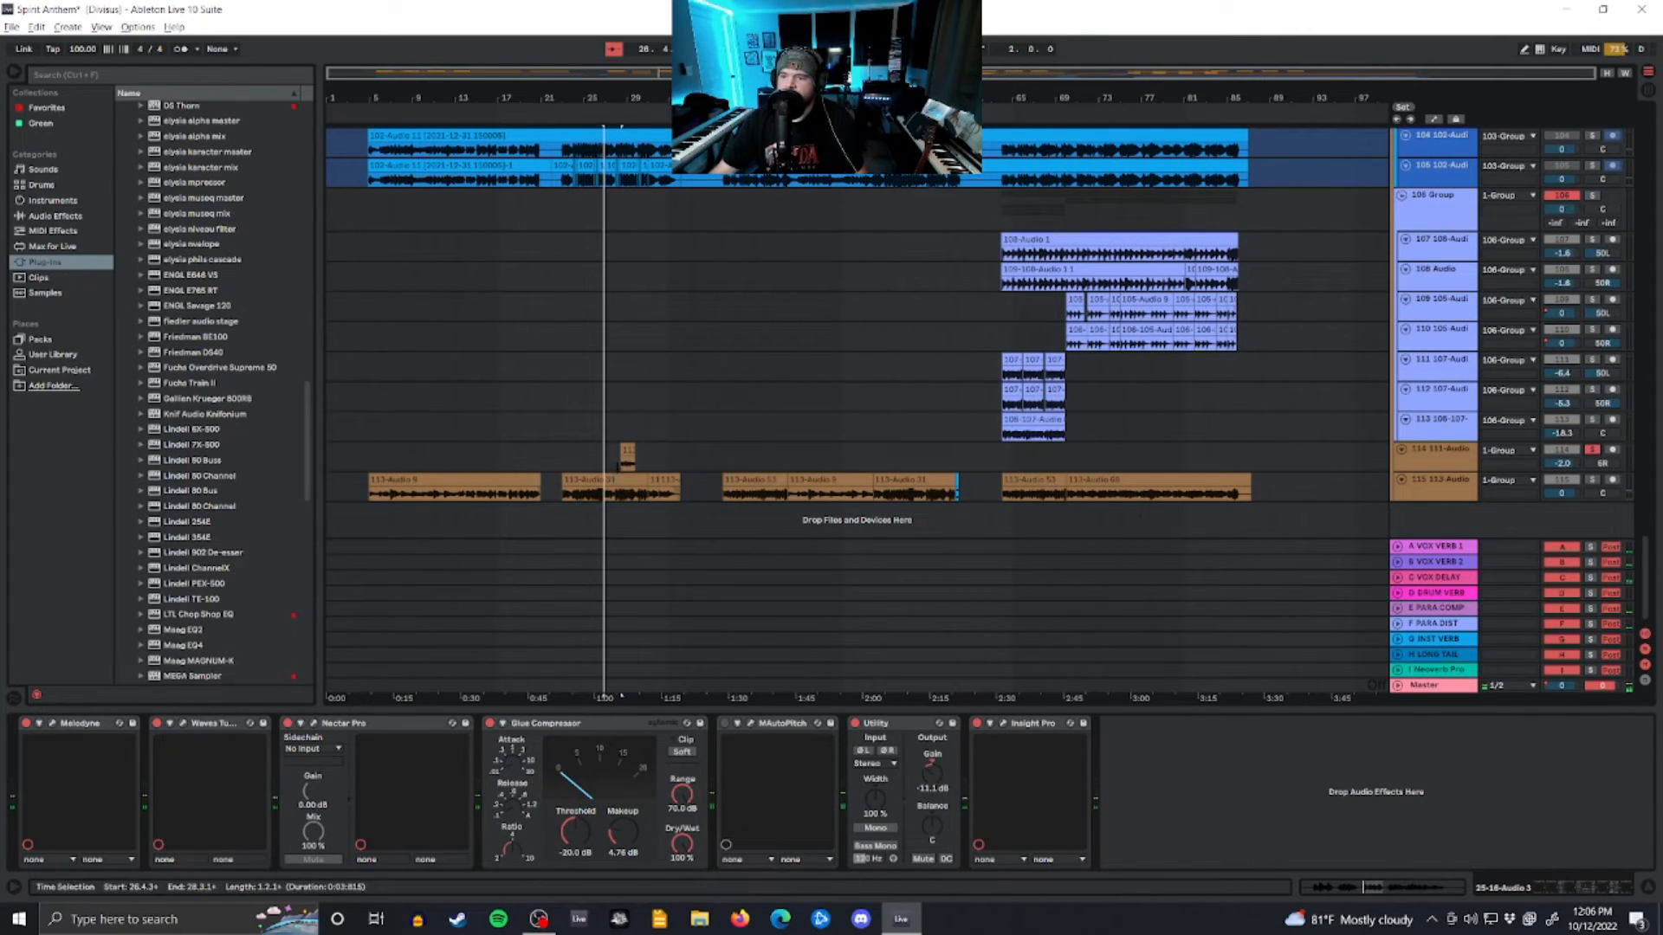
left_click(625, 458)
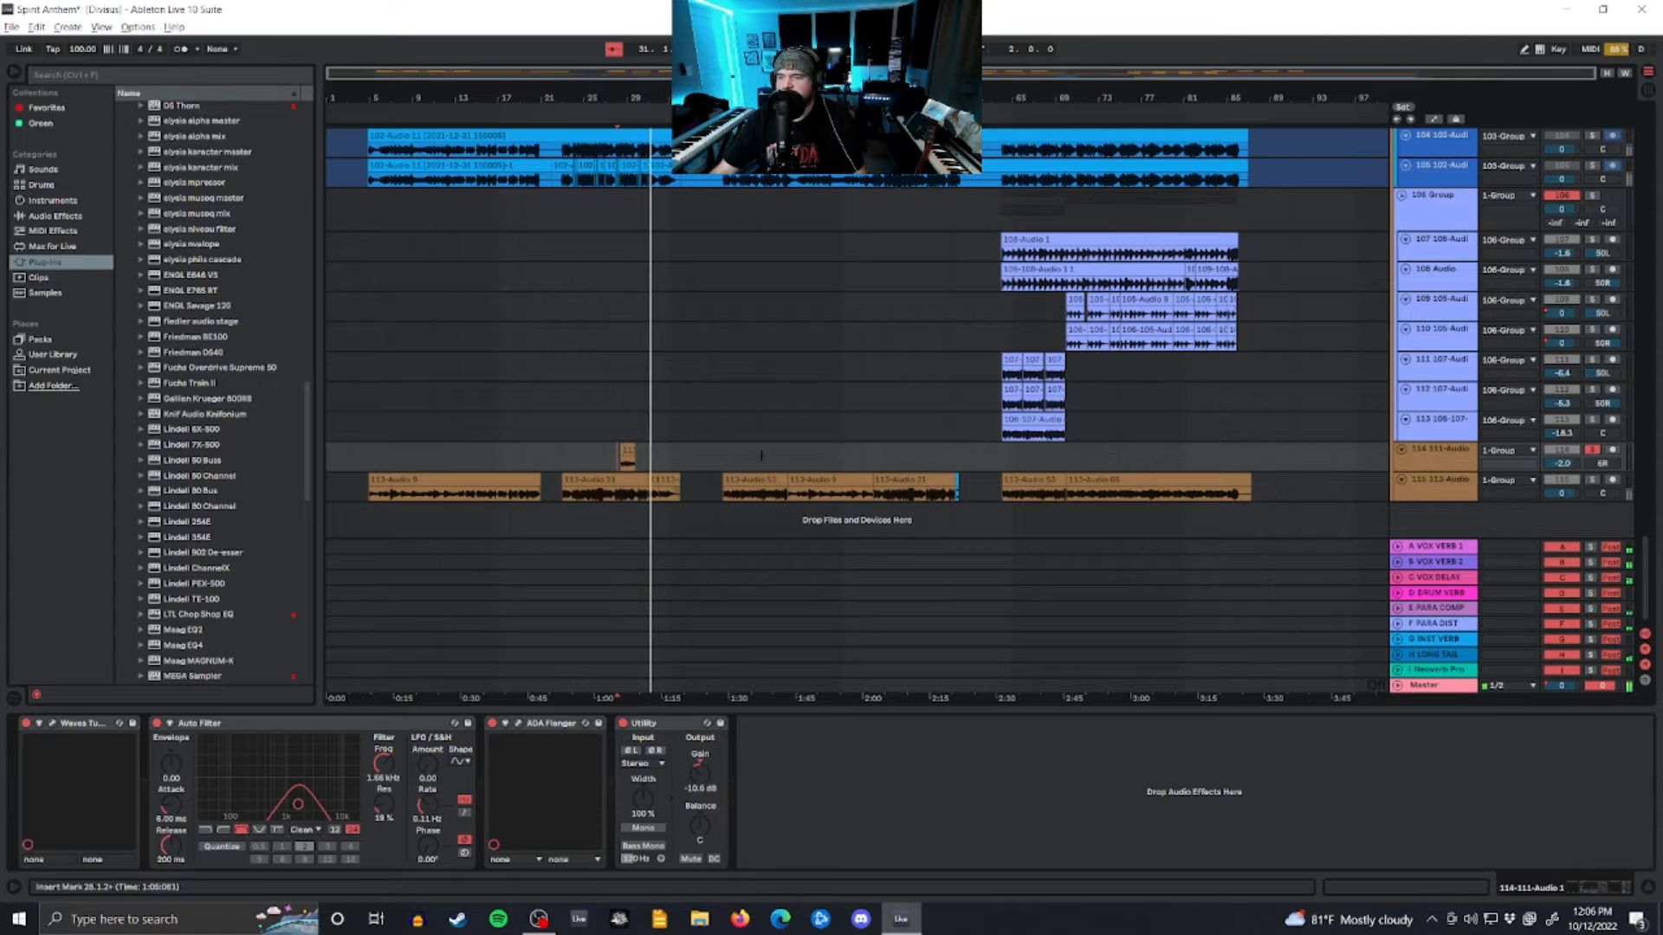
Step: Play the second and third sets of clips in 58 Group, starting from bar 30
scroll(730, 407, "up", 3)
scroll(730, 407, "up", 10)
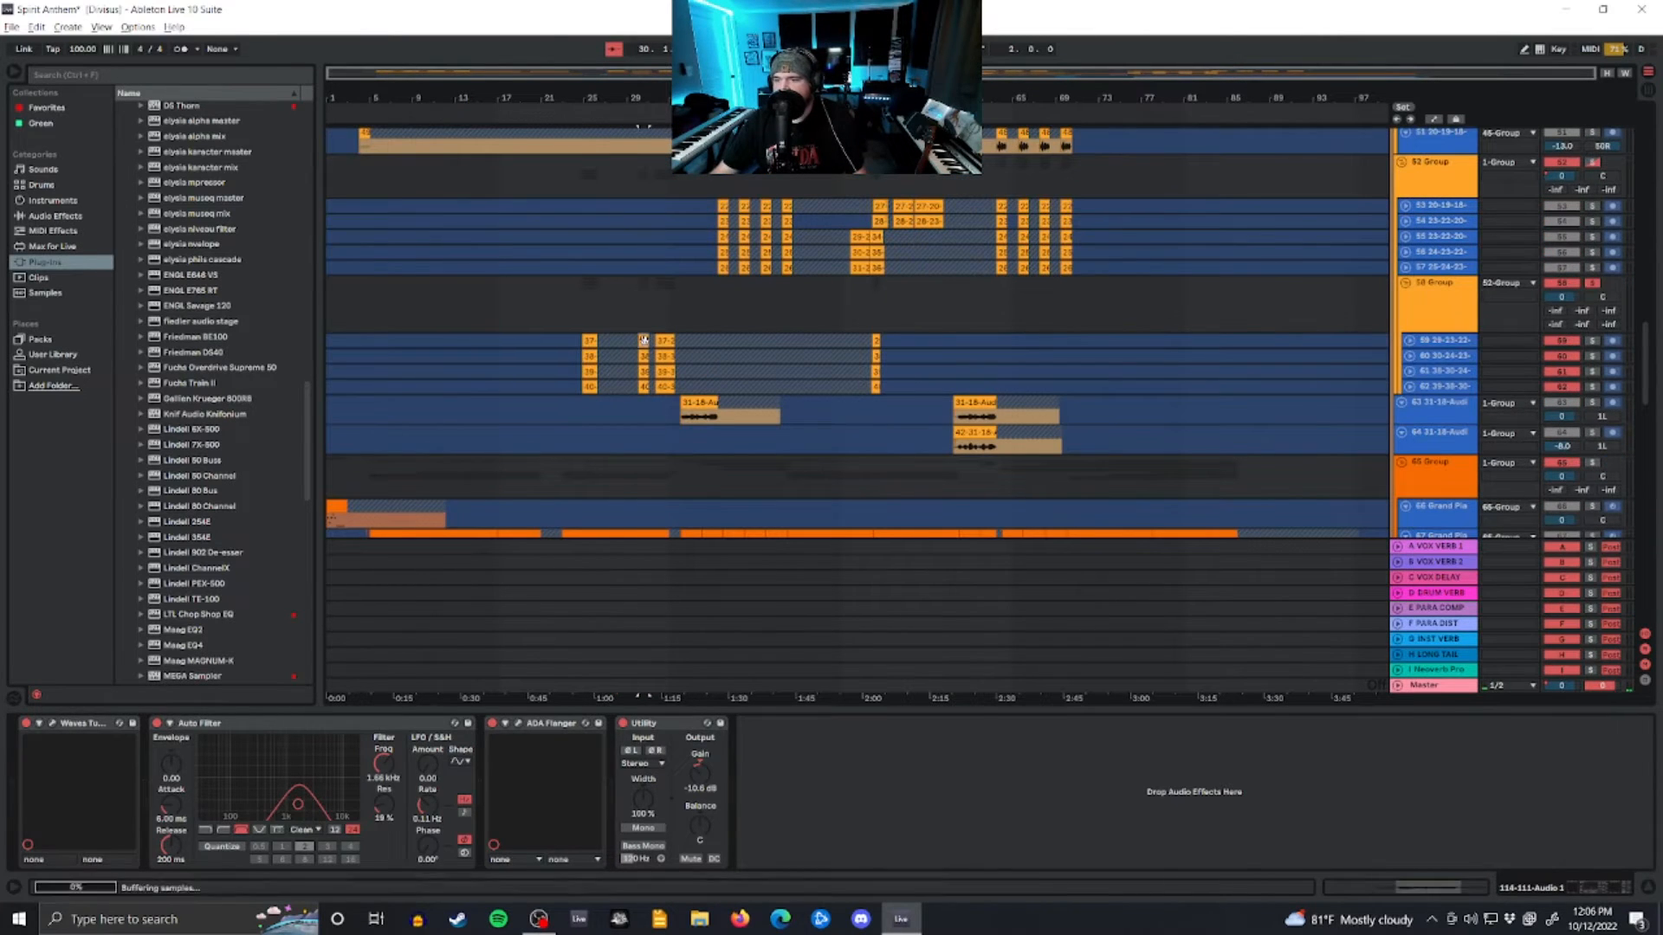
left_click(777, 361)
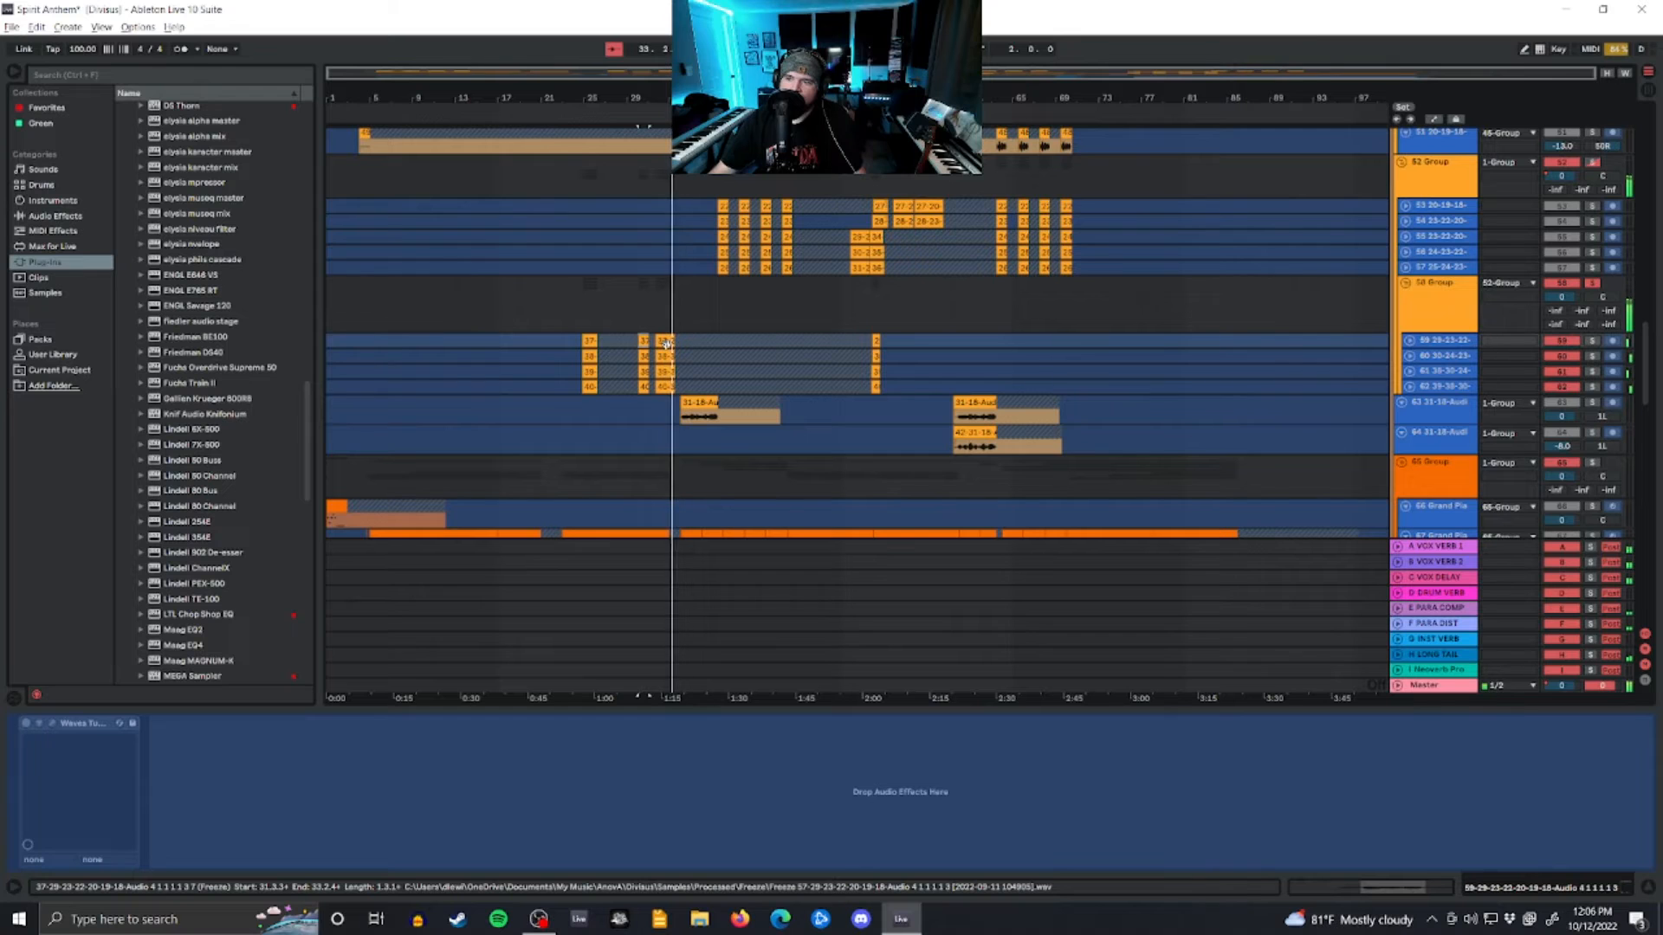
Step: Solo 45 Group and play from 37.2.1 on track 25 16-Audio 3
scroll(750, 350, "up", 8)
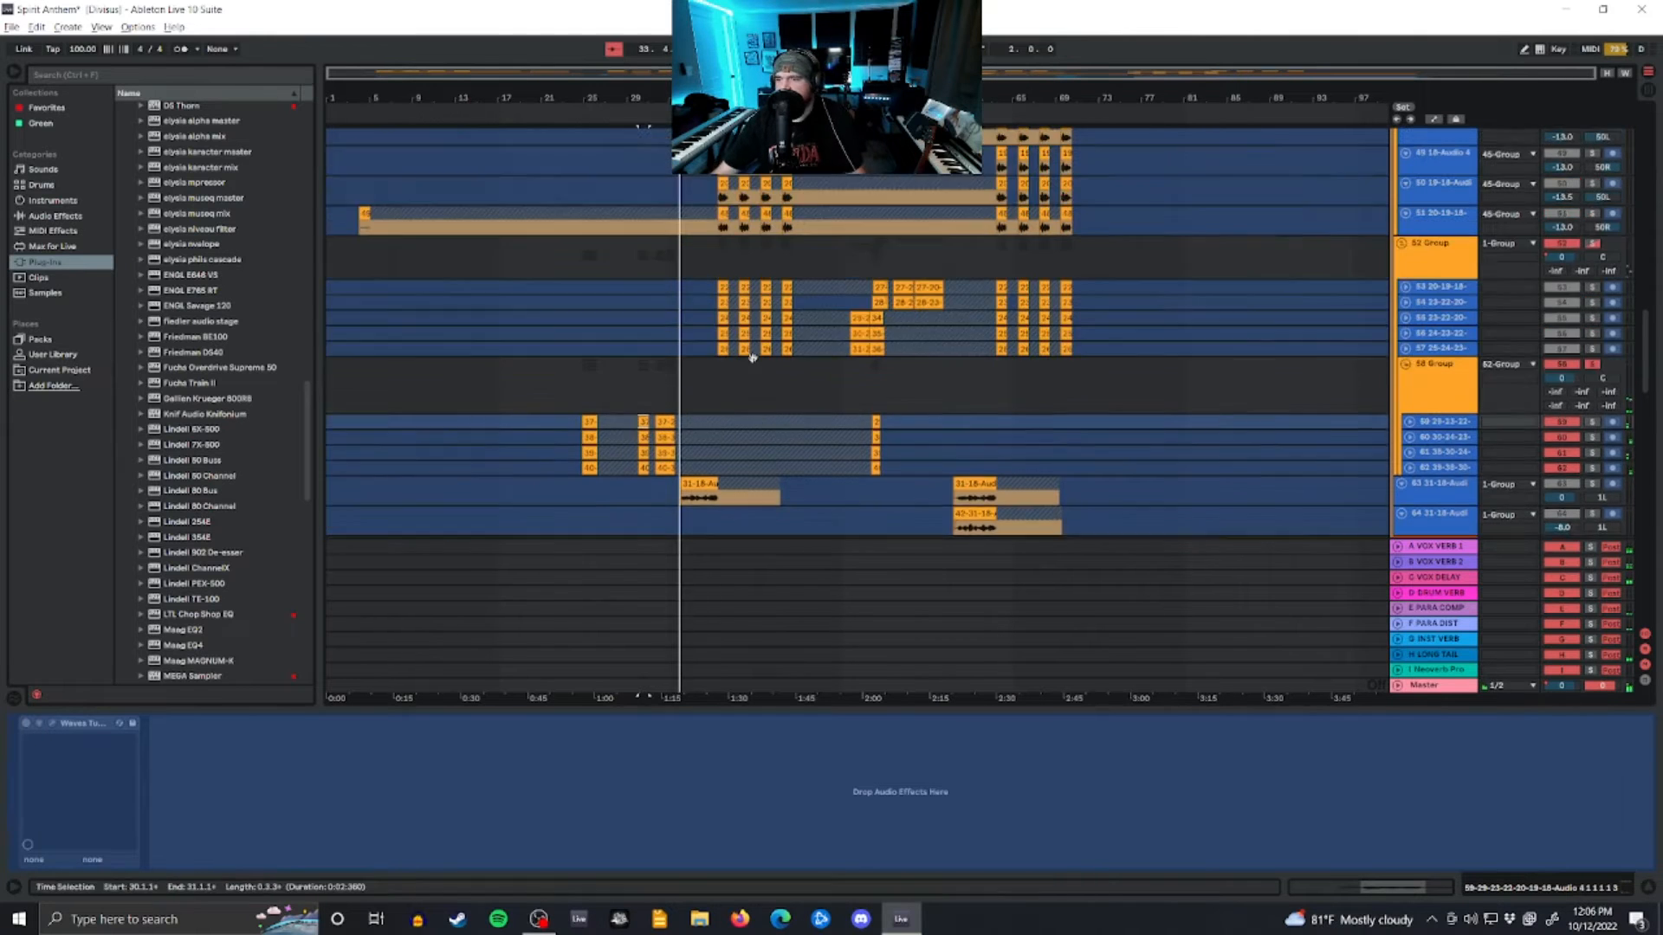
scroll(750, 350, "up", 15)
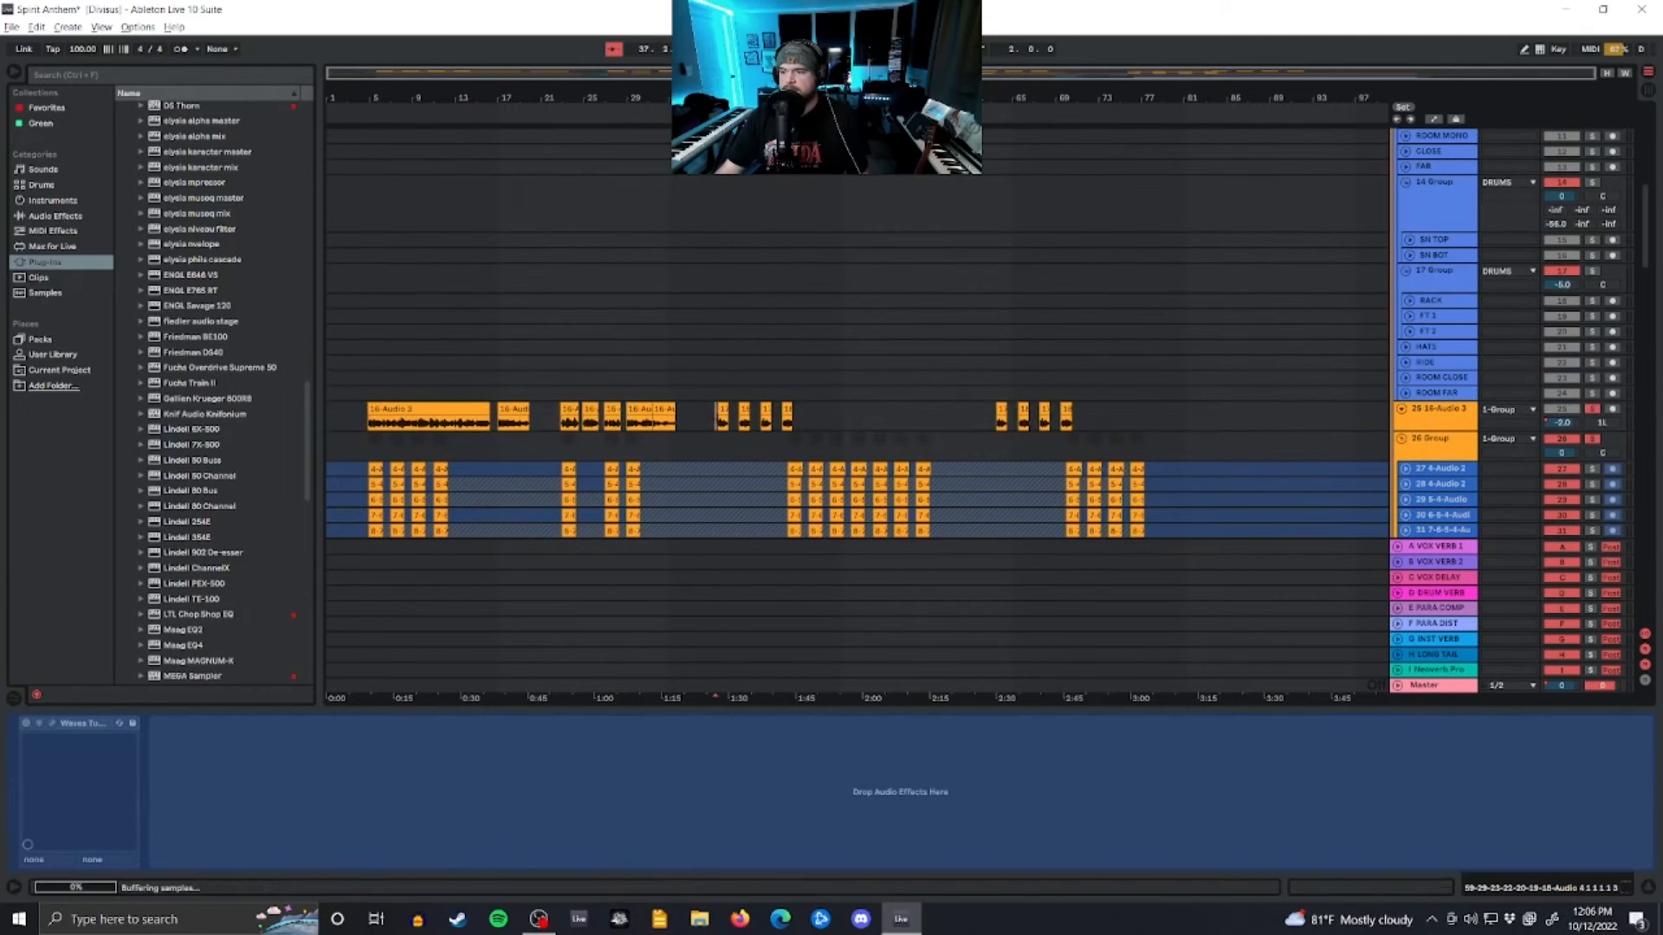
left_click(716, 414)
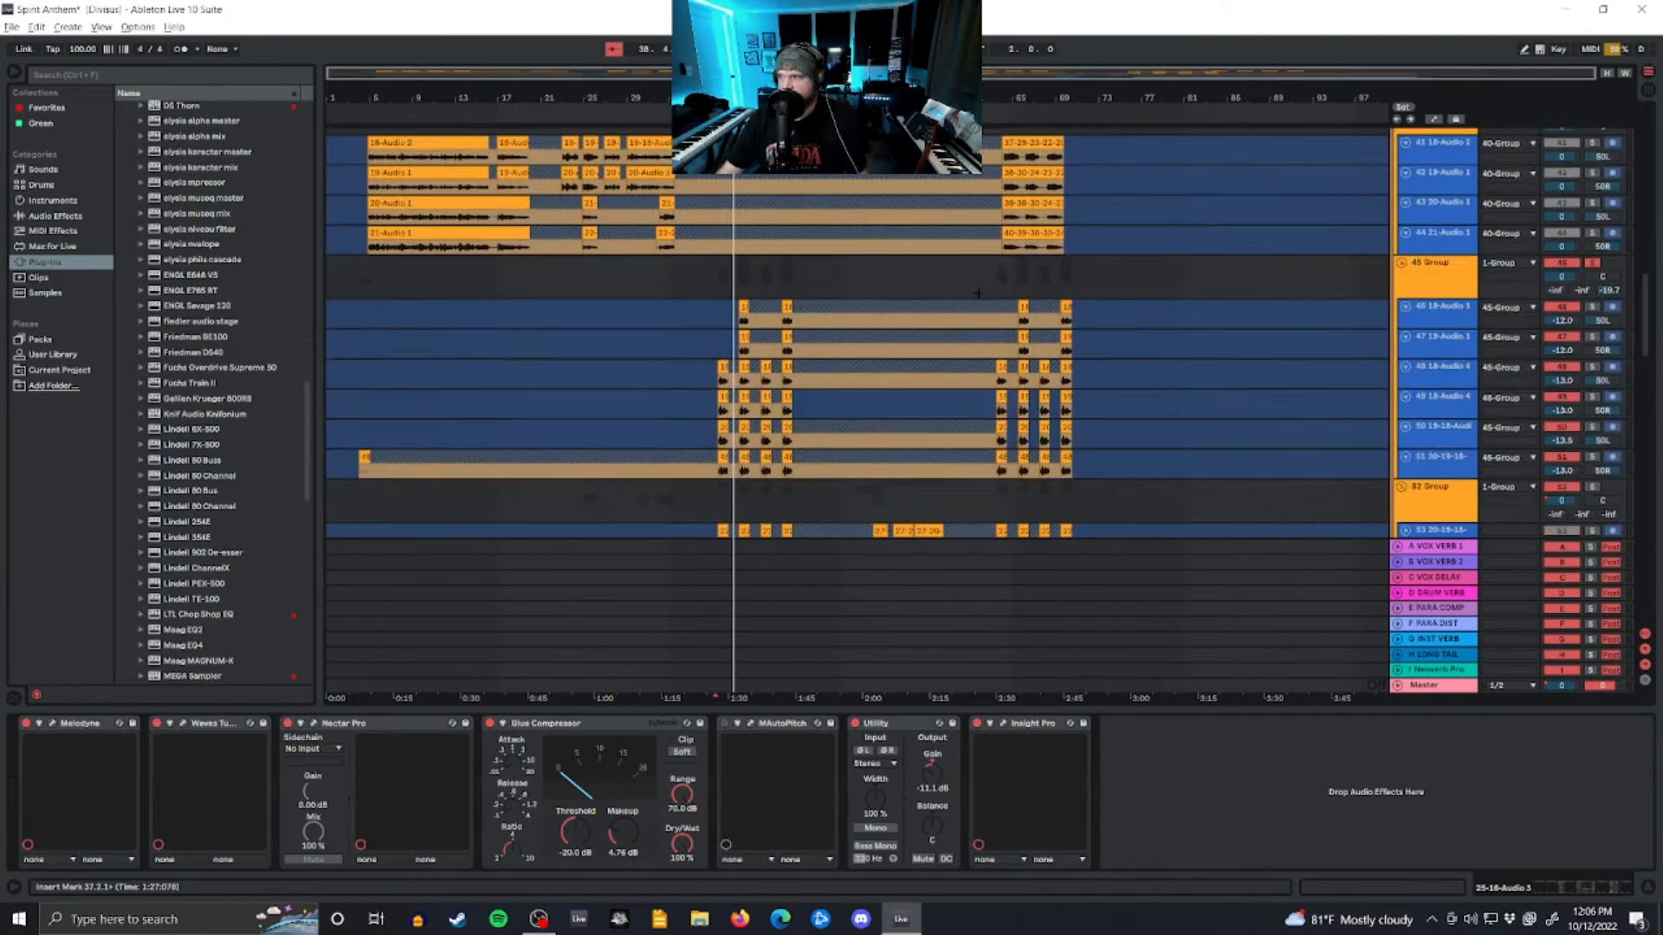
Step: Add 52 Group to the solo alongside track 25 and 45 Group, and play the section again from 37.2.1
scroll(977, 293, "up", 6)
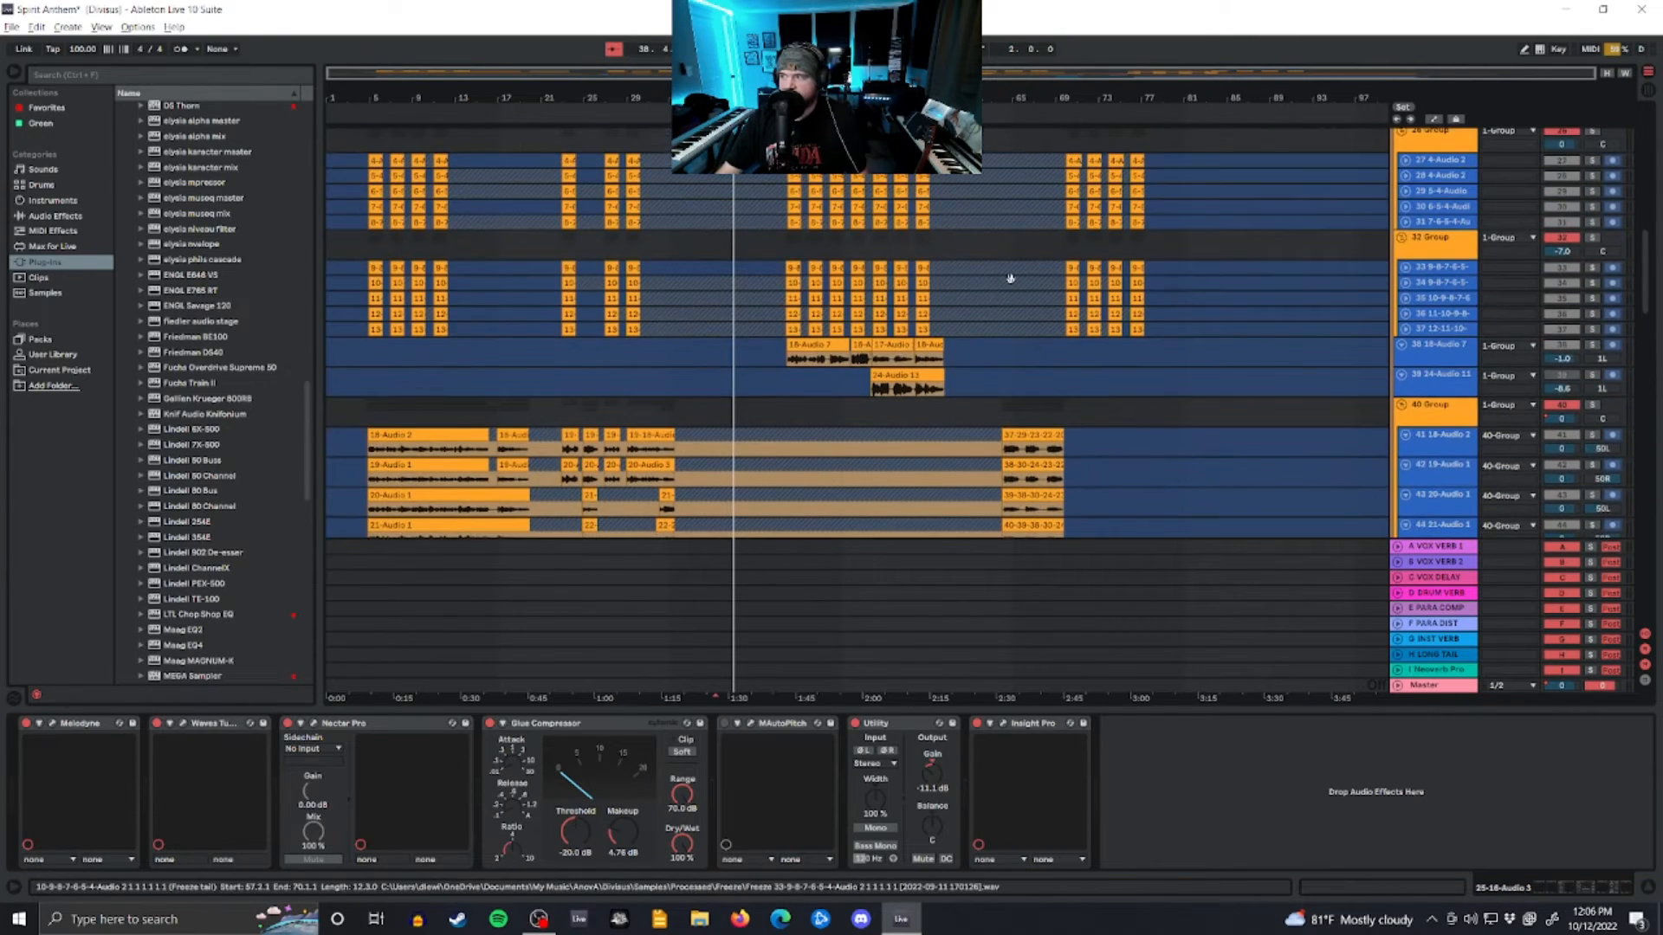
scroll(1010, 279, "up", 3)
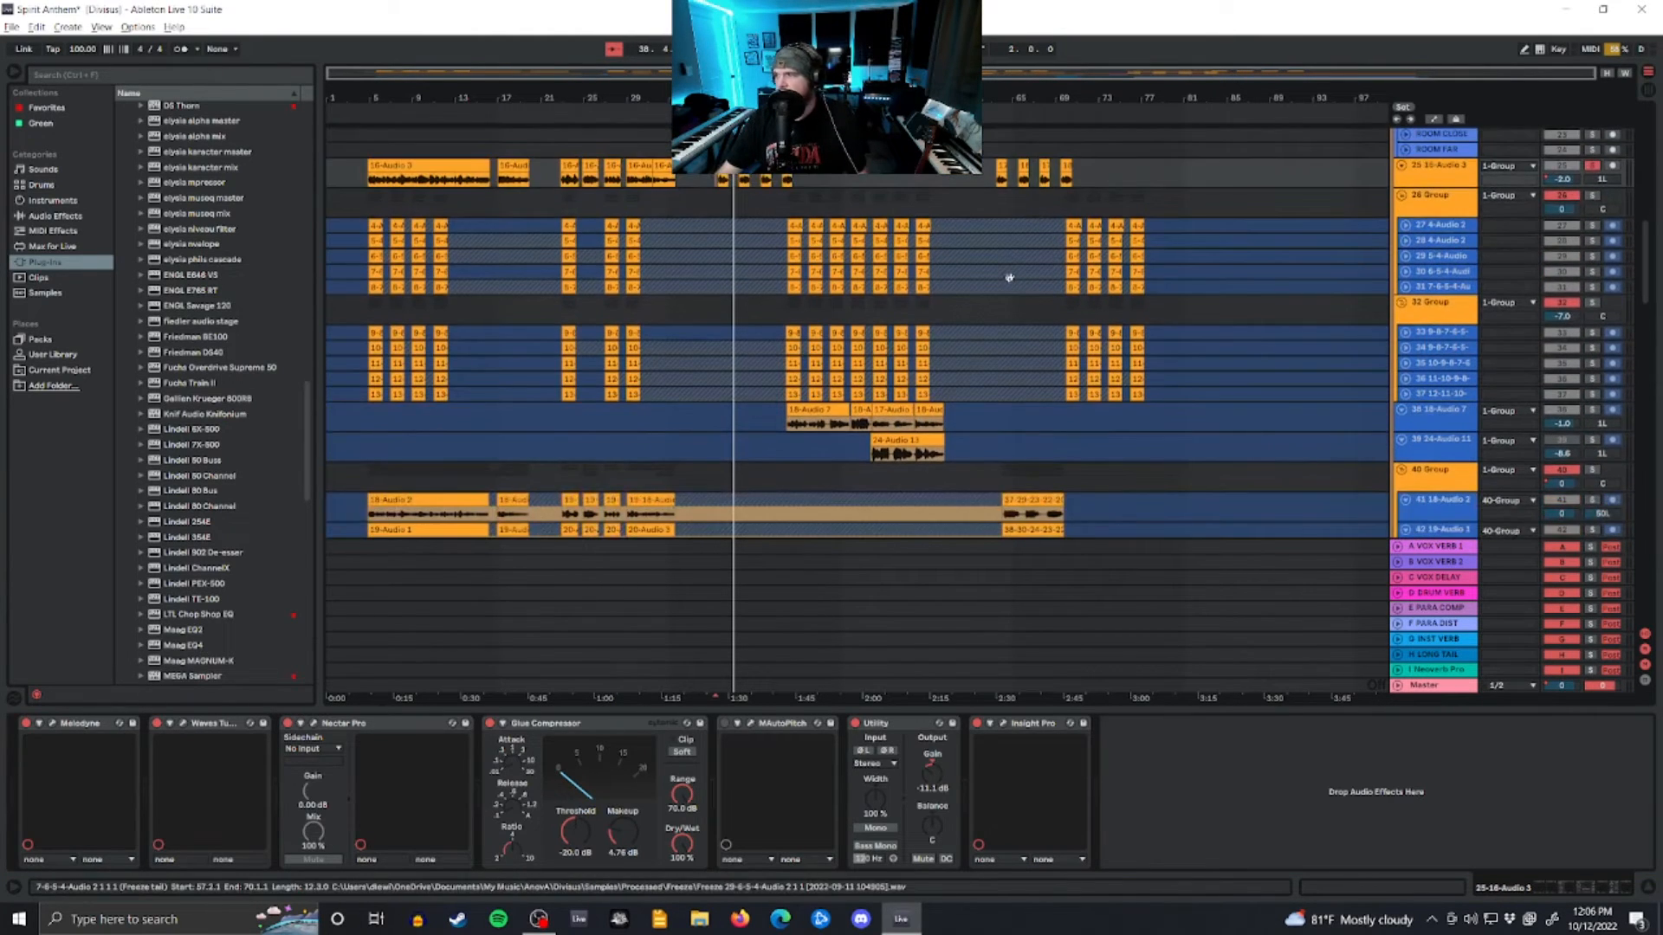
scroll(1010, 278, "down", 8)
scroll(1010, 279, "down", 5)
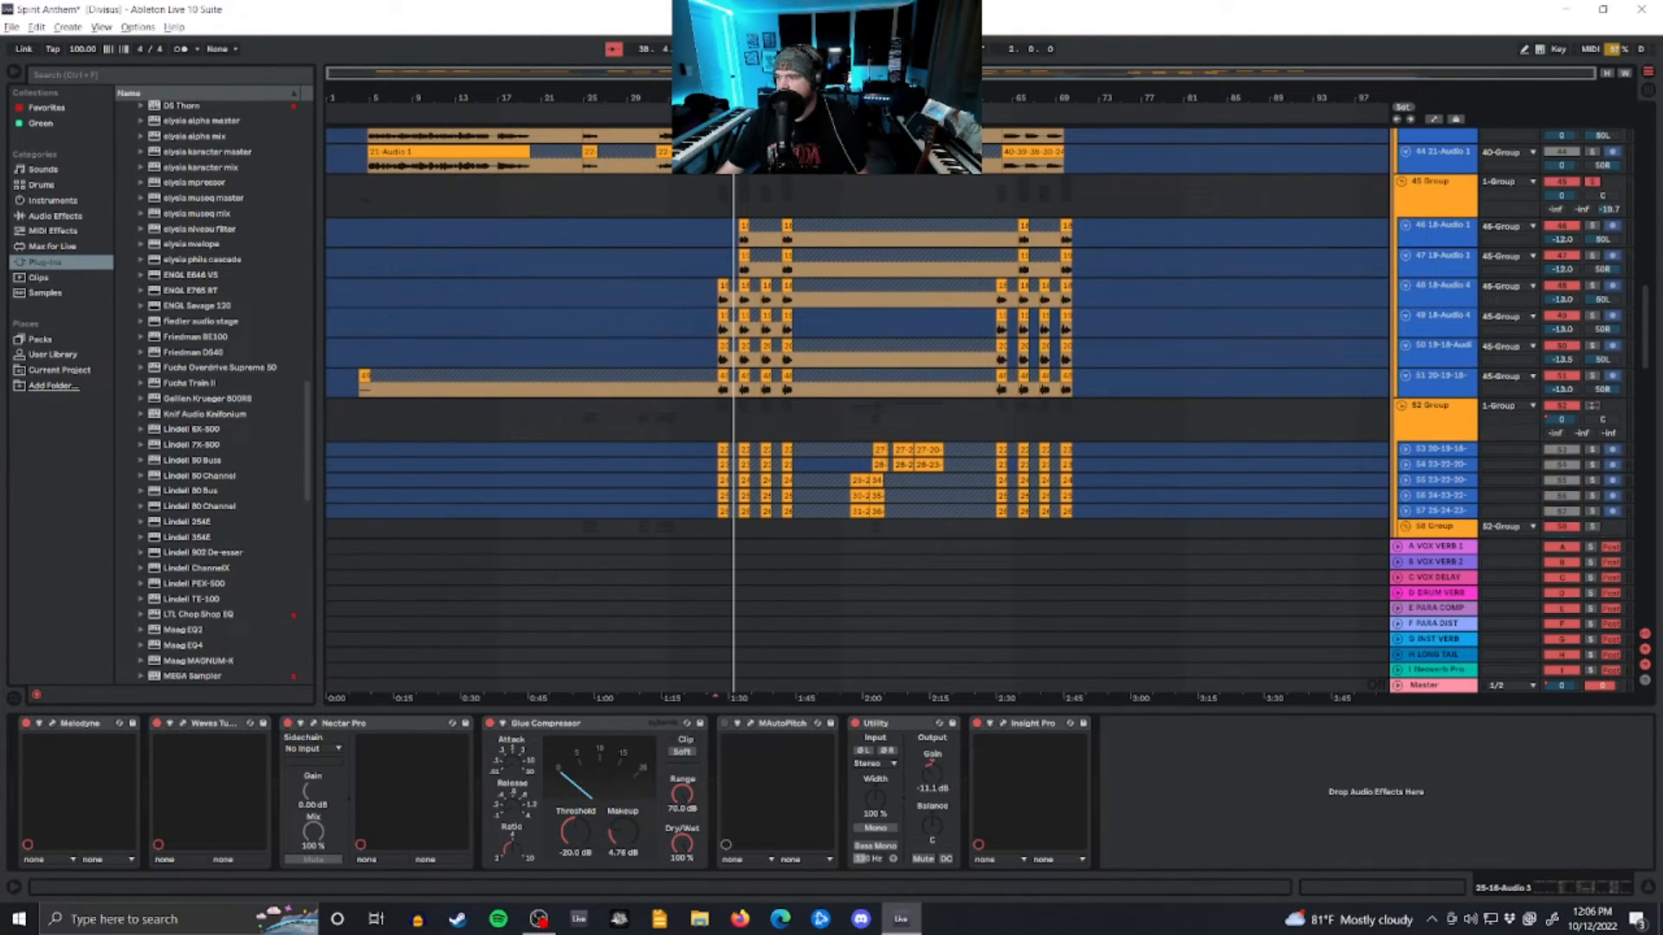
scroll(1048, 322, "down", 5)
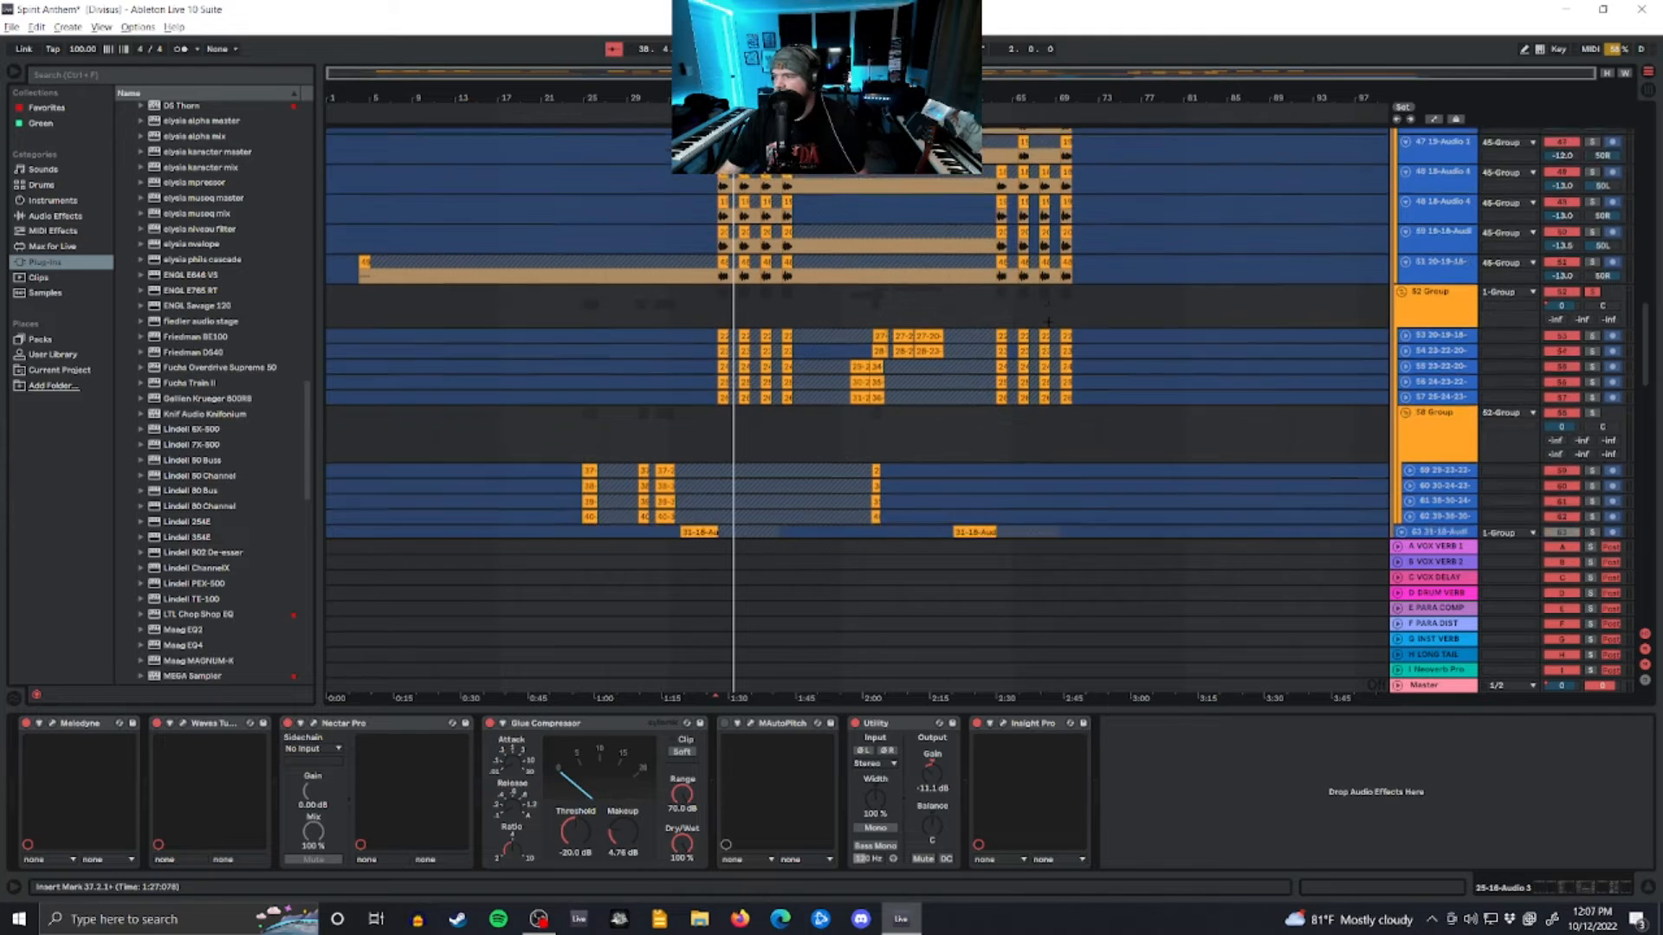
scroll(1048, 322, "down", 2)
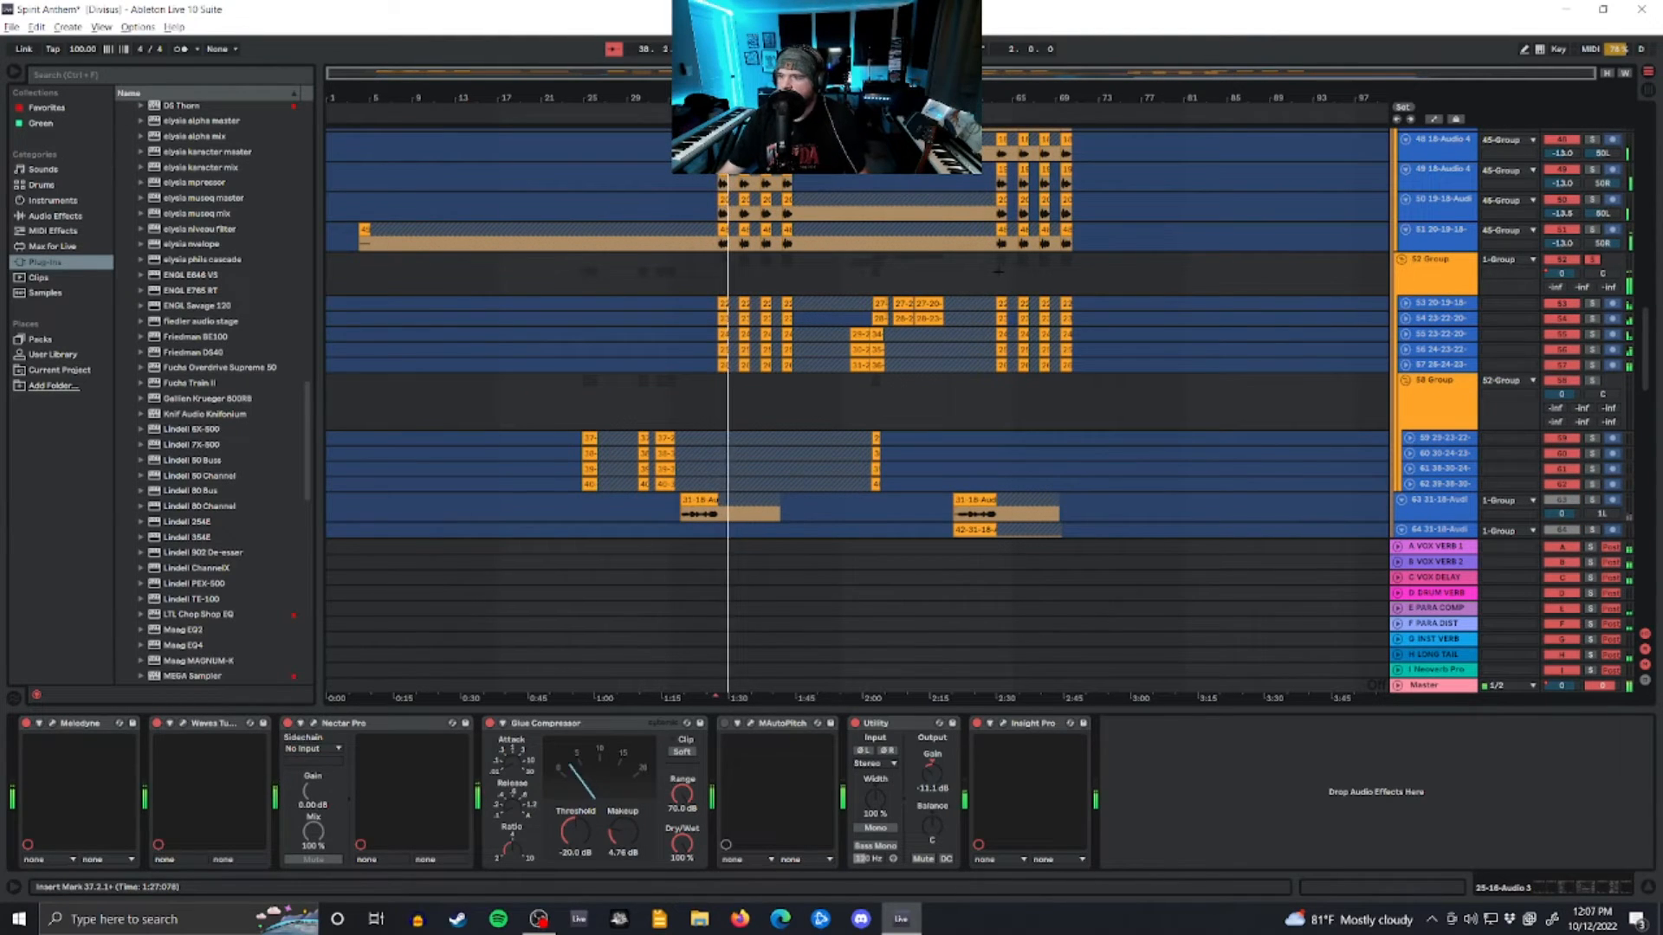
Step: Play the short clip starting at 39.3.1 on track 46 in 45 Group, and toggle that track's solo
scroll(998, 272, "up", 2)
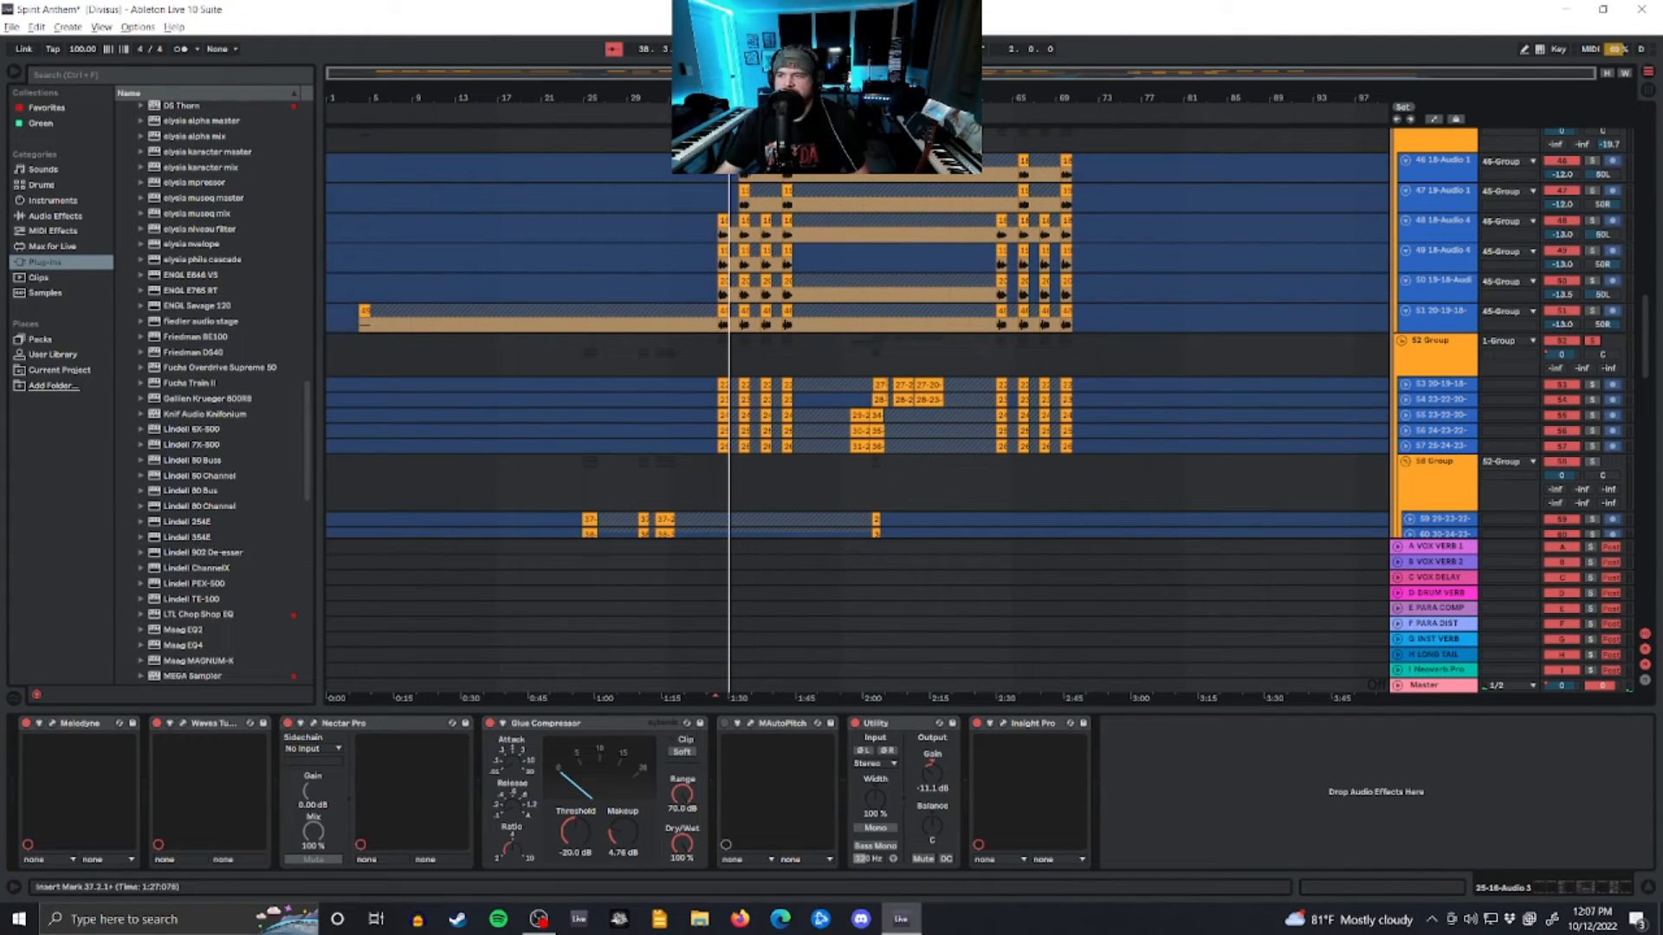
key("space")
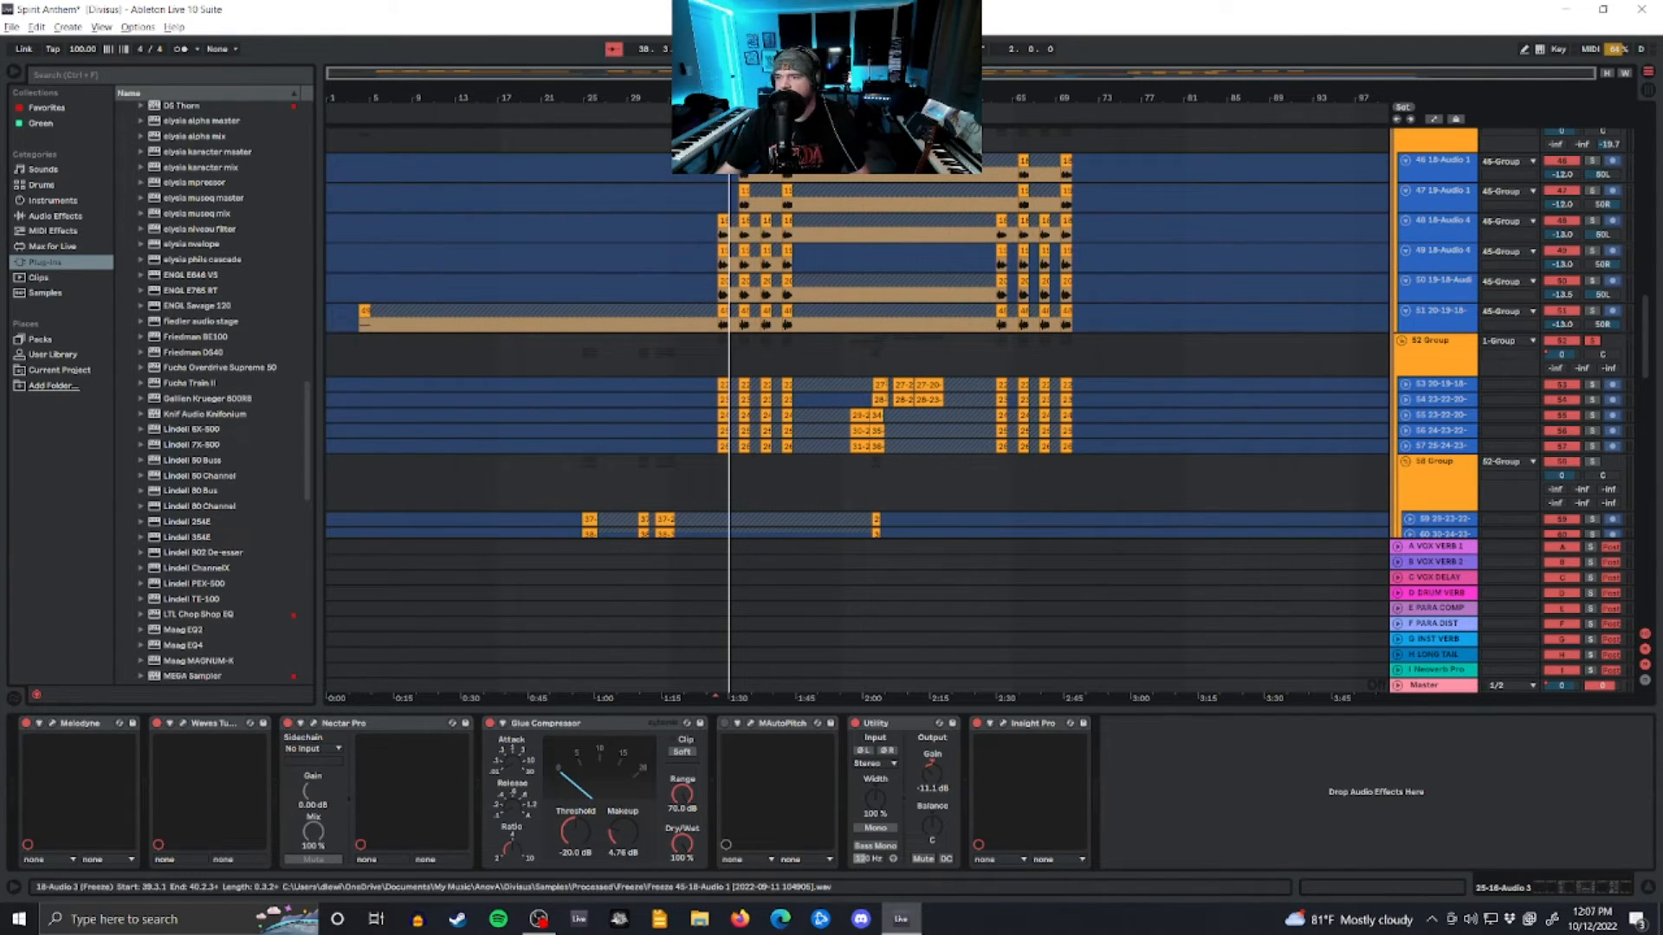
left_click(744, 161)
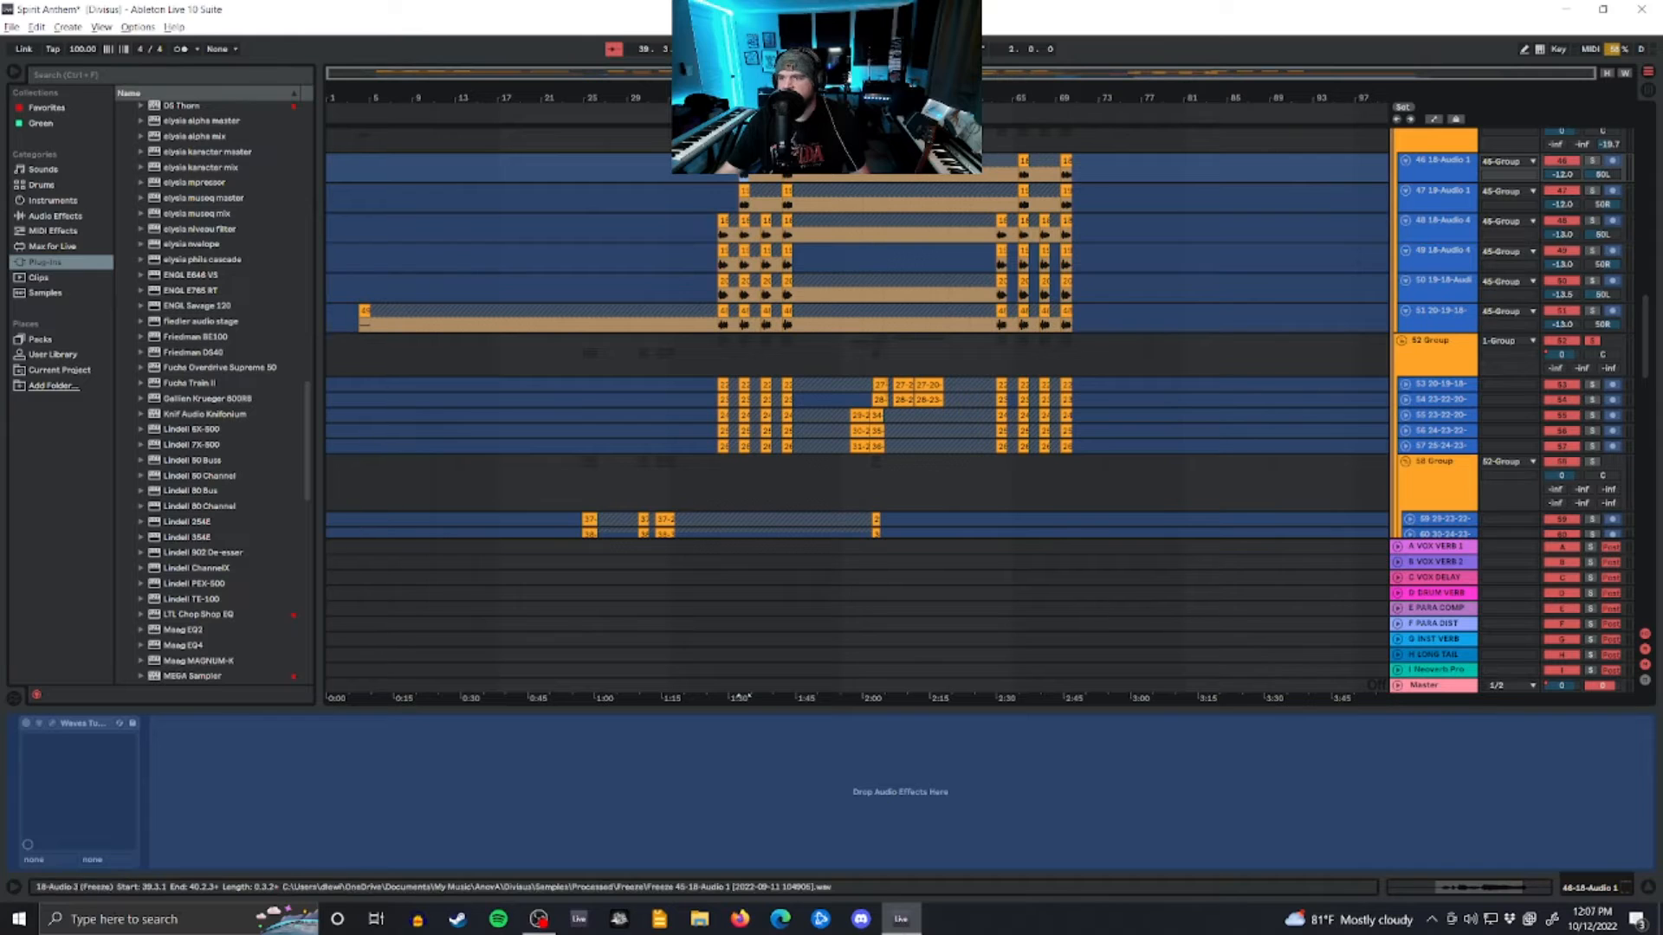
key("space")
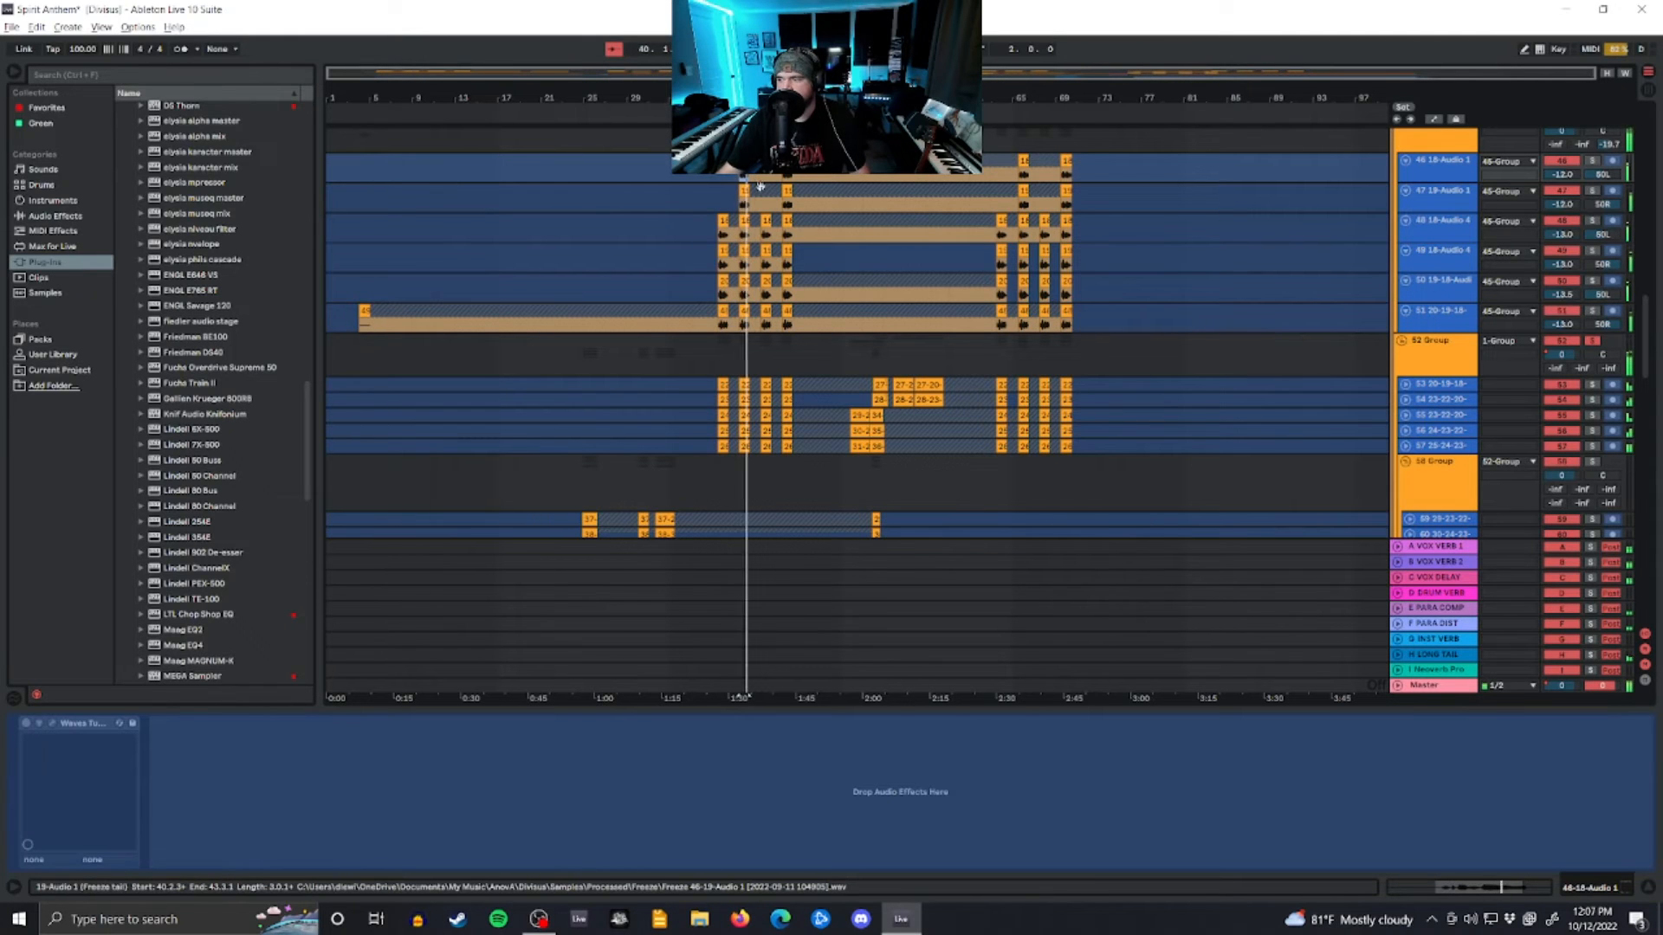
left_click(1594, 161)
key("space")
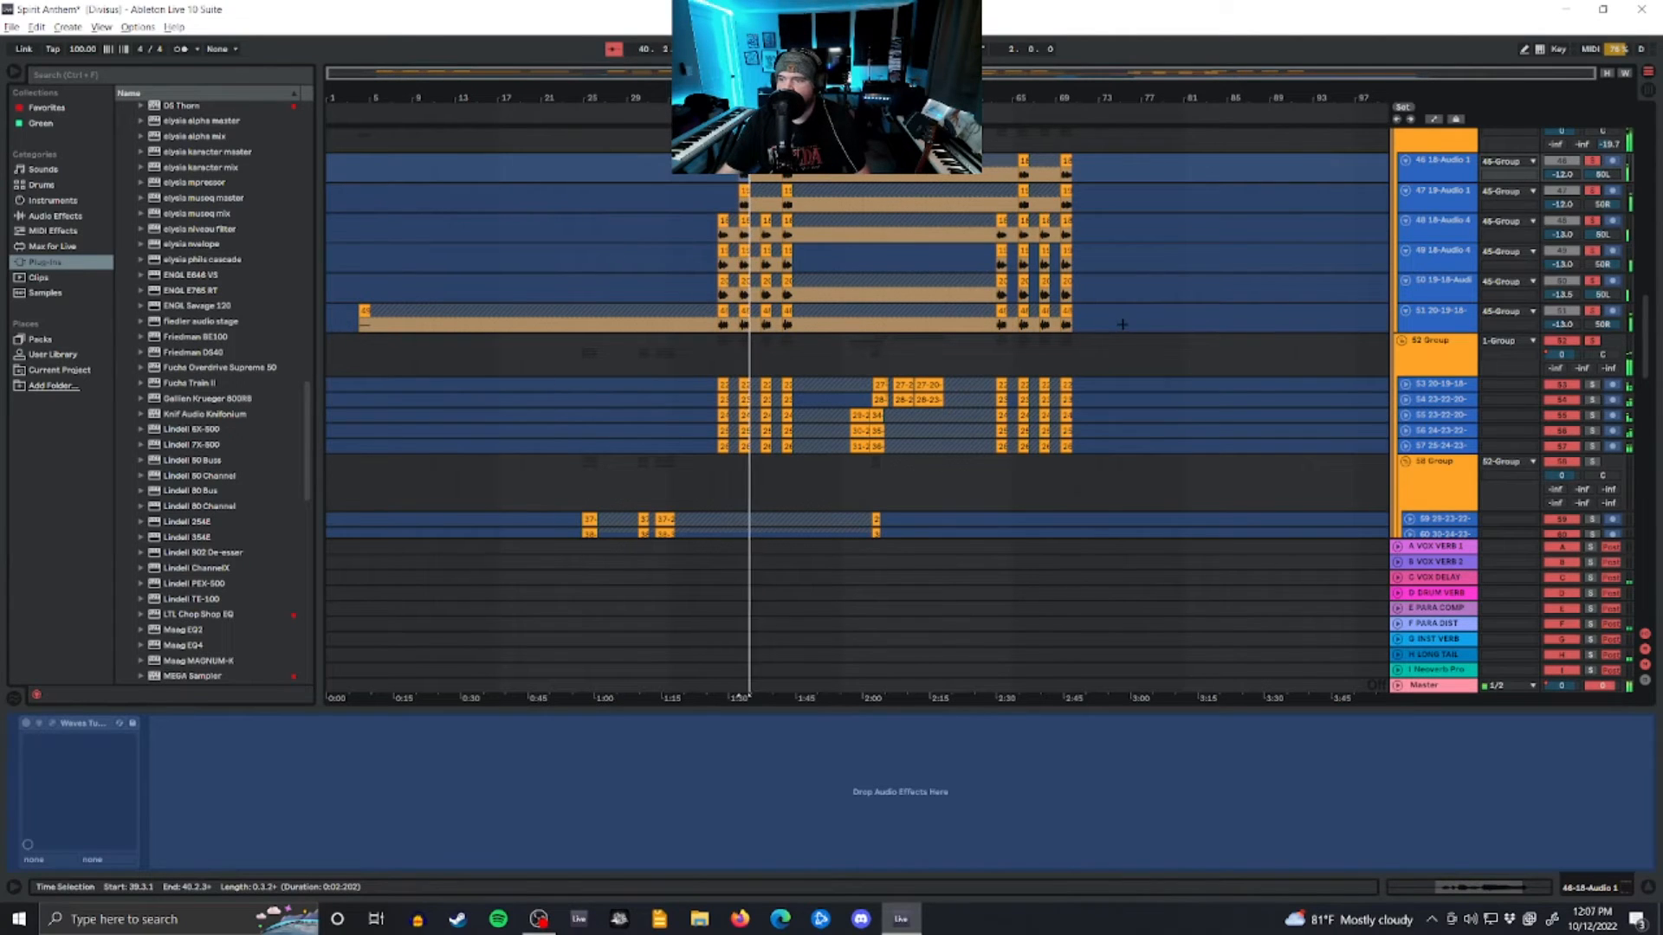
Step: Return to track 25 and play the full mix from 37.1.1
scroll(1145, 303, "up", 10)
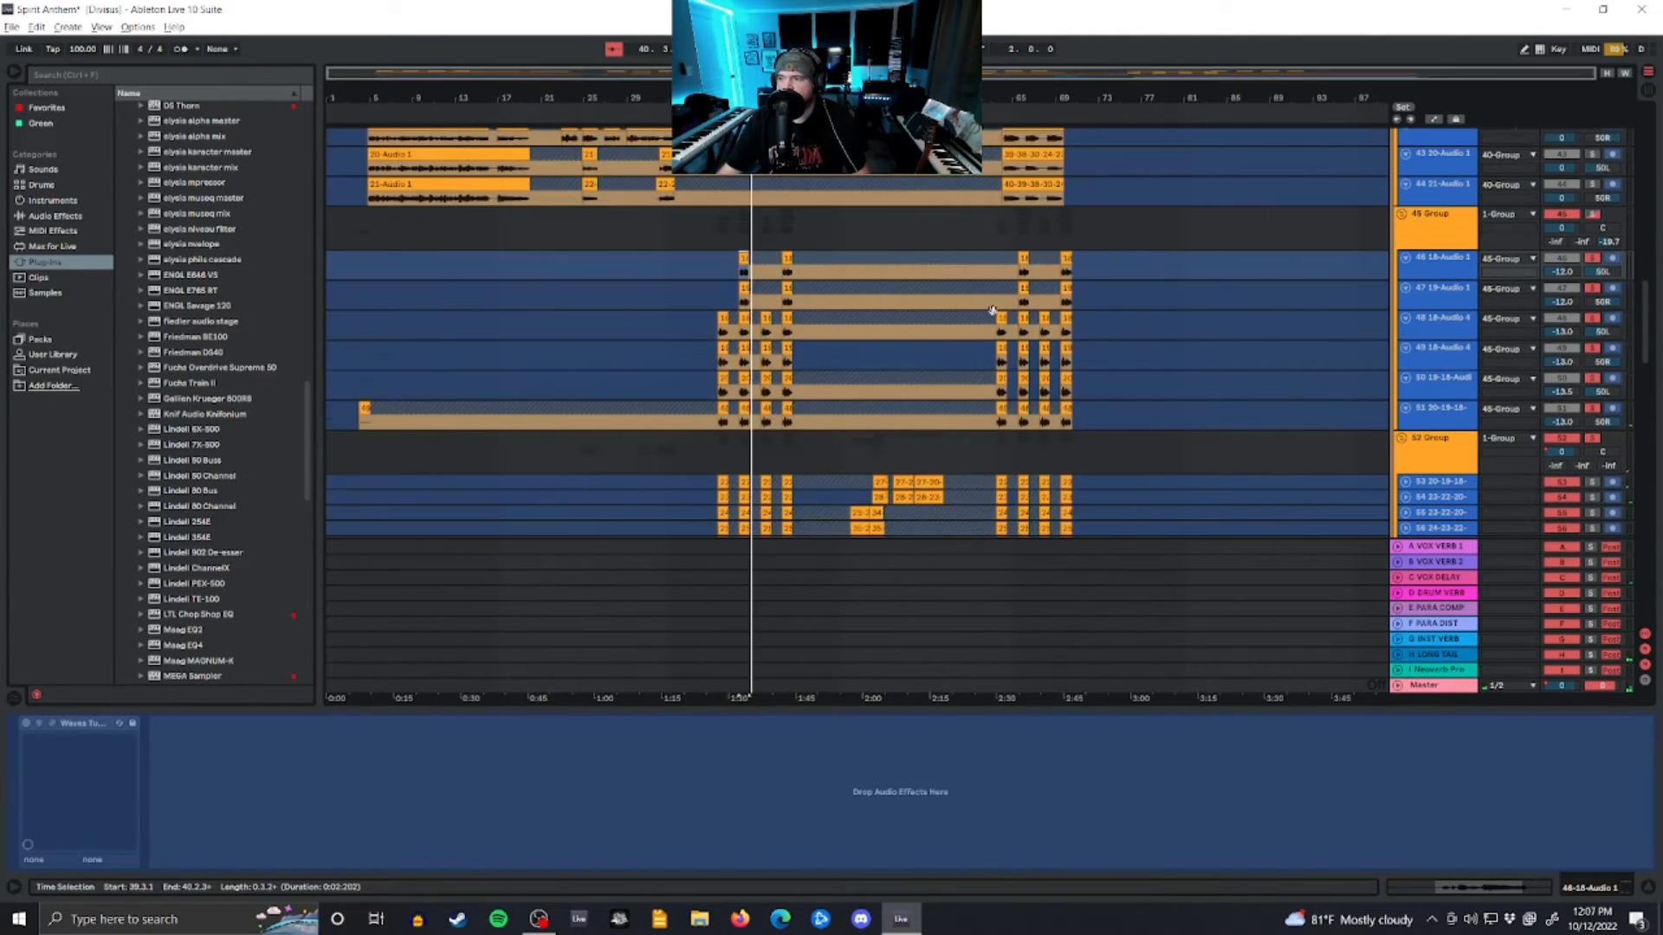
scroll(991, 310, "up", 5)
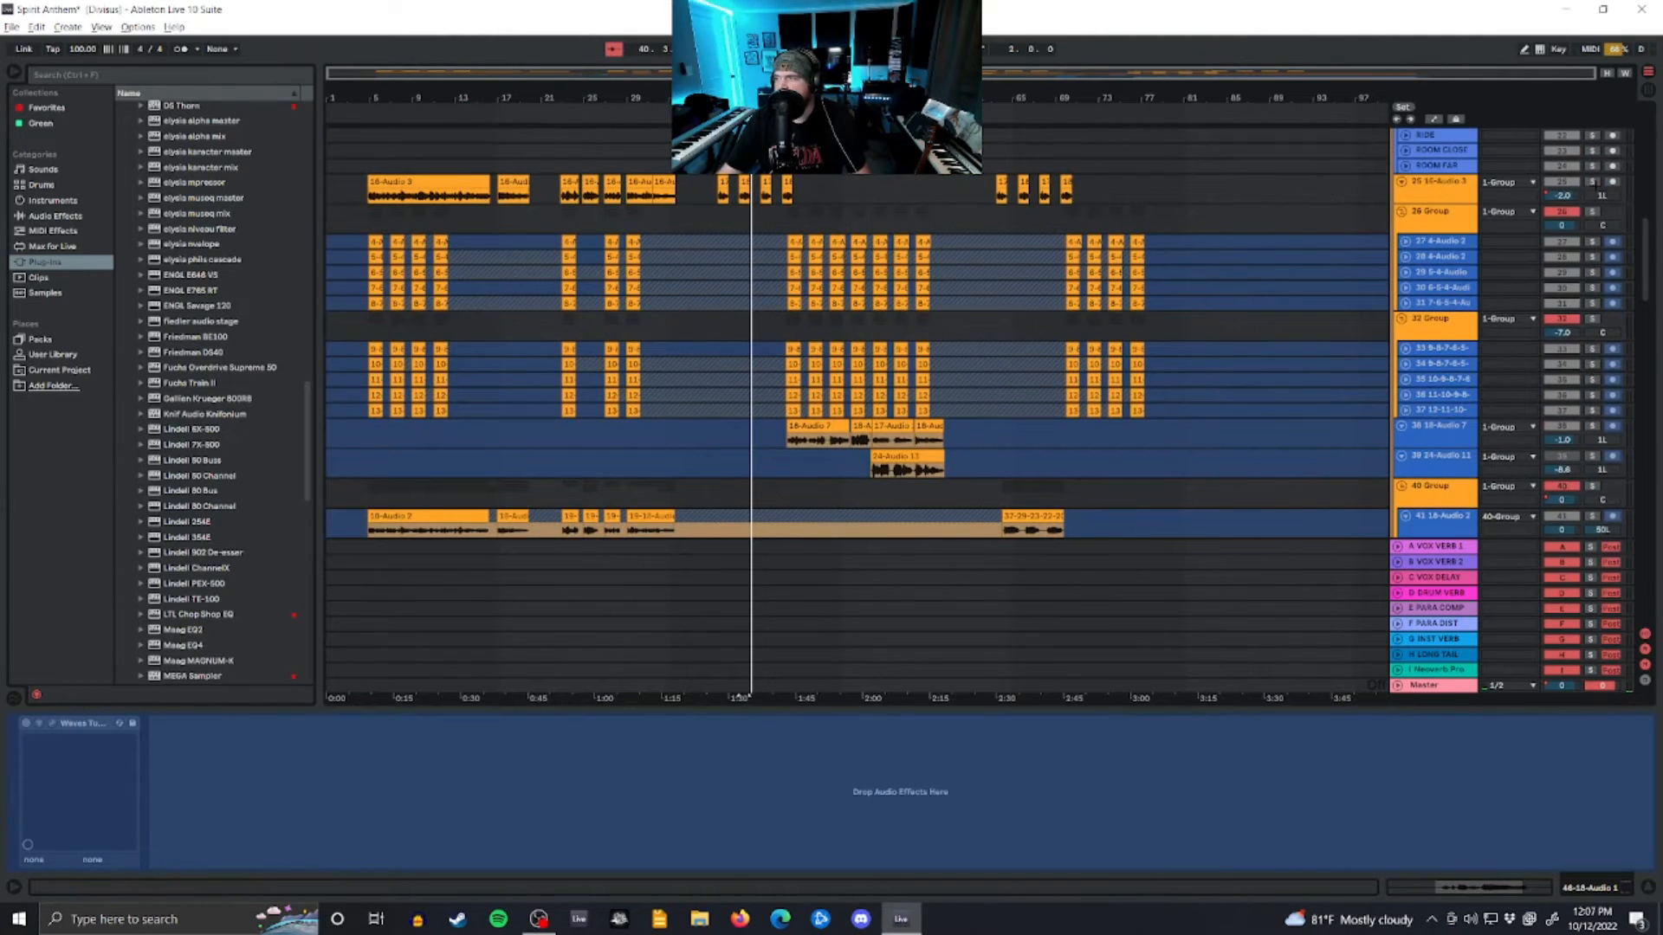
key("space")
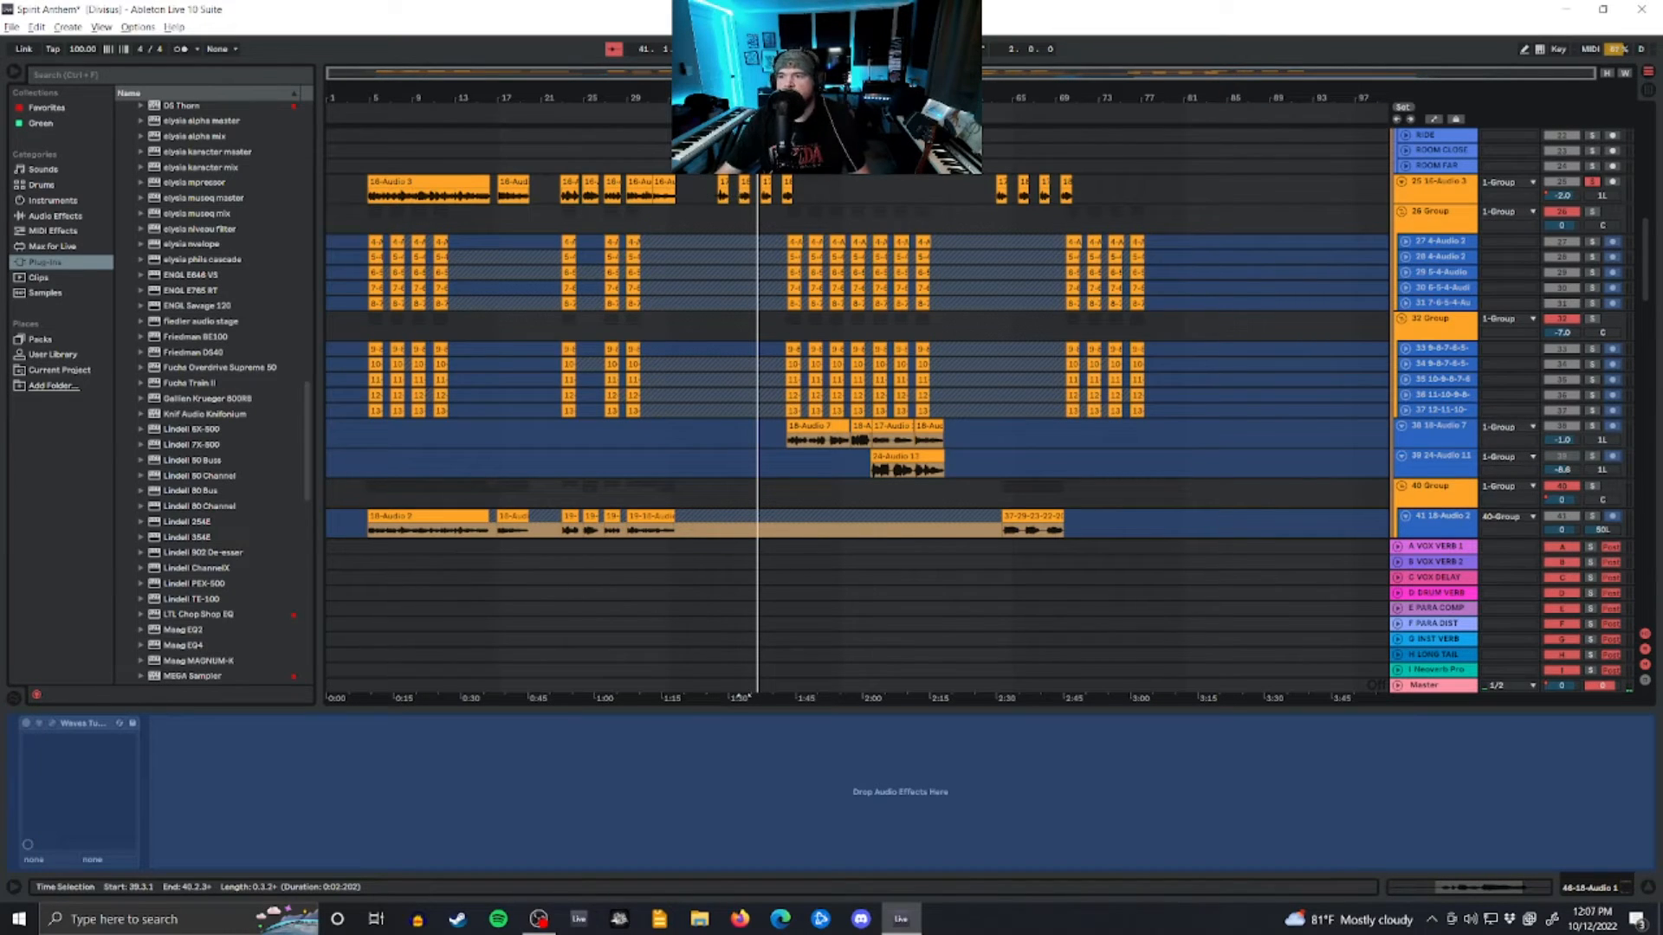
left_click(714, 190)
key("space")
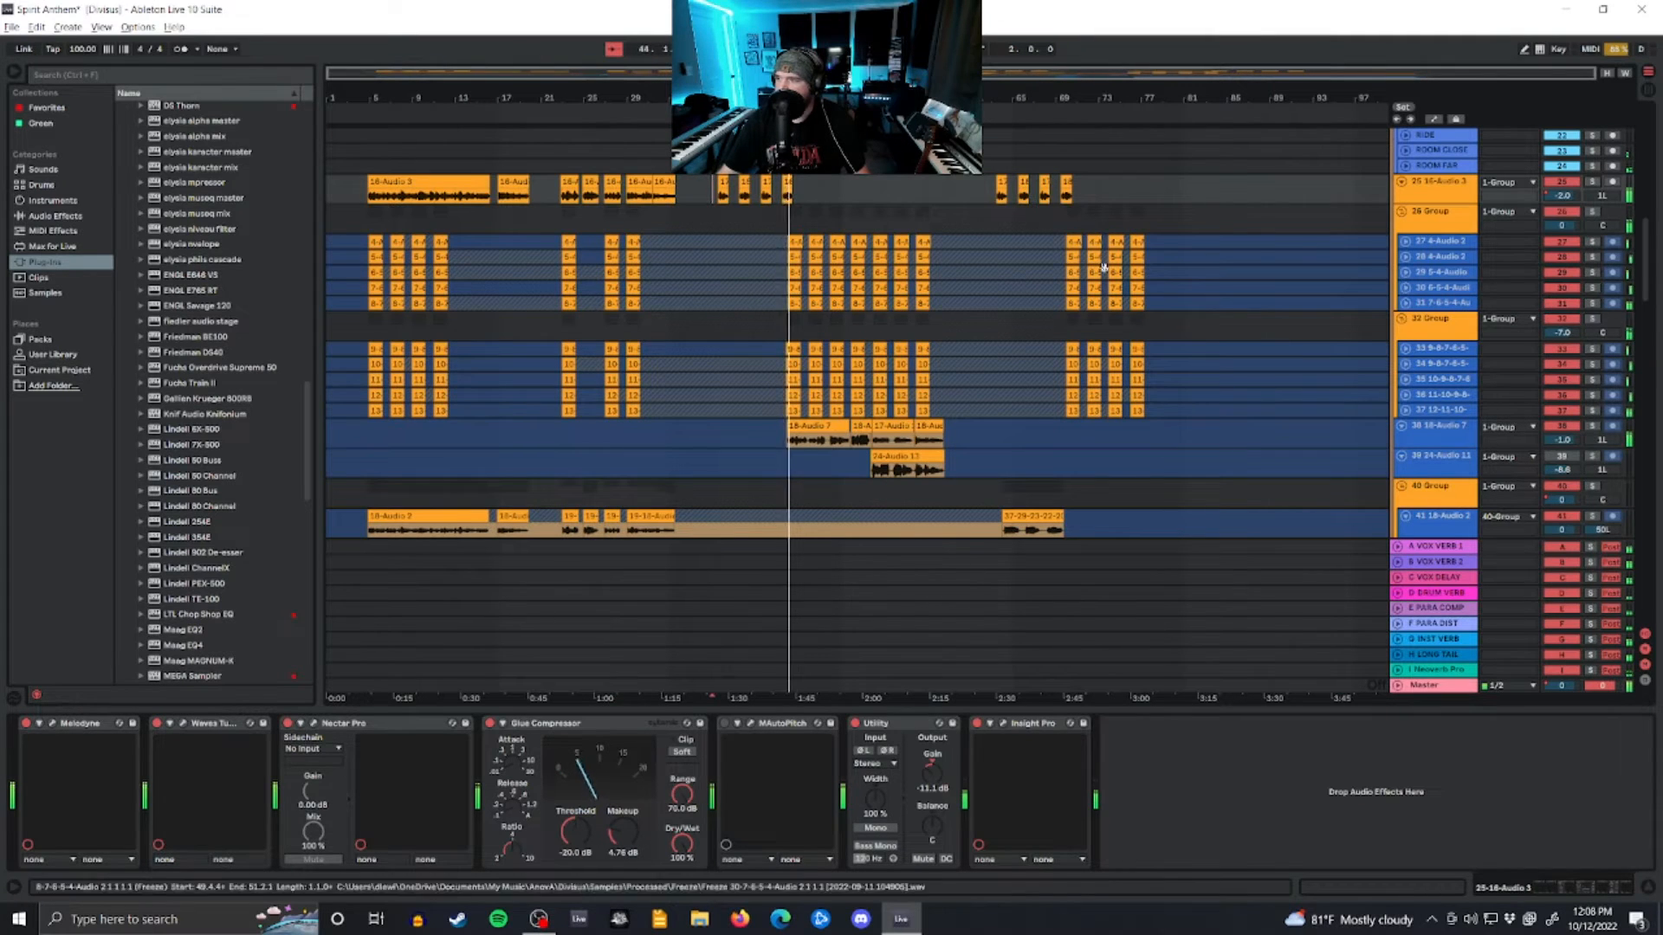
Step: Locate 65 Group with the grand piano and synth tracks, and play it in solo from 37.1.1
scroll(693, 264, "down", 8)
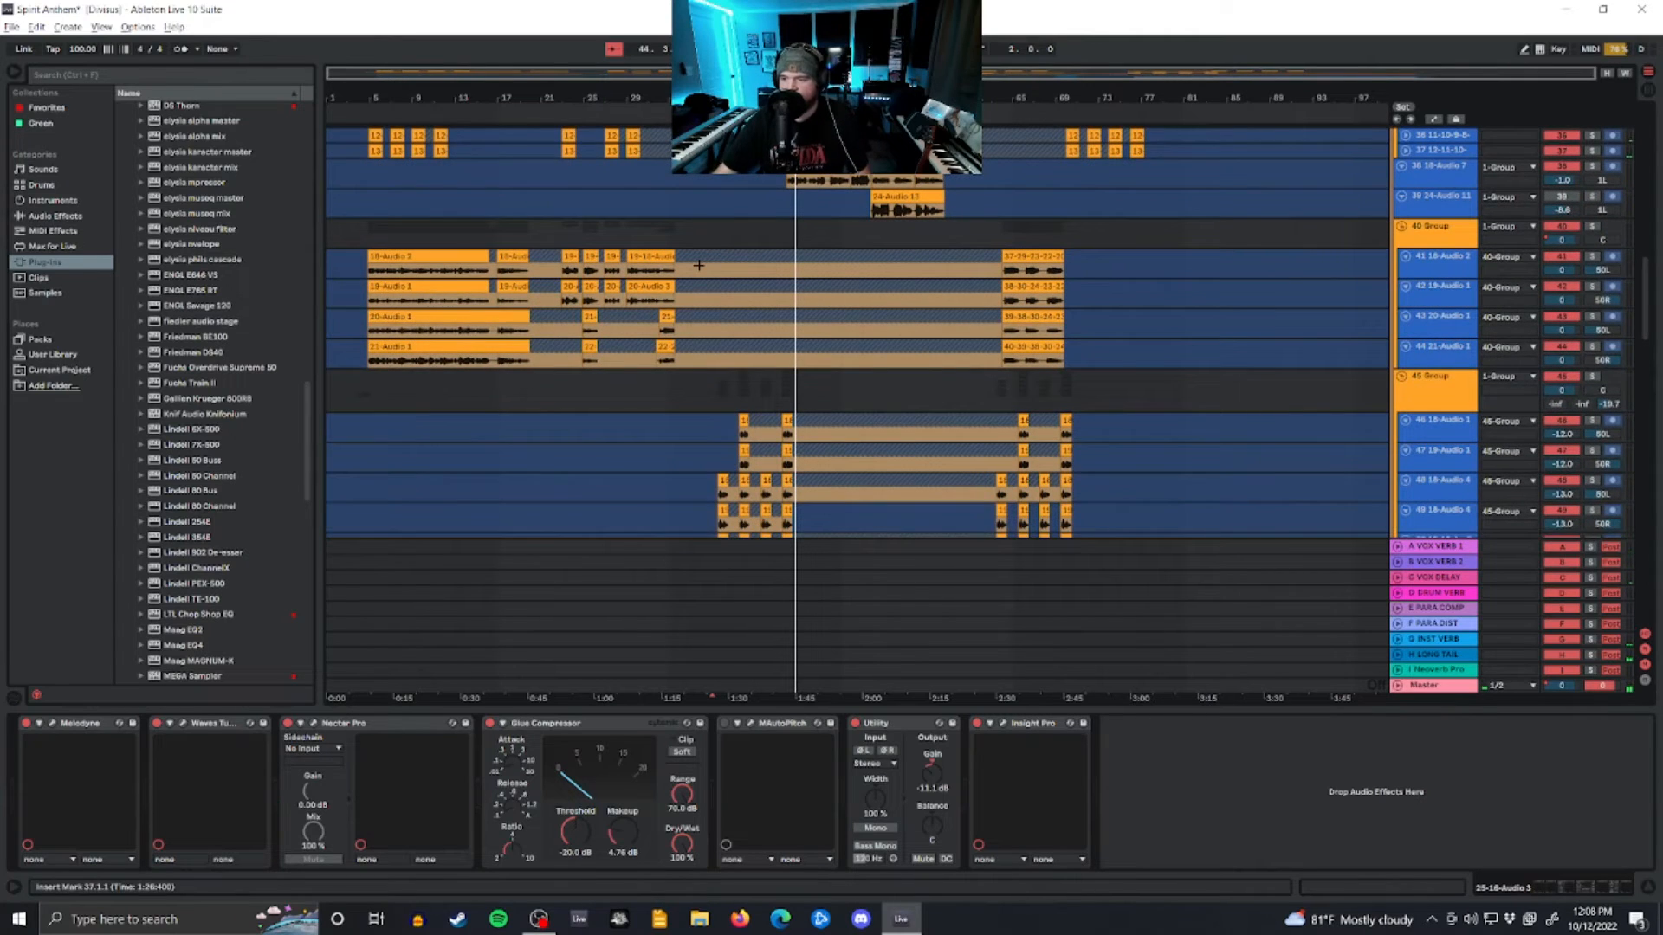
scroll(698, 265, "down", 2)
scroll(718, 273, "down", 4)
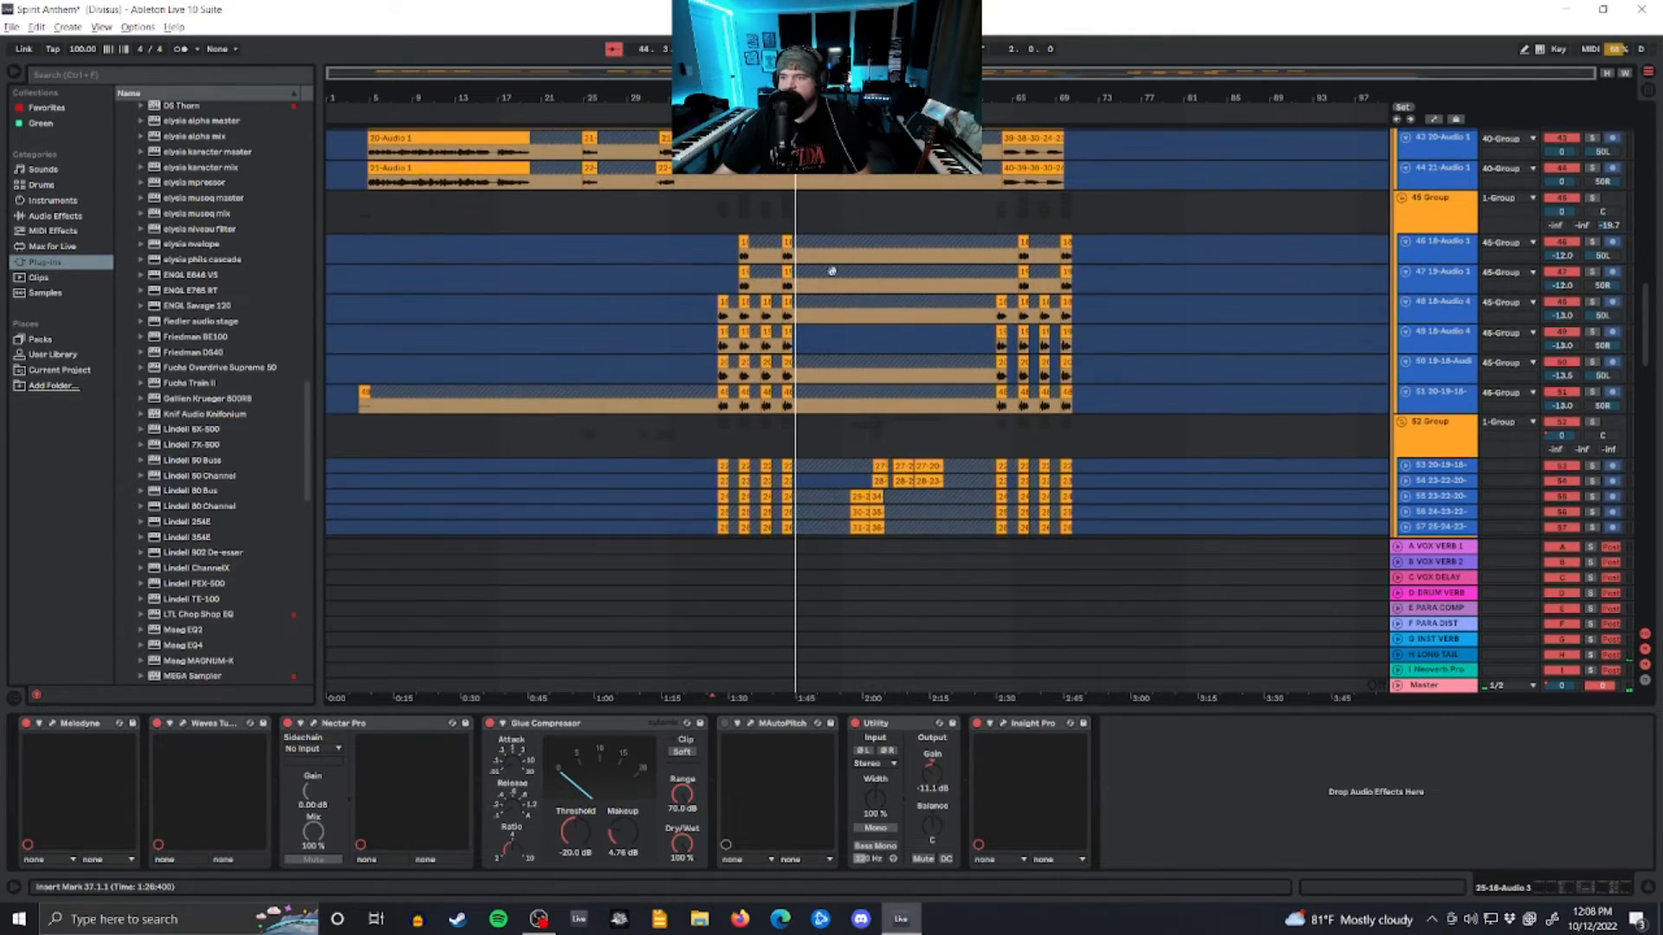
scroll(832, 270, "down", 1)
scroll(811, 274, "down", 12)
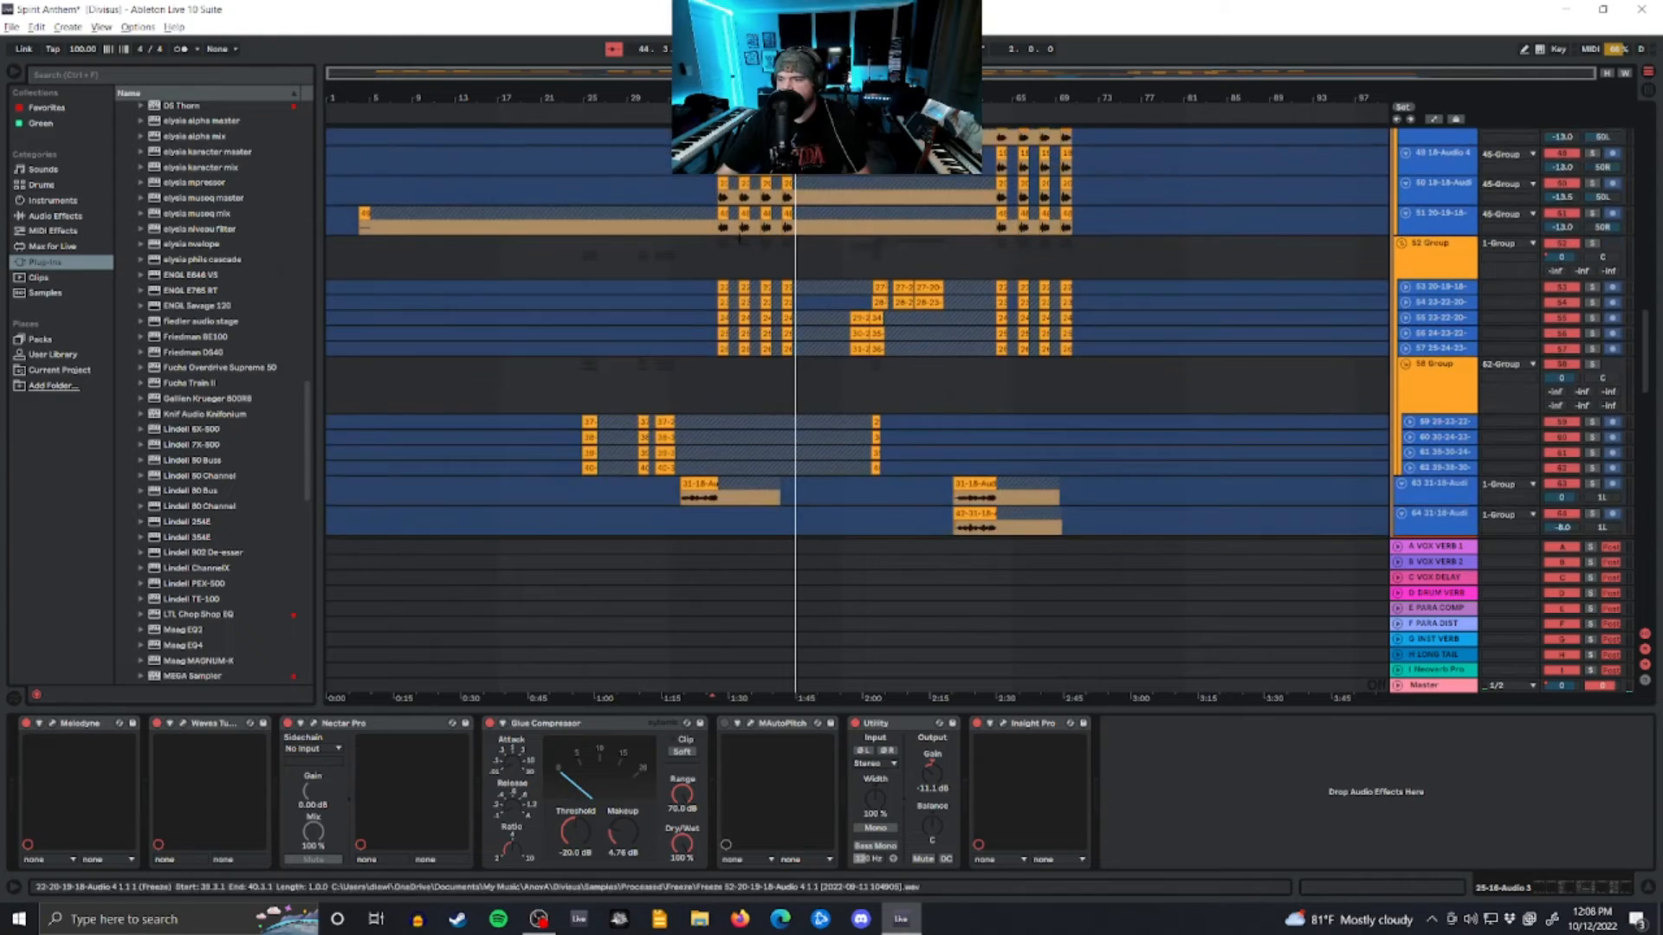
scroll(737, 186, "down", 3)
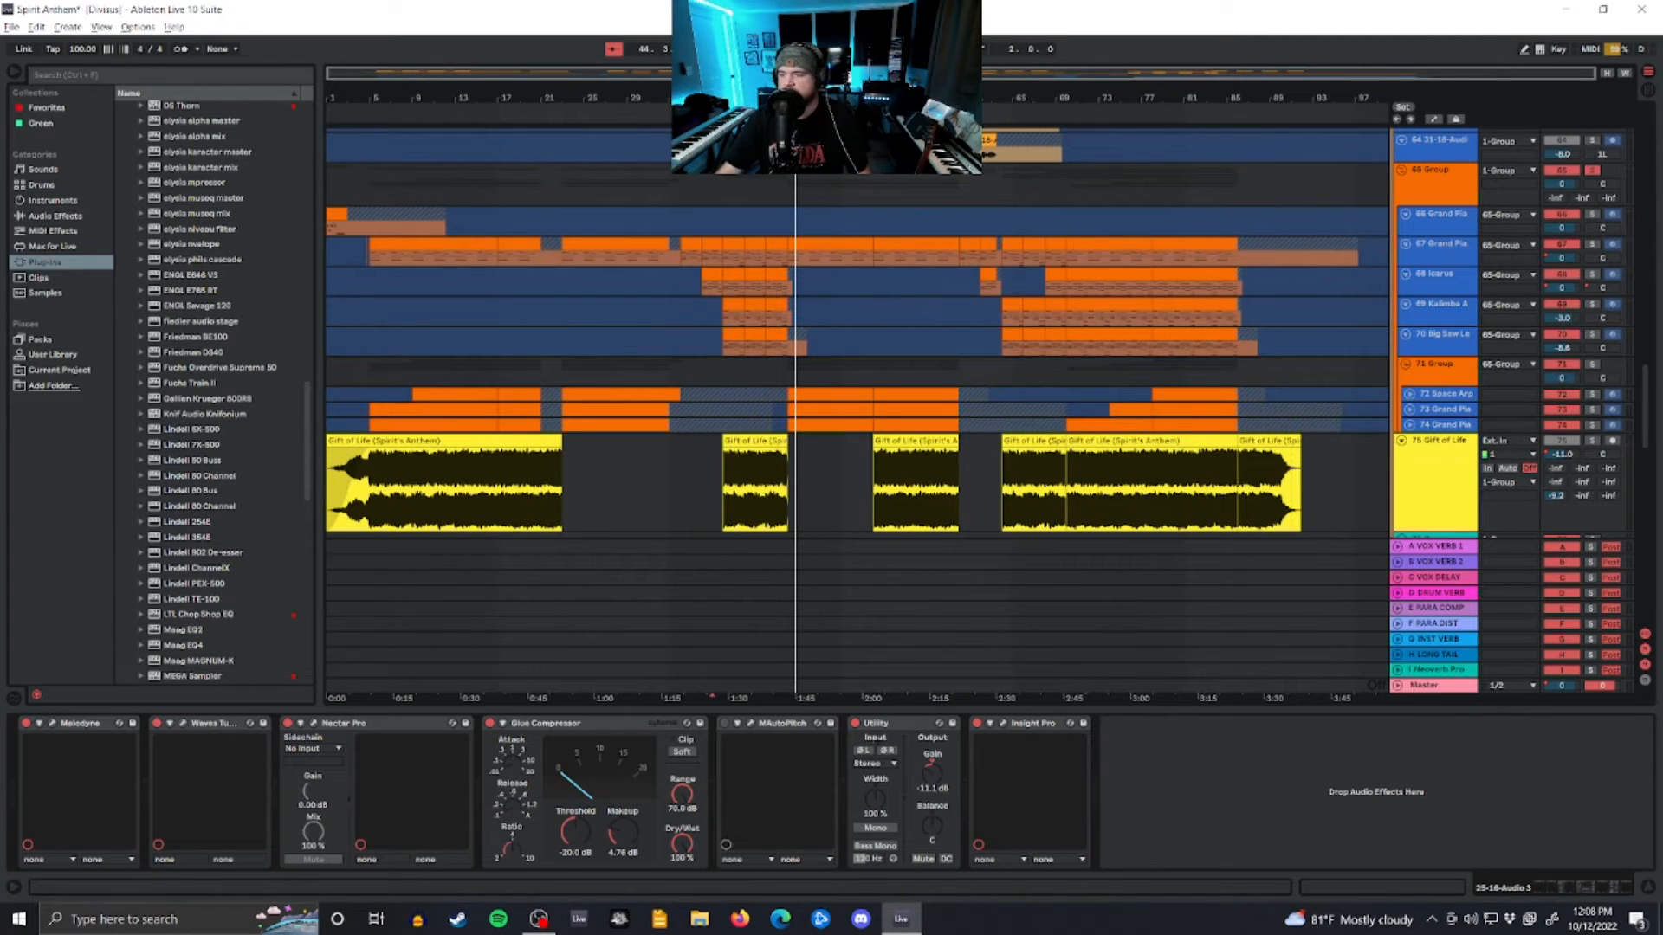
left_click(1592, 171)
key("space")
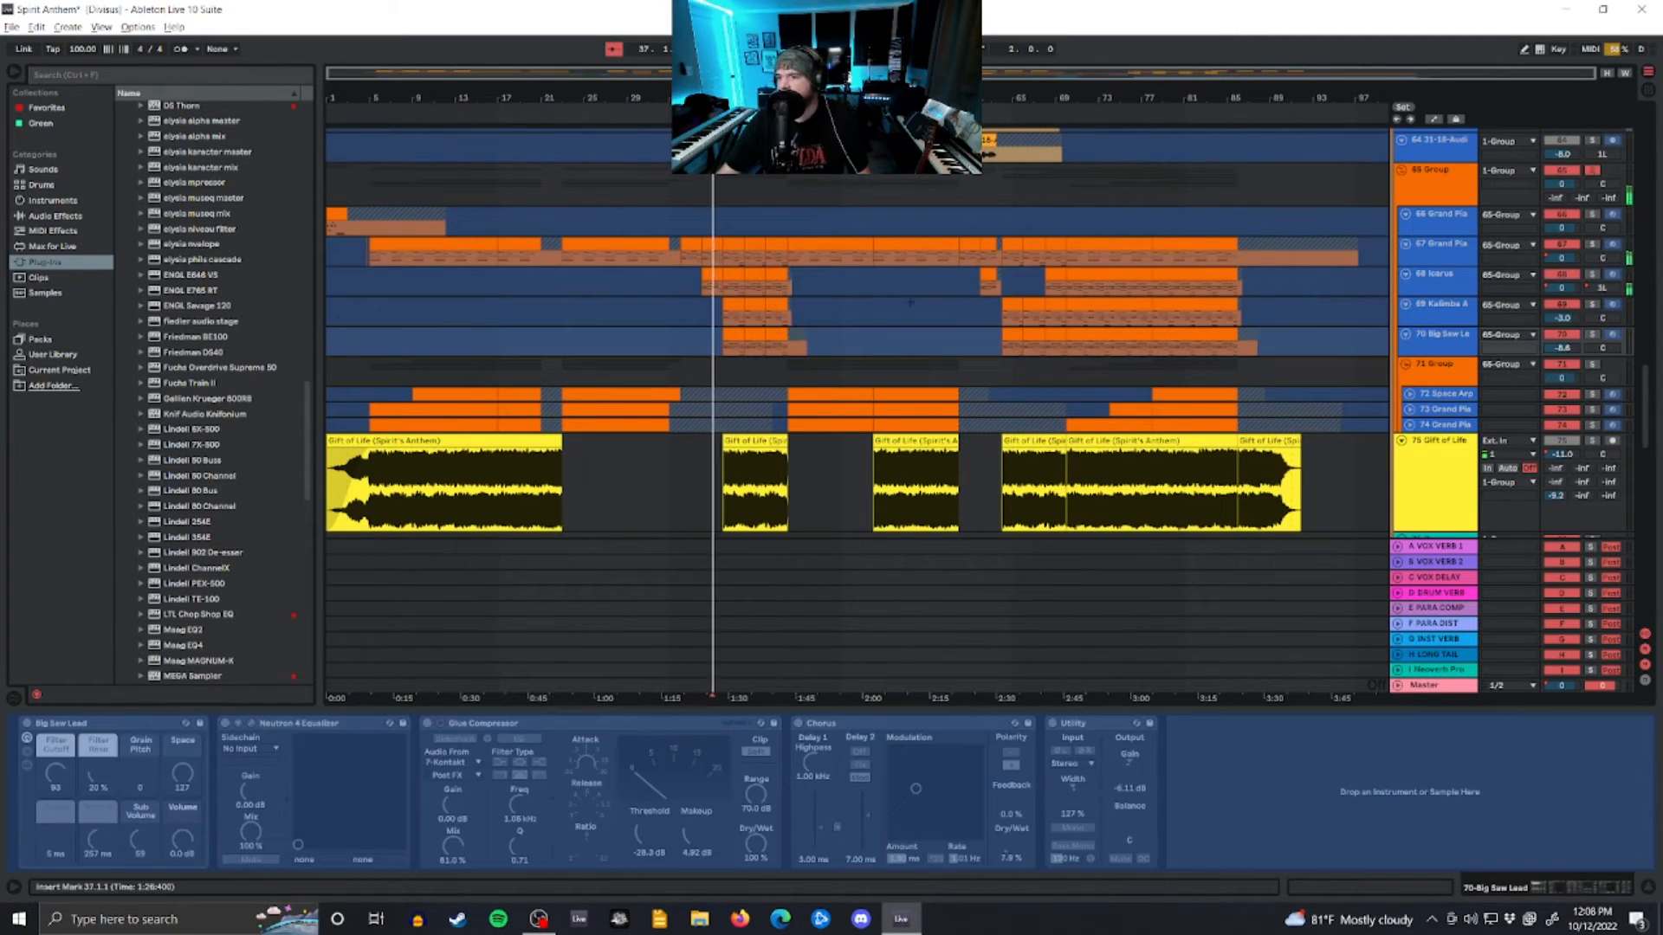
Step: Play the first Grand Piano clip on track 67 with 65 Group soloed, and clear the group's solo
left_click(376, 245)
key("space")
key("space")
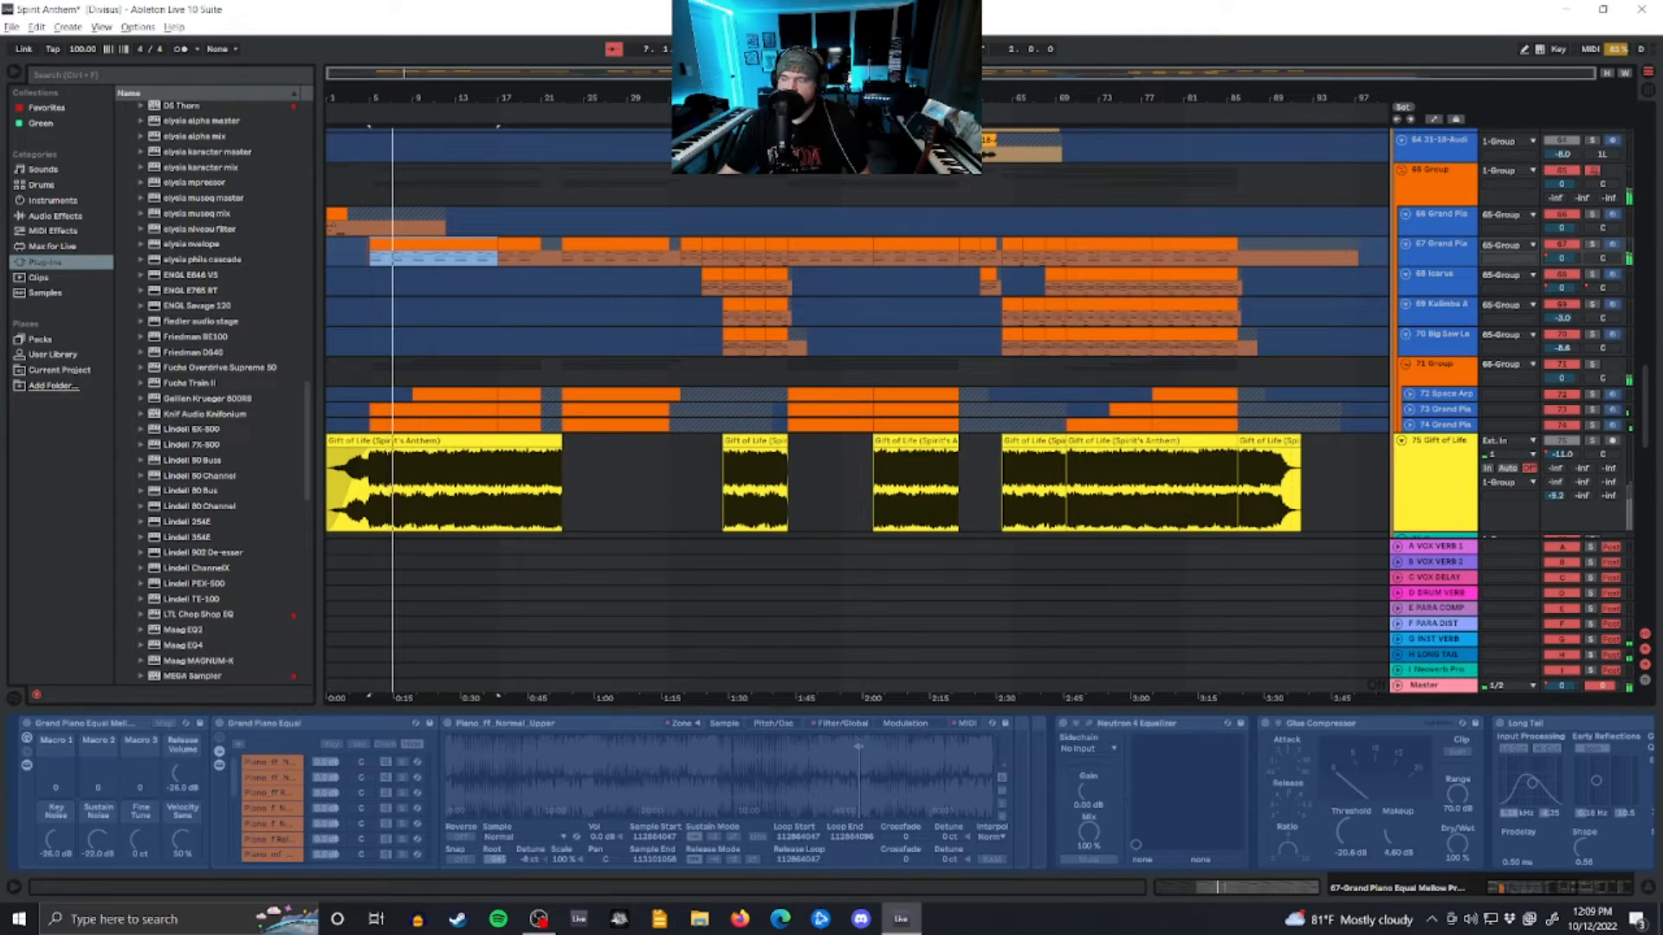
left_click(1592, 170)
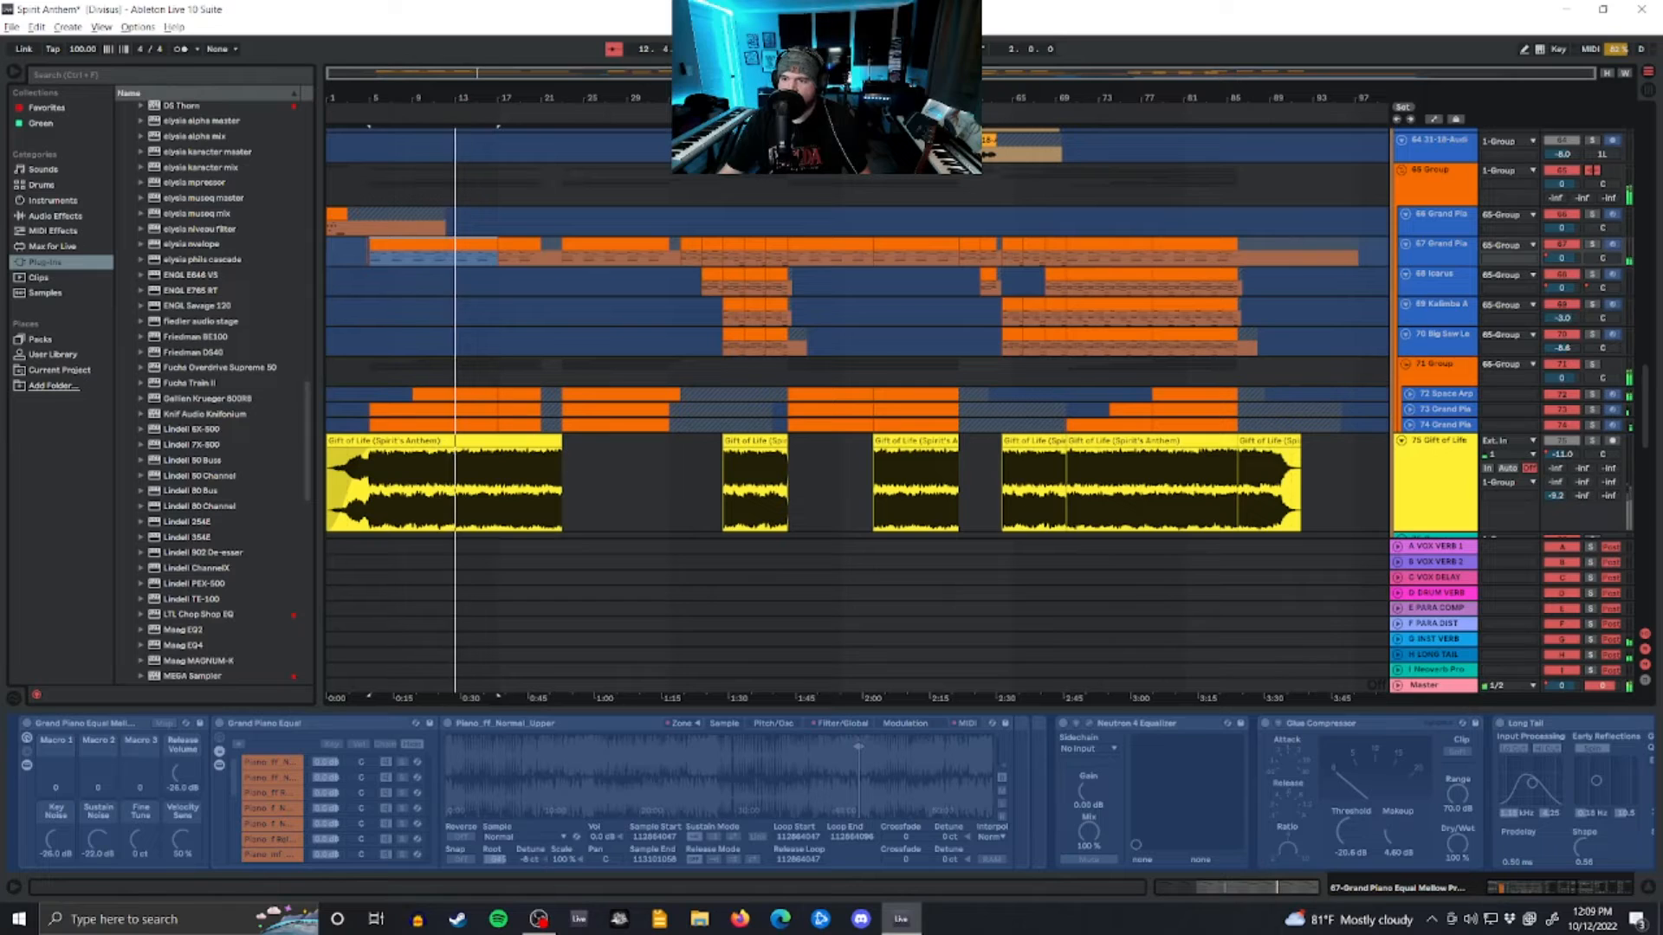
left_click(530, 310)
key("space")
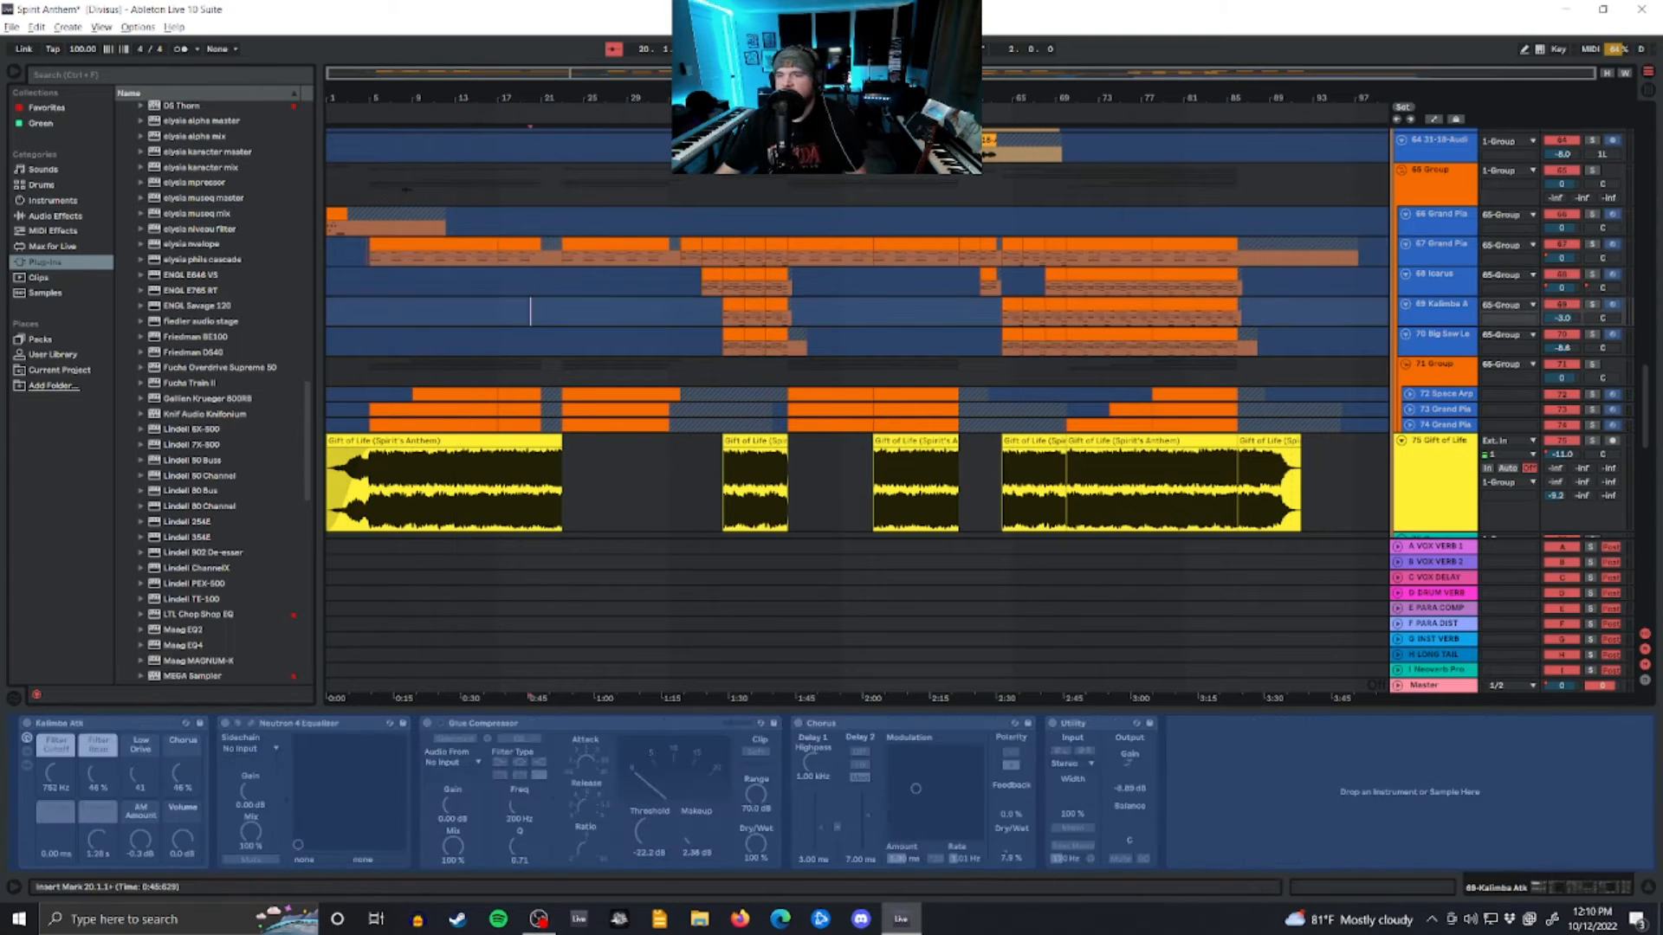
Step: Play the full mix from successive points along 65 Group, including 33.2.4
left_click(372, 182)
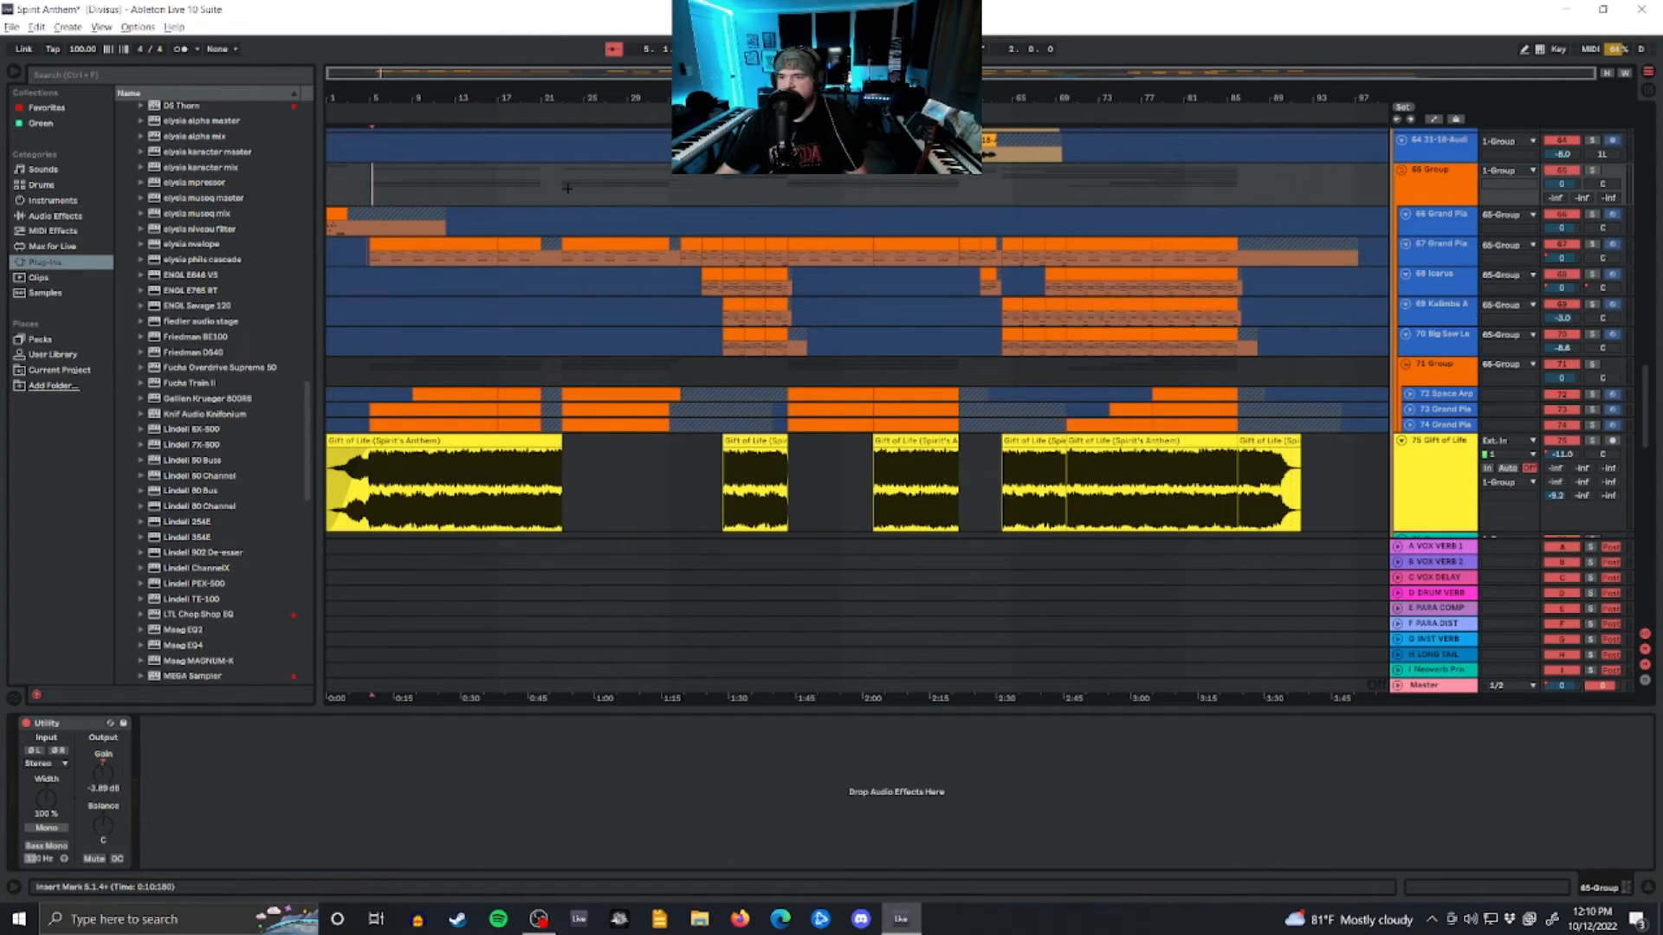
key("space")
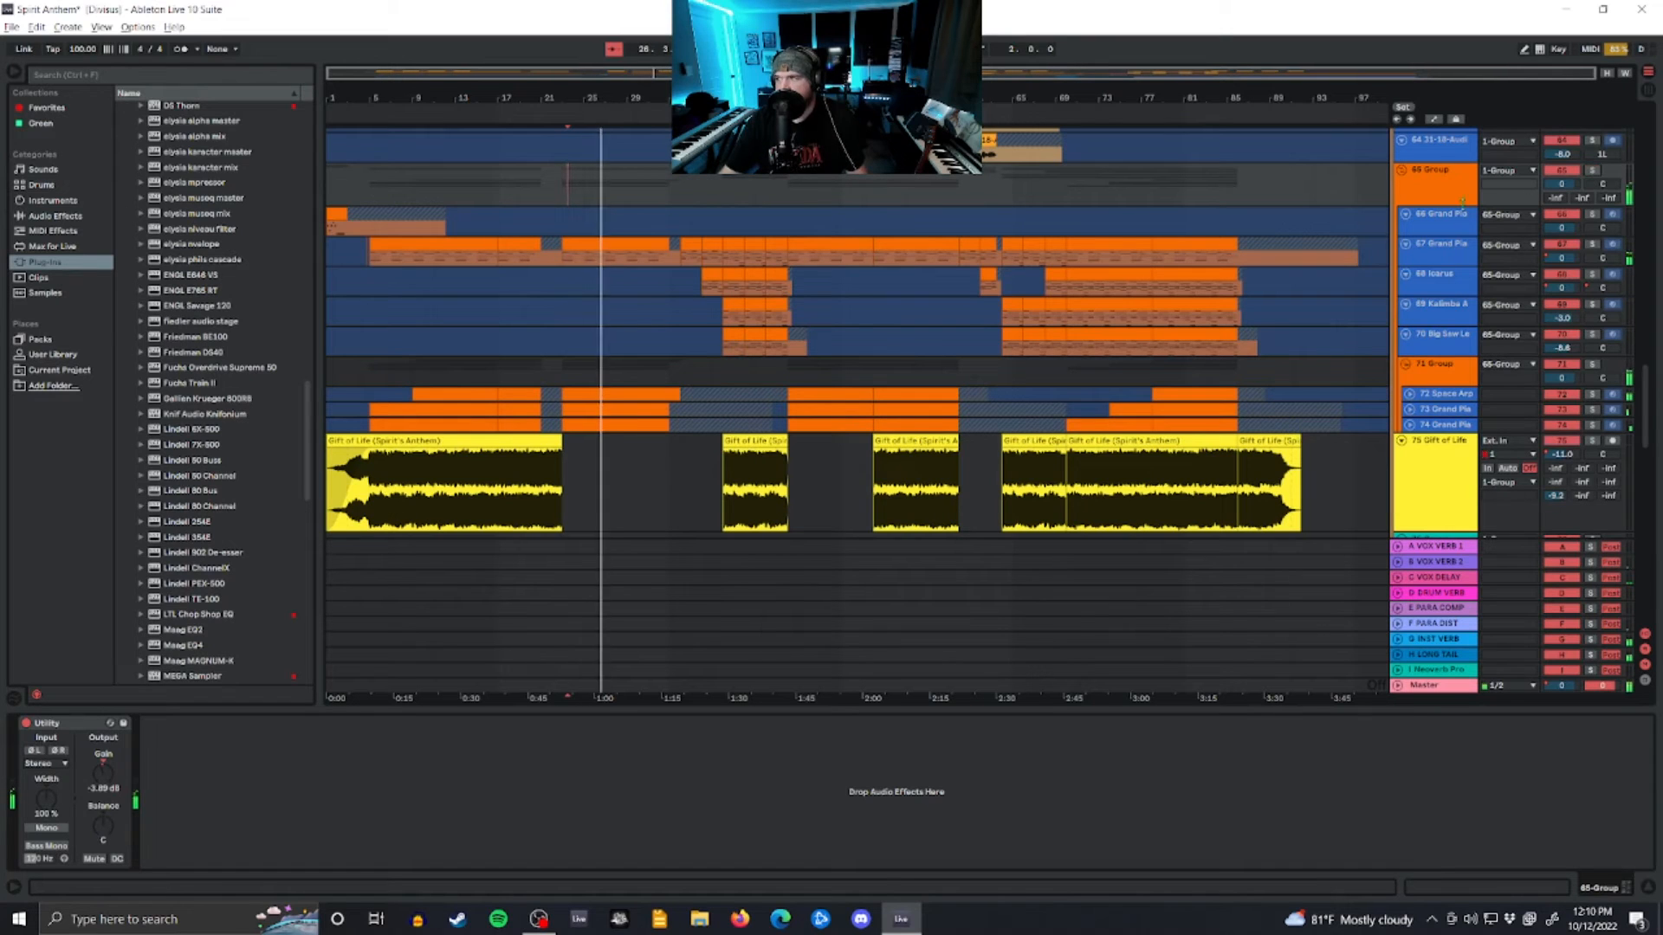
key("space")
left_click(675, 189)
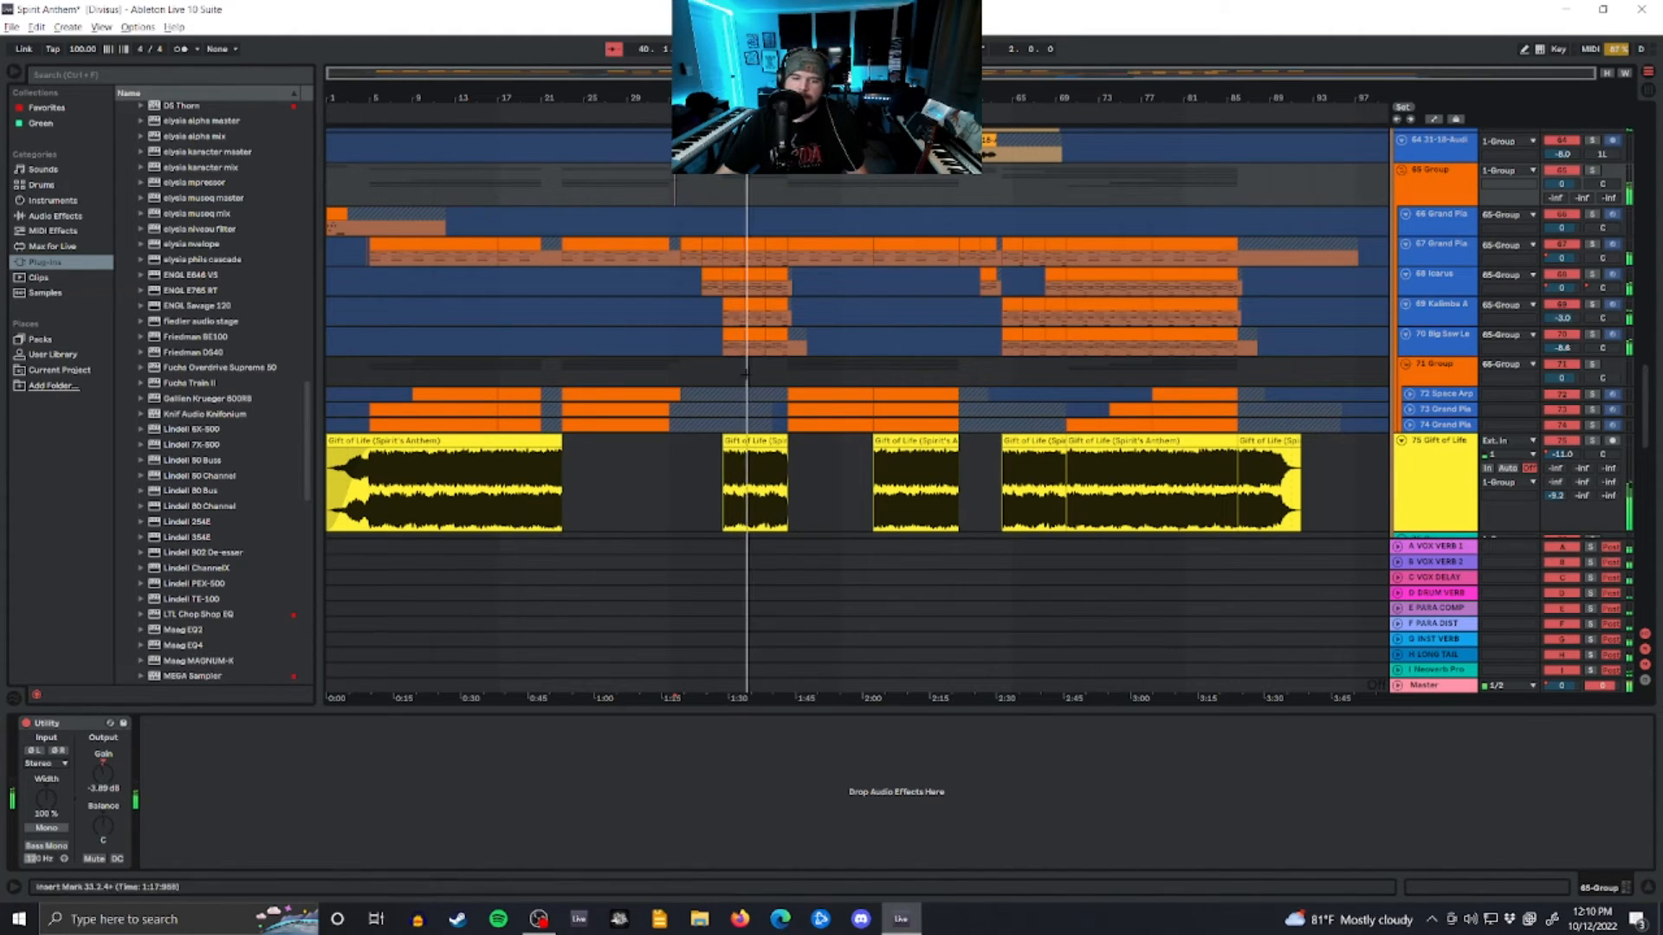
Step: Expand the tracks inside 90 Group and play the group in solo from 57.3.4
scroll(763, 260, "down", 2)
scroll(764, 257, "down", 10)
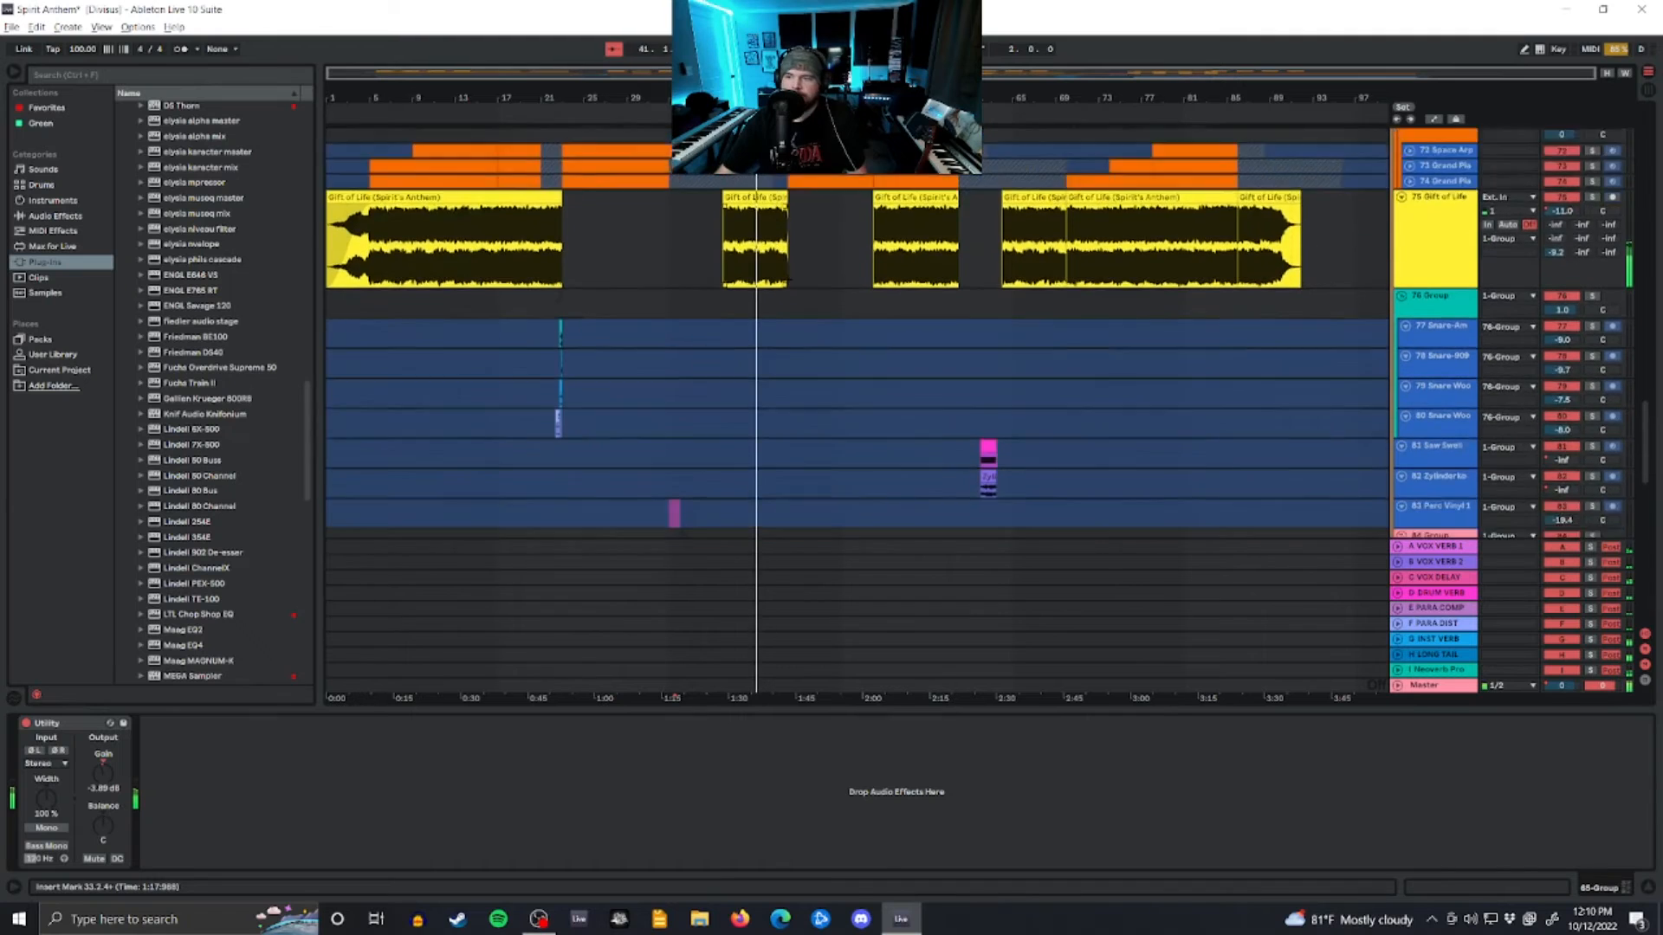
scroll(807, 331, "down", 9)
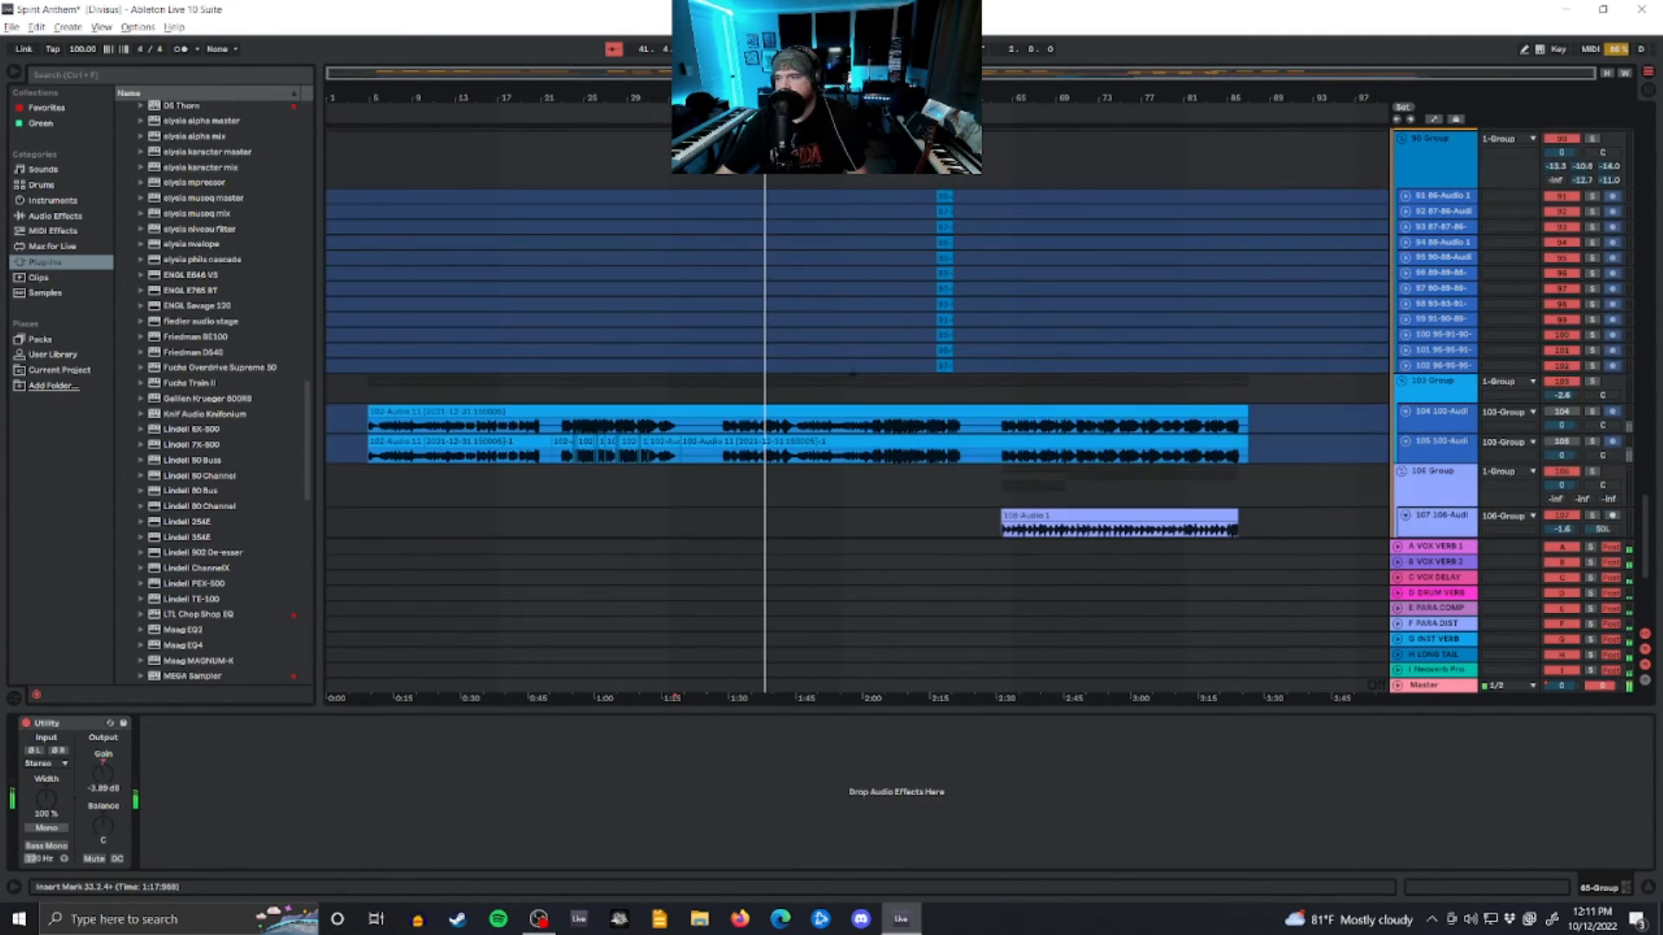
key("space")
left_click(935, 172)
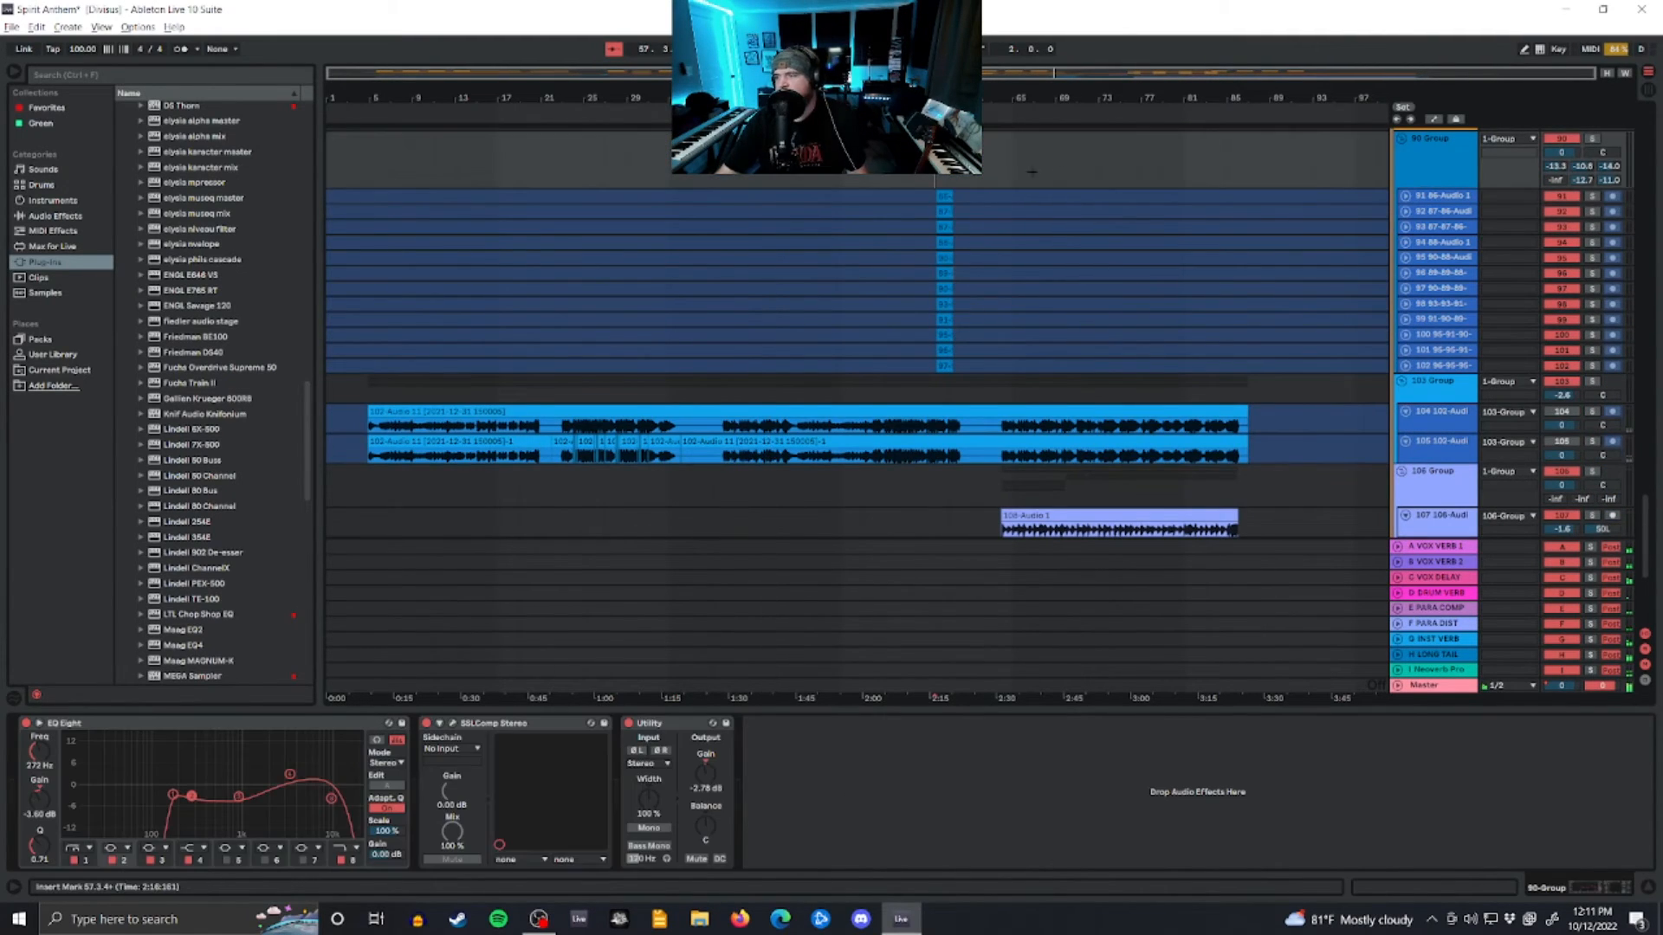
scroll(1166, 182, "up", 1)
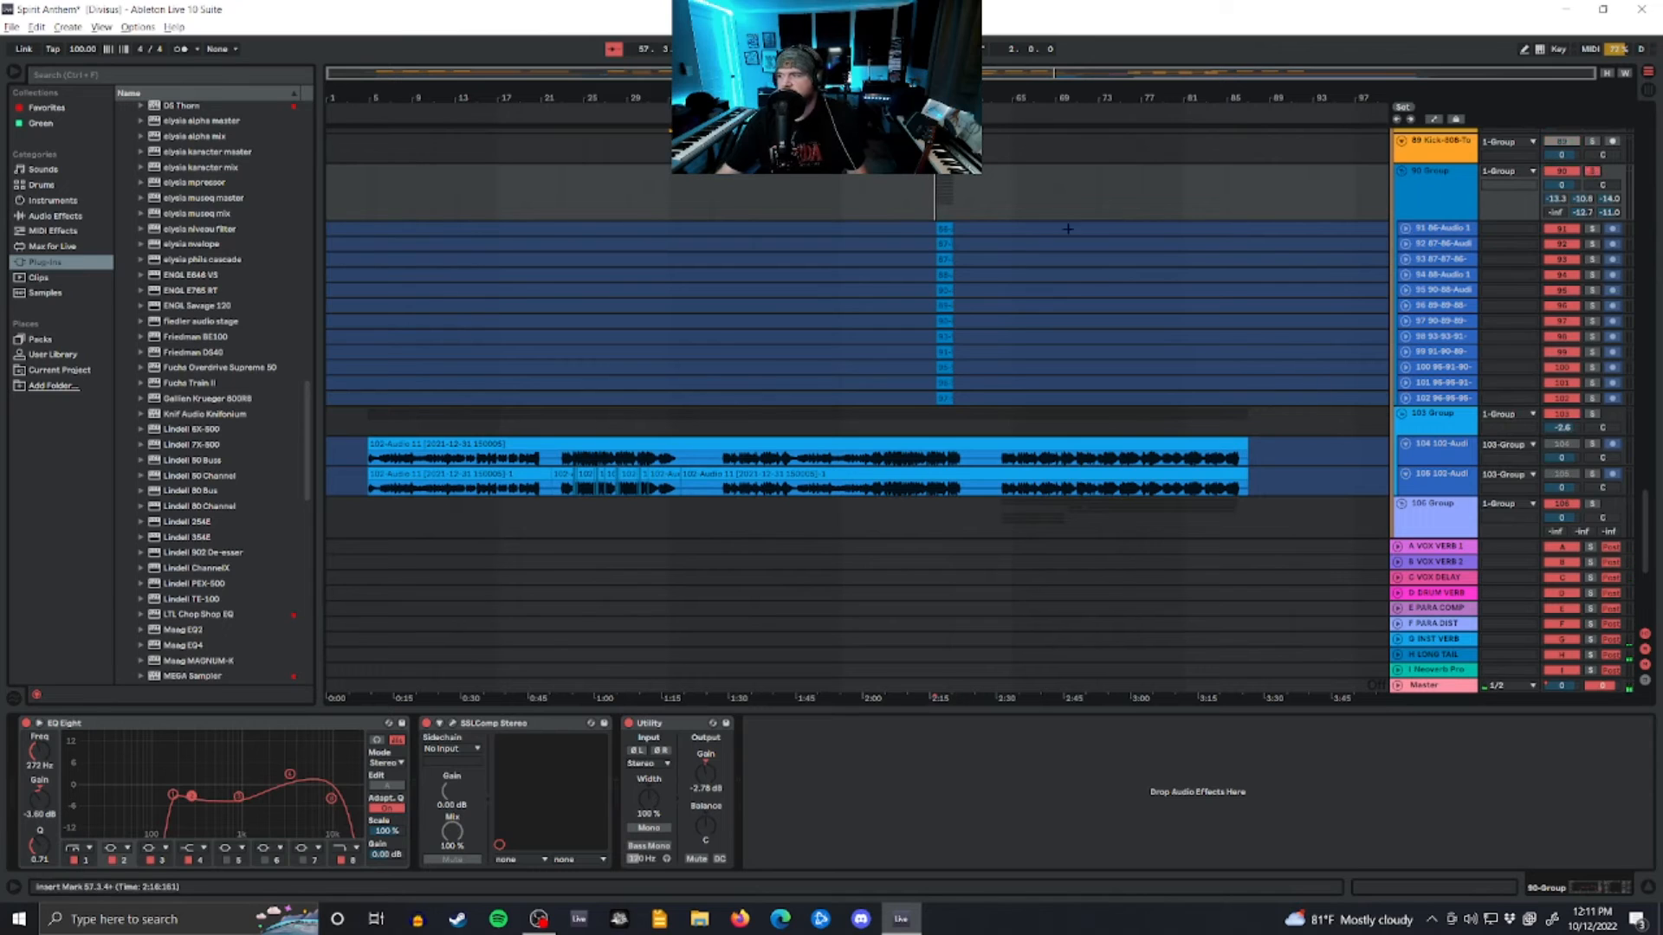
left_click(1406, 229)
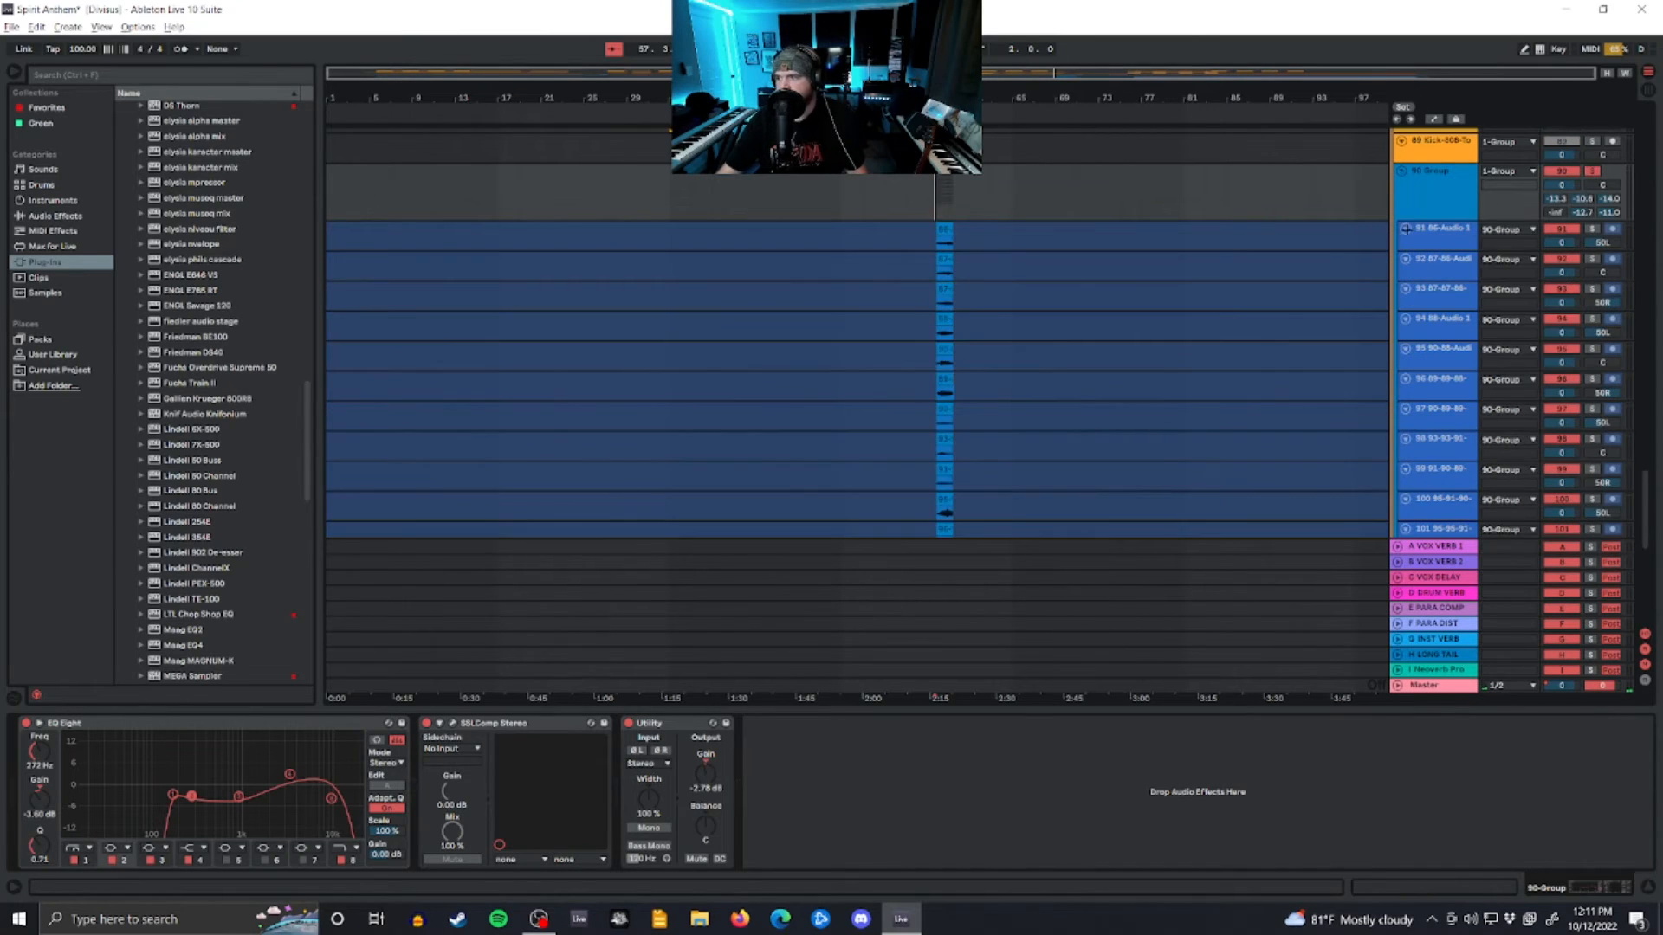
key("space")
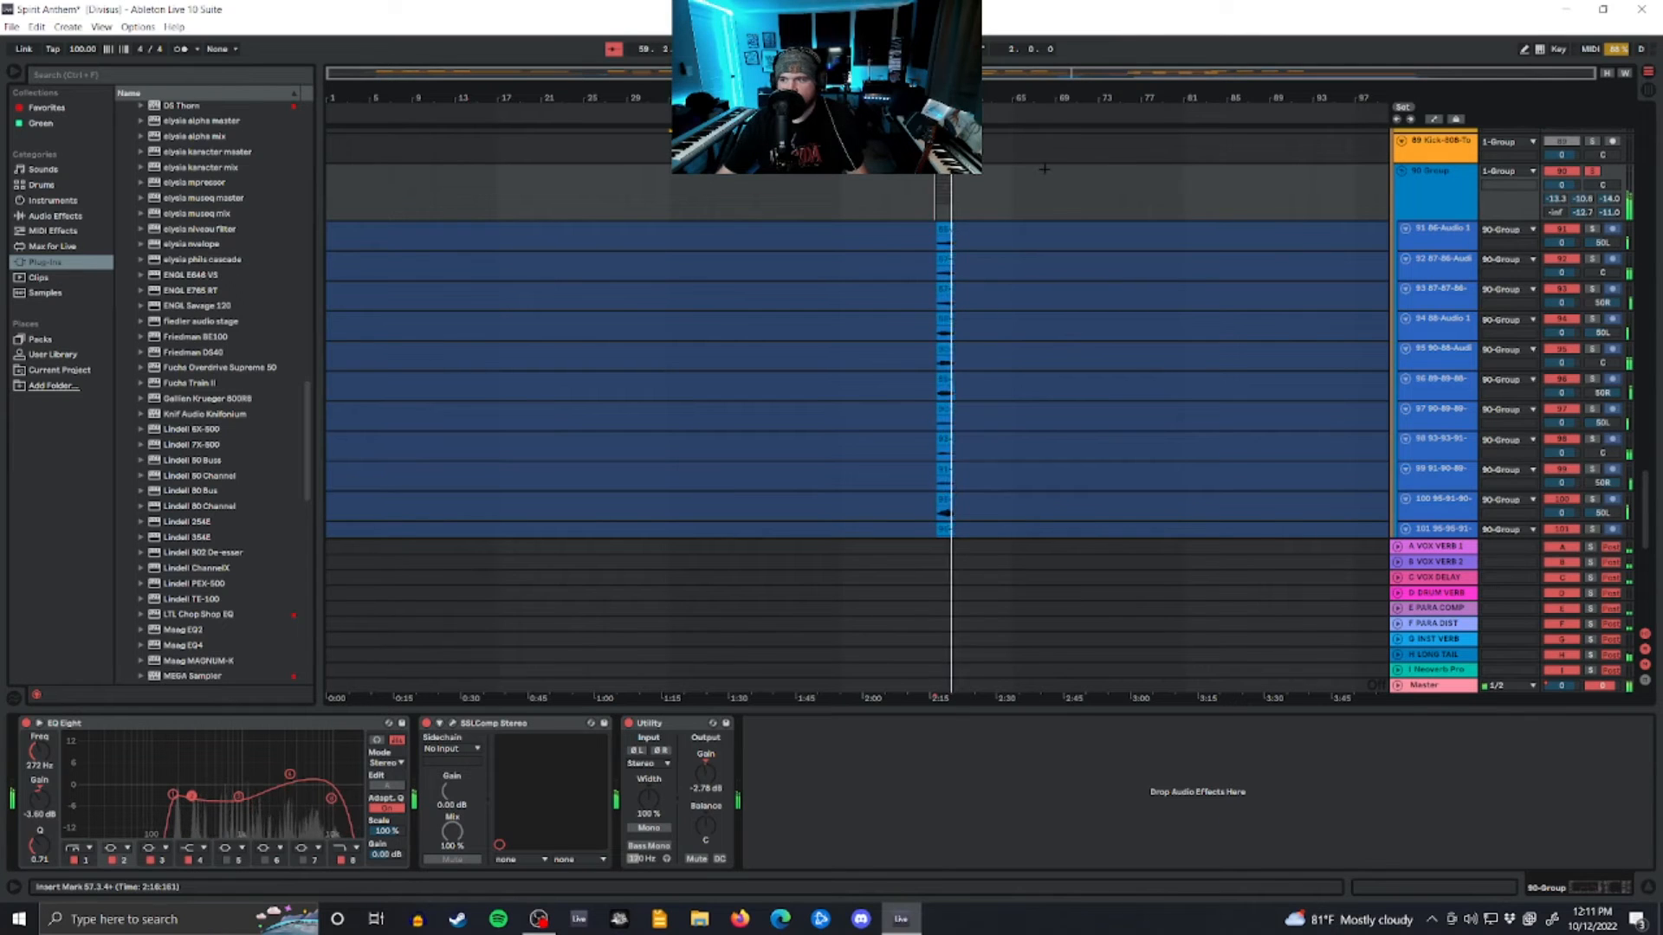
Step: Review the layered tracks of 90 Group and replay their clips in the full mix from 57.3.4 and from an earlier point
scroll(1435, 472, "down", 2)
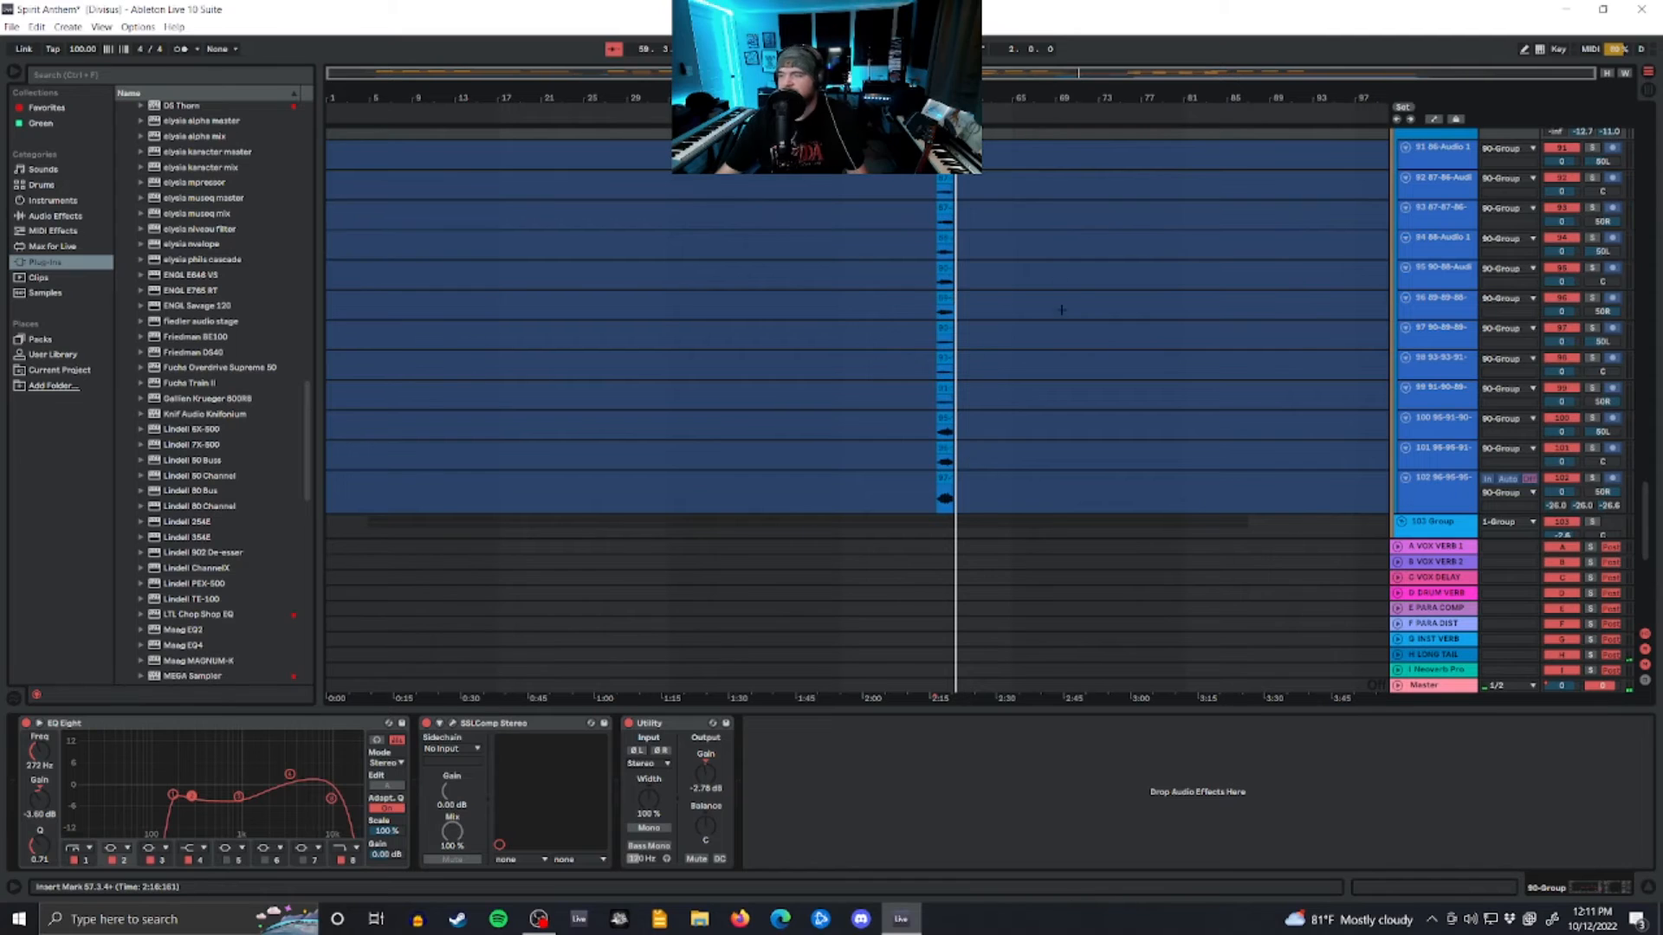
scroll(1166, 335, "down", 2)
scroll(1169, 324, "up", 4)
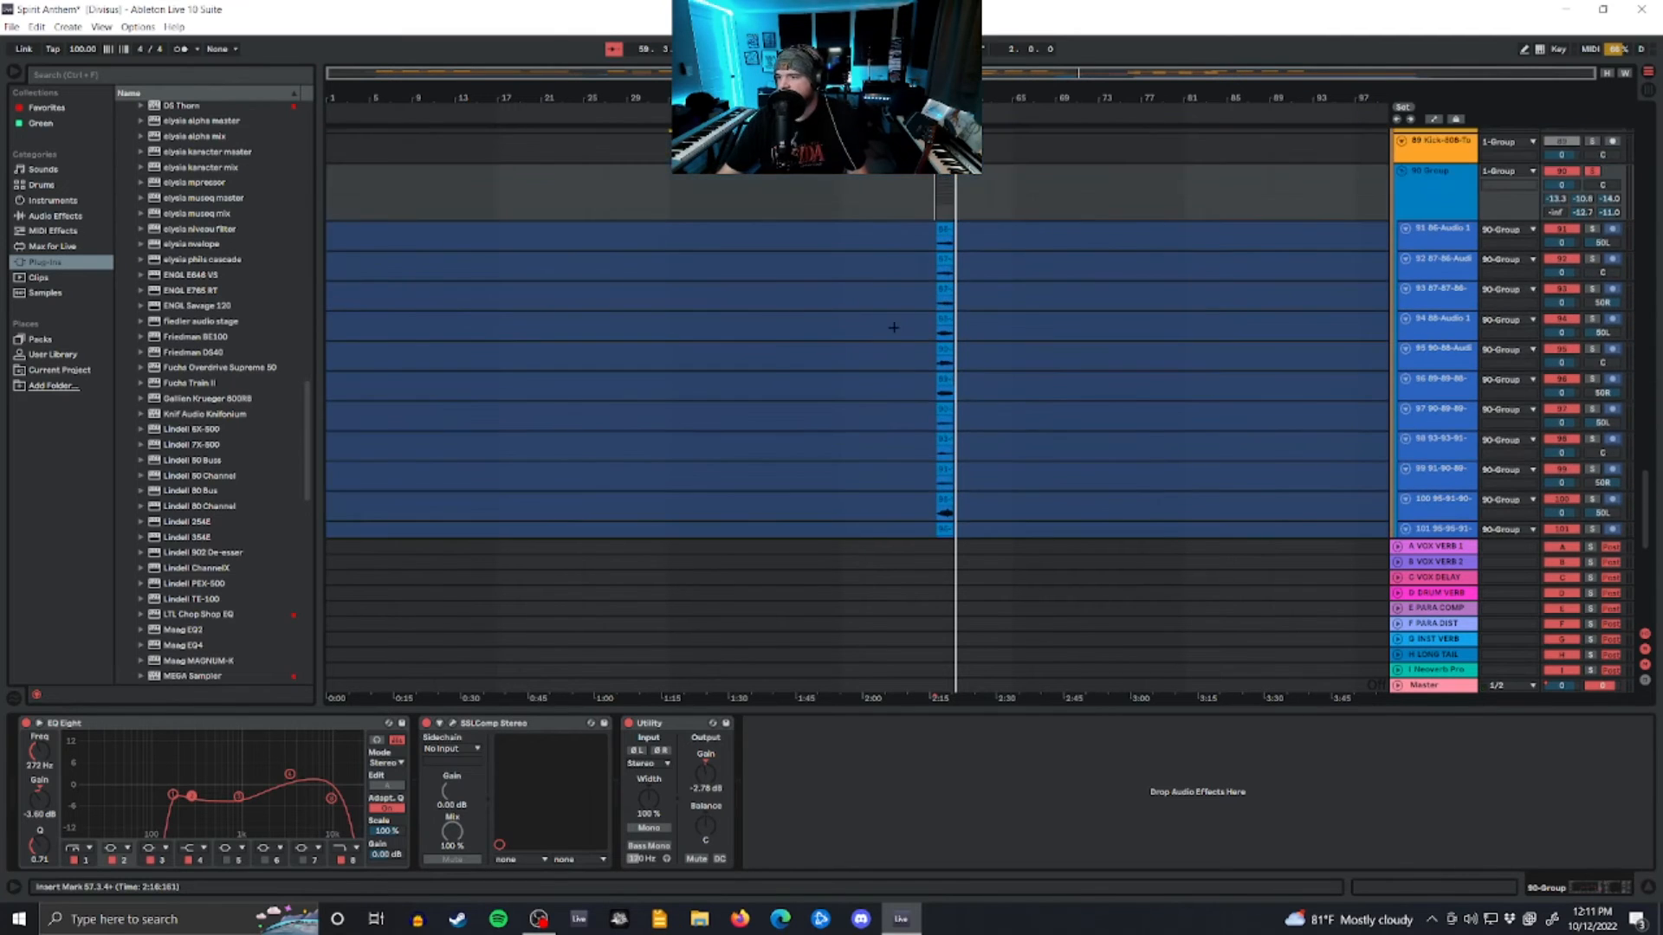
scroll(894, 327, "up", 3)
scroll(893, 327, "up", 4)
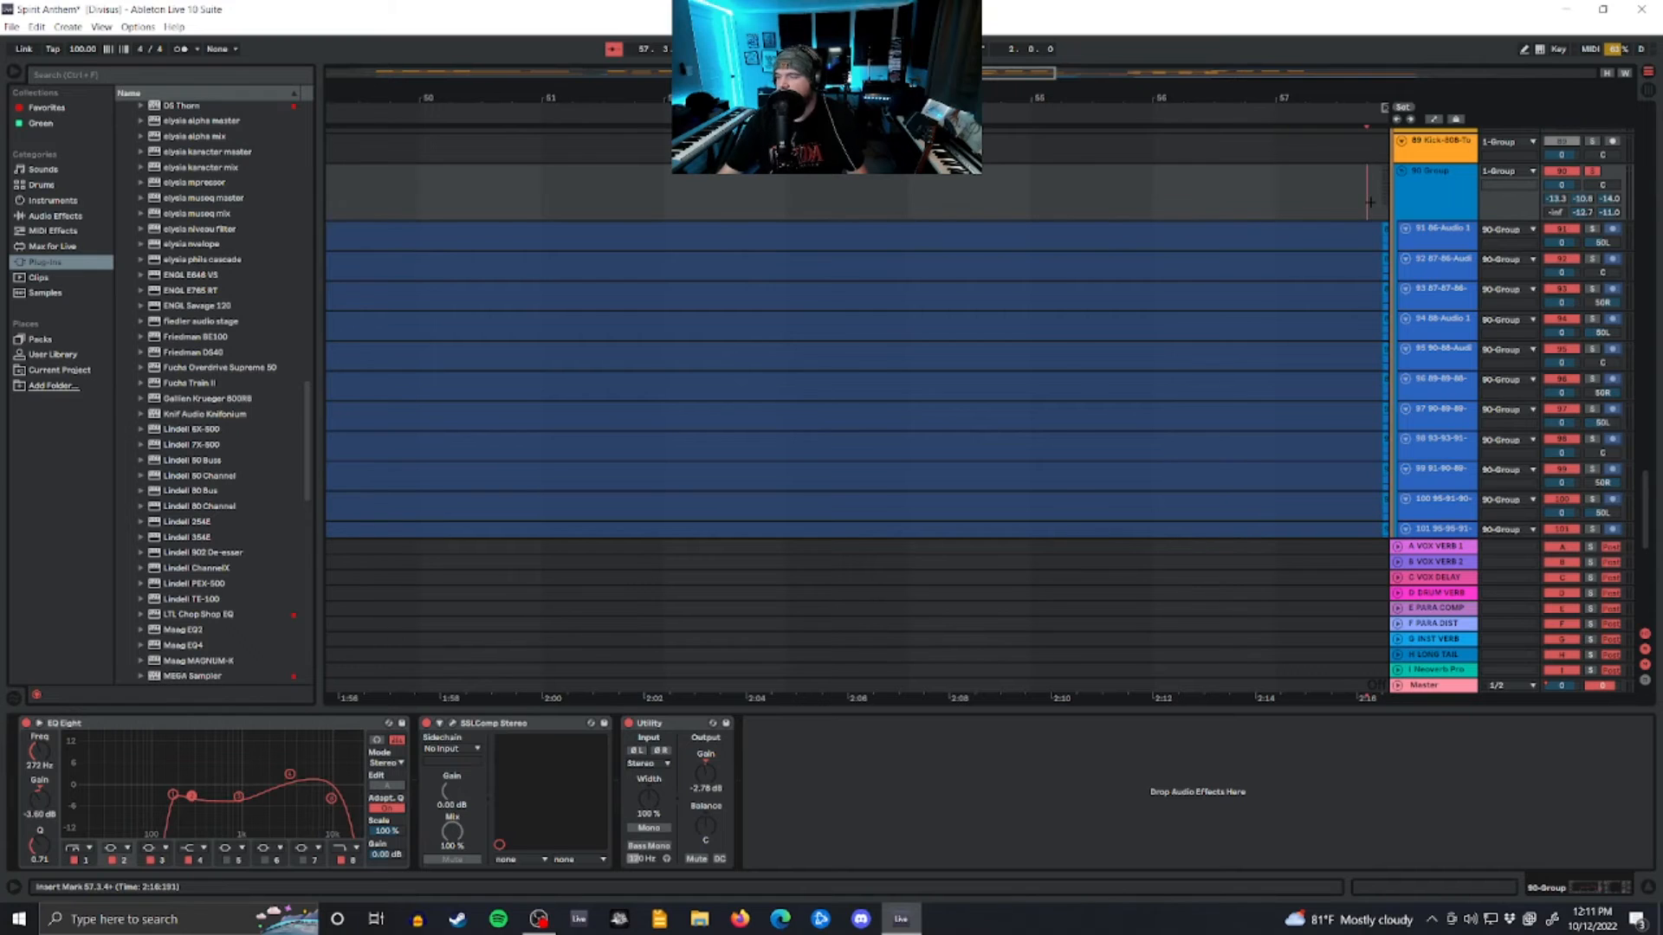
key("space")
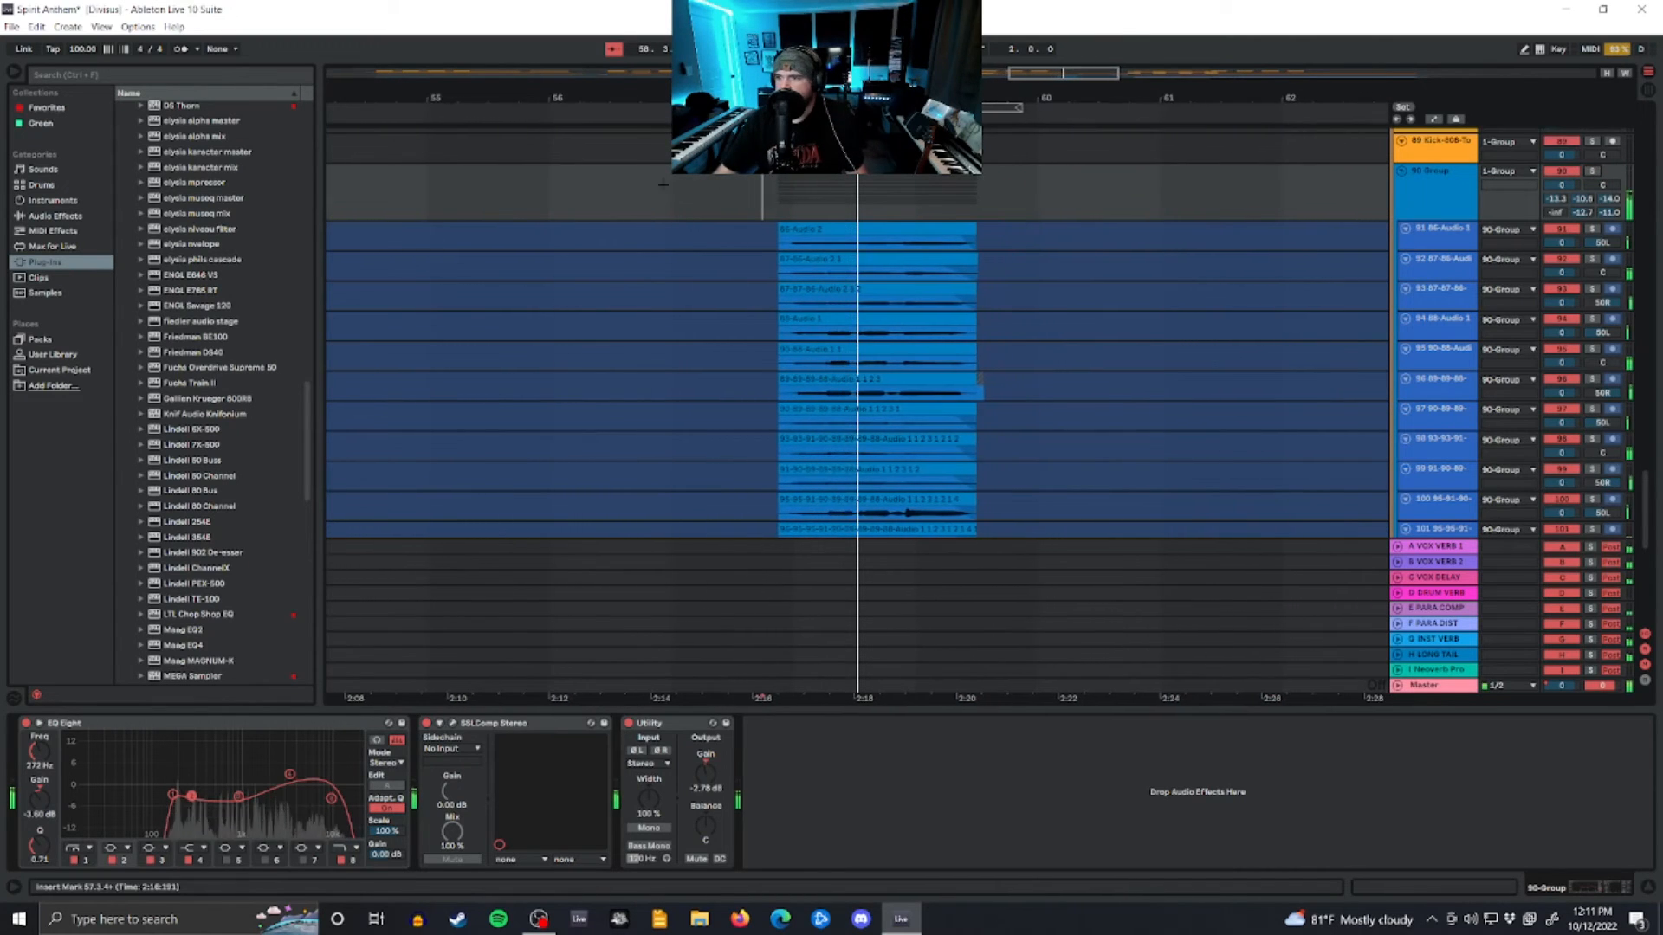
left_click(662, 182)
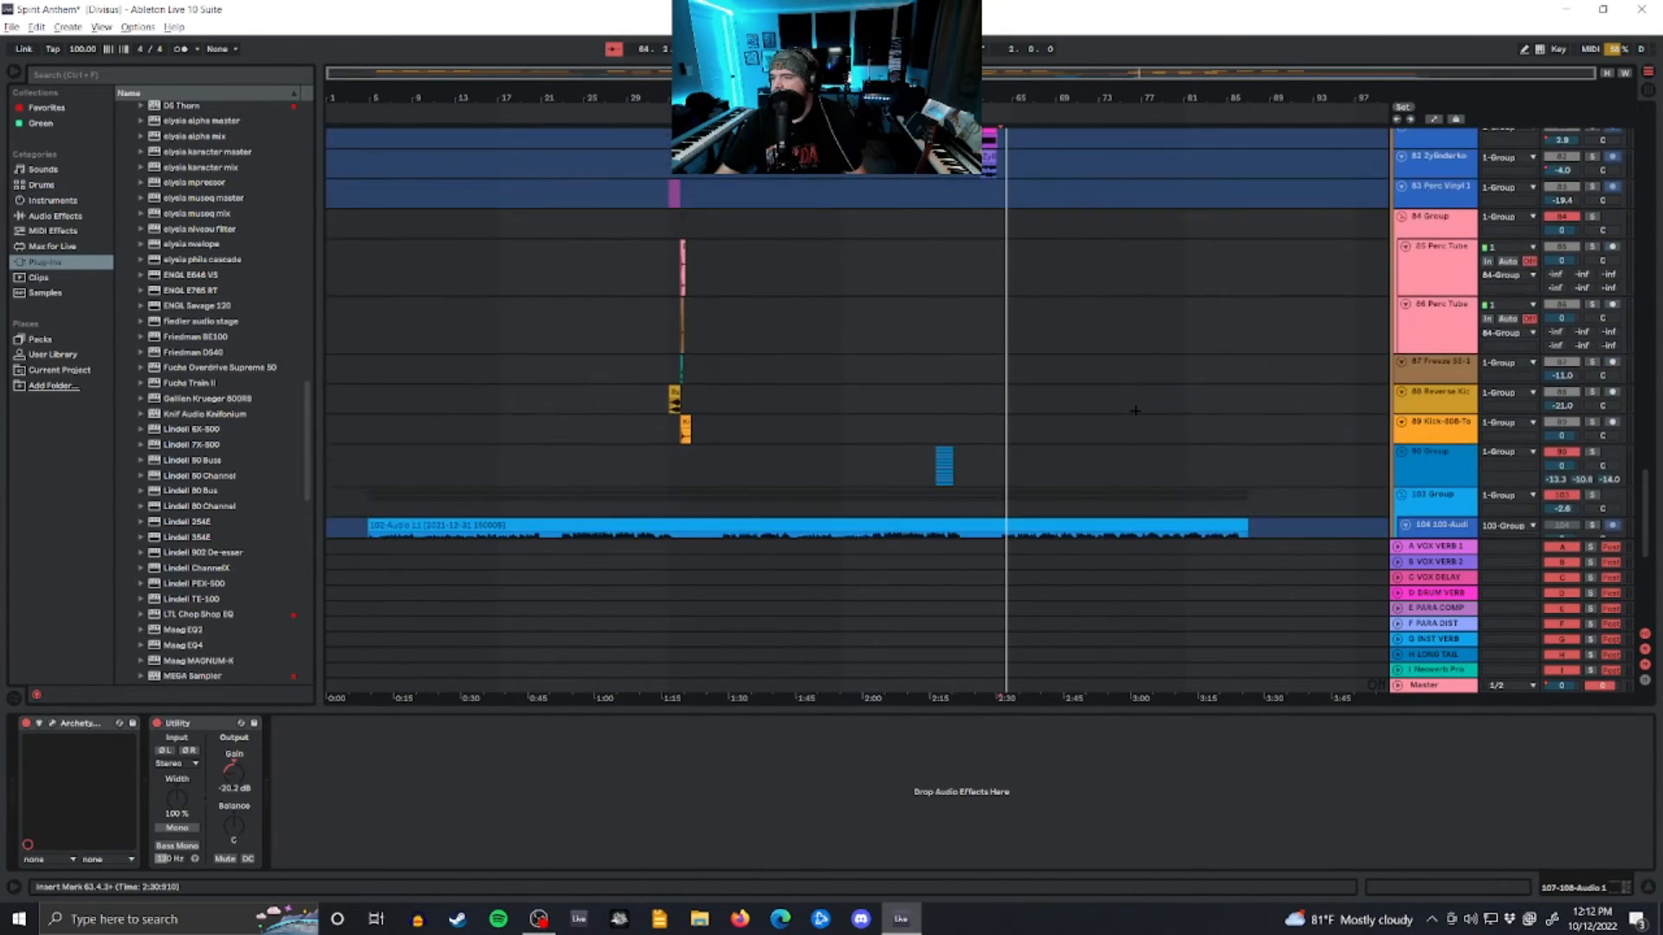
Step: Play 106 Group in solo from 63.1.2, and show the automation lanes to inspect the Track Volume automation on track 109
scroll(1134, 411, "down", 6)
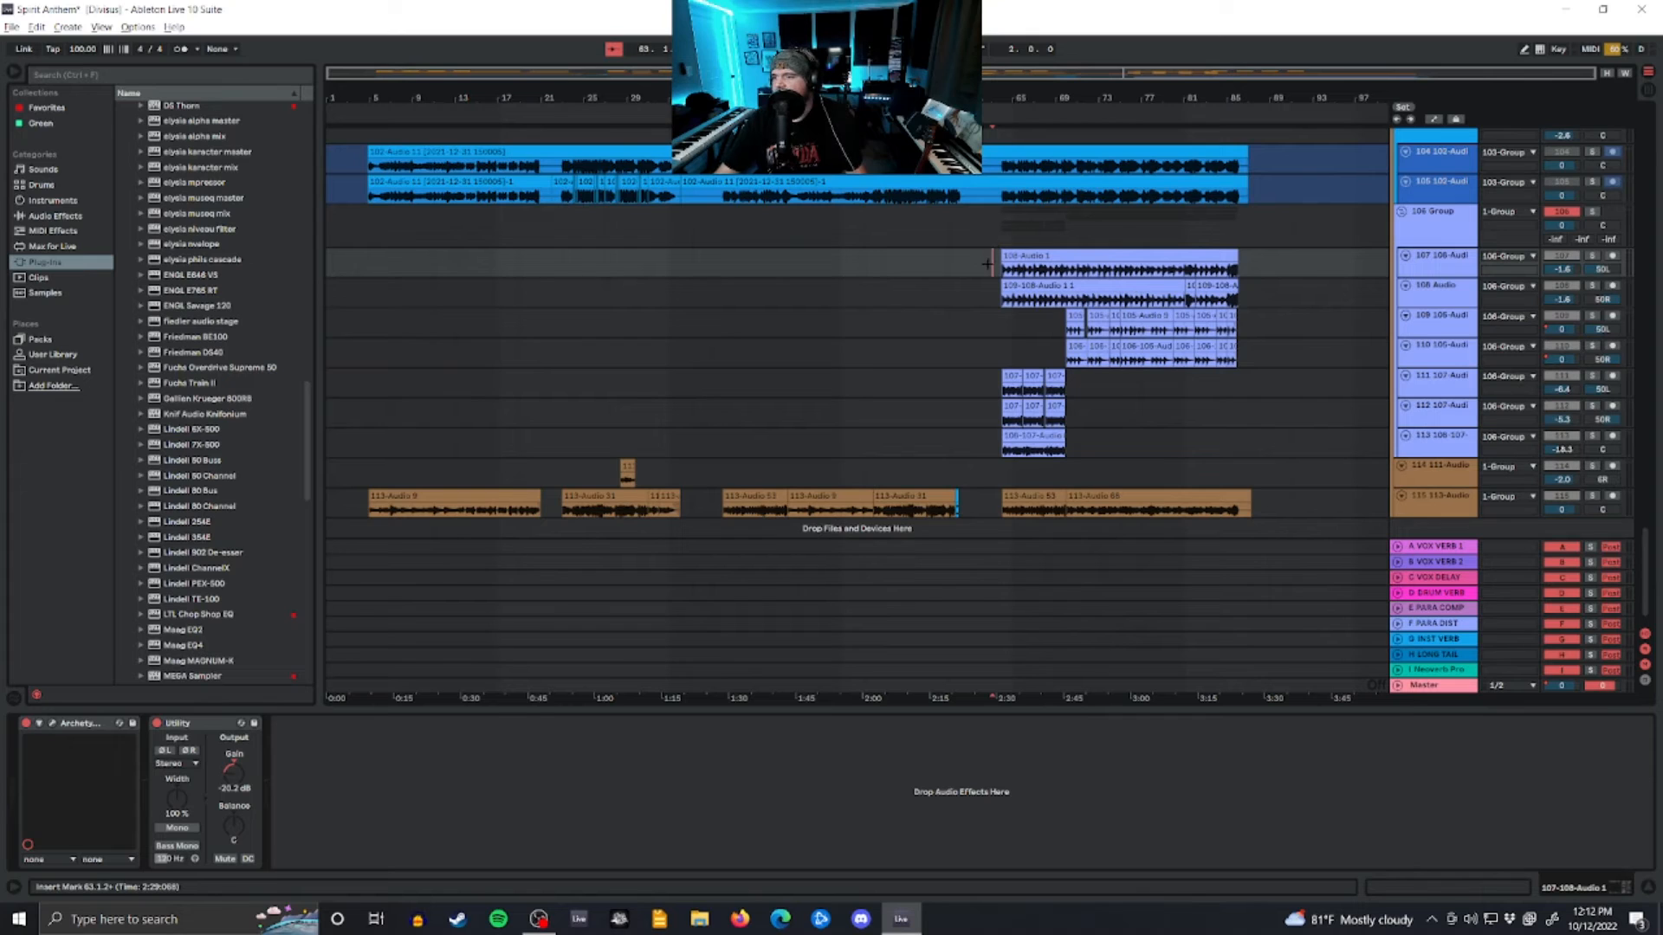
key("space")
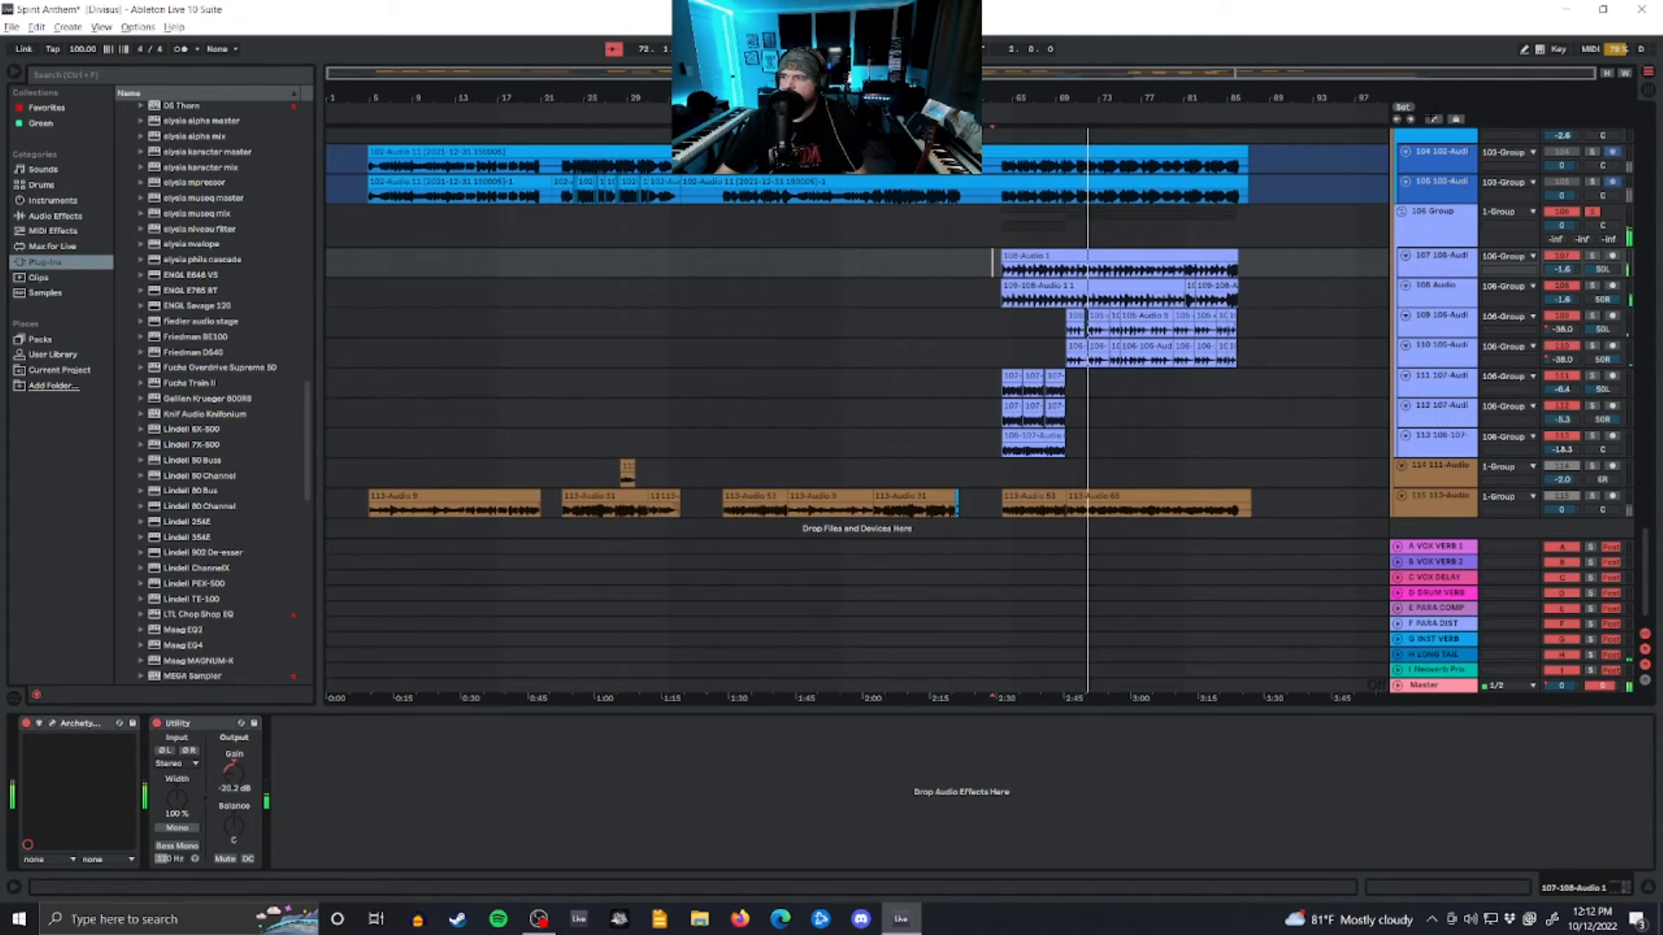
key("a")
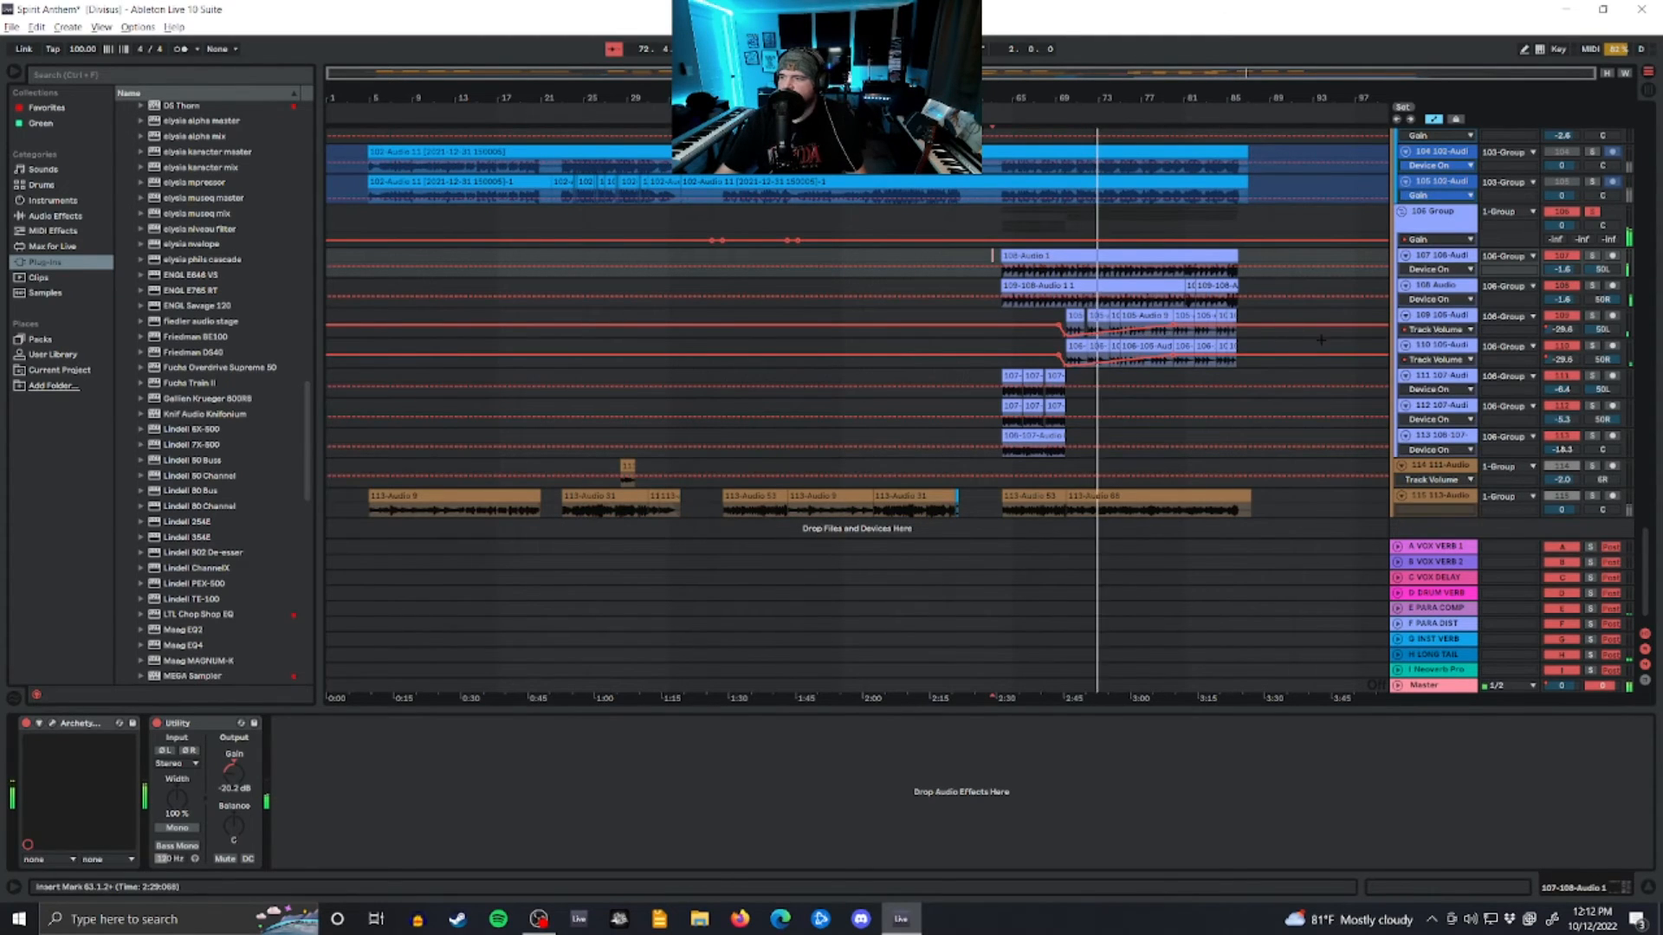
left_click(1317, 329)
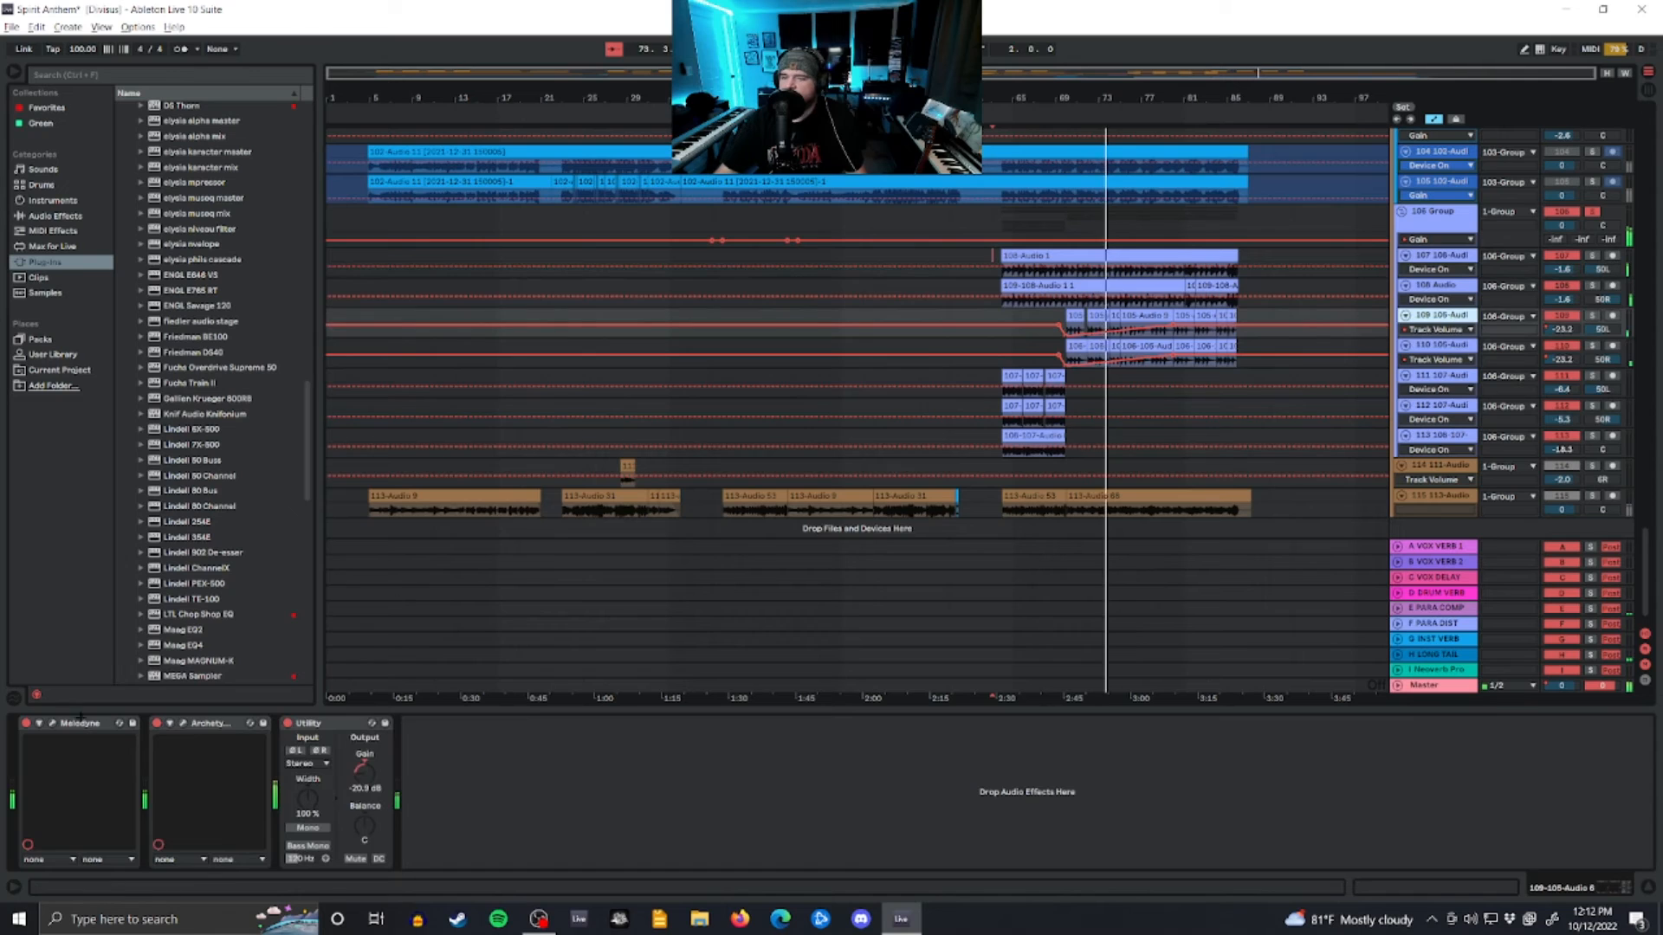
Step: Inspect the Archetype Tim Henson amp and its chorus, delay and reverb pedals on track 109, and play tracks 109 and 110 in solo
left_click(182, 723)
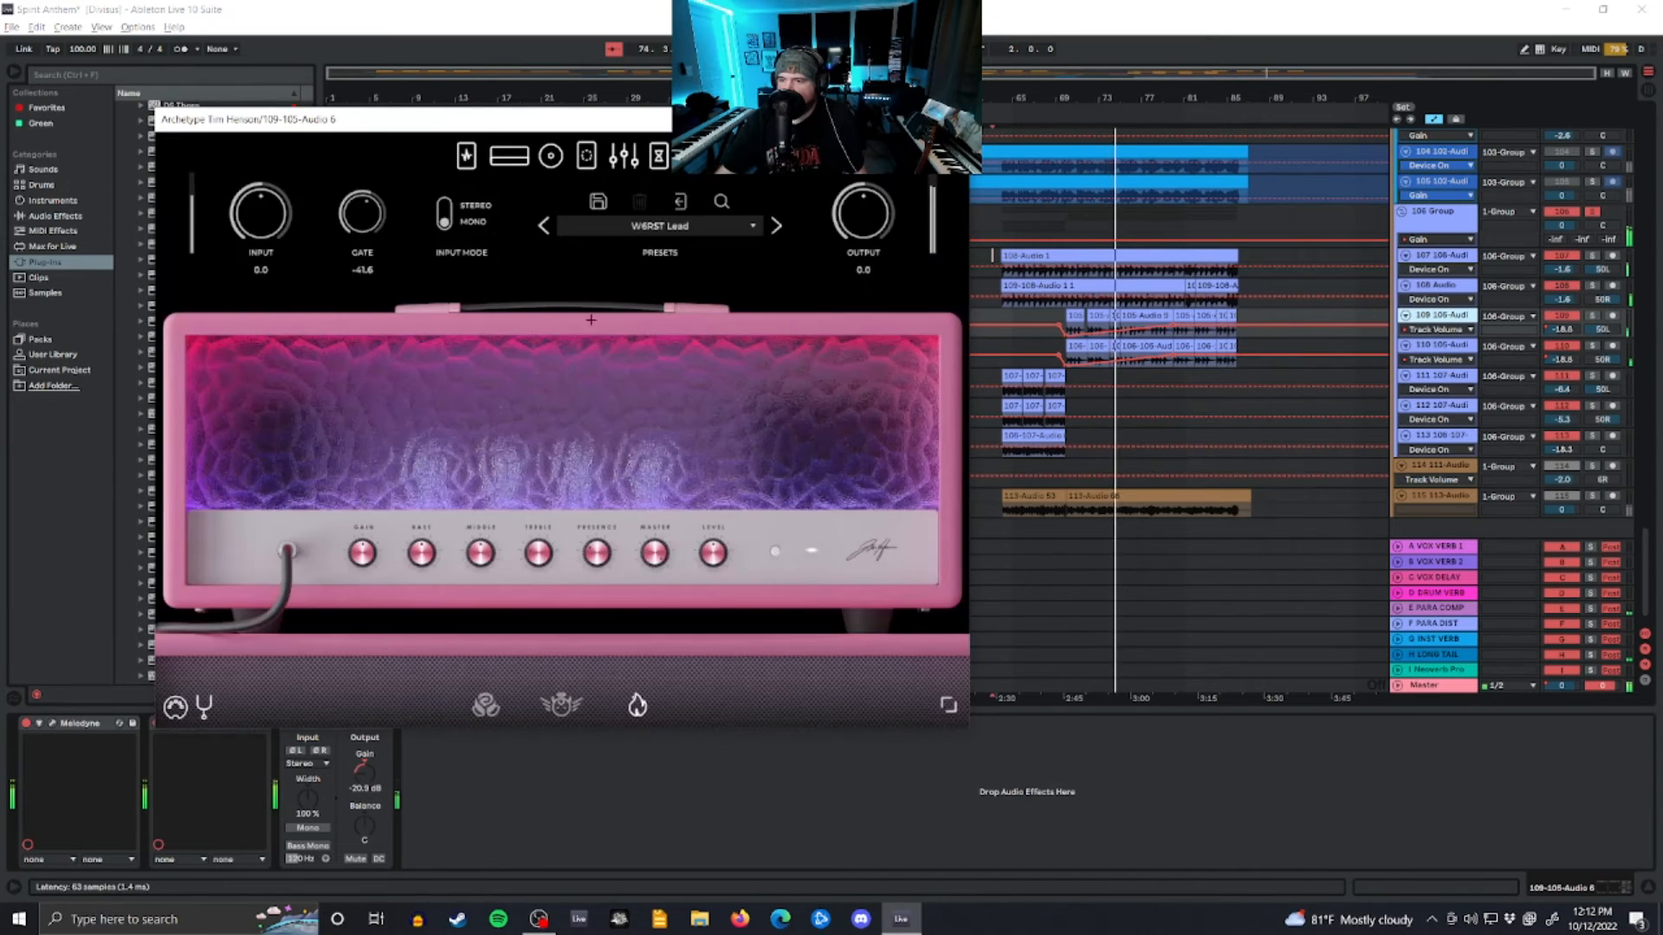
left_click(665, 159)
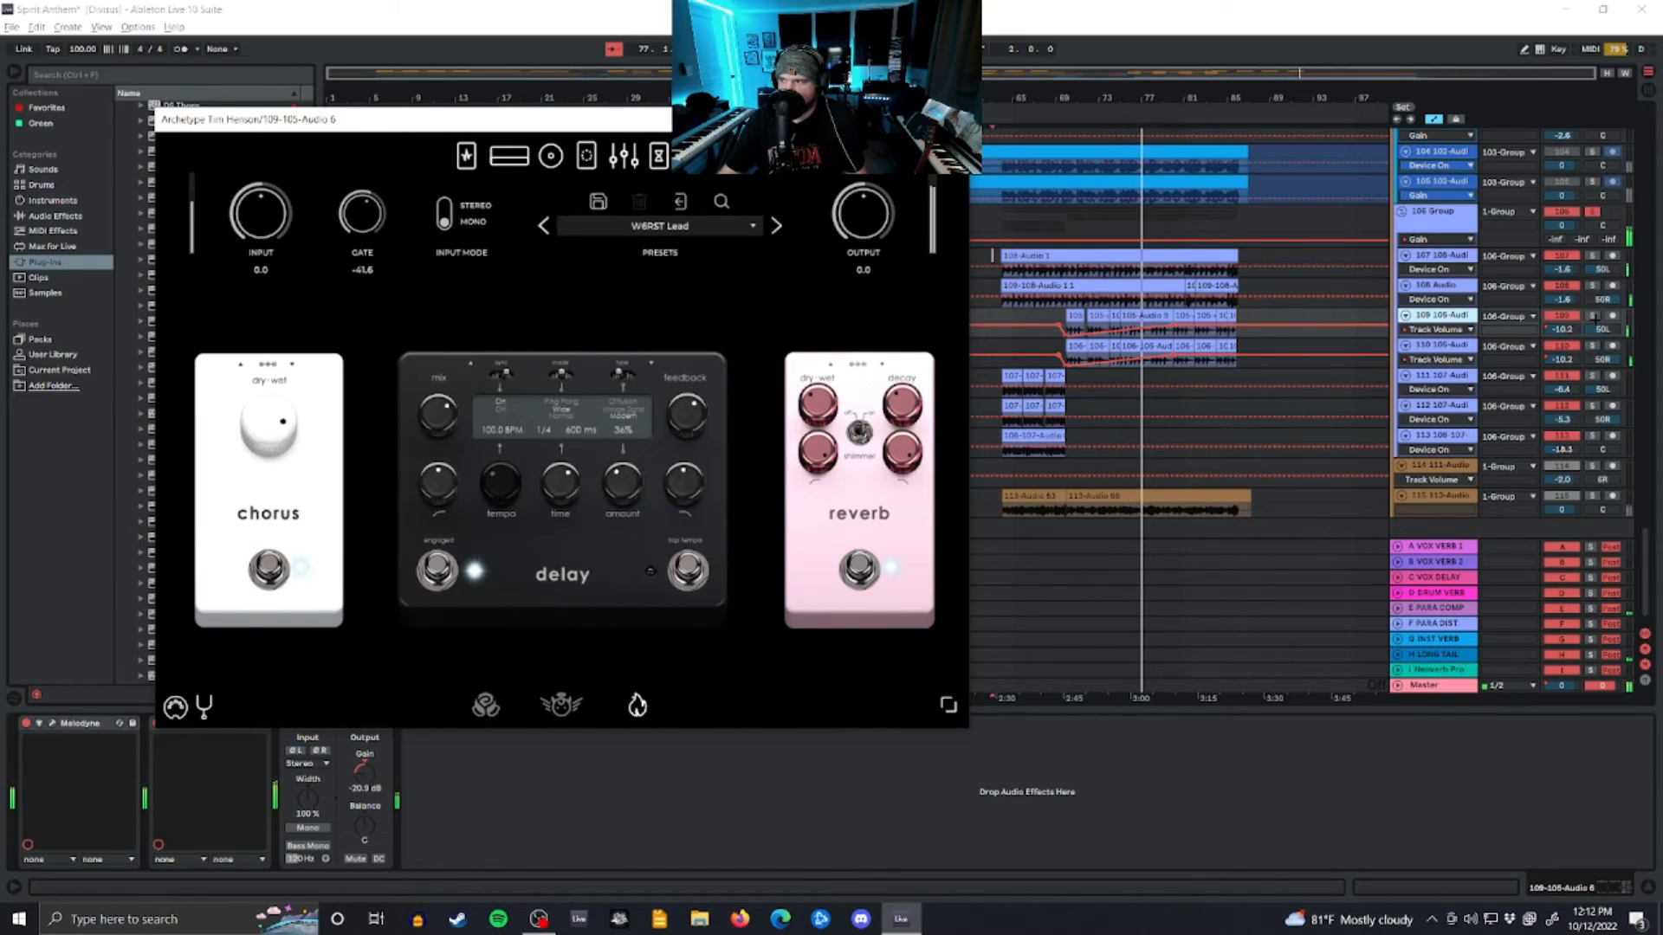
left_click(1592, 316)
left_click(1592, 345, "ctrl")
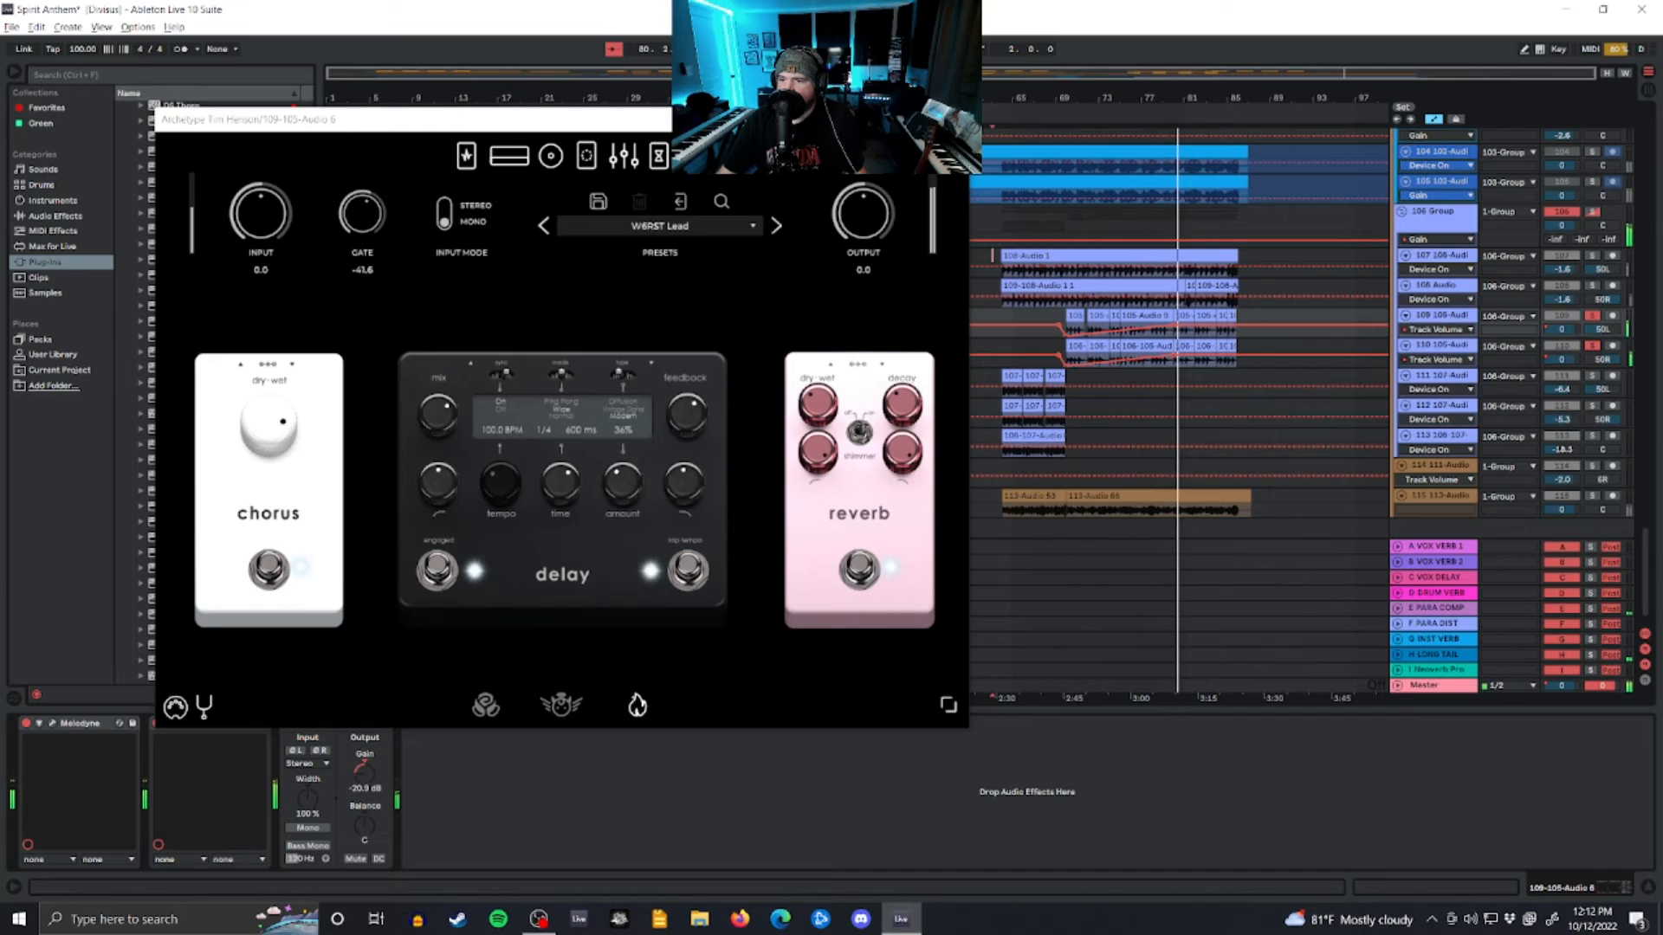
left_click(957, 120)
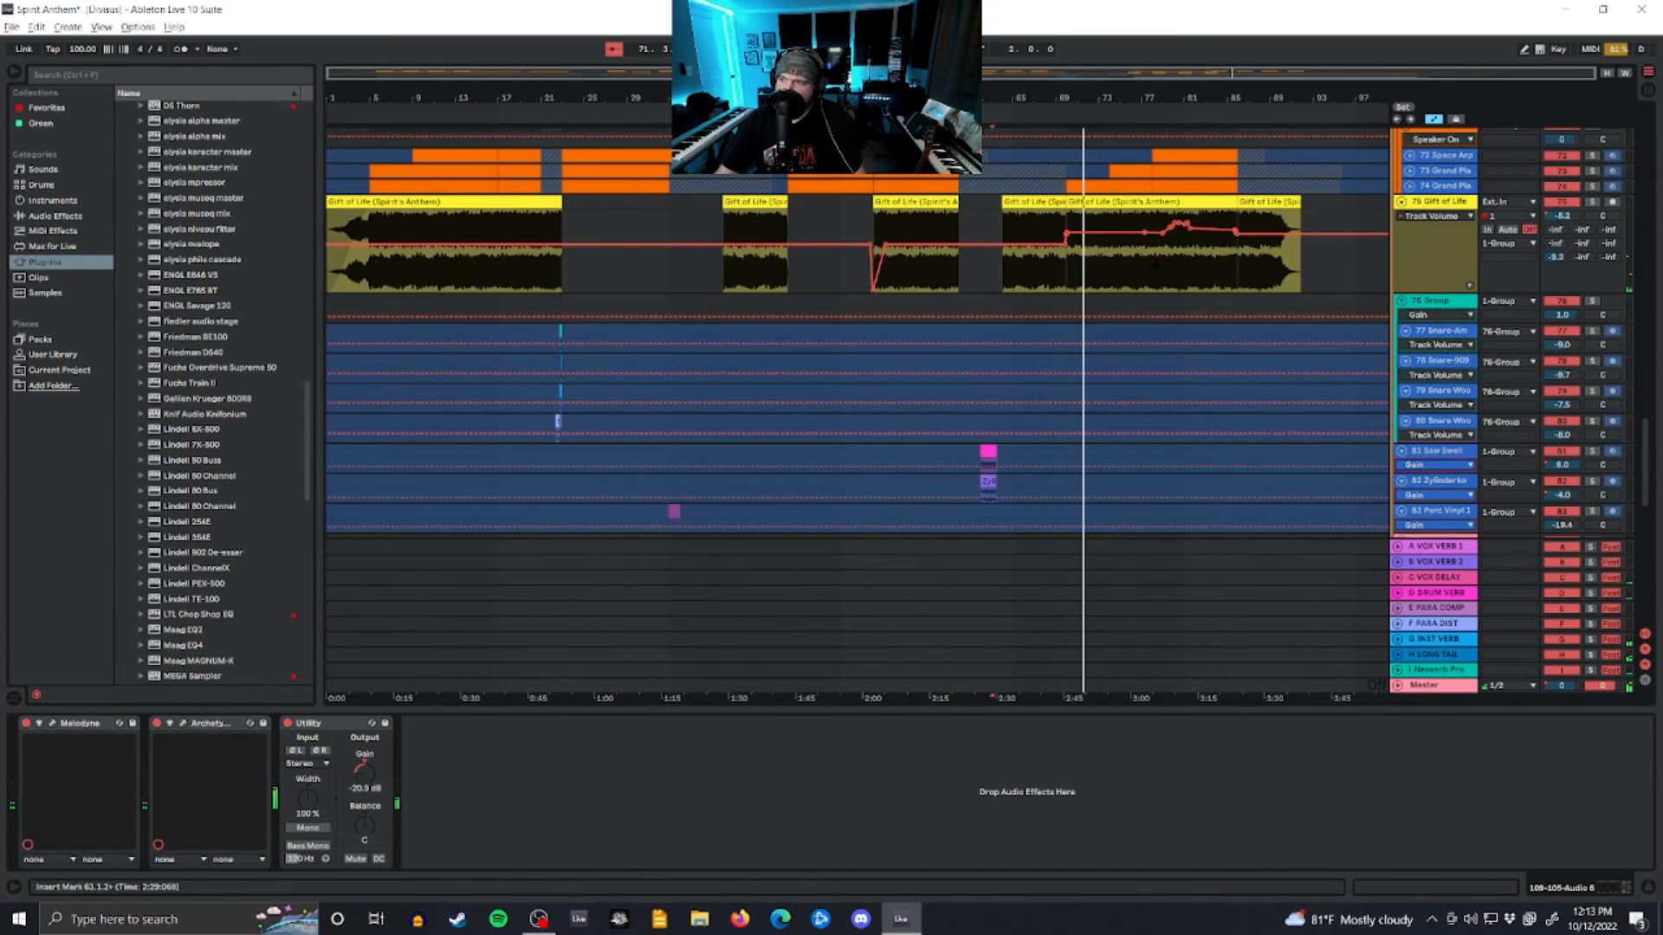
Step: Play the Gift of Life track in solo from 77.3.3 and again from 79.1.1
left_click(1145, 232)
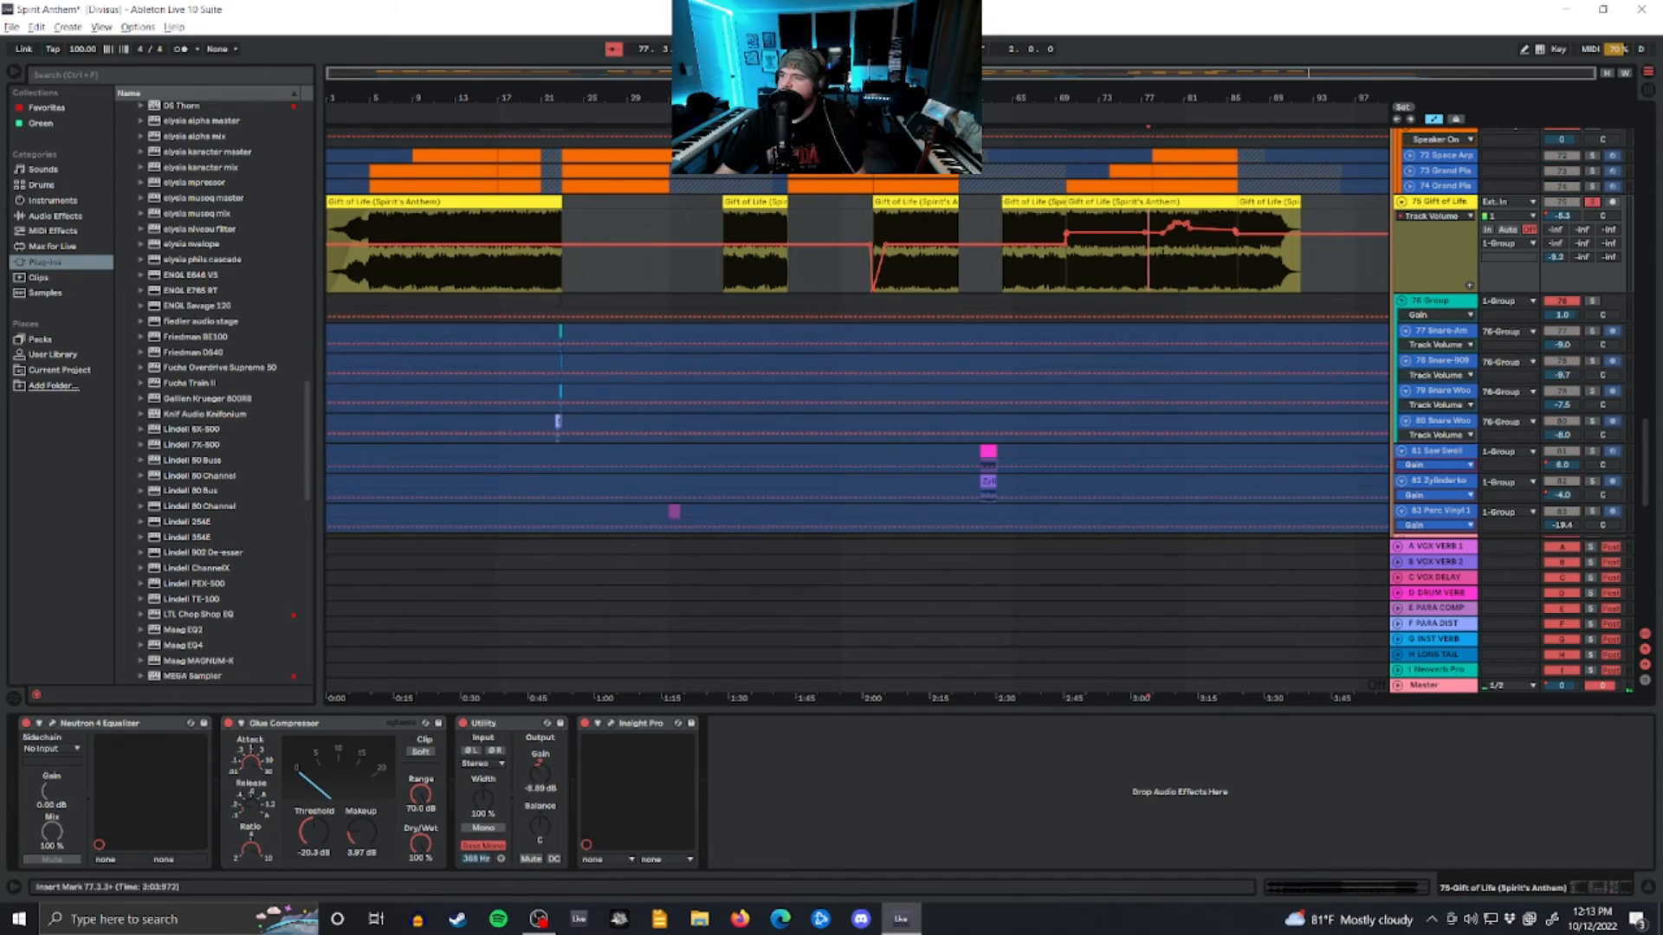
key("space")
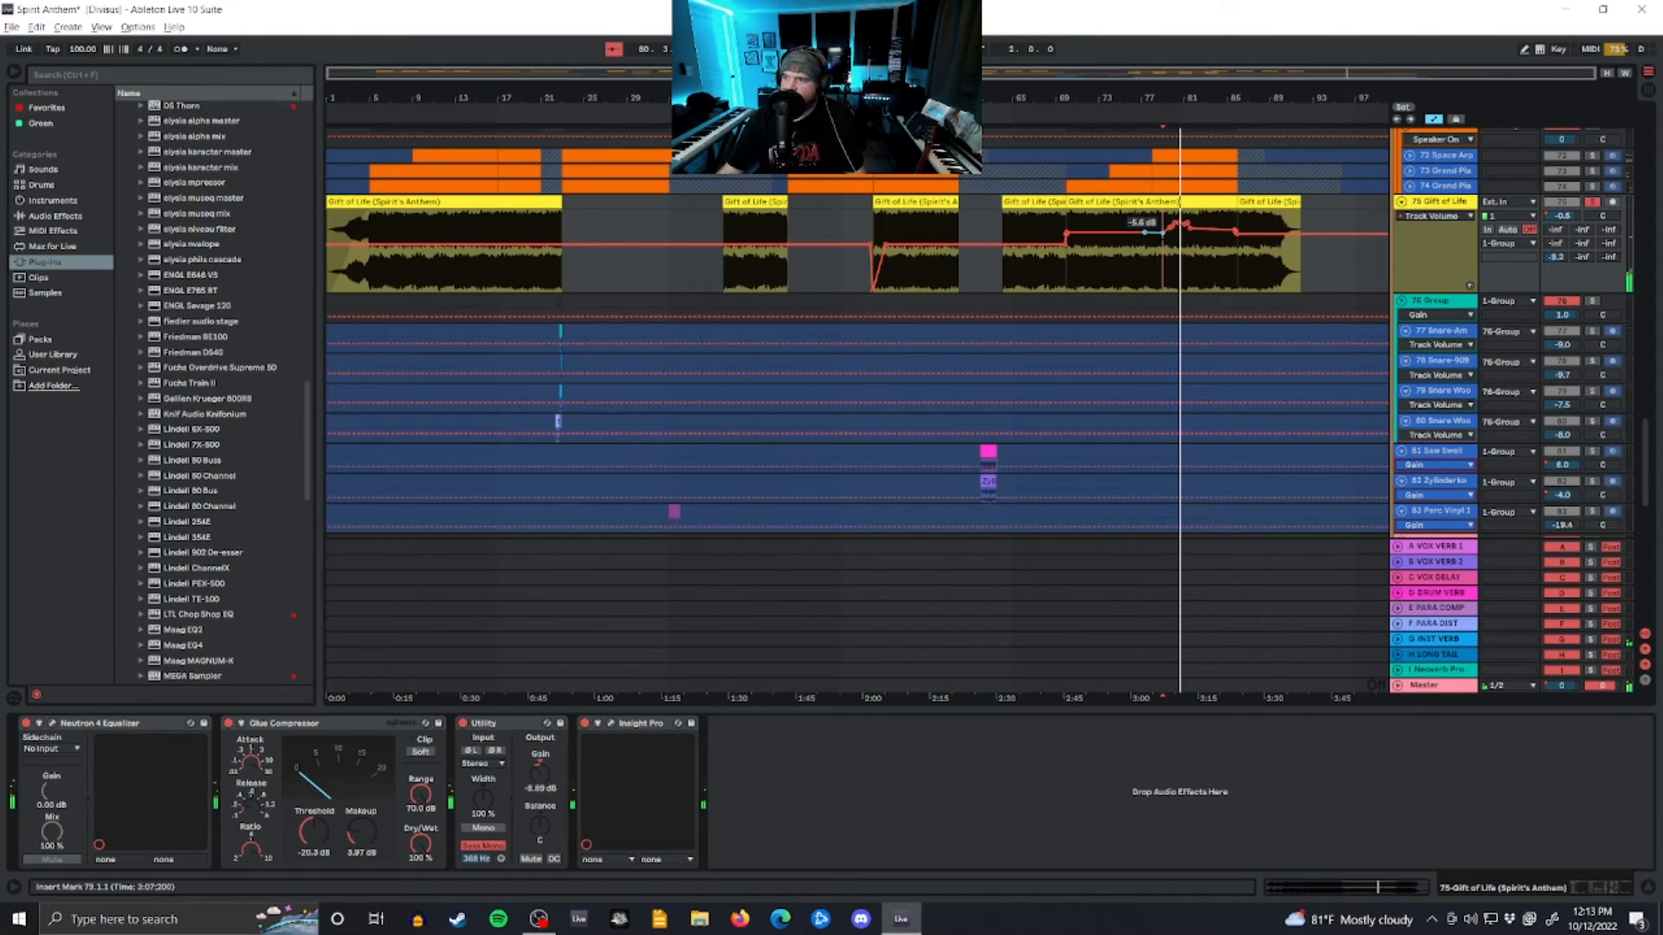
key("space")
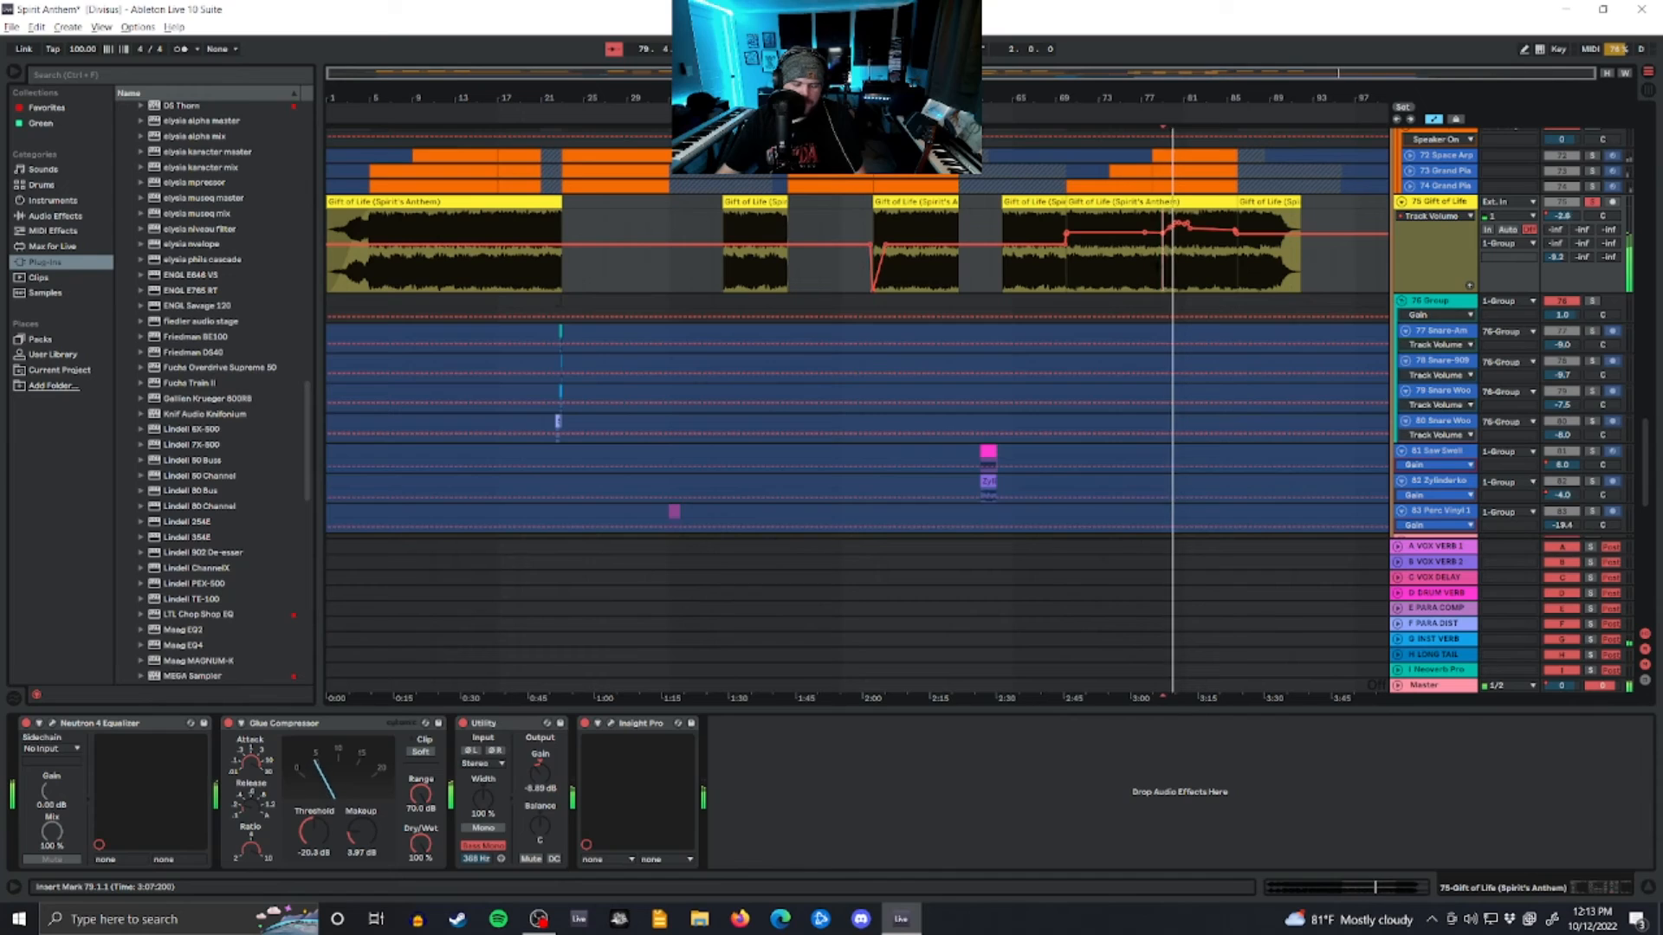
key("space")
Step: Compare the Gift of Life track in the full mix and in solo, playing from 77.4.1
left_click(1592, 202)
left_click(1150, 264)
key("space")
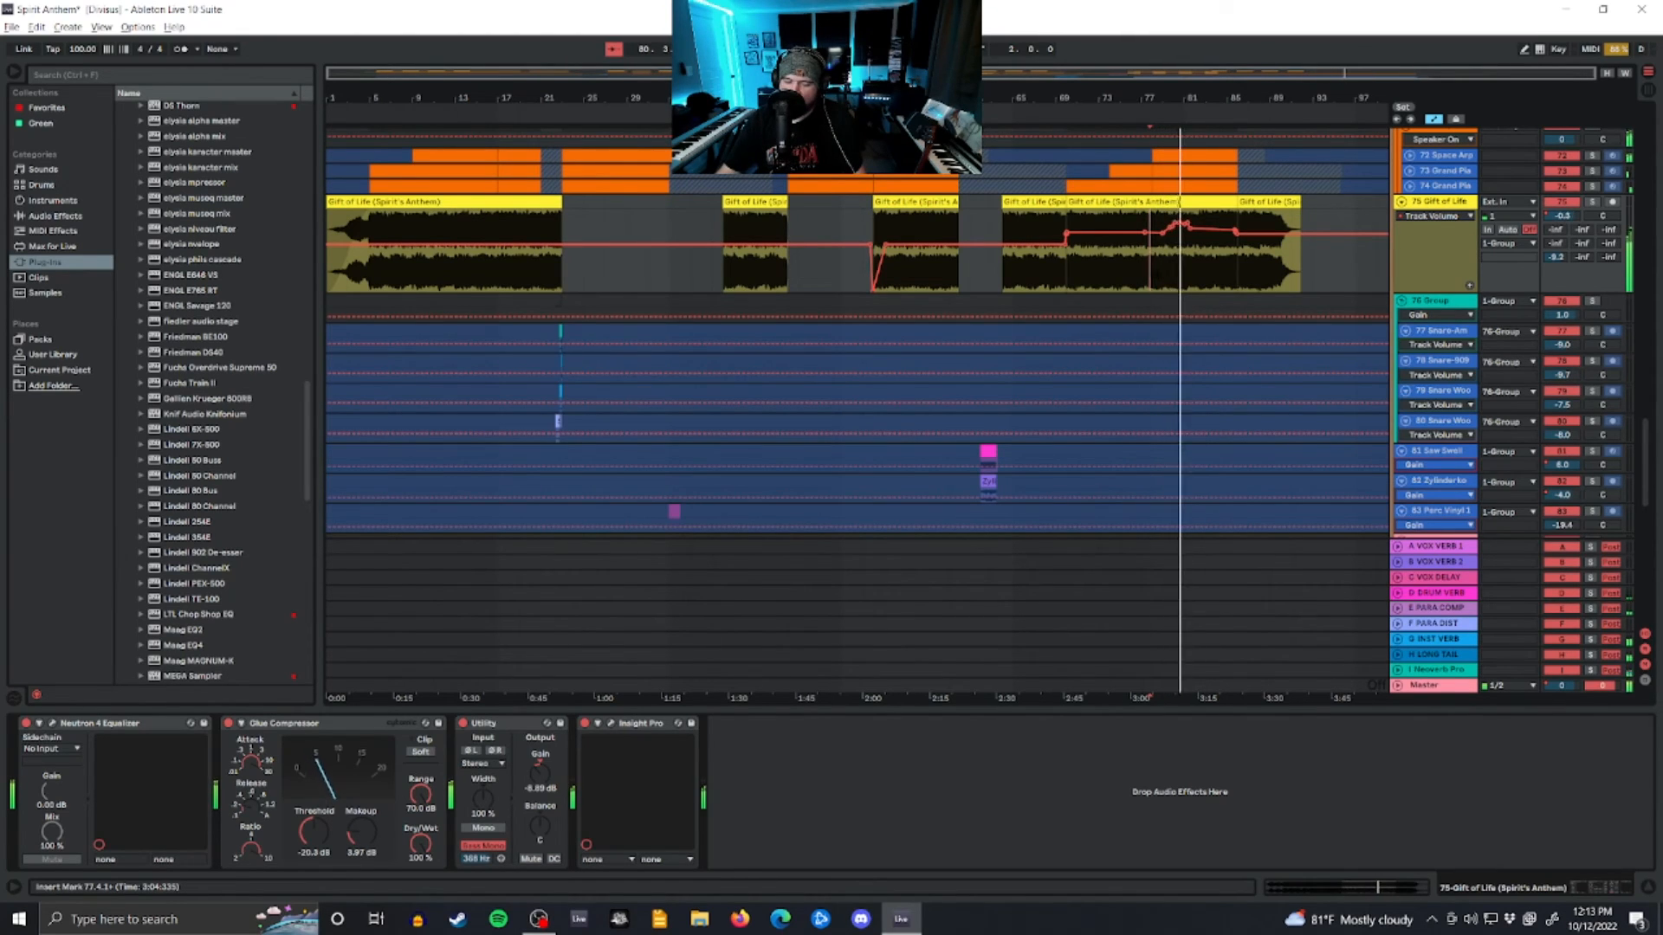
left_click(1592, 202)
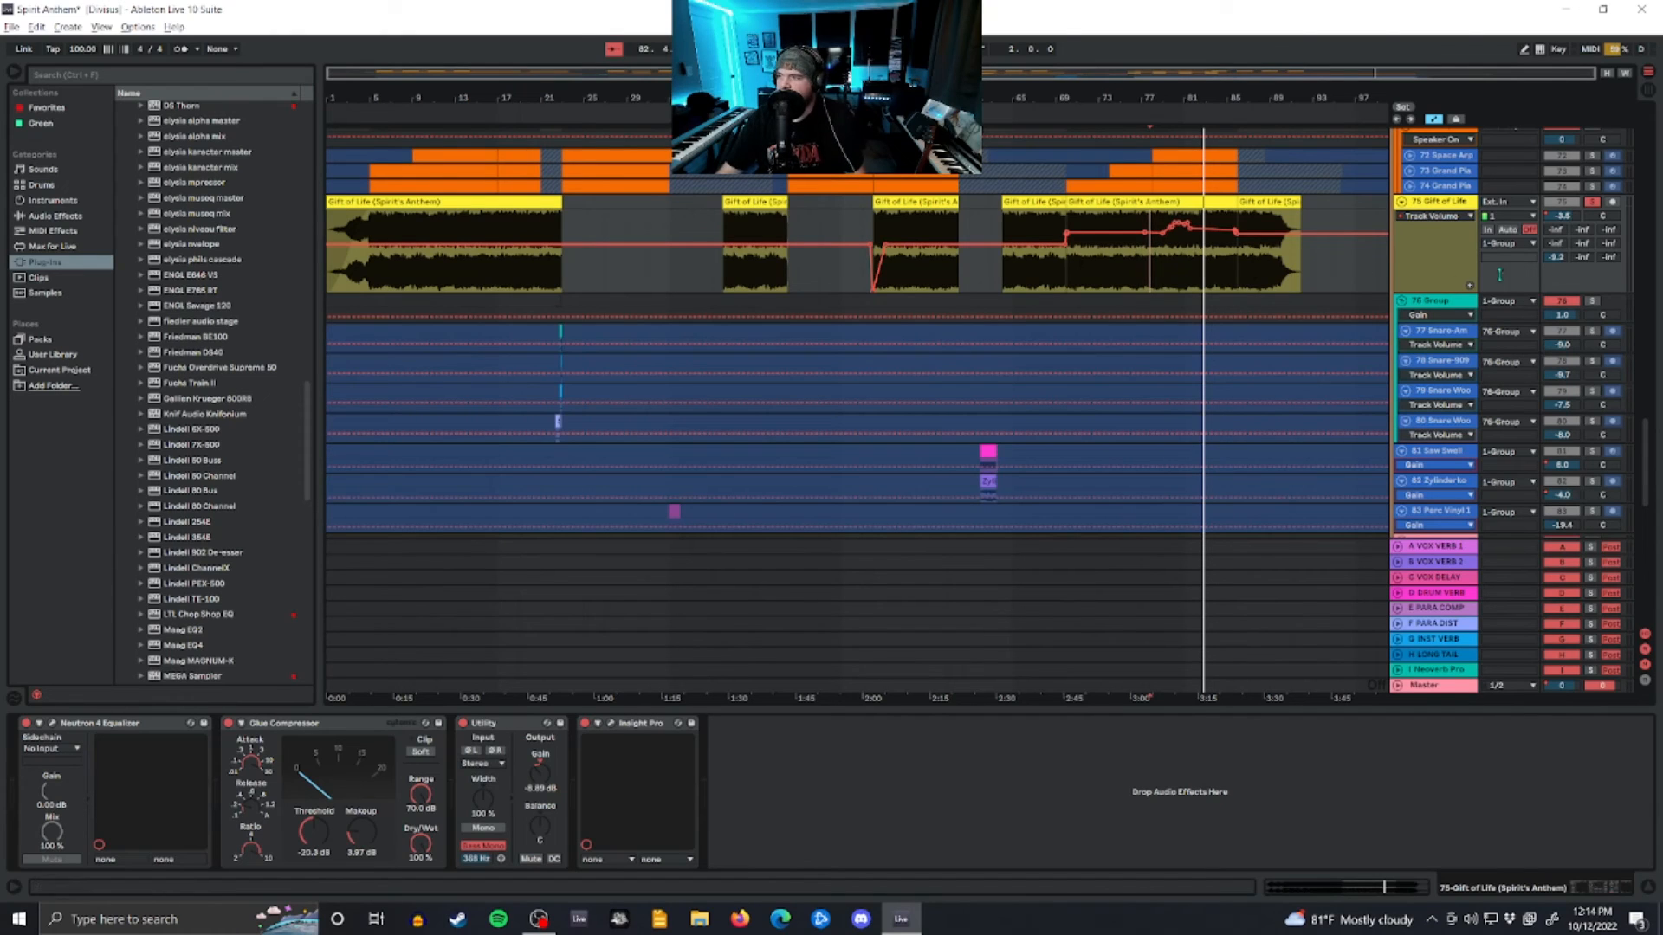
key("space")
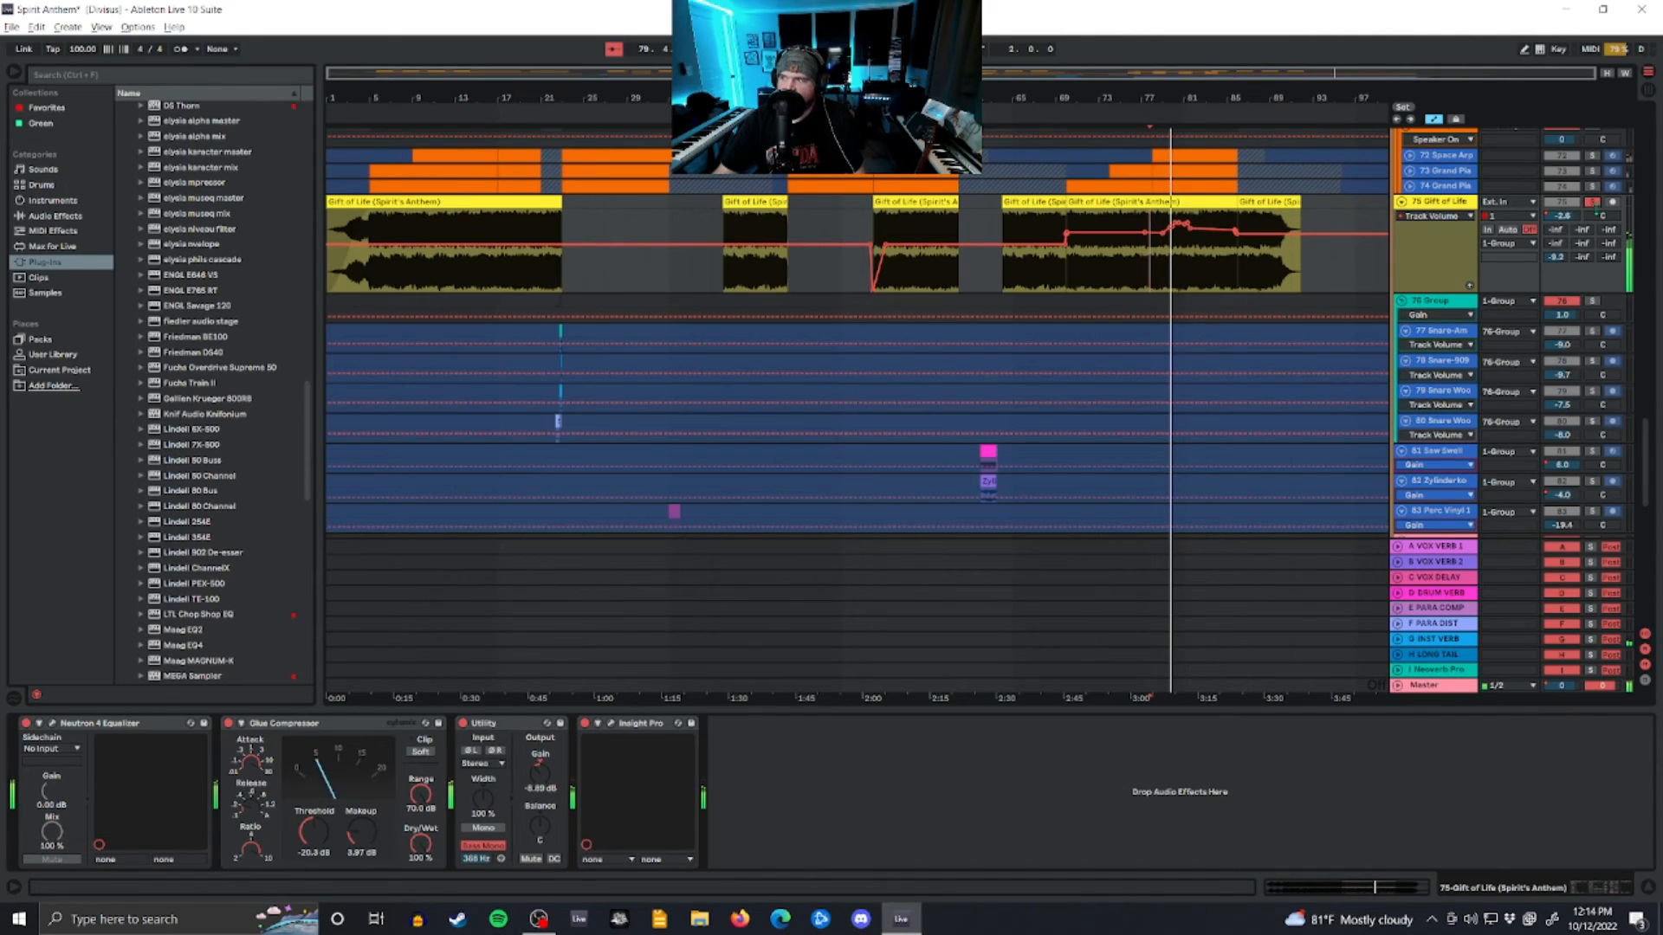
key("space")
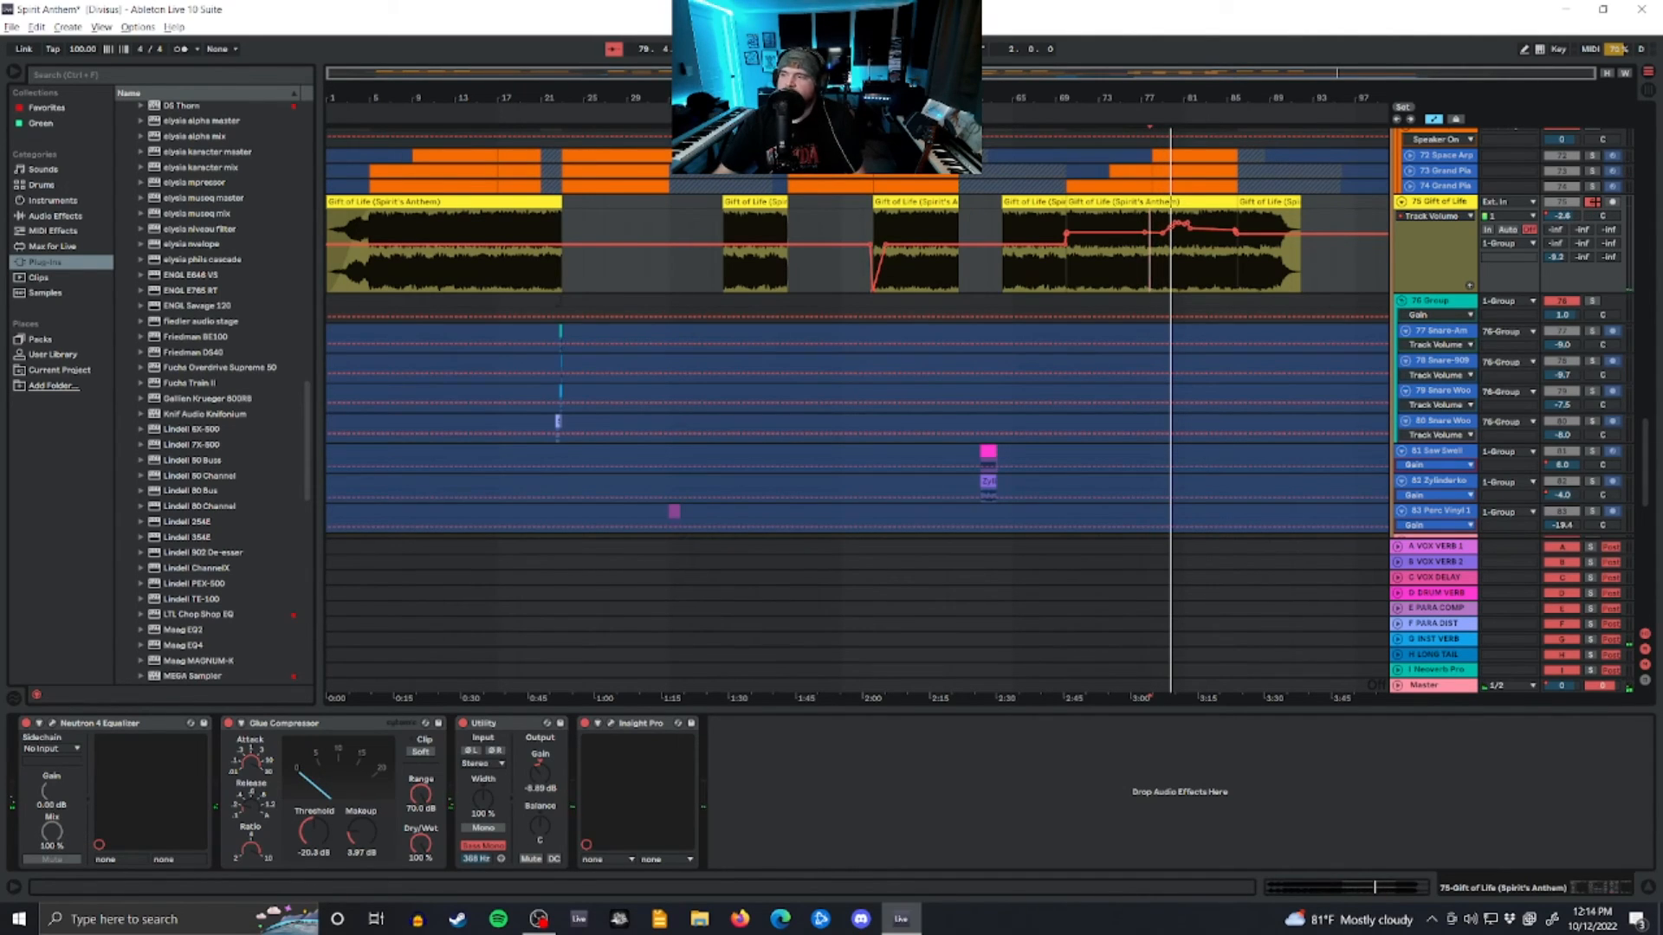
Step: Take the Gift of Life track out of solo and play the full mix from 82.1.4
left_click(1594, 202)
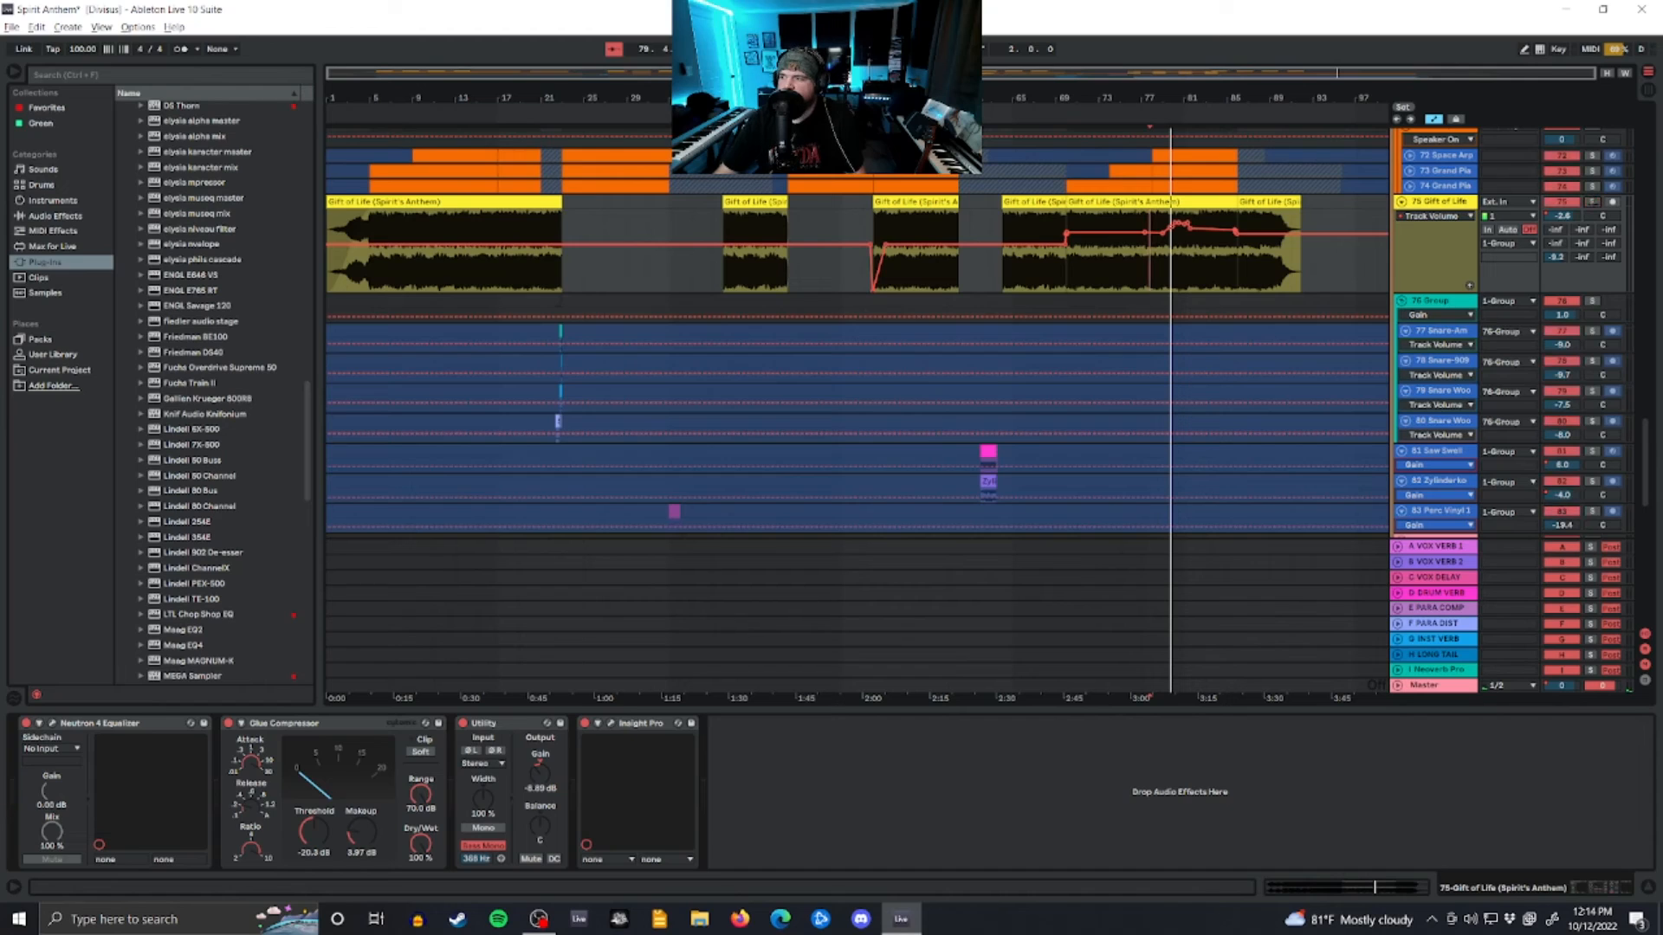
left_click(1197, 263)
key("space")
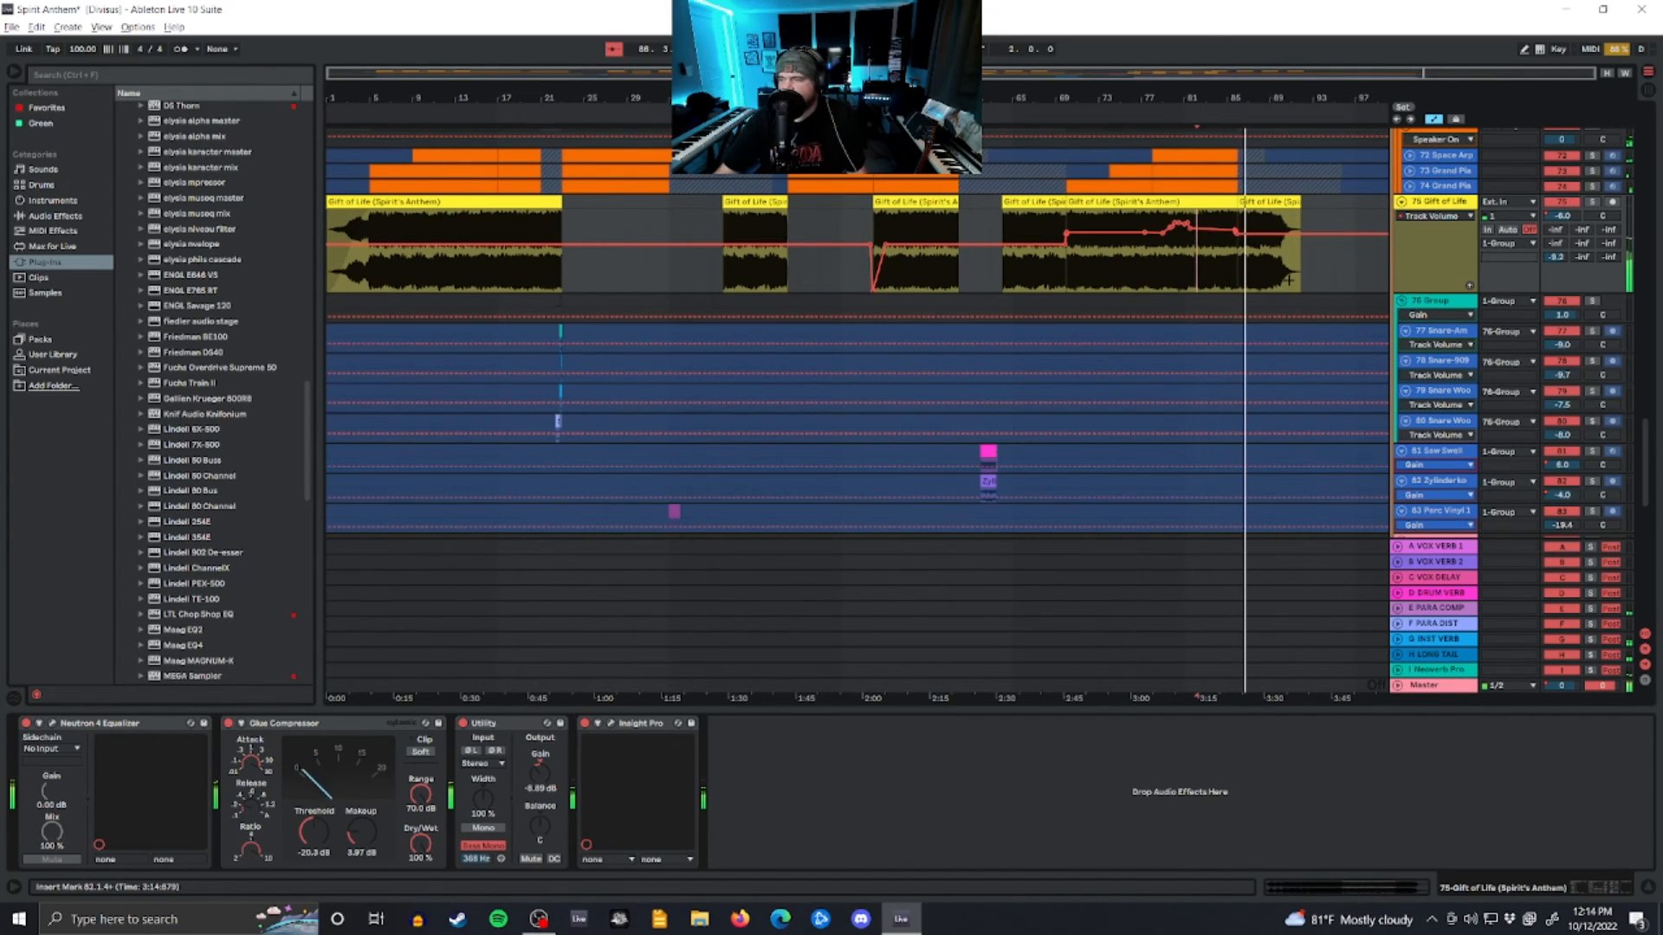
Step: Select the last Gift of Life clip, starting at 86.1.1, and play the full mix from there
scroll(1288, 256, "down", 3)
scroll(1289, 251, "up", 5)
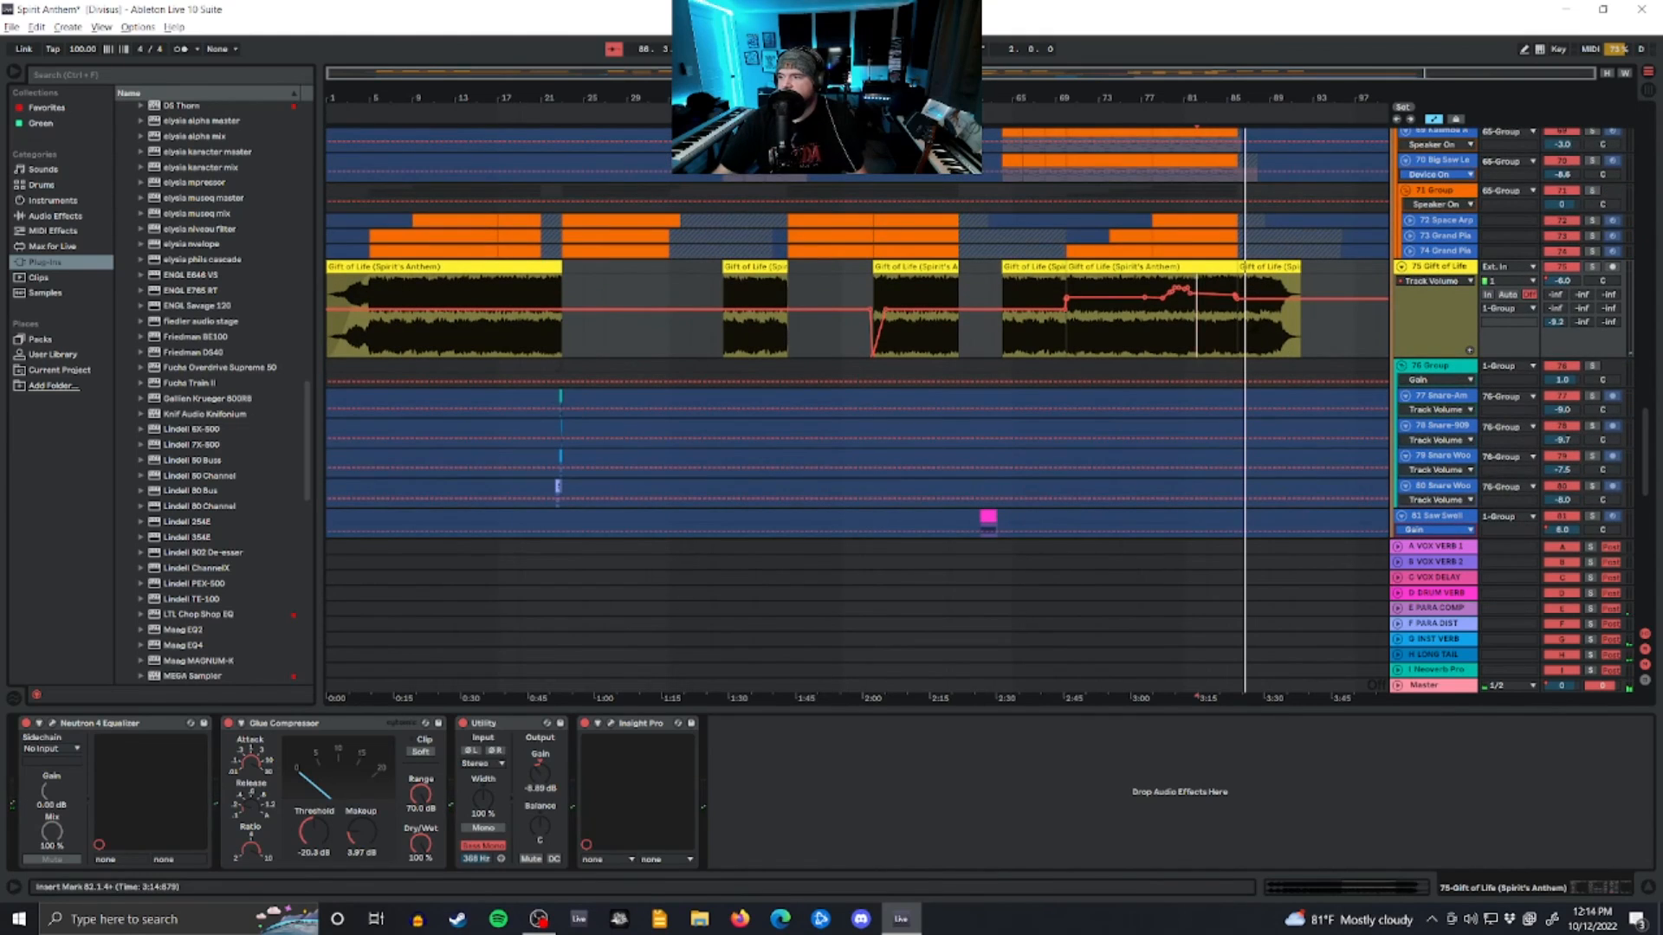
key("space")
left_click(1266, 271)
key("space")
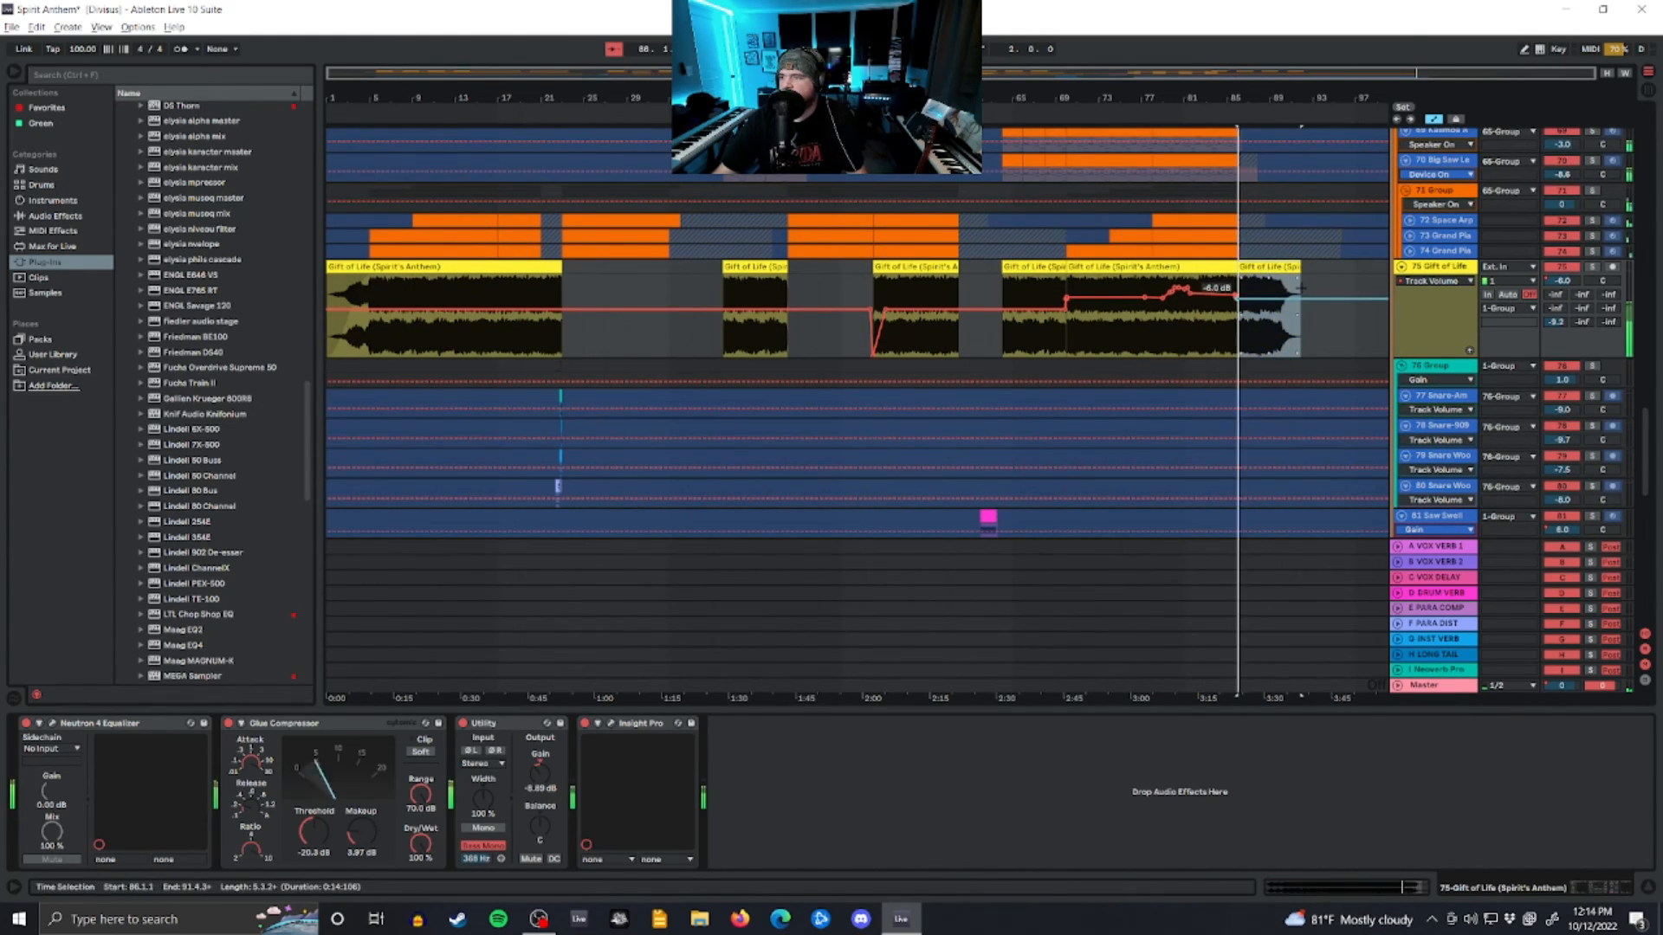